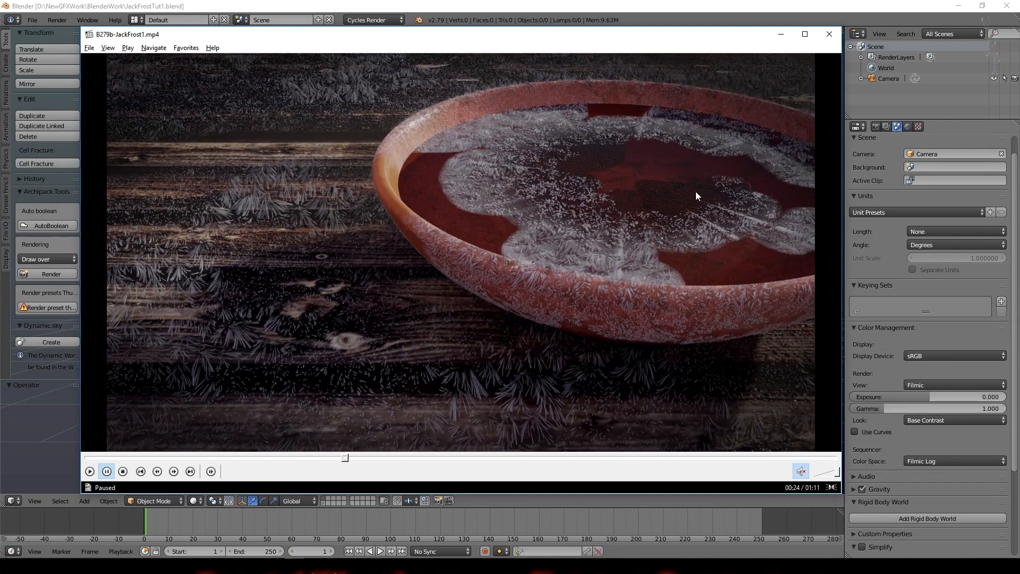
Play through the B279b-JackFrost1.mp4 preview, pausing on the frosted bowl and the black-and-white growth mask, and close the player
left_click(583, 318)
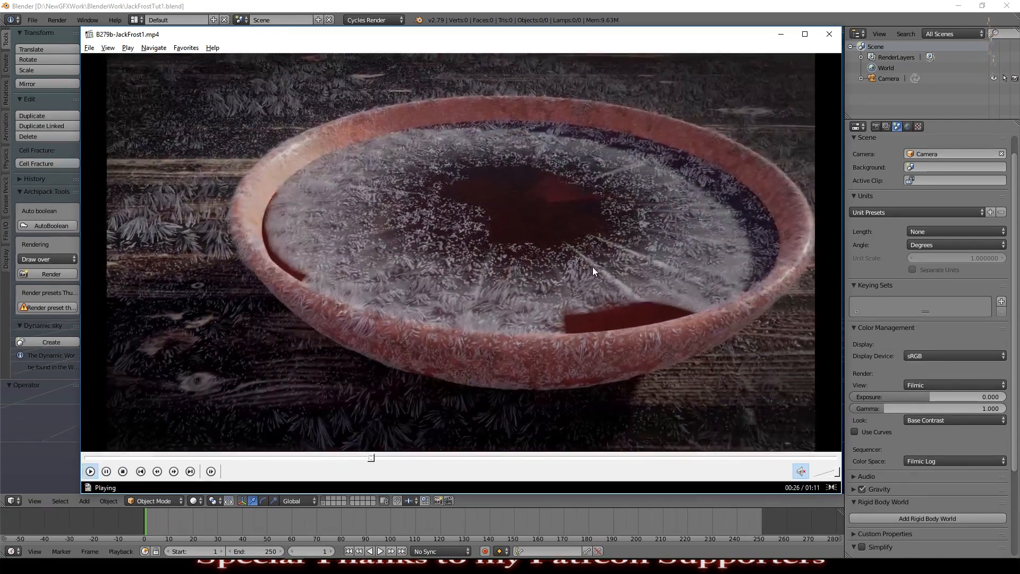
left_click(671, 394)
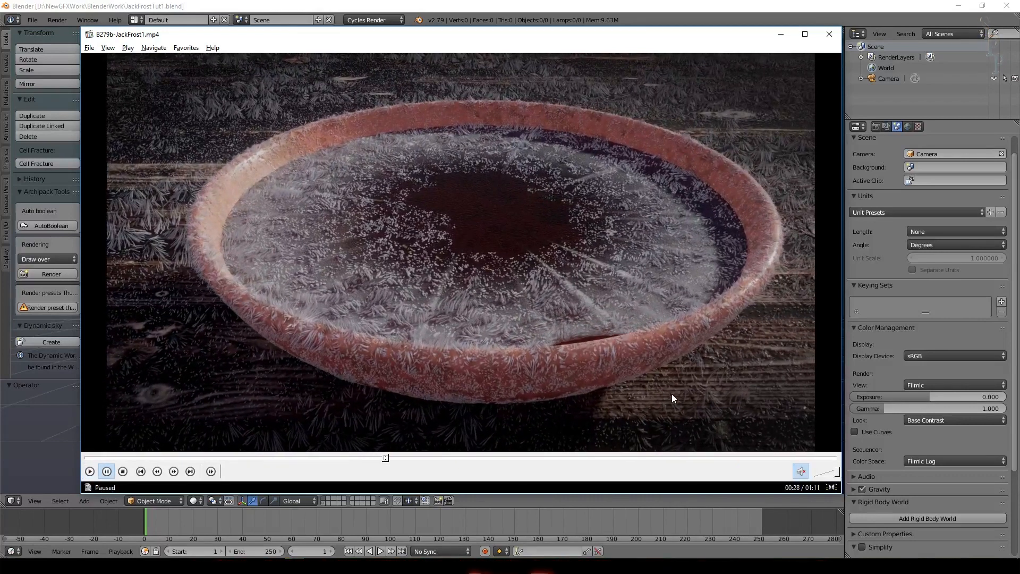
left_click(671, 394)
left_click(671, 394)
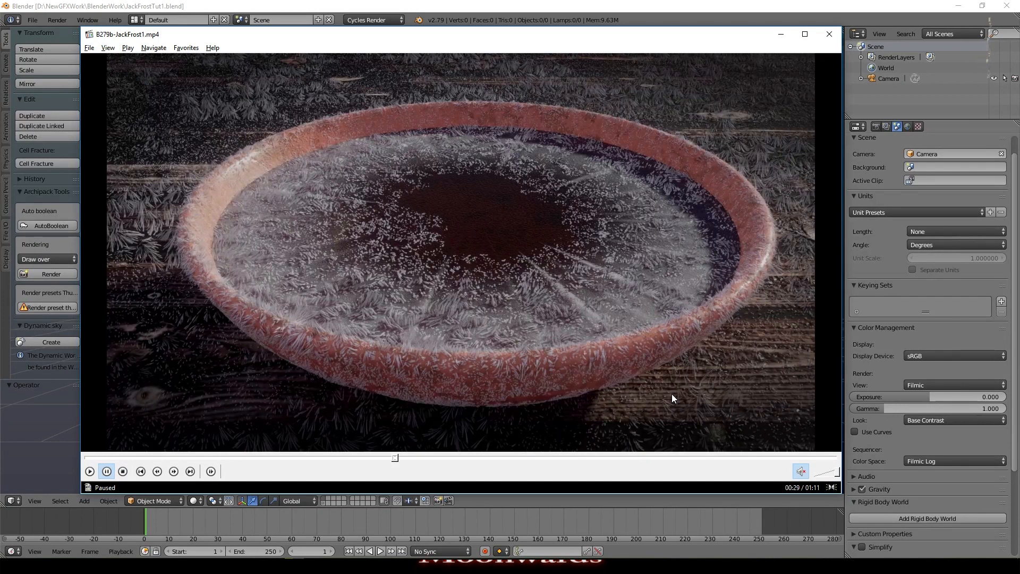
key("space")
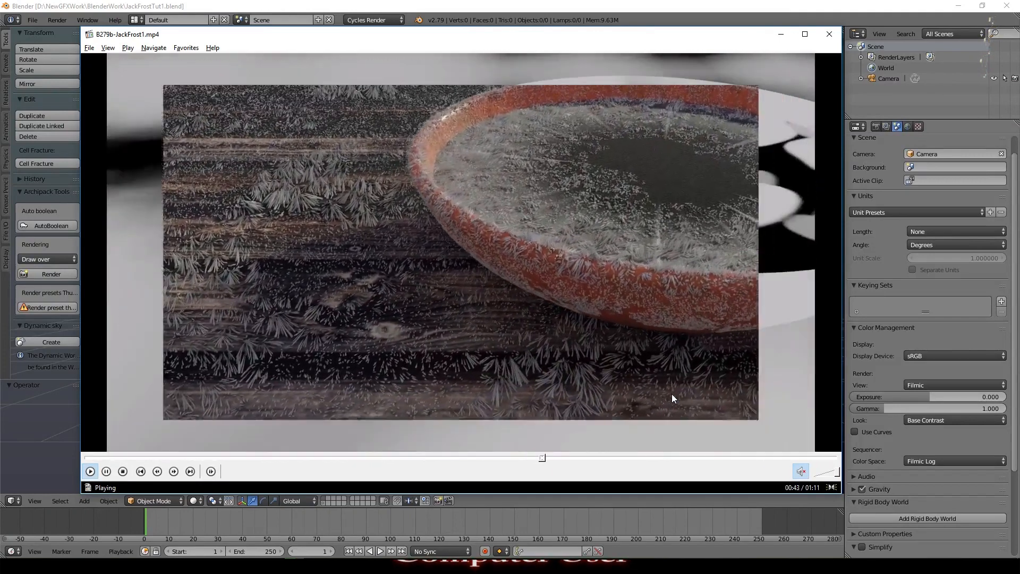
key("ctrl+p")
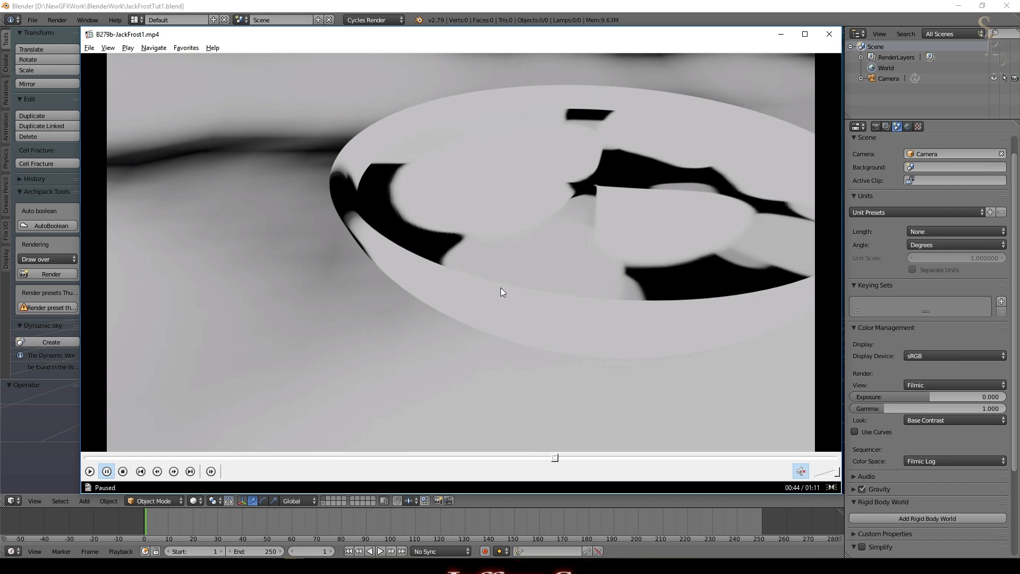
key("space")
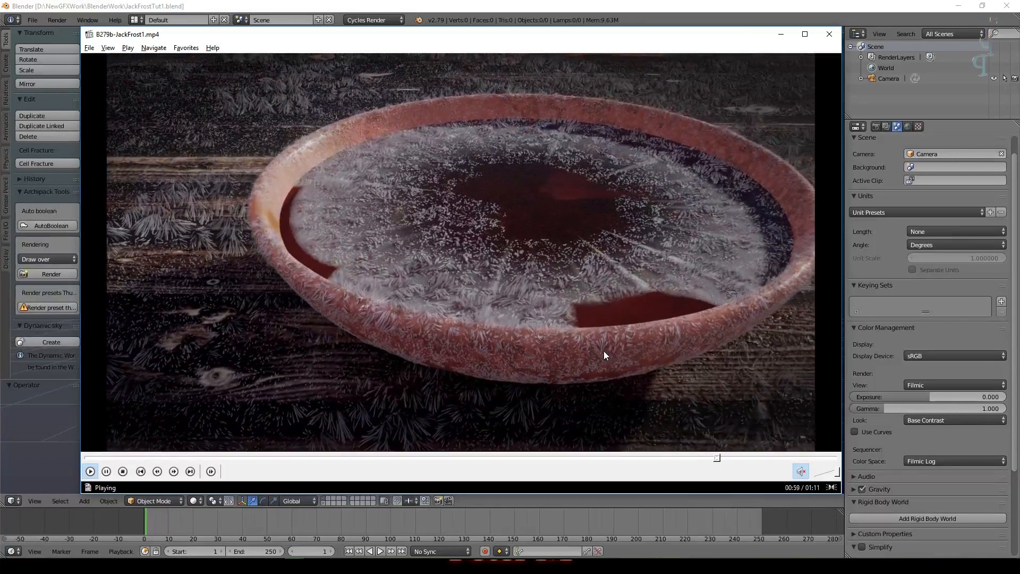
key("space")
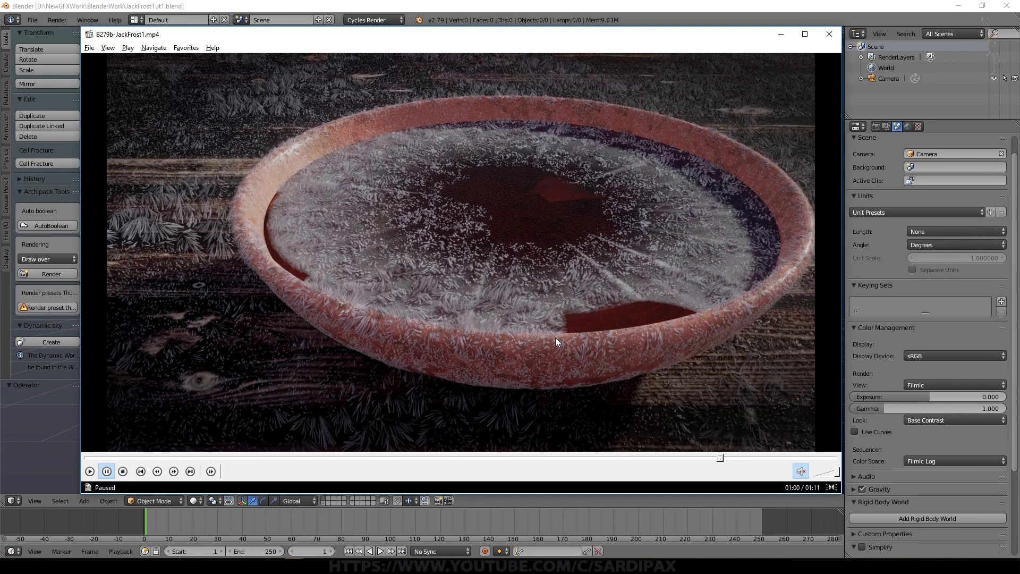
left_click(829, 34)
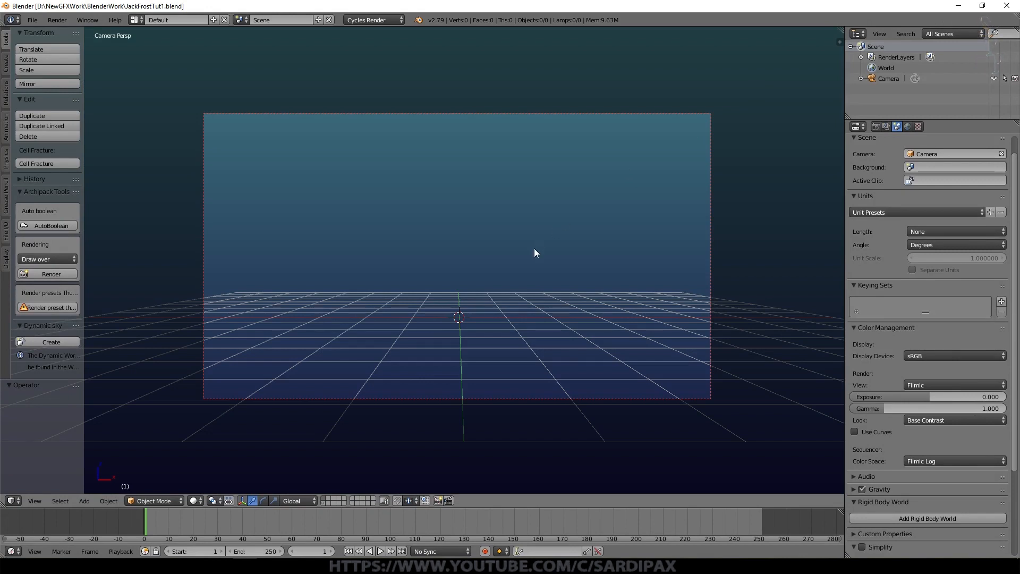
Add a plane at the origin and scale it up by about 6.8
key("shift+a")
mouse_move(534, 248)
left_click(581, 250)
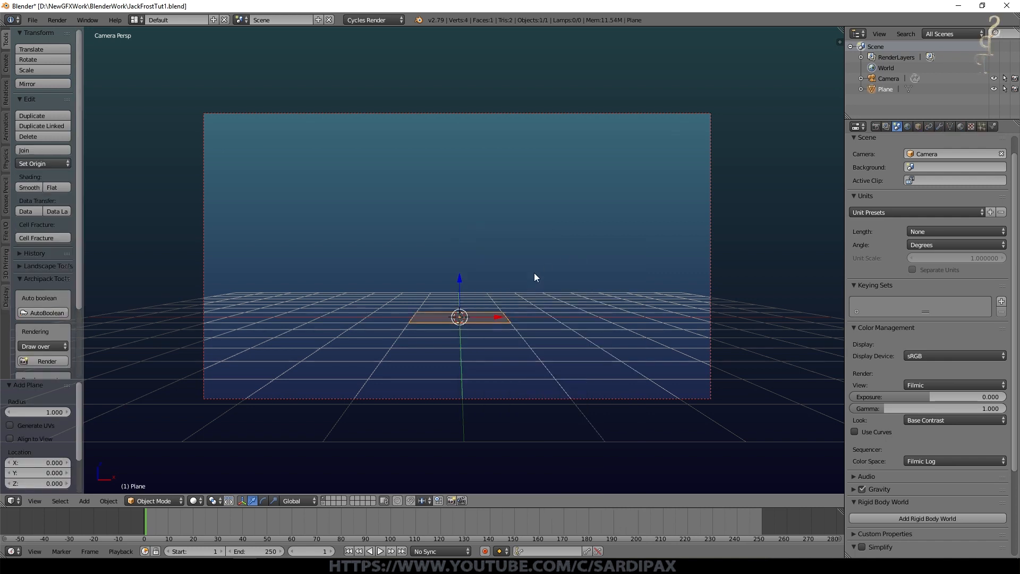
key("s")
left_click(668, 311)
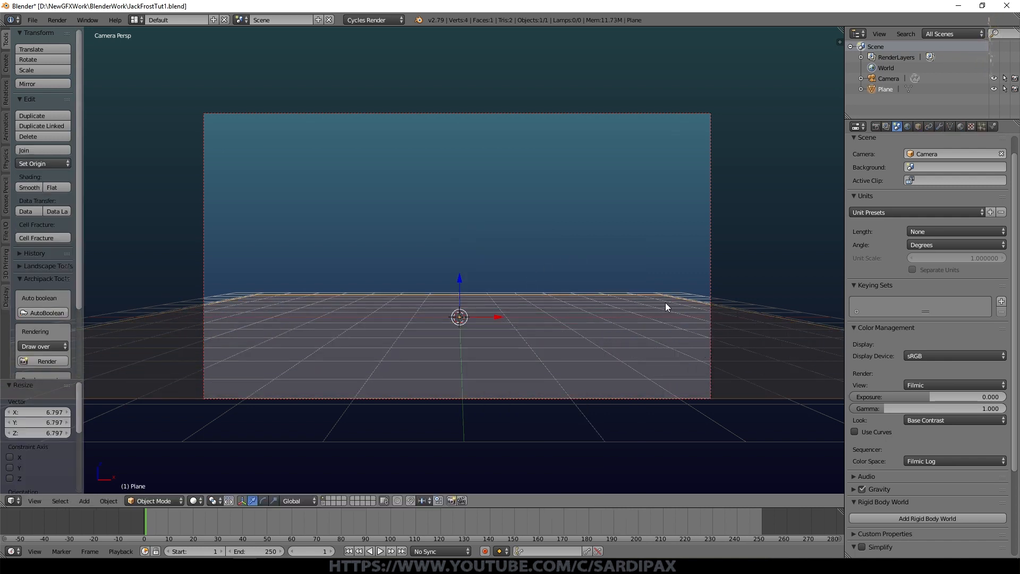
Subdivide the whole plane with 25 cuts, working from the top view in Edit Mode
key("KP_7")
key("Tab")
key("w")
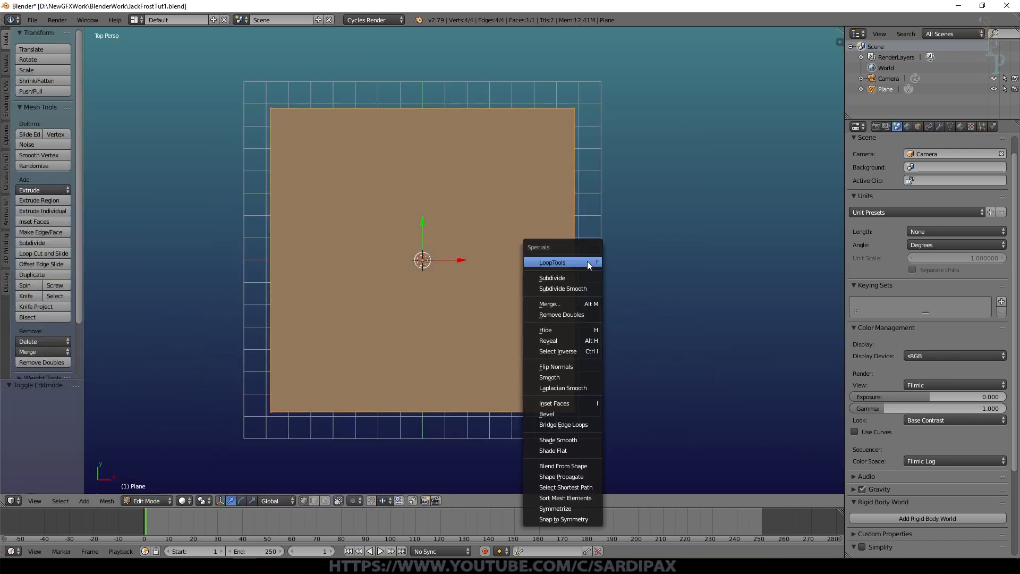
left_click(575, 278)
left_click(37, 412)
type("10")
key("Return")
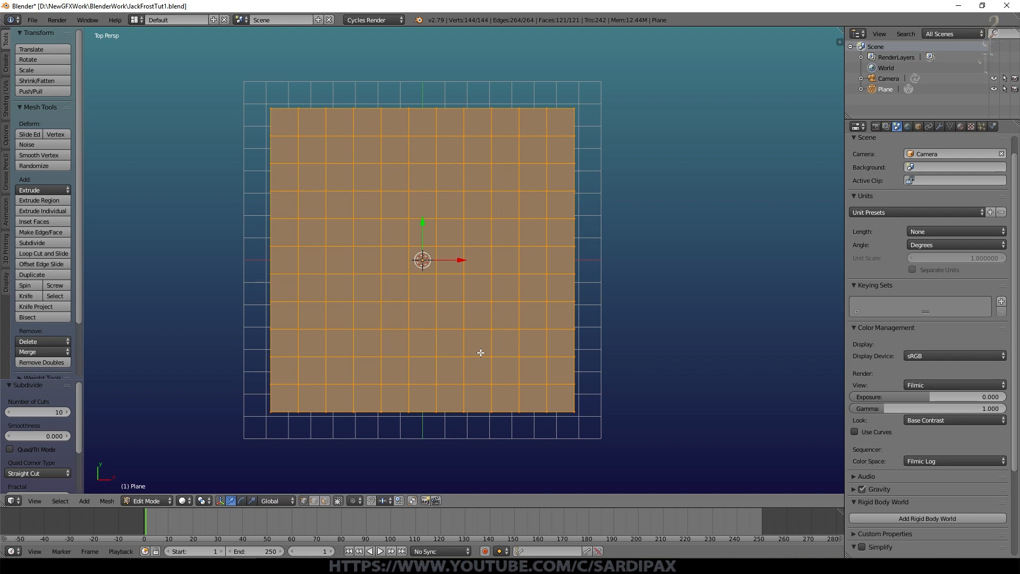
left_click(36, 412)
type("25")
key("KP_Enter")
middle_click(608, 309)
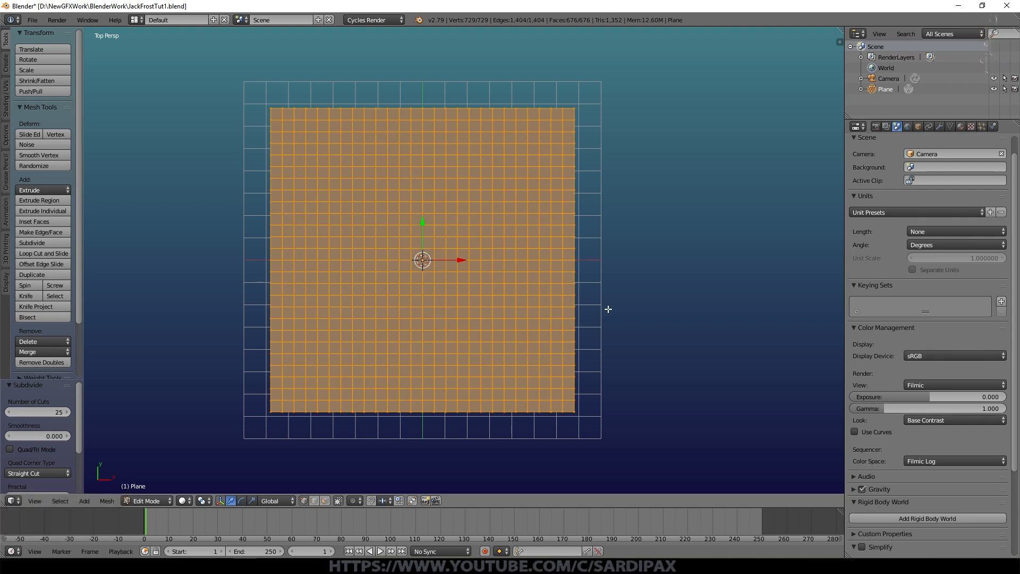
UV-map the subdivided plane with Project from View (Bounds) and return to Object Mode
key("u")
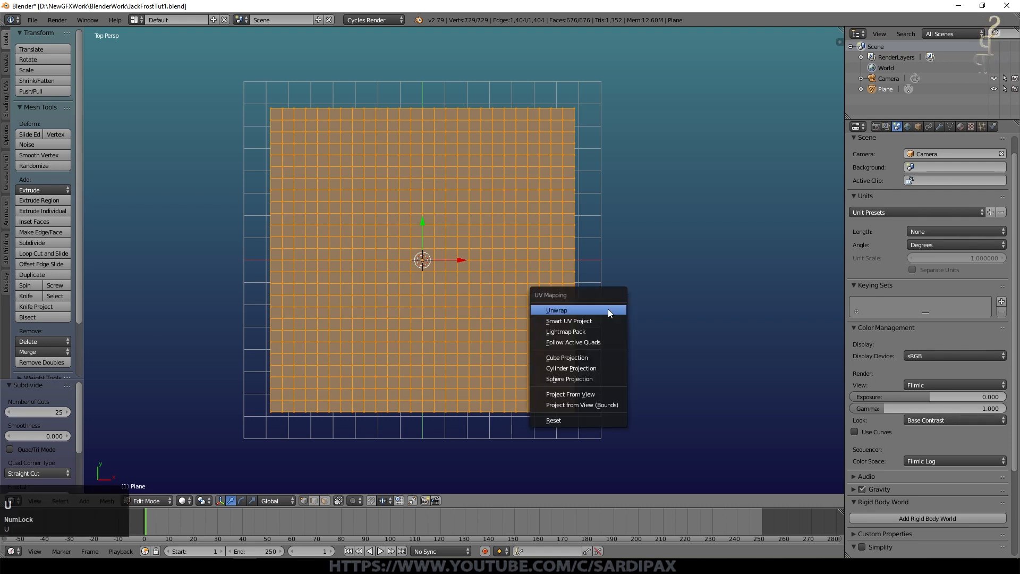
left_click(599, 403)
key("Tab")
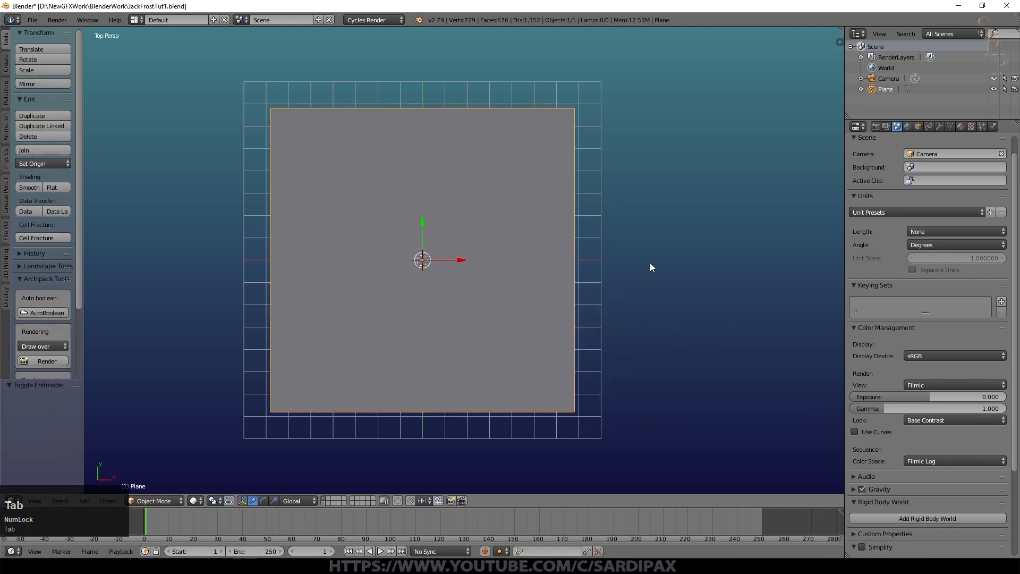
Split the 3D view horizontally and turn the upper area into a Node Editor
left_click_drag(841, 29, 829, 238)
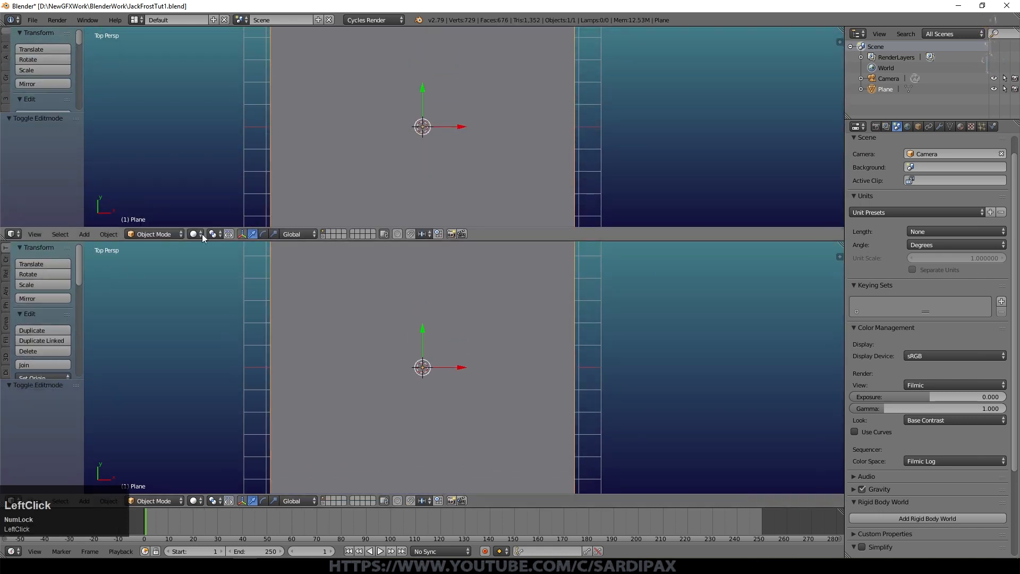
left_click(12, 233)
left_click(37, 352)
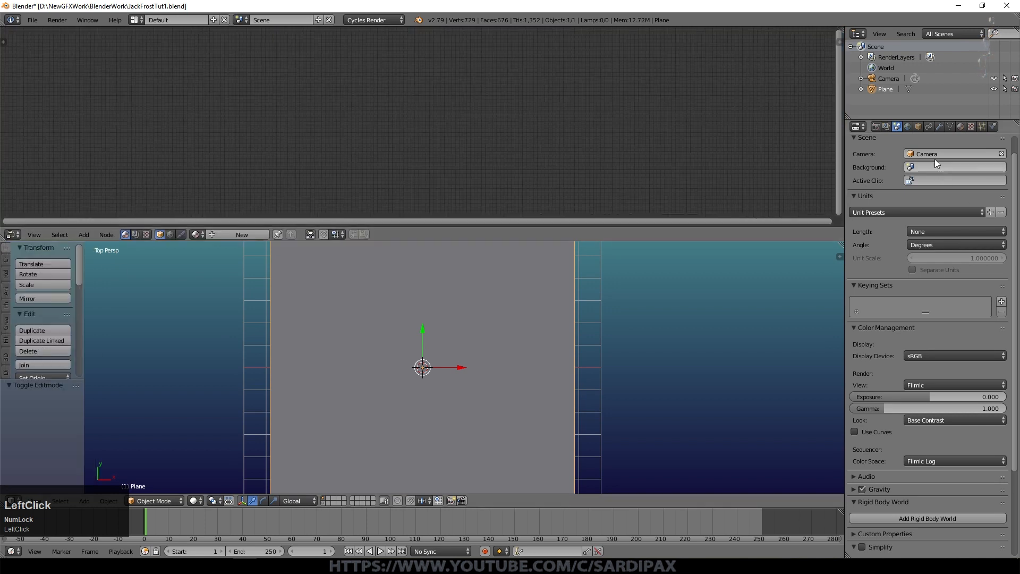
Create a new material on the plane and delete its default shader node
left_click(961, 126)
left_click(931, 198)
key("Delete")
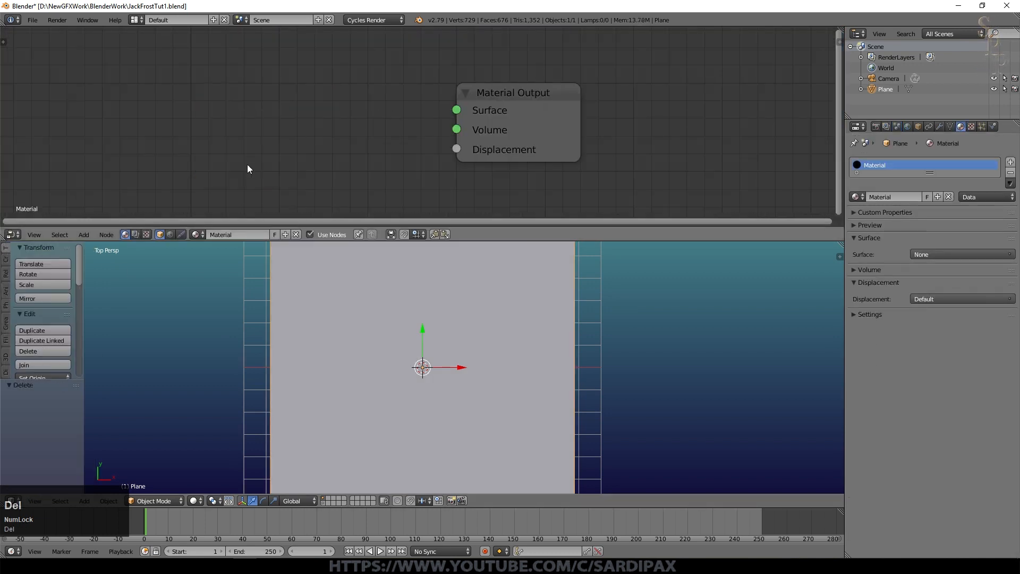
Add a Principled BSDF node and connect it to the Surface input of the Material Output
left_click(84, 235)
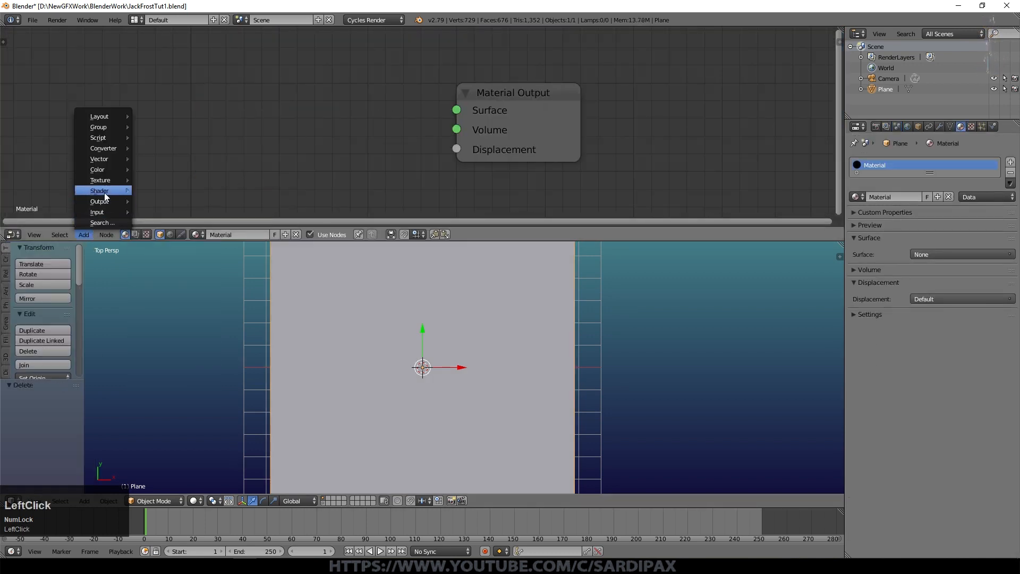
mouse_move(105, 193)
left_click(159, 223)
left_click(254, 44)
left_click_drag(390, 77, 456, 110)
Add an Image Texture node before the Principled BSDF and load WoodPlanks-1564.jpg from the Textures\Wood folder
middle_click_drag(93, 116, 206, 111)
key("shift+a")
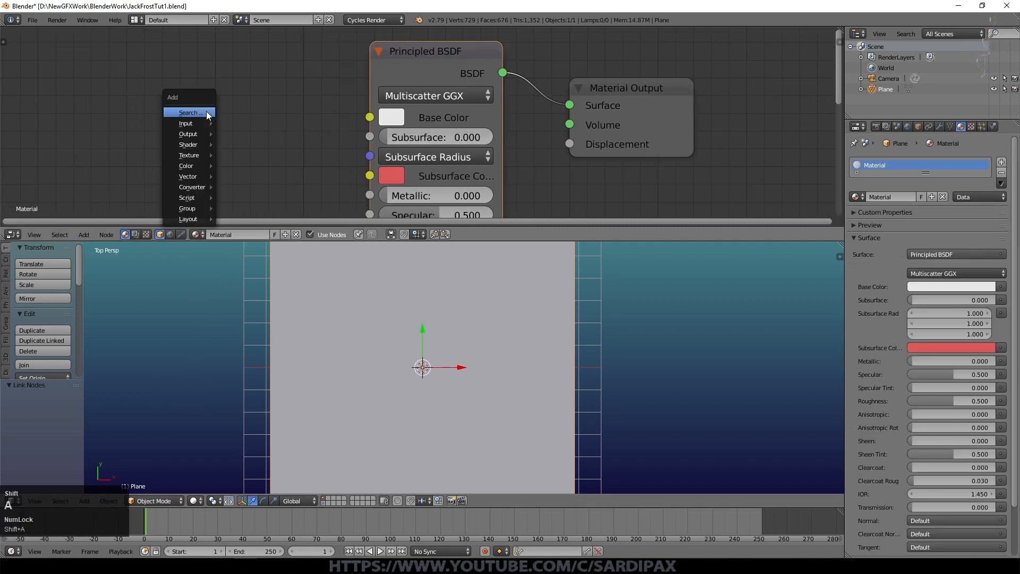
mouse_move(200, 155)
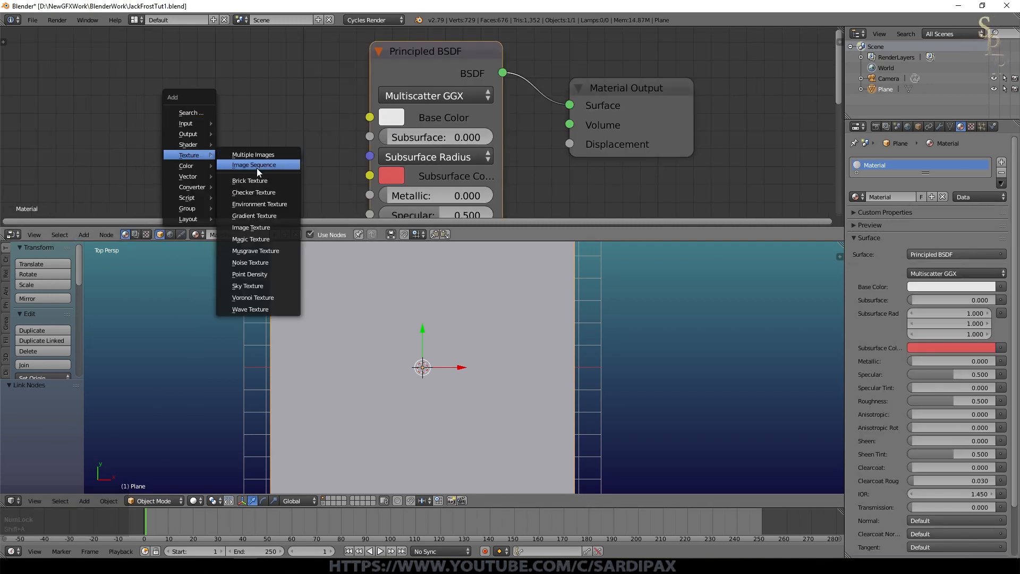
left_click(254, 228)
left_click(98, 84)
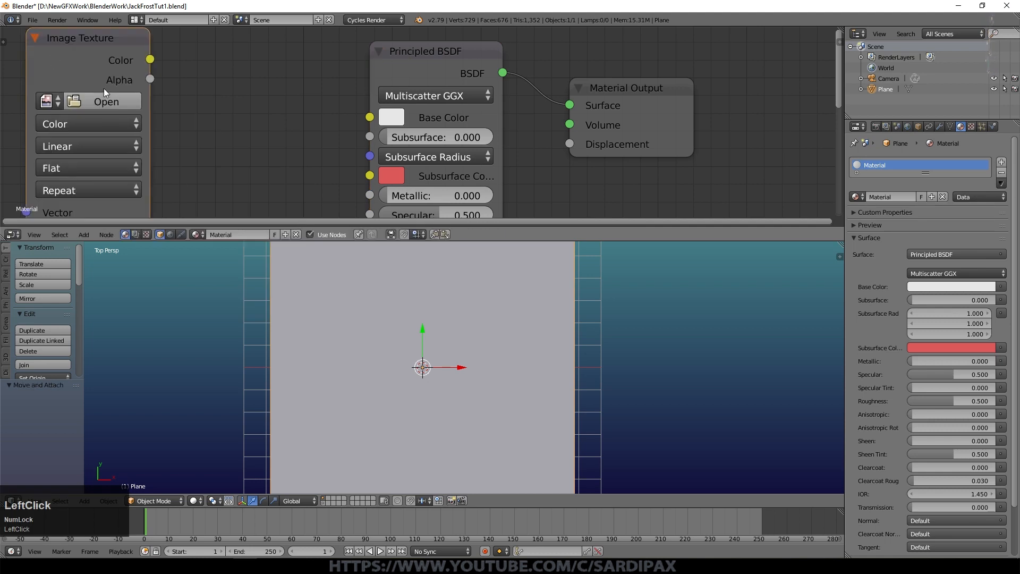
left_click(106, 102)
left_click(180, 33)
left_click(396, 366)
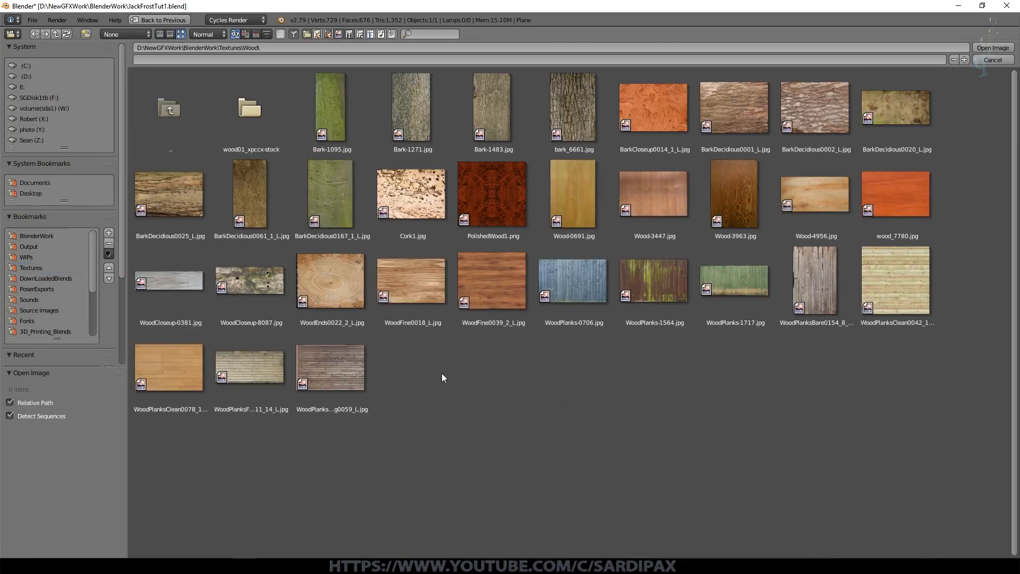
left_click(670, 325)
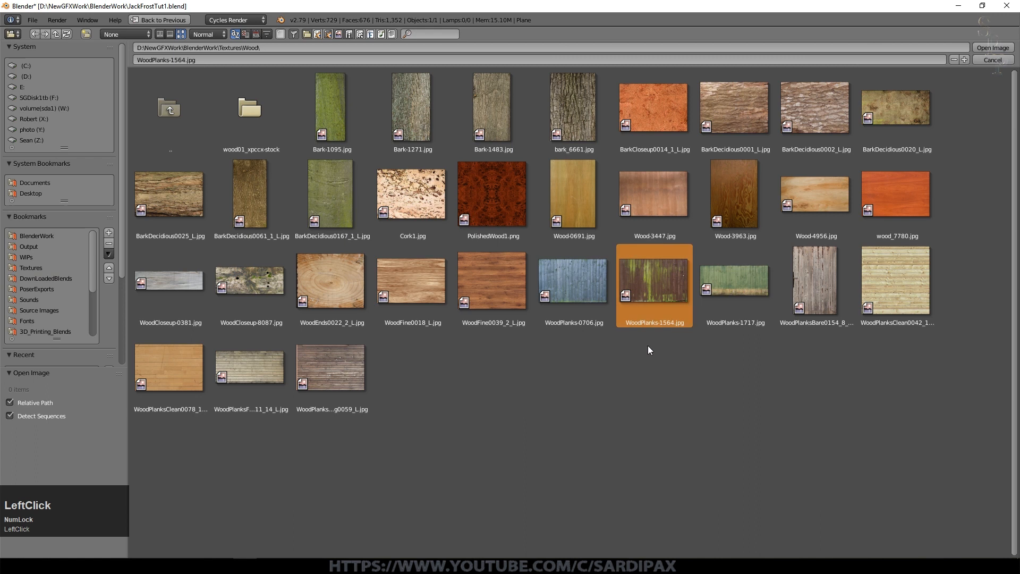
left_click(987, 47)
Set the viewport shading to Texture and connect the wood image's Color to the shader's Base Color
left_click(197, 501)
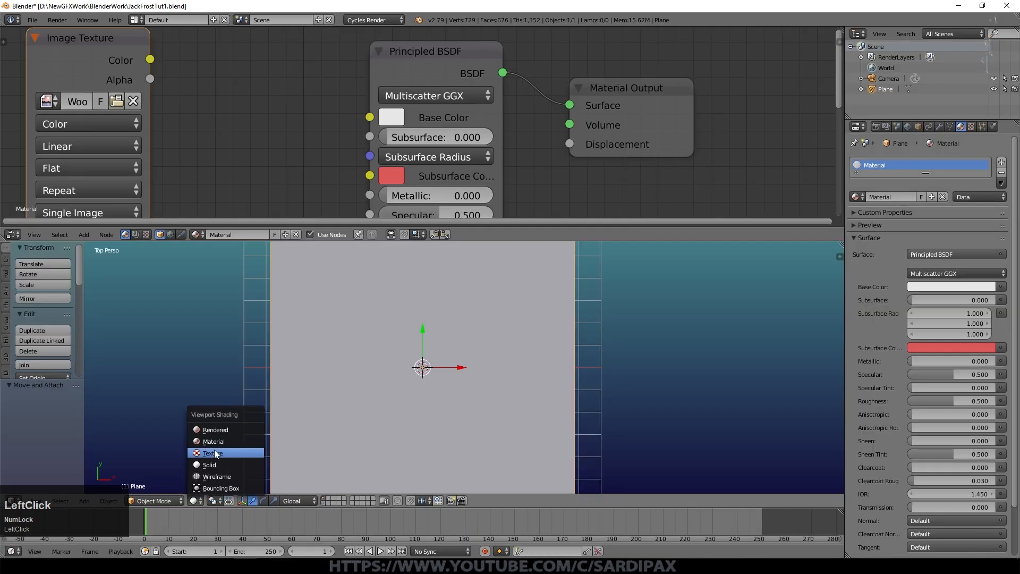
left_click(215, 451)
left_click_drag(151, 59, 370, 117)
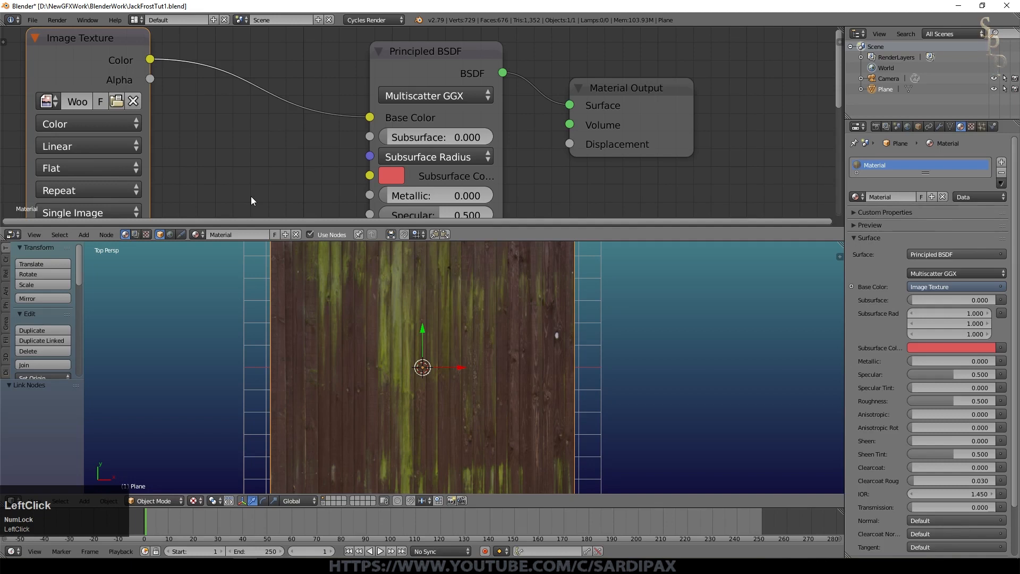
Open a UV/Image Editor beside the 3D view and display the plane's UV layout over WoodPlanks-1564.jpg
left_click_drag(841, 244, 391, 297)
left_click(403, 500)
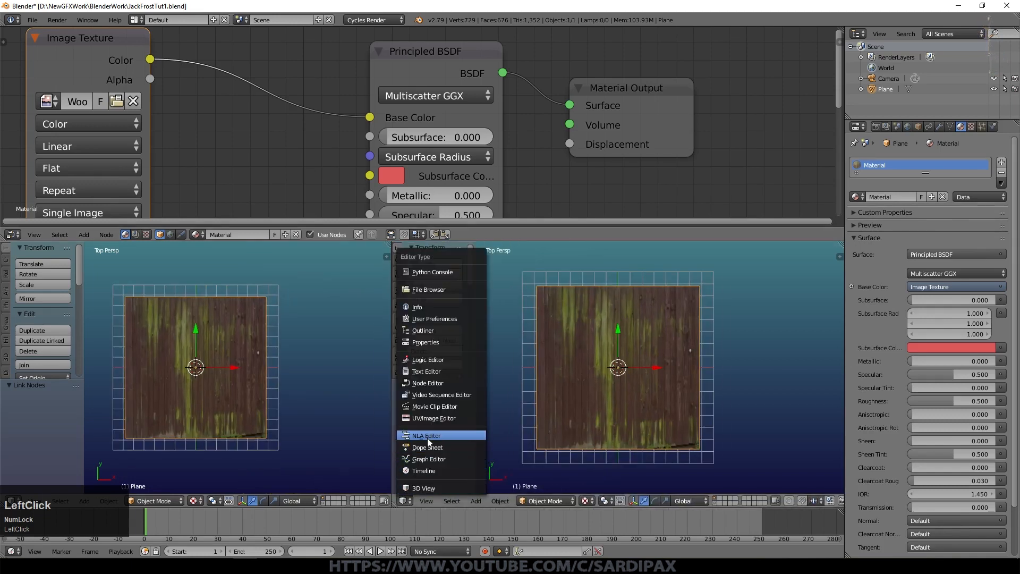
left_click(426, 418)
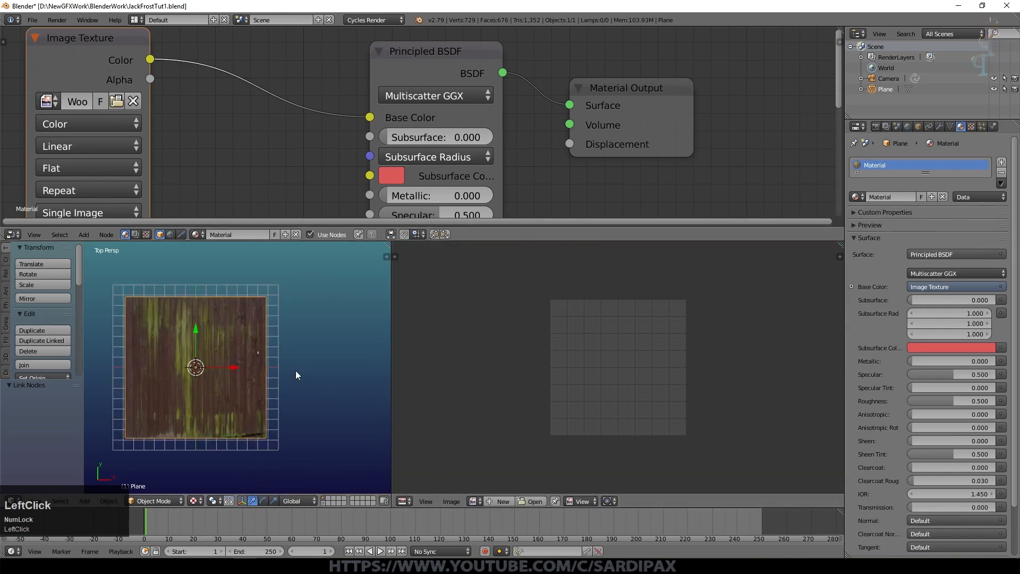
key("Tab")
left_click(523, 501)
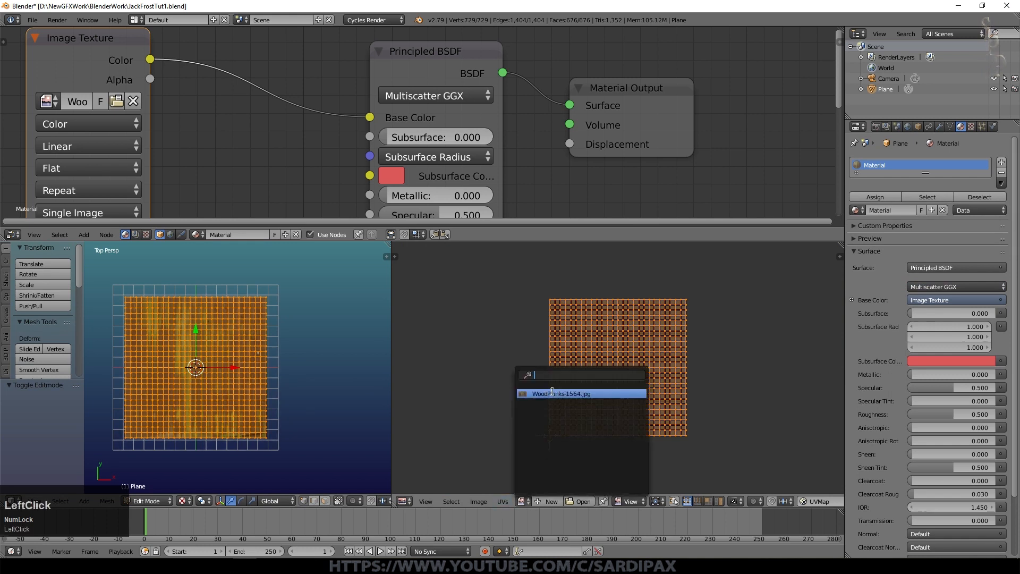
left_click(532, 393)
Scale the plane's UV layout along X to about 0.4, rotate it 90°, and return to Object Mode
scroll(582, 363, "down", 3)
scroll(581, 366, "up", 3)
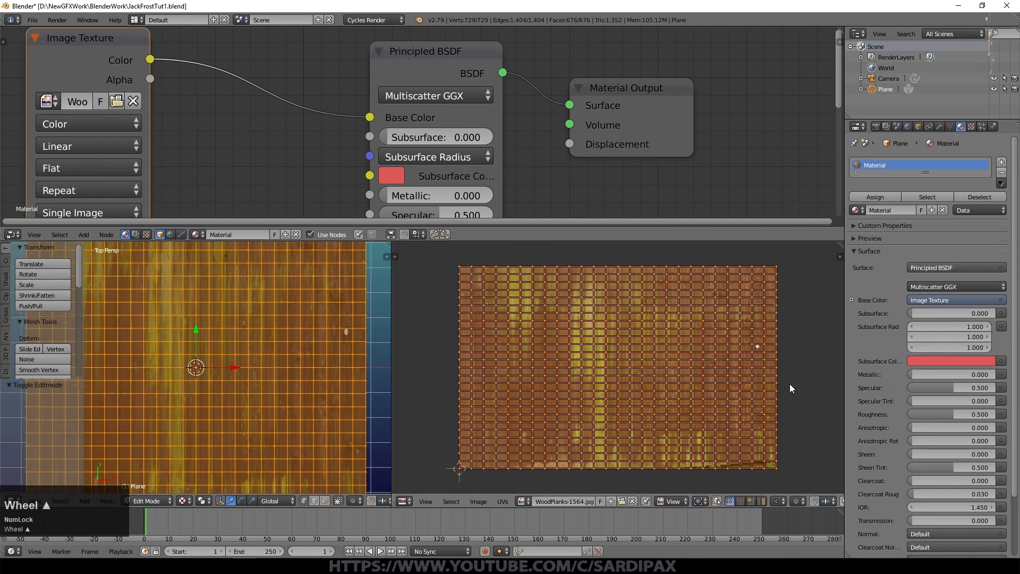
key("s")
key("x")
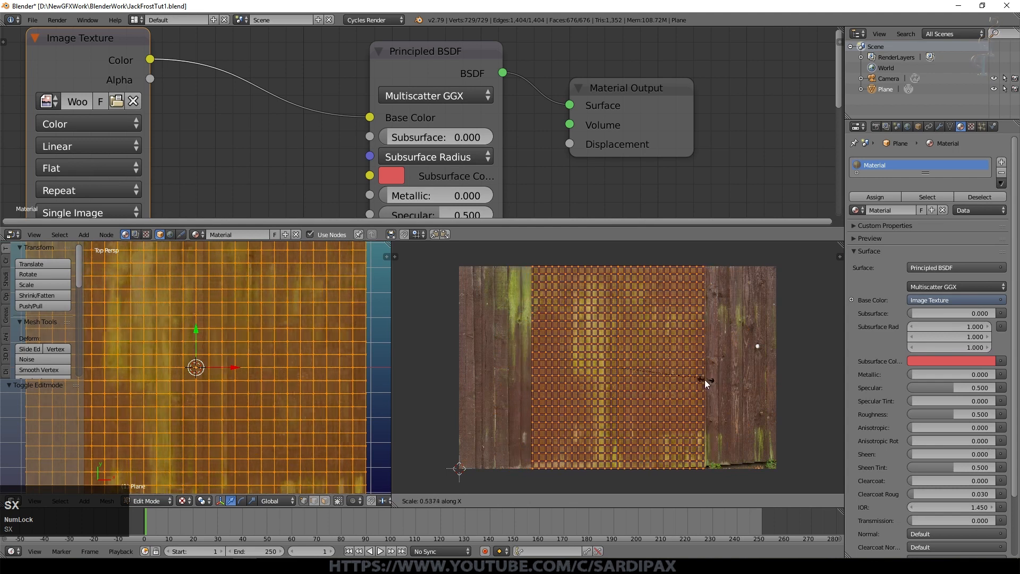
left_click(686, 381)
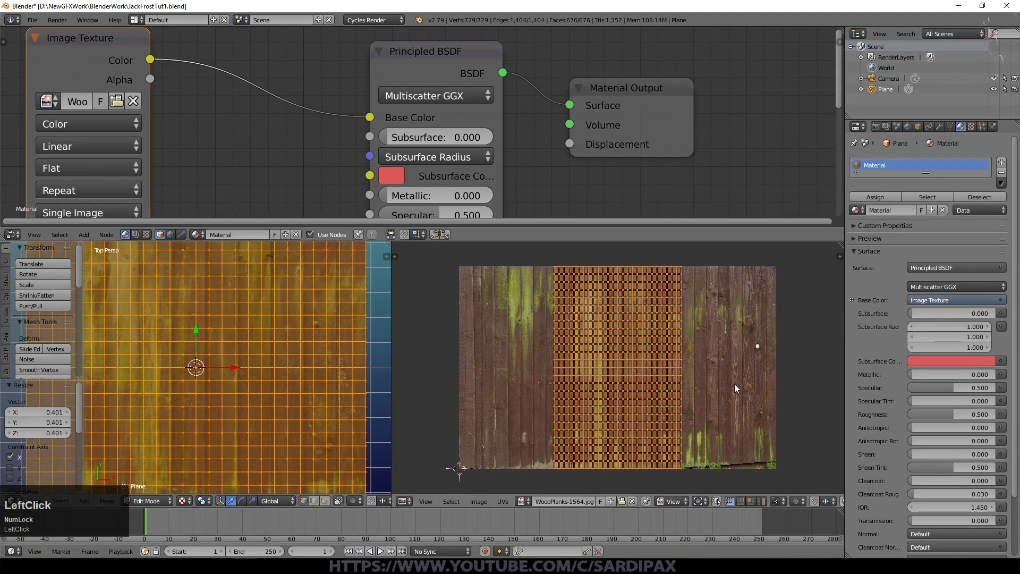
type("r90")
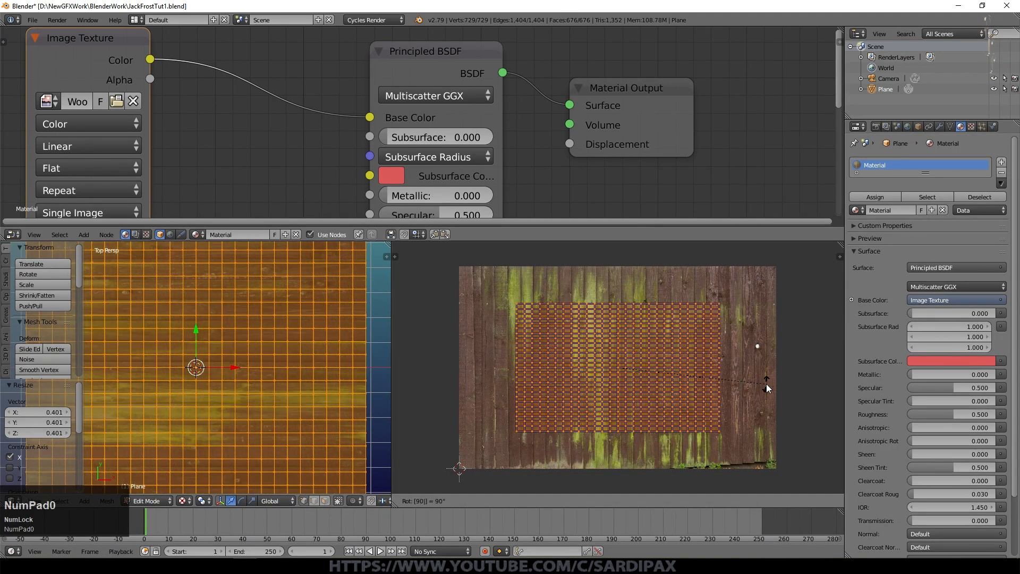
key("KP_Enter")
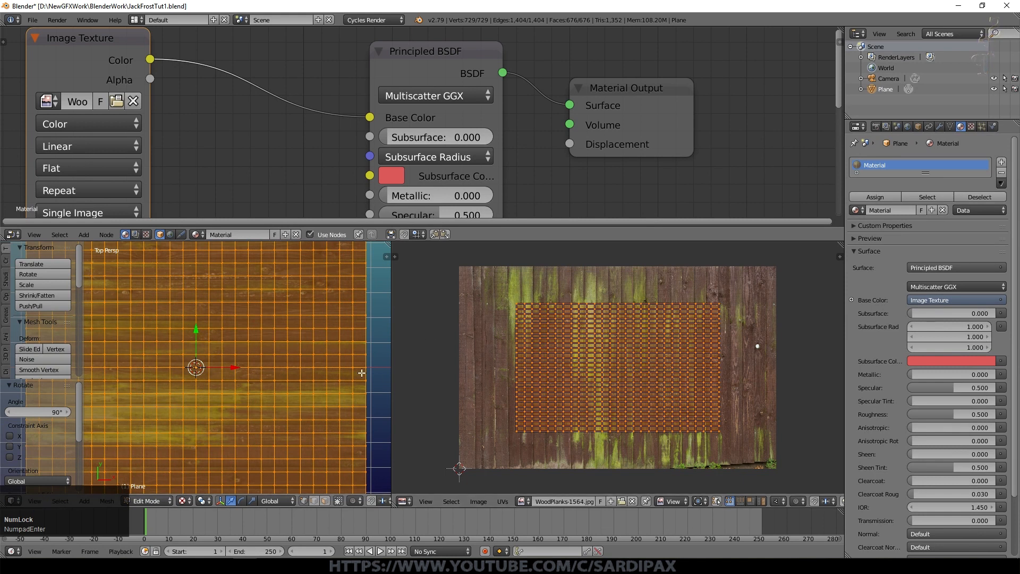
key("Tab")
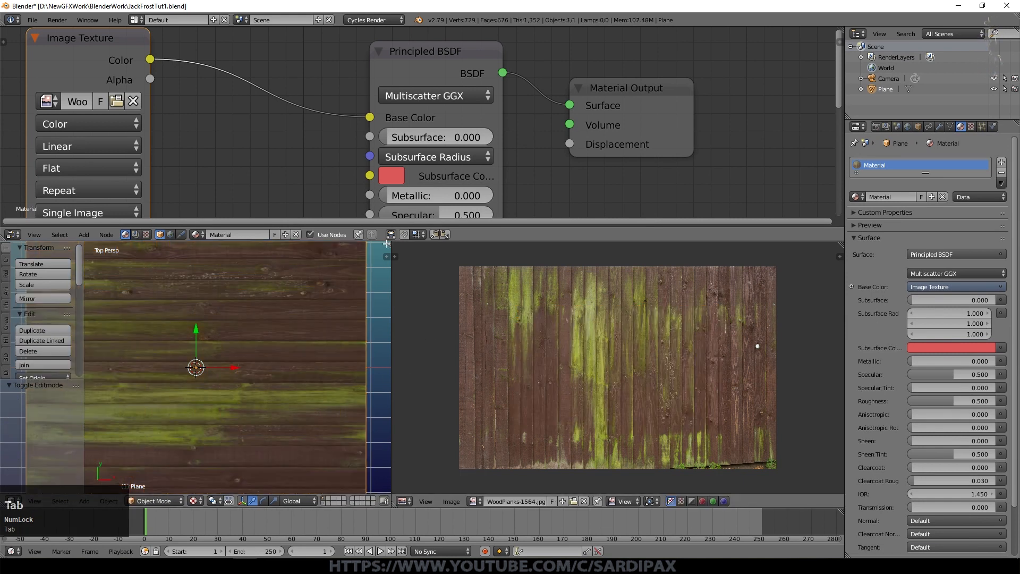
Merge the UV/Image Editor area back into the 3D view and view the whole plane at an angle
left_click_drag(387, 244, 416, 247)
scroll(544, 403, "down", 2)
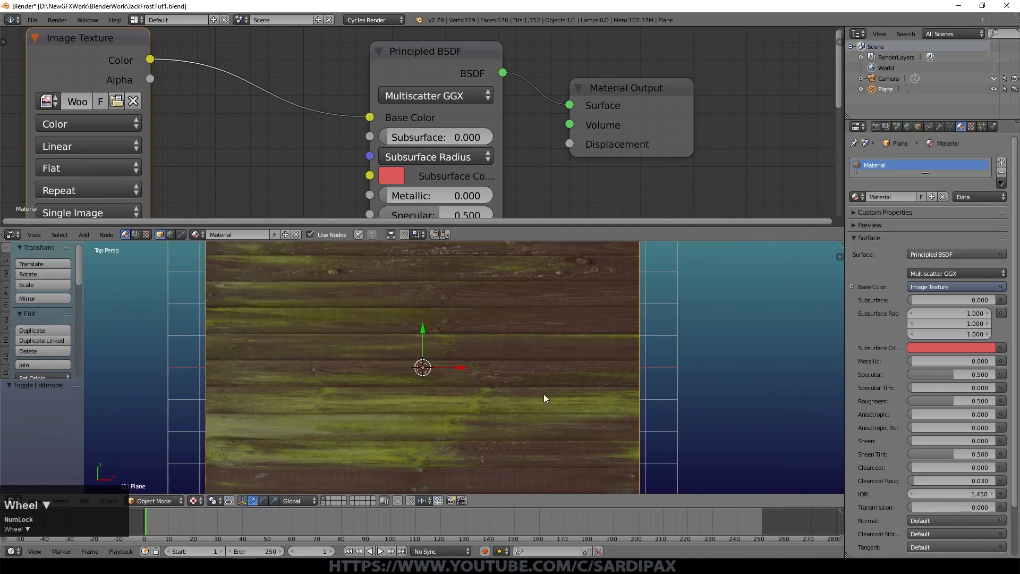
scroll(542, 395, "down", 3)
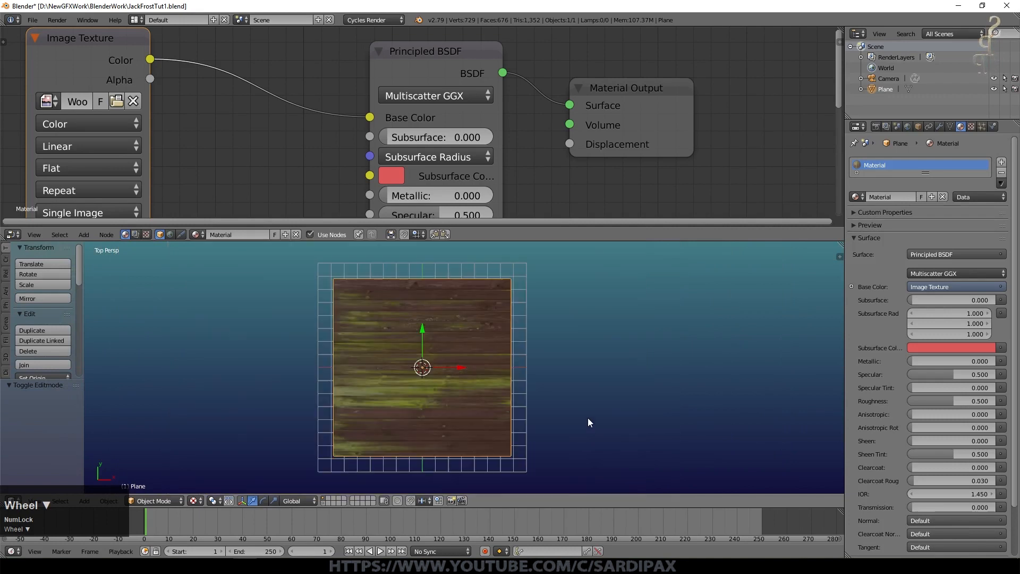
middle_click_drag(587, 418, 591, 346)
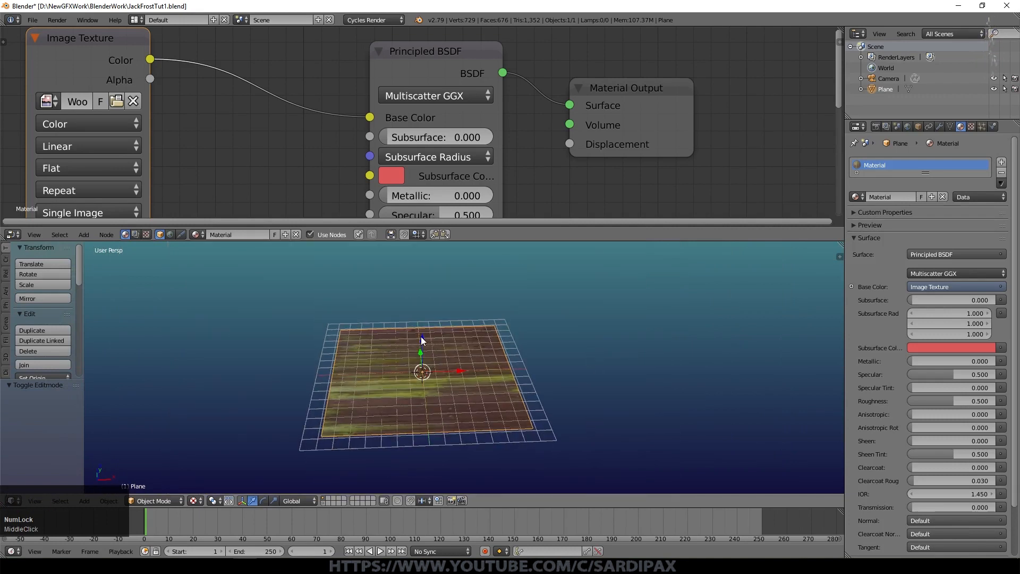
Raise the plane slightly along Z, add a Sun lamp and move it by about X 7.55, Y 4.95, Z 7.88
left_click_drag(420, 336, 421, 329)
key("shift+a")
key("g")
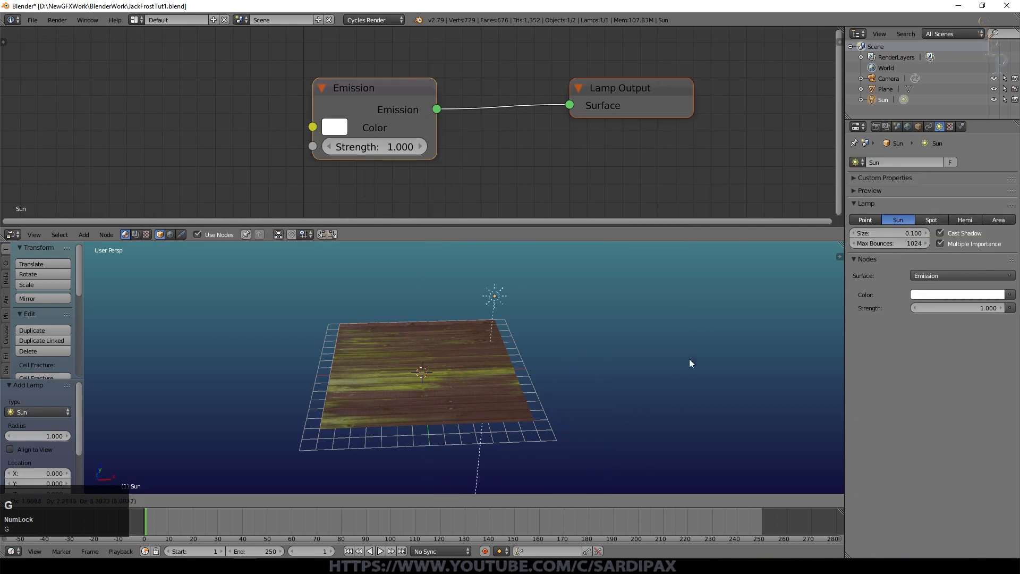
left_click(702, 321)
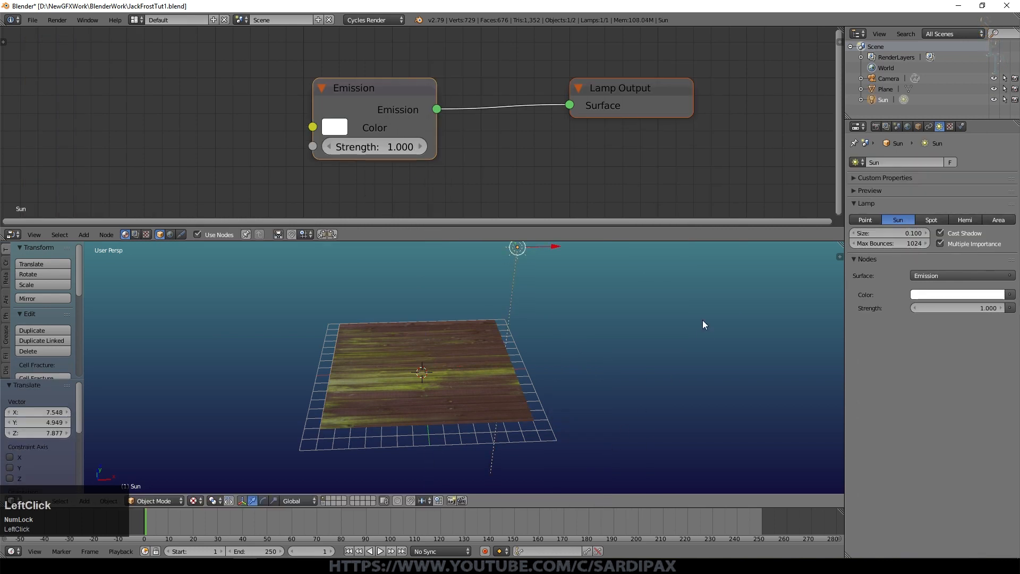
Angle the Sun lamp by rotating it about 24.6° in the view and about -37.2° around Z
key("r")
left_click(635, 402)
middle_click_drag(638, 400, 760, 375)
key("r")
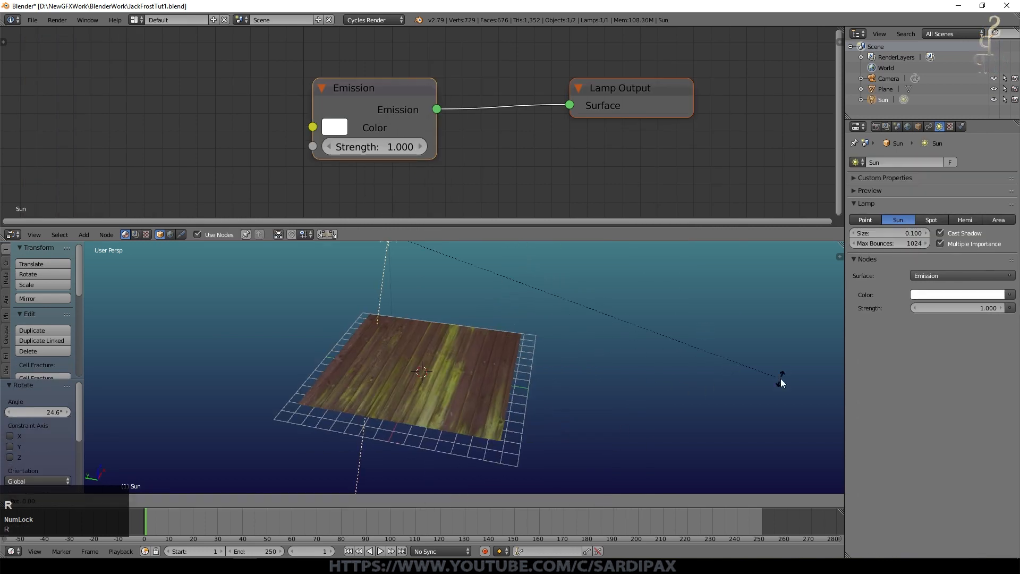
key("z")
left_click(518, 407)
Give the Sun lamp a pale warm yellow emission color and set its strength to 3
left_click(952, 294)
left_click(947, 184)
left_click(952, 294)
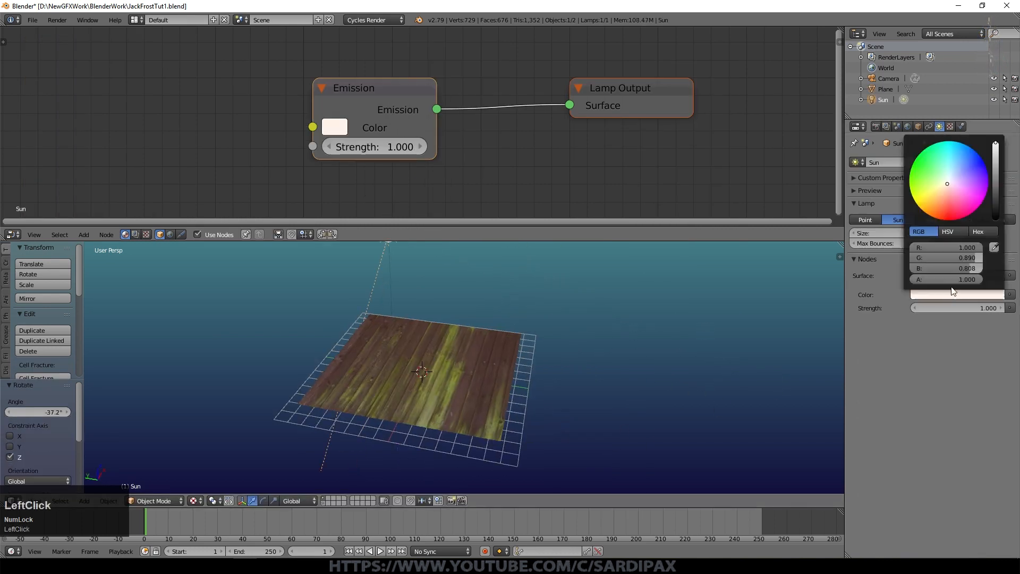
left_click(945, 190)
left_click(958, 307)
type("3")
key("KP_Enter")
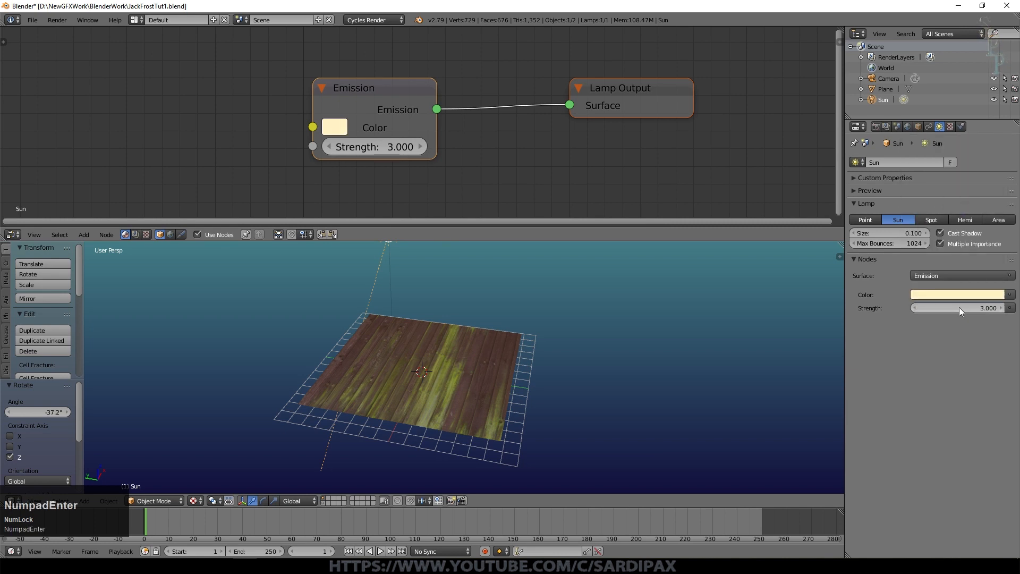
Set the 3D view's shading to Rendered
left_click(193, 500)
left_click(214, 432)
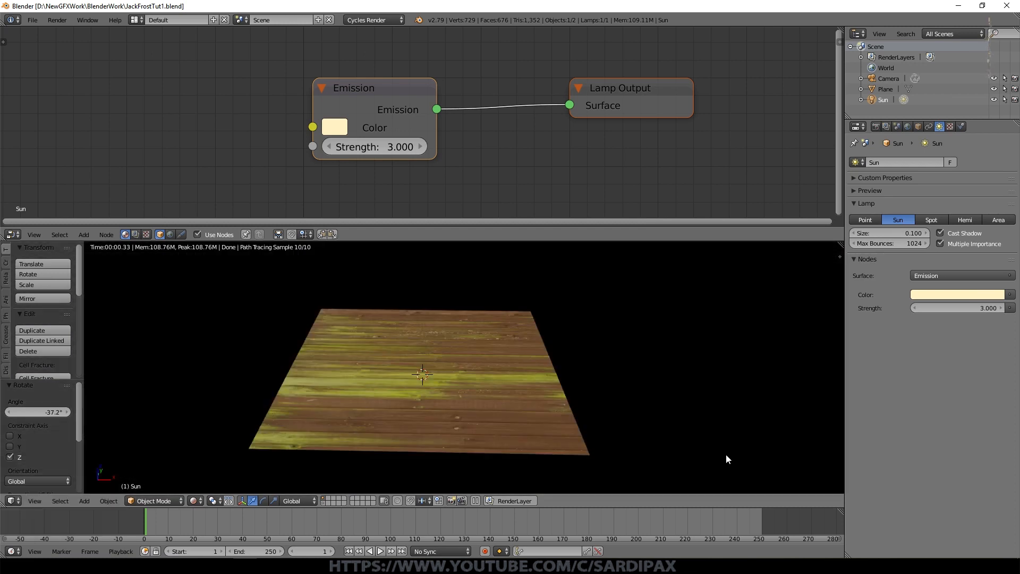
left_click(764, 467)
Use a Sky Texture for the world background color
left_click(908, 126)
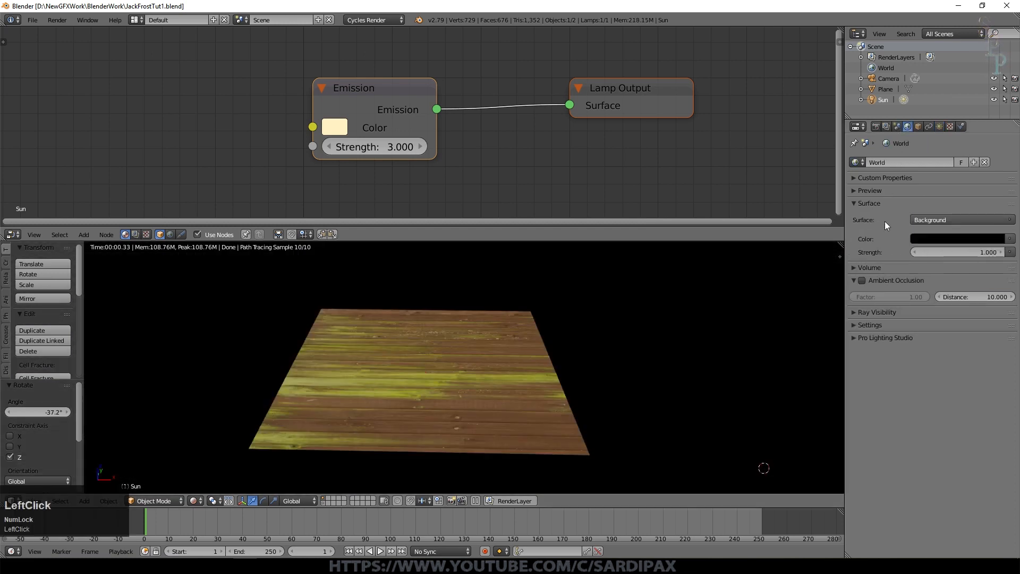
left_click(1011, 239)
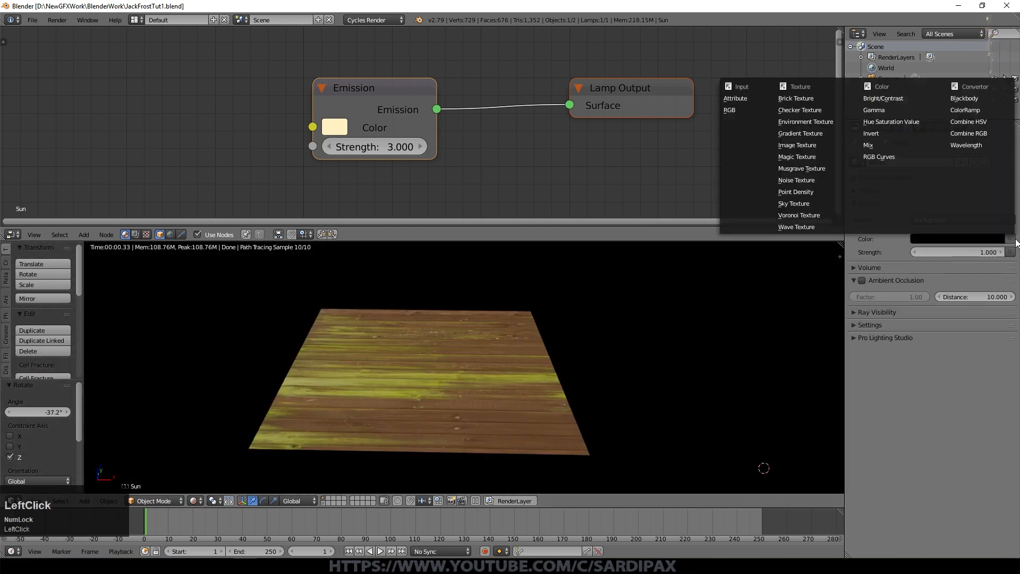
left_click(818, 203)
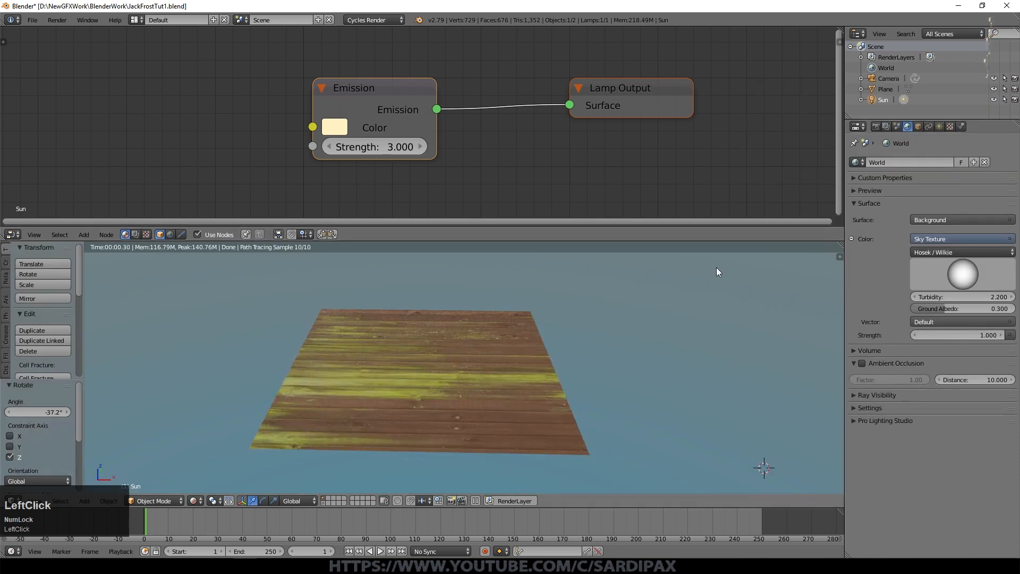
Select the plane and duplicate its wood Image Texture node, placing the copy directly below the original
scroll(594, 353, "up", 5)
middle_click_drag(595, 390, 601, 381)
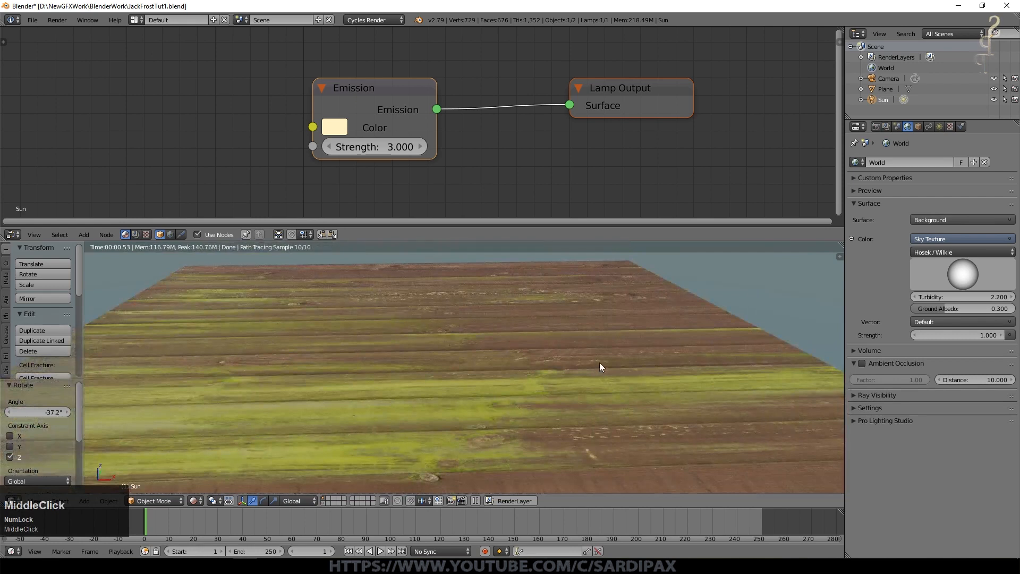
left_click(520, 333)
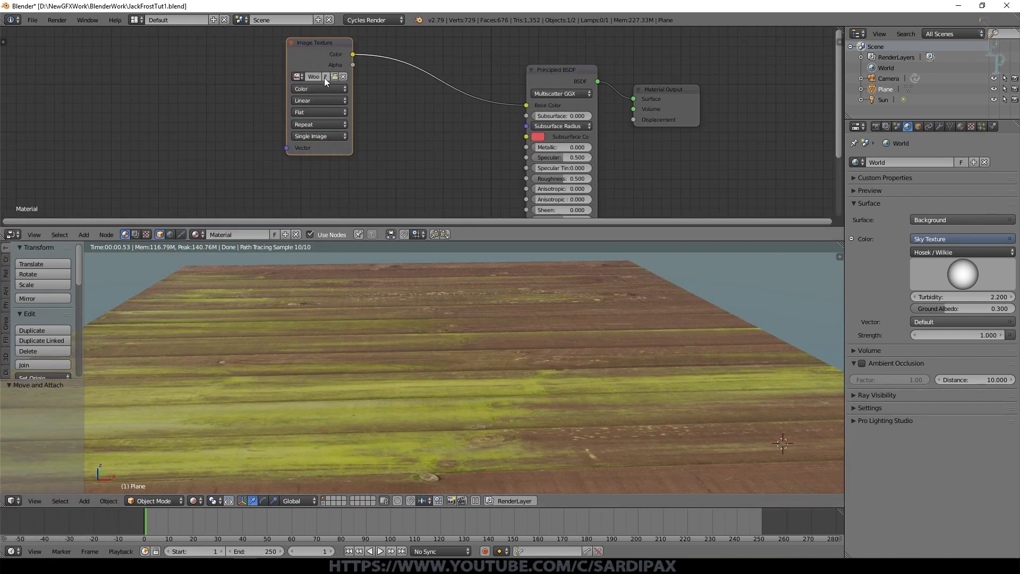
left_click(317, 90)
left_click(324, 52)
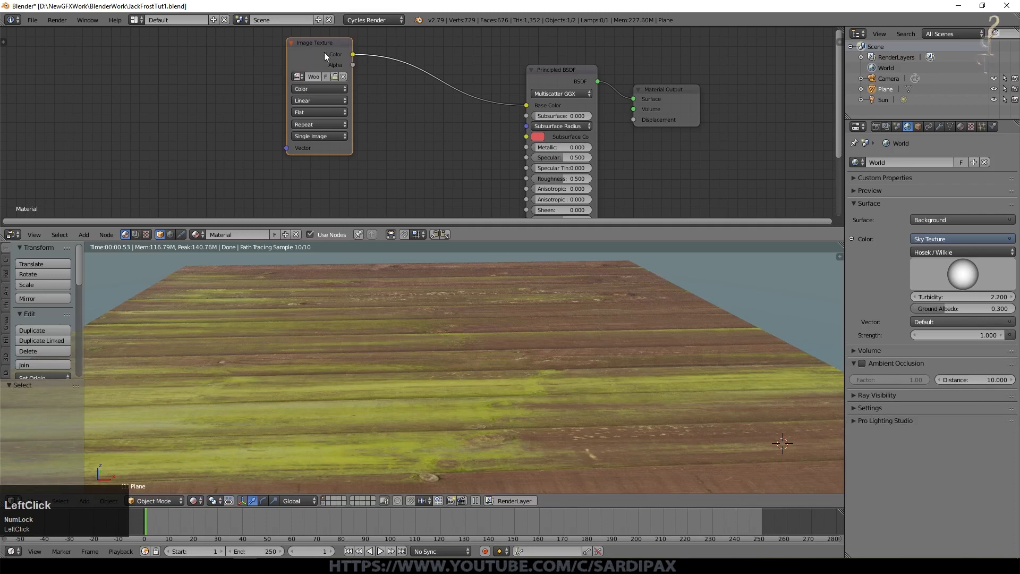
key("shift+d")
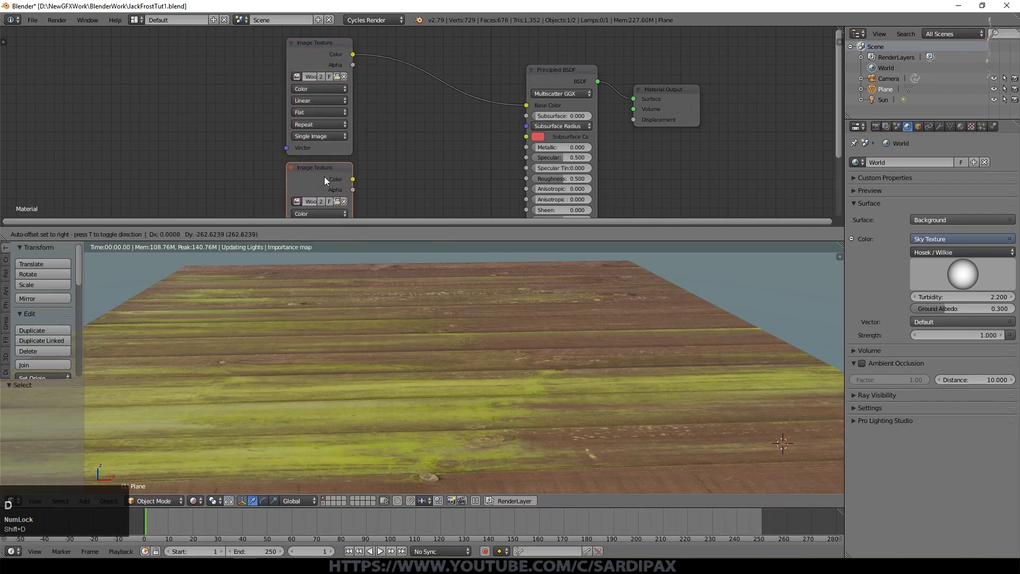
left_click(324, 176)
Set the duplicated Image Texture node's color space to Non-Color Data
middle_click_drag(394, 185, 419, 72)
scroll(420, 65, "up", 1)
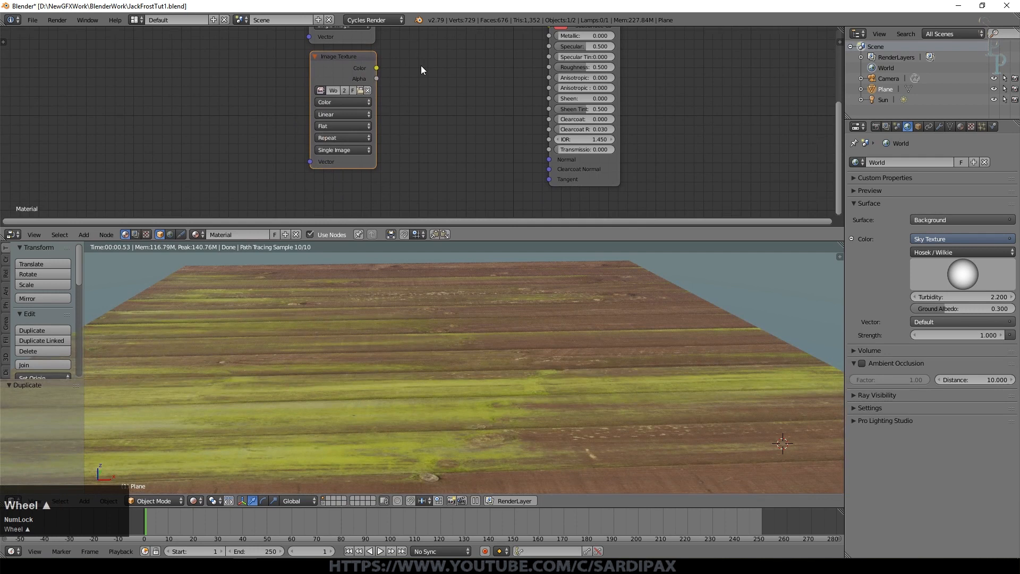
scroll(421, 66, "up", 2)
left_click(315, 90)
left_click(301, 61)
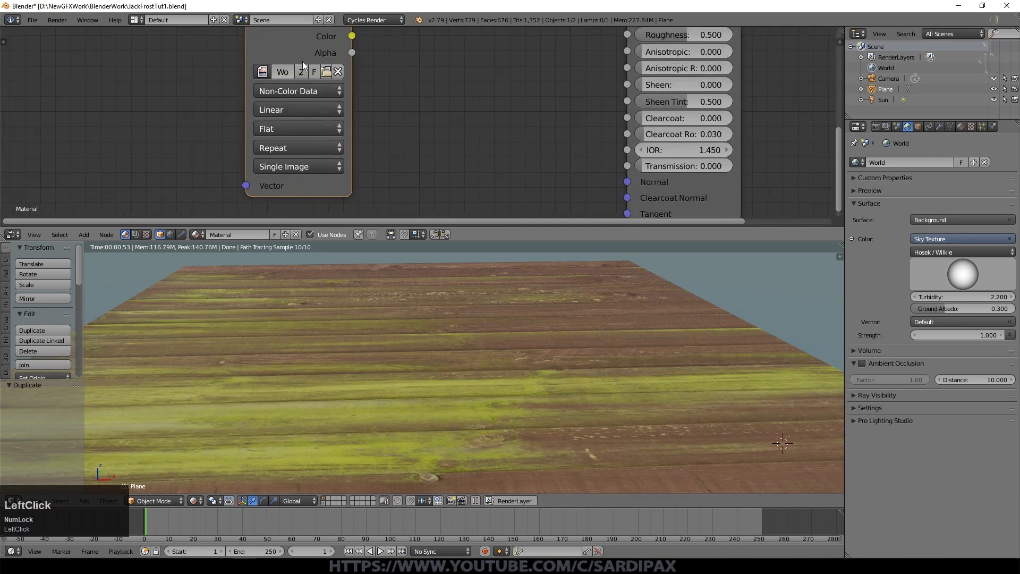
Connect the duplicated Image Texture's Color output to the Principled BSDF's Base Color
middle_click_drag(456, 76, 410, 165)
scroll(364, 180, "down", 2)
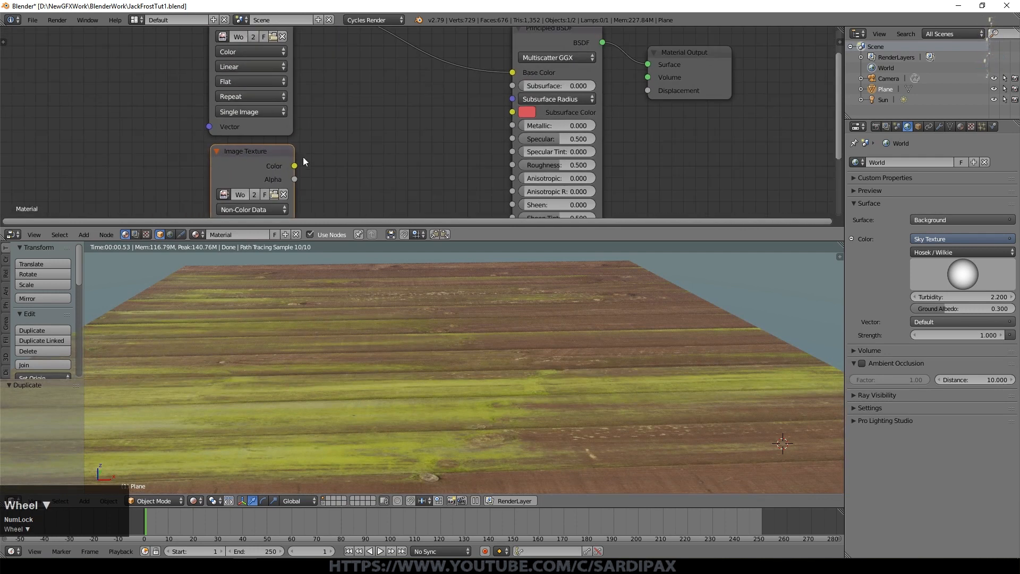
left_click_drag(295, 165, 512, 72)
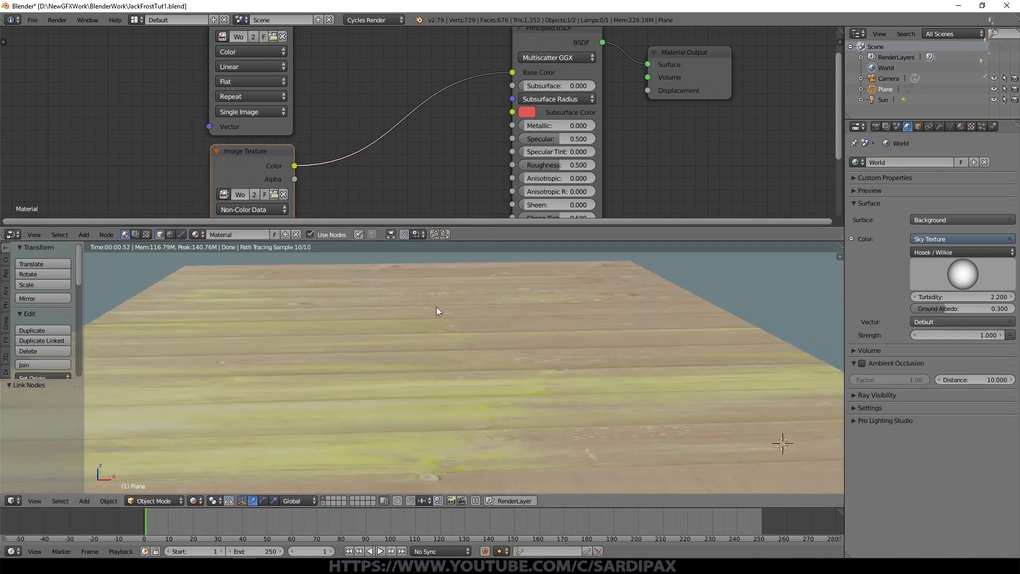
Insert a ColorRamp node into the link between the Non-Color Image Texture and the Base Color
left_click(84, 234)
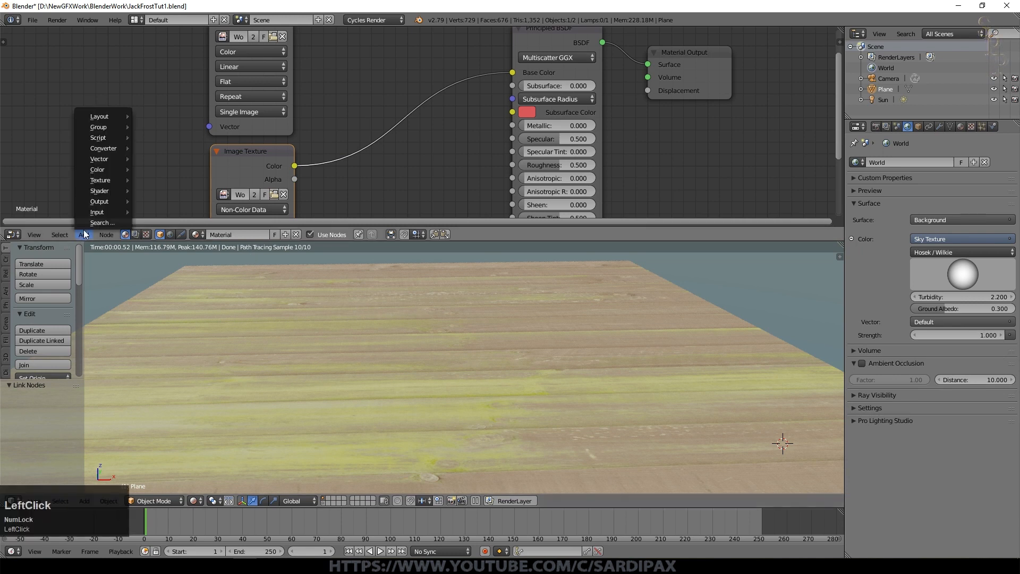
mouse_move(104, 151)
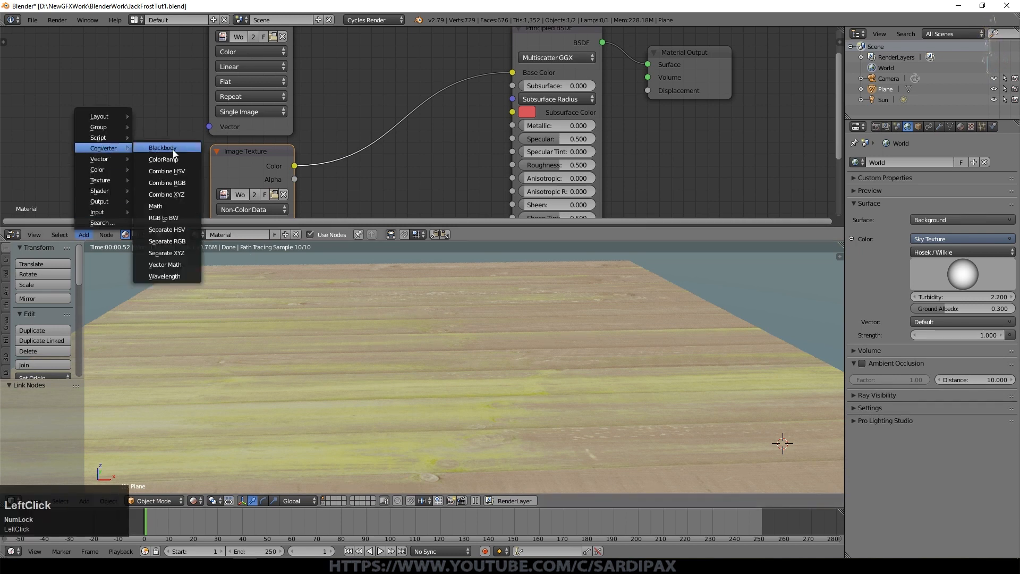
left_click(163, 159)
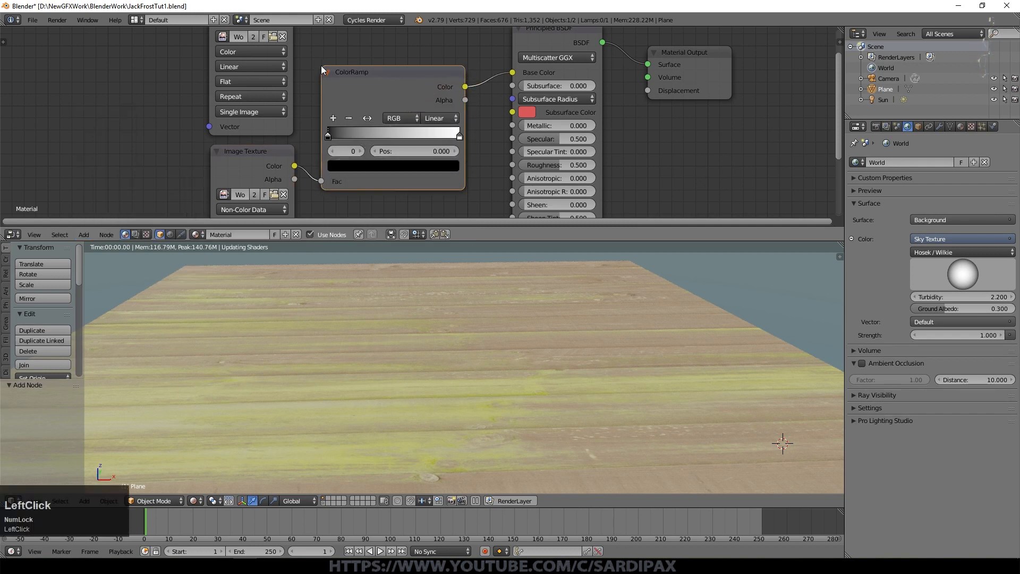
left_click(341, 136)
Bring the ColorRamp stops closer together and reverse them, with the white stop at about 0.318 before the black one
left_click_drag(340, 136, 378, 136)
left_click_drag(470, 137, 387, 136)
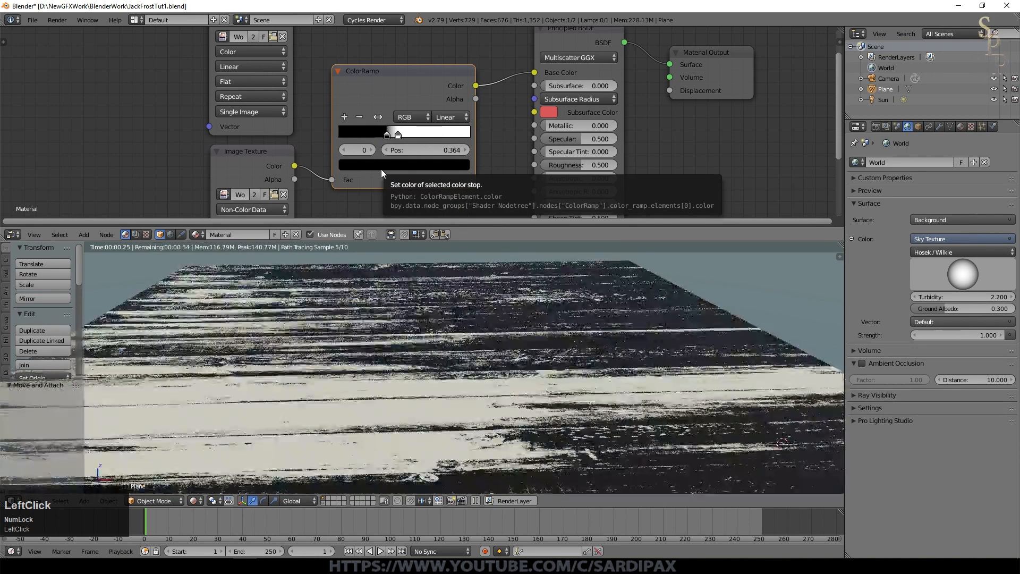
mouse_move(387, 136)
left_mouse_down()
mouse_move(416, 132)
mouse_move(405, 133)
left_mouse_up()
left_click_drag(425, 134, 391, 149)
scroll(411, 136, "up", 3)
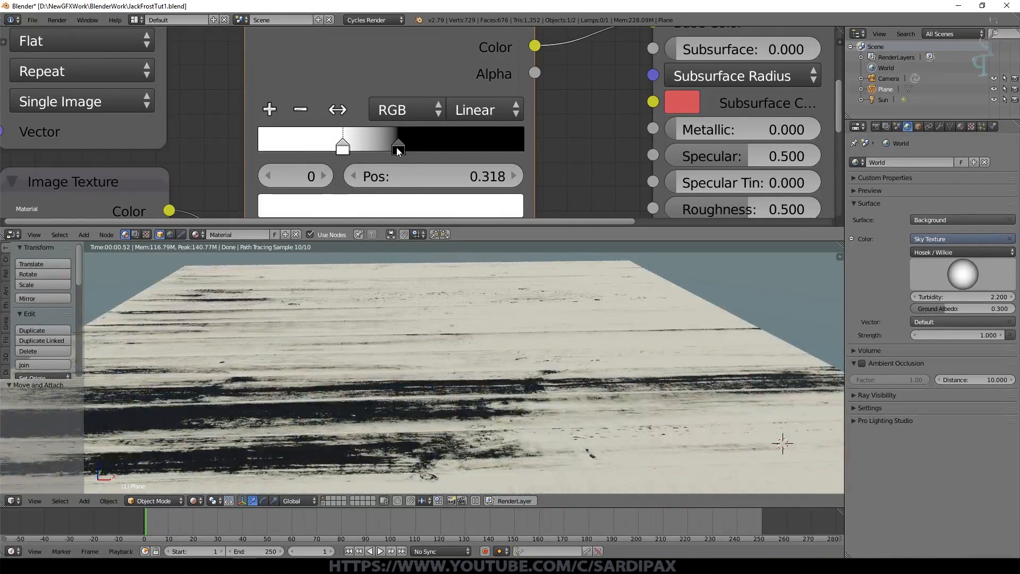
Set the ColorRamp interpolation to Ease and sharpen the transition, with white at about 0.332 and black just after it
left_click_drag(396, 148, 368, 148)
left_click(477, 110)
left_click(473, 141)
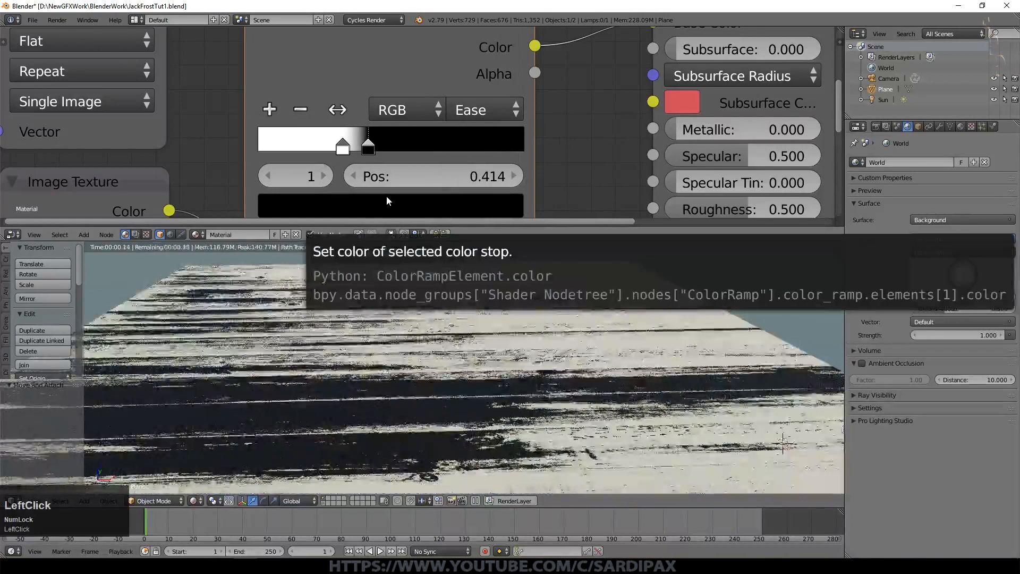
mouse_move(340, 149)
left_mouse_down()
mouse_move(425, 147)
mouse_move(356, 147)
left_mouse_up()
left_click_drag(419, 145, 348, 146)
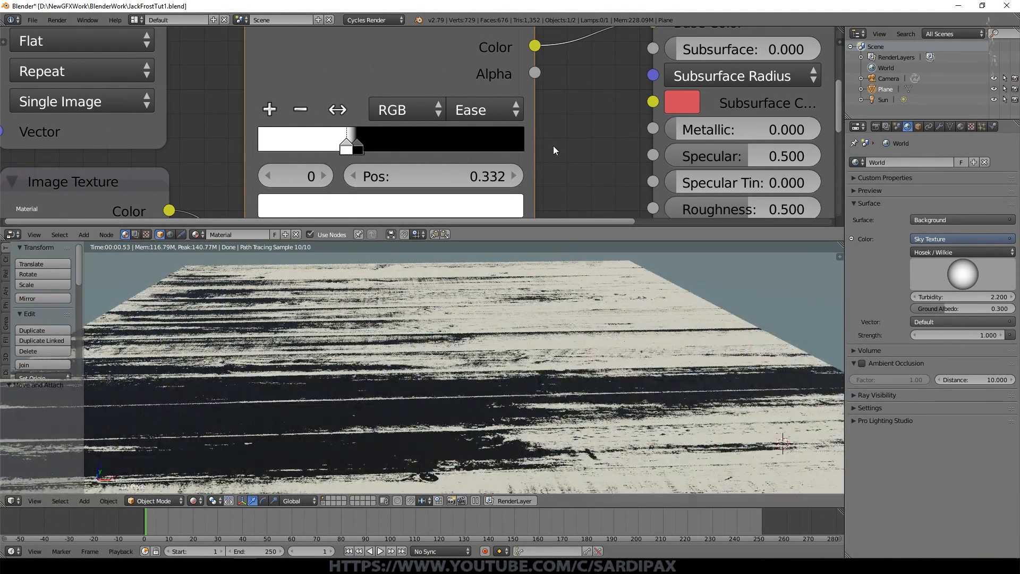
Move the ColorRamp node beside the duplicated texture and disconnect it from the shader's Base Color
scroll(559, 84, "down", 5)
left_click_drag(419, 91, 399, 126)
left_click_drag(495, 88, 479, 154)
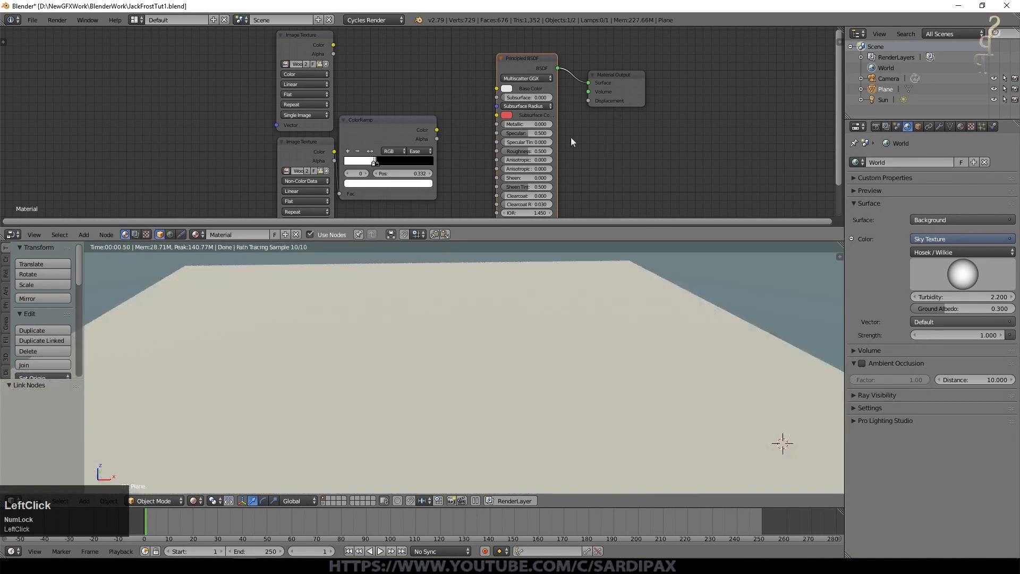
Move the Material Output and Principled BSDF farther from the ColorRamp and place a Bump node in the gap
left_click_drag(607, 74, 691, 64)
left_click_drag(543, 65, 608, 65)
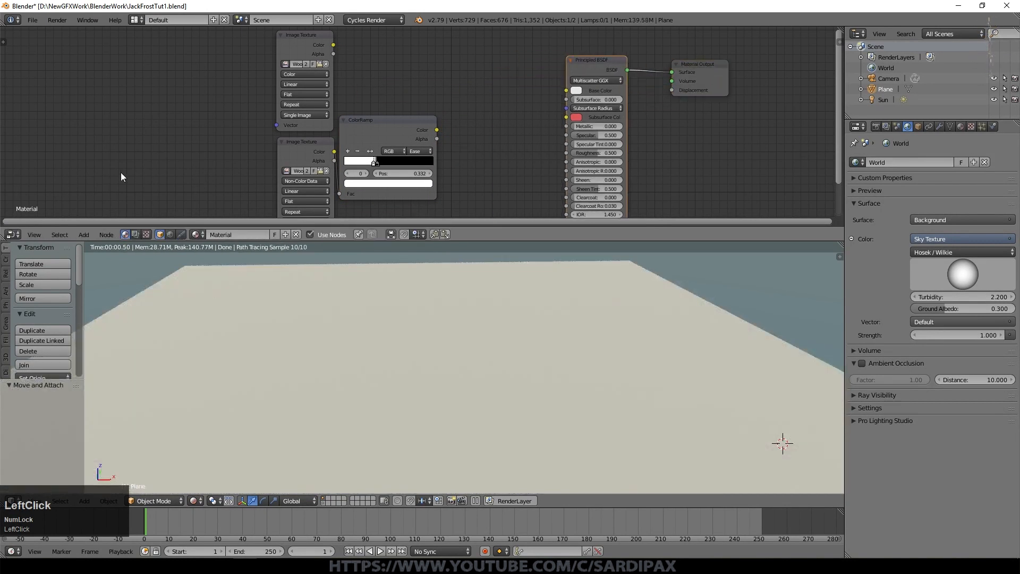
key("shift+a")
mouse_move(126, 204)
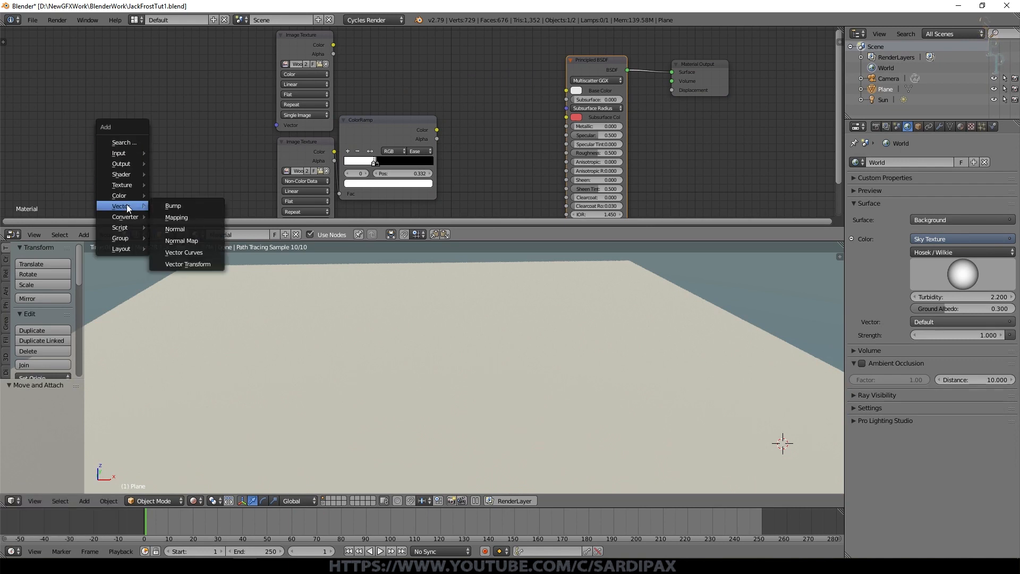
left_click(167, 209)
left_click(475, 132)
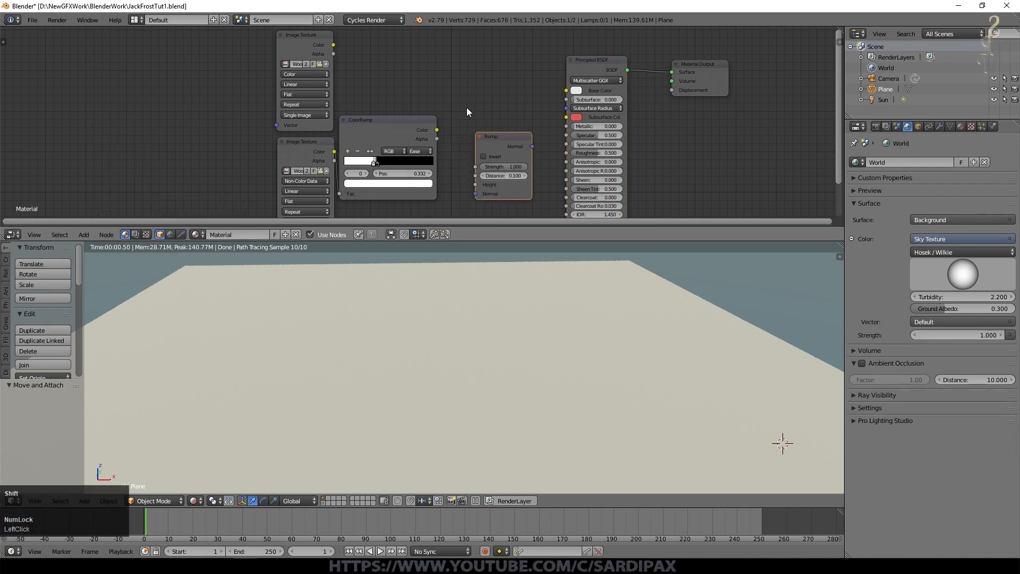
Connect the ColorRamp's Color to the Bump's Height and the Bump's Normal to the Principled BSDF's Normal
scroll(334, 70, "up", 2)
left_click_drag(333, 69, 386, 143)
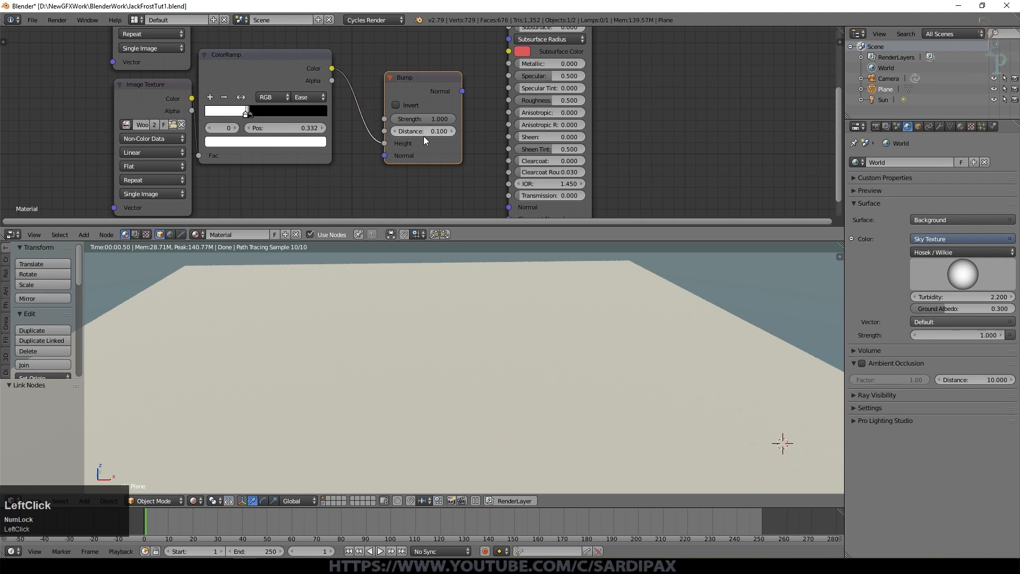
middle_click_drag(470, 110, 383, 59)
left_click_drag(384, 60, 446, 175)
scroll(488, 303, "up", 3)
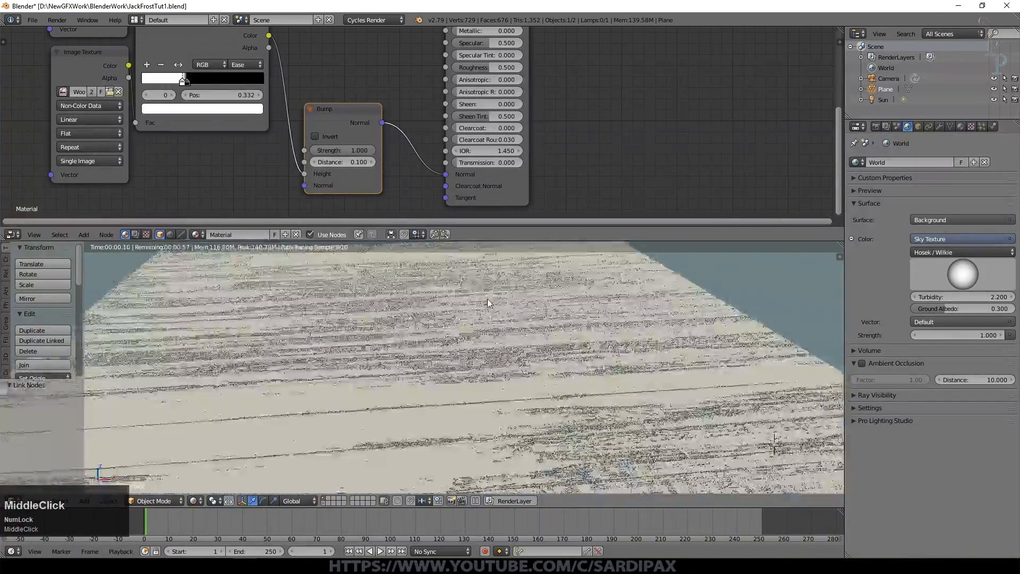
scroll(509, 335, "up", 2)
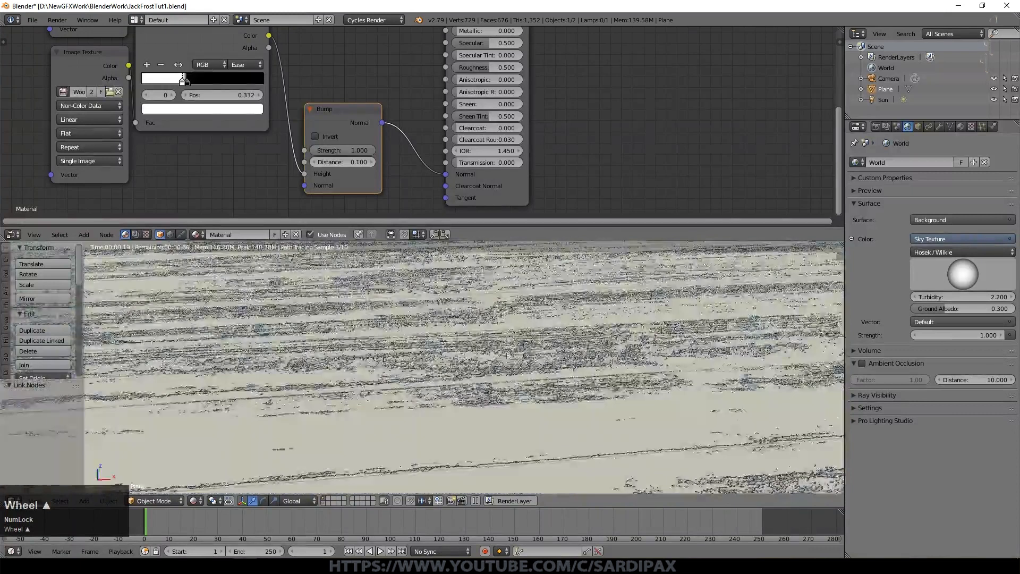
scroll(505, 205, "up", 2)
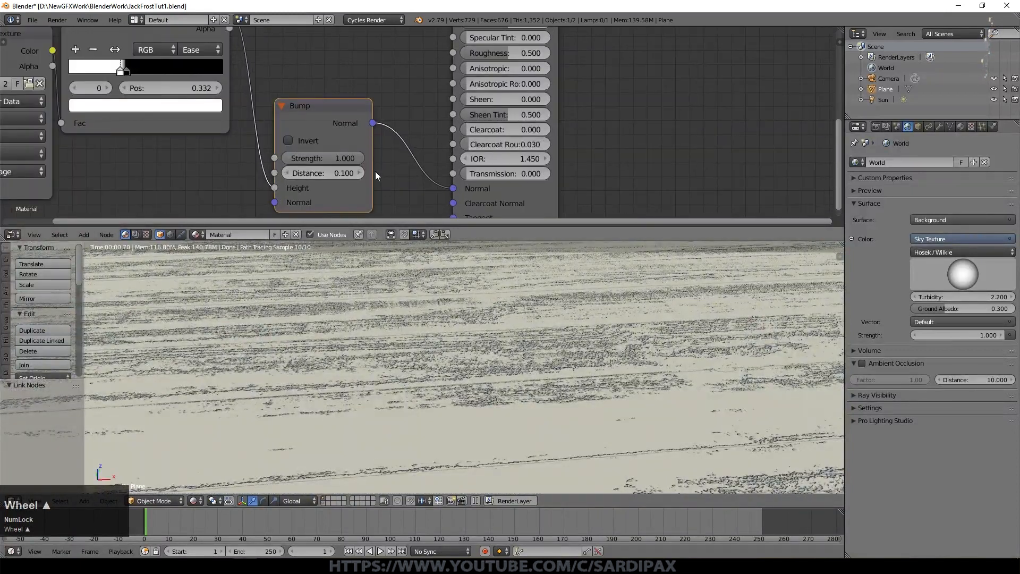
Reduce the Bump node's Strength to about 0.627 and set the Sun lamp's size to 0.01 for crisper shadows
left_click_drag(355, 161, 309, 166)
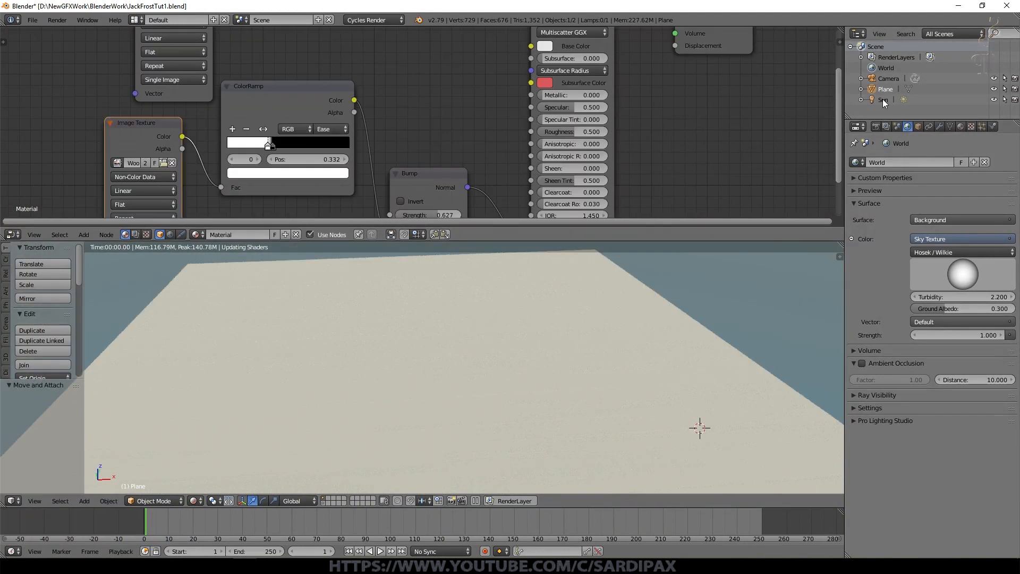
left_click(884, 100)
left_click(939, 126)
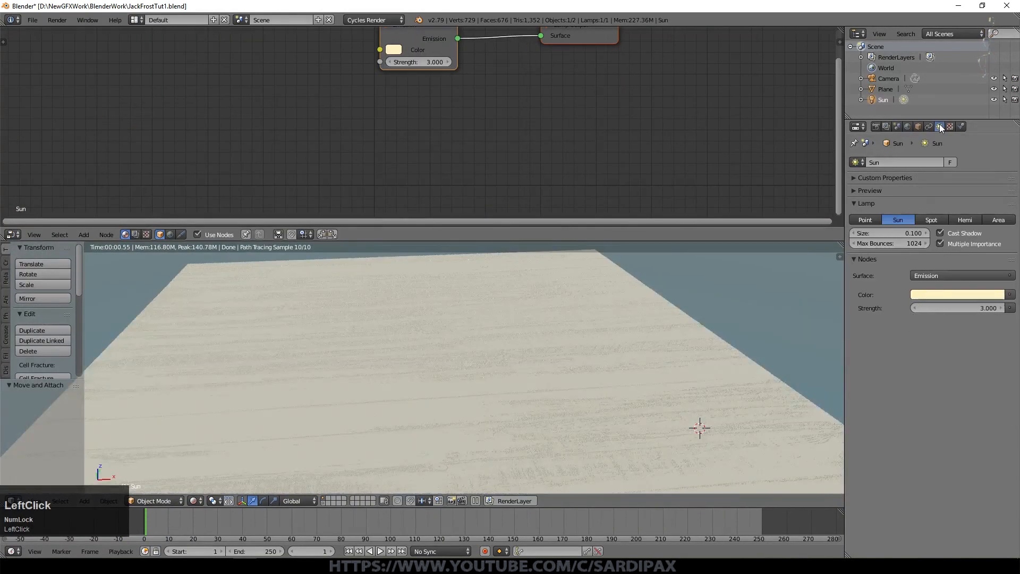
left_click(894, 233)
type(".01")
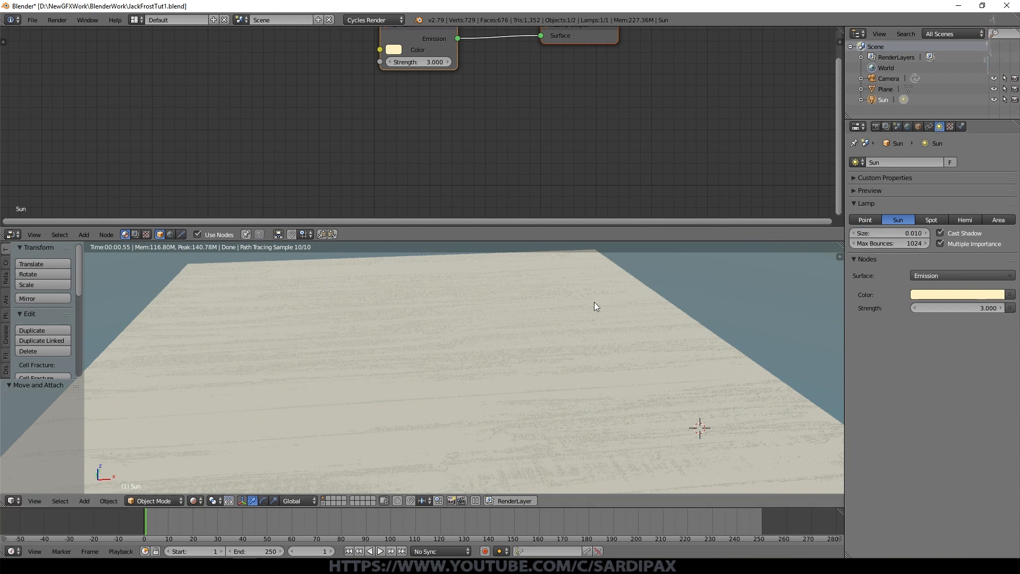
Connect the plane's colour texture to the Principled BSDF's Base Color and set Roughness to about 0.342
right_click(594, 301)
middle_click_drag(245, 32, 223, 65)
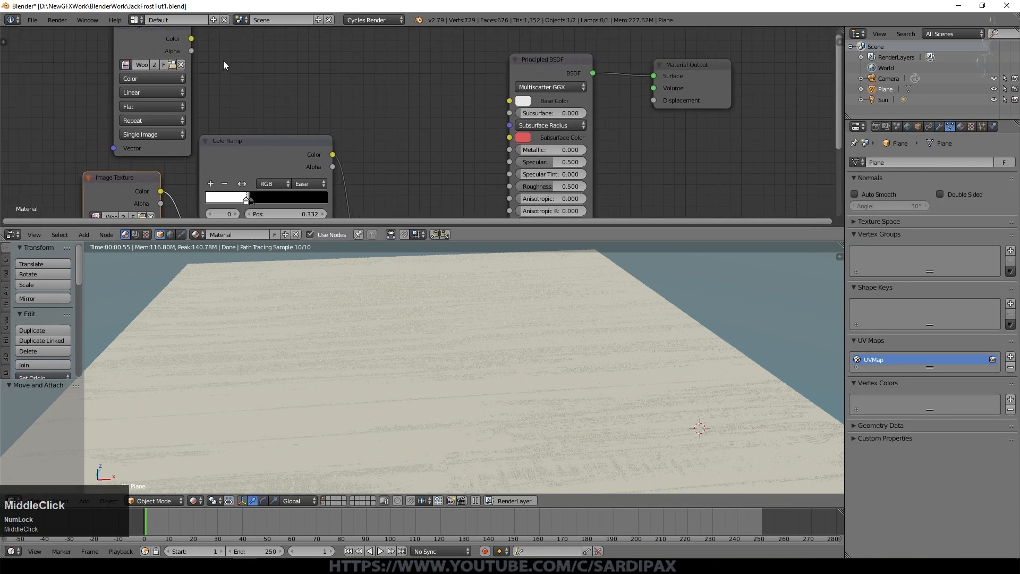
left_click_drag(191, 39, 508, 101)
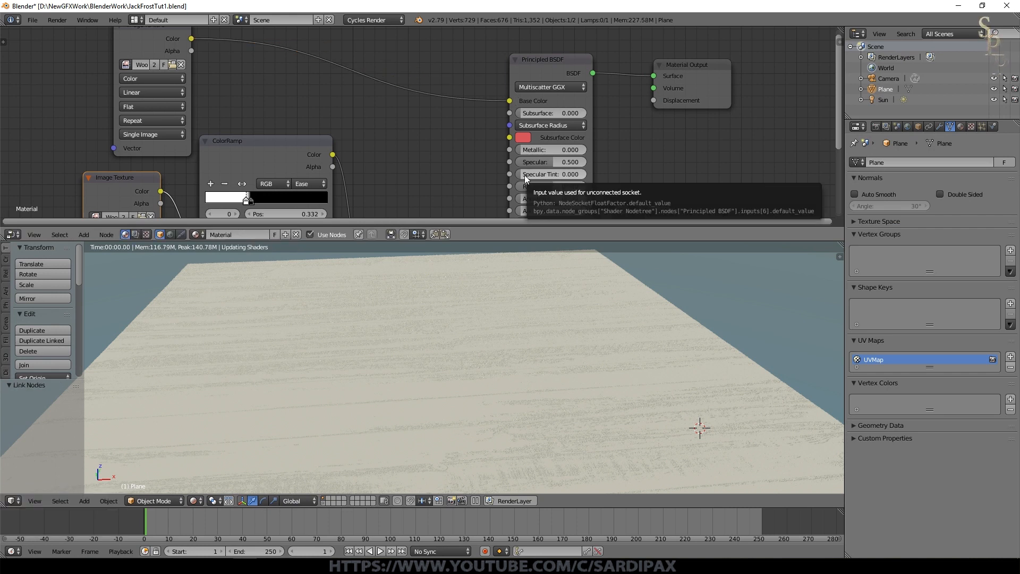
scroll(525, 178, "up", 3)
left_click_drag(546, 138, 538, 138)
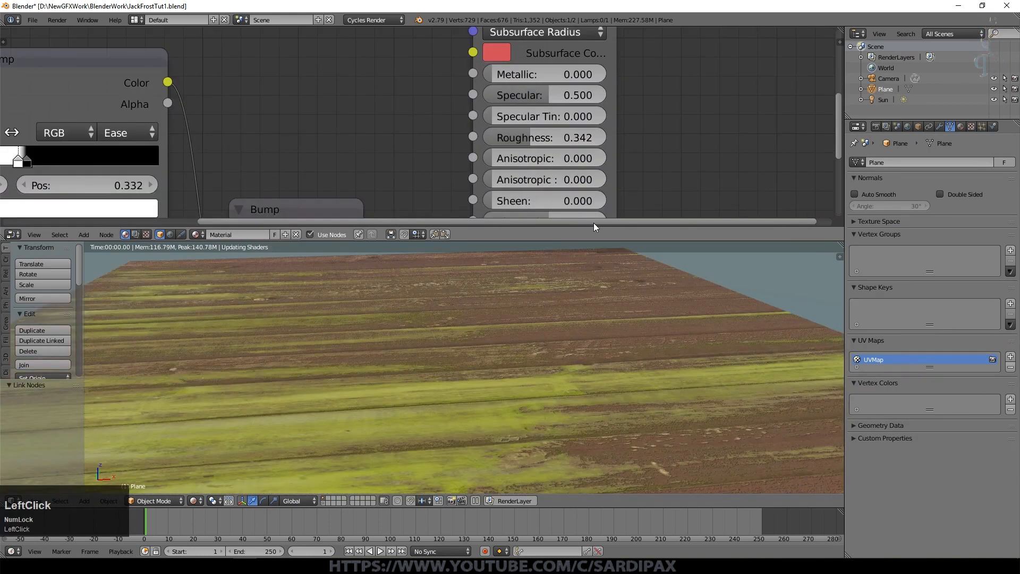
Set the Bump node's Strength to 0.2 after trying 0.4
middle_click_drag(584, 209, 601, 76)
left_click(338, 144)
type(".4")
key("Return")
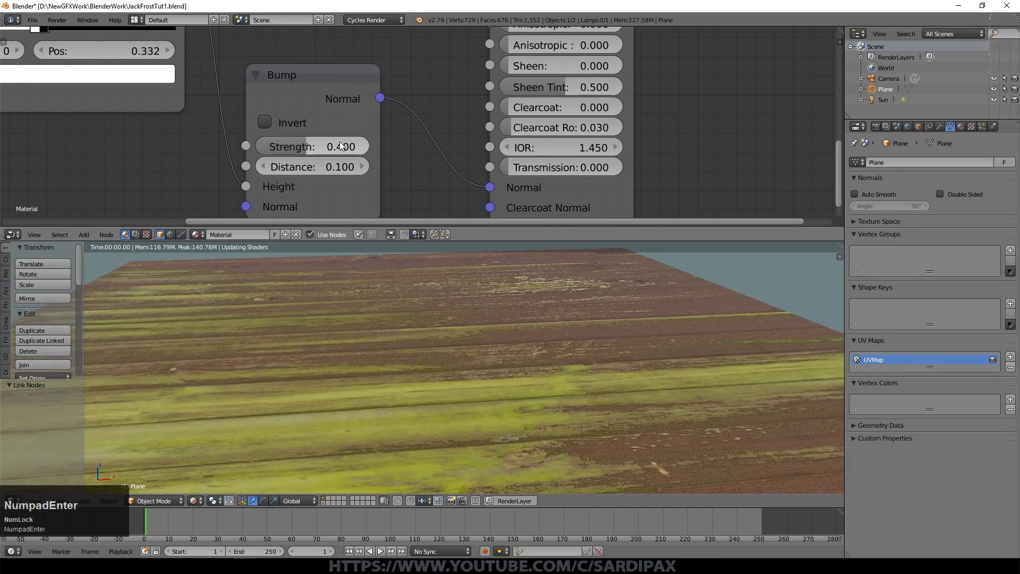
left_click(329, 146)
key("BackSpace")
type("2")
key("KP_Enter")
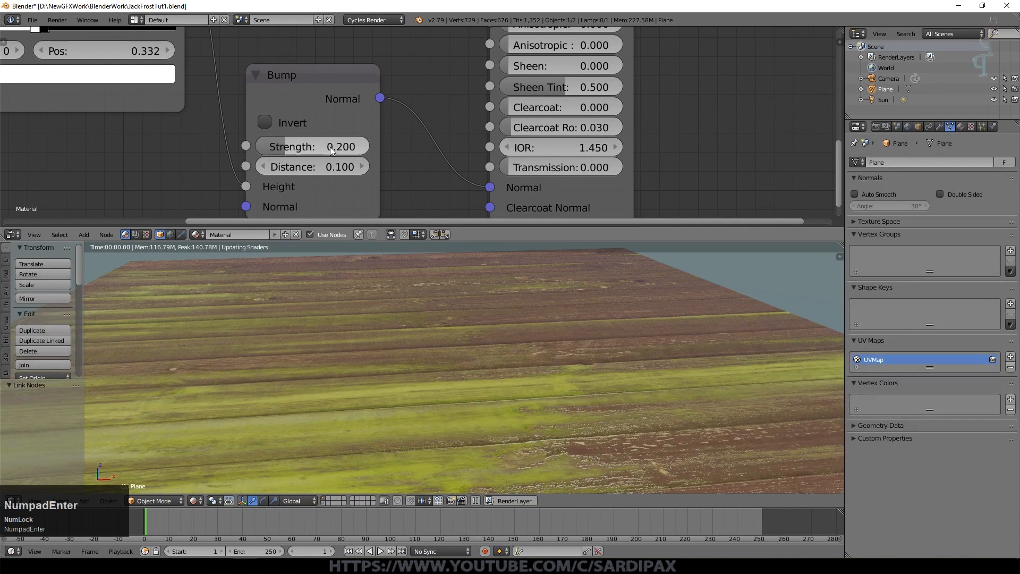
Insert a Gamma node between the colour texture and the Principled BSDF's Base Color, with Gamma set to 1.3
scroll(402, 71, "down", 5)
middle_click_drag(392, 65, 388, 175, "shift")
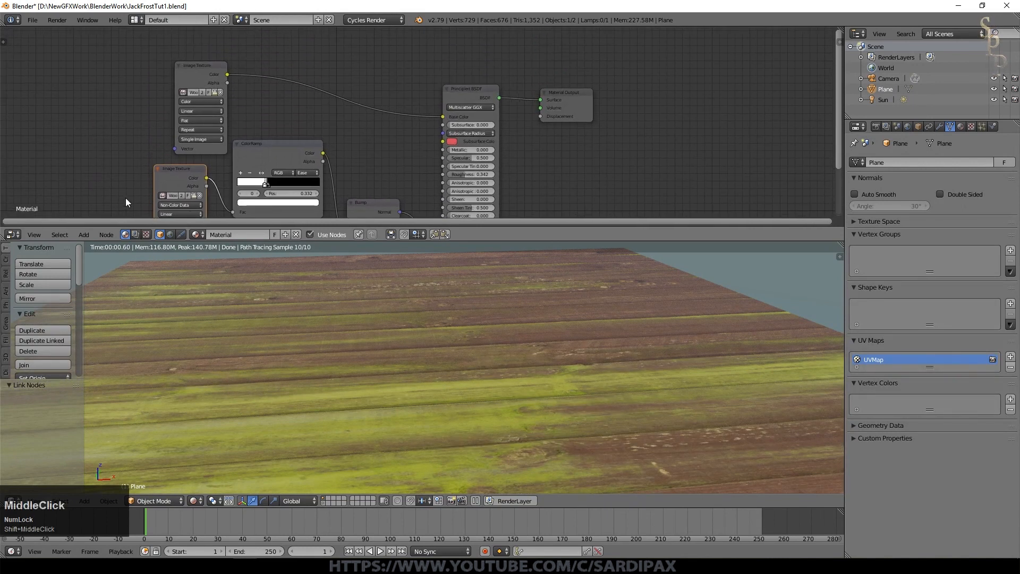
left_click(88, 234)
left_click(223, 159)
left_click(247, 69)
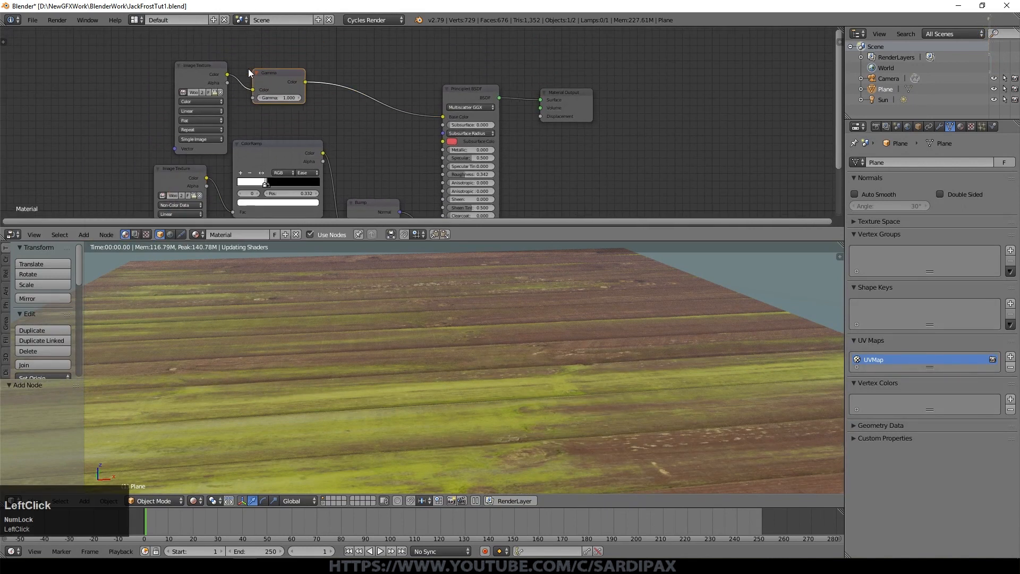
left_click(306, 98)
left_click(306, 98)
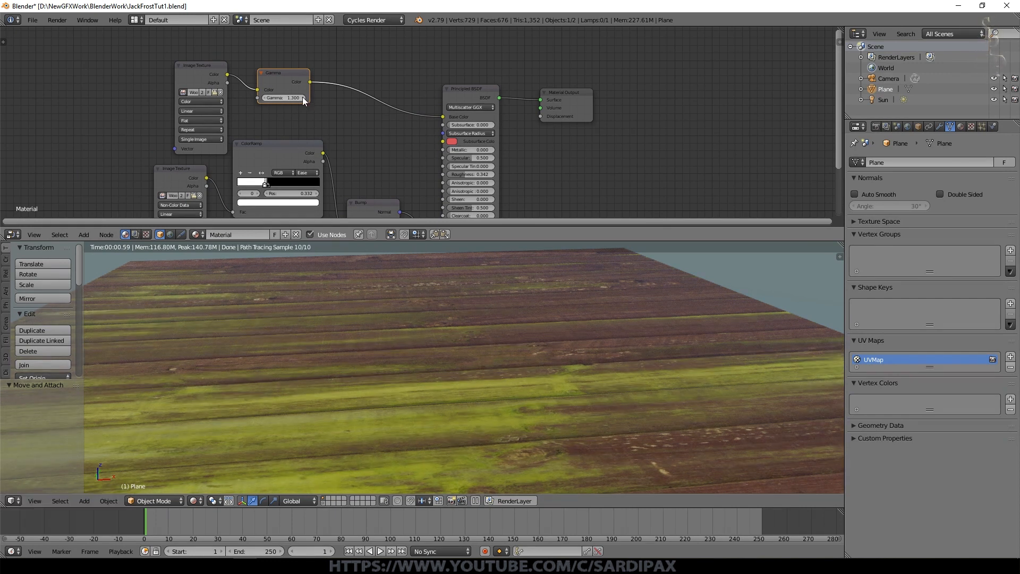
Place the 3D cursor near the middle of the wood plane and add a circle mesh there
scroll(579, 281, "up", 1)
scroll(578, 281, "up", 1)
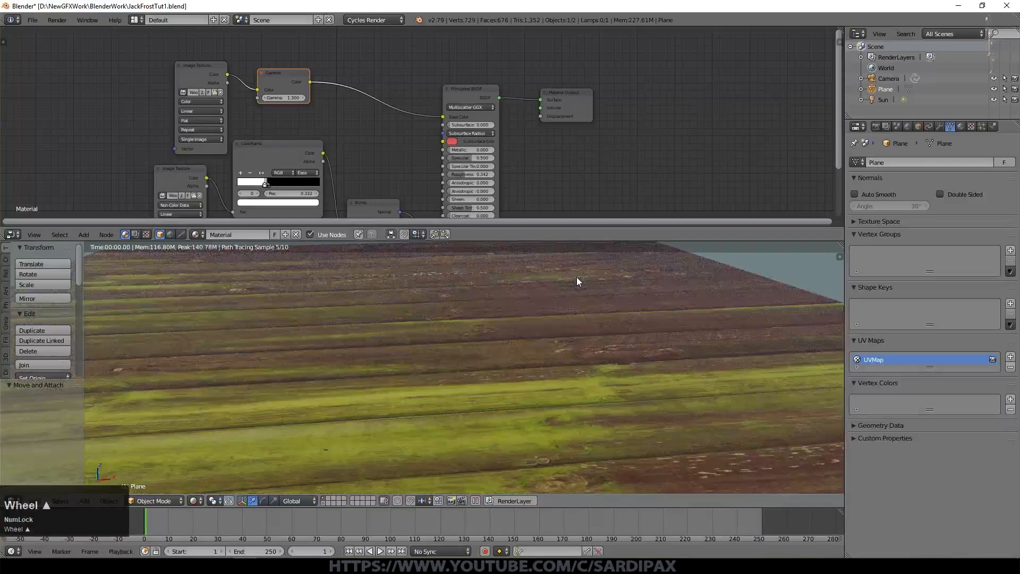
middle_click_drag(578, 281, 494, 424)
scroll(434, 383, "down", 2)
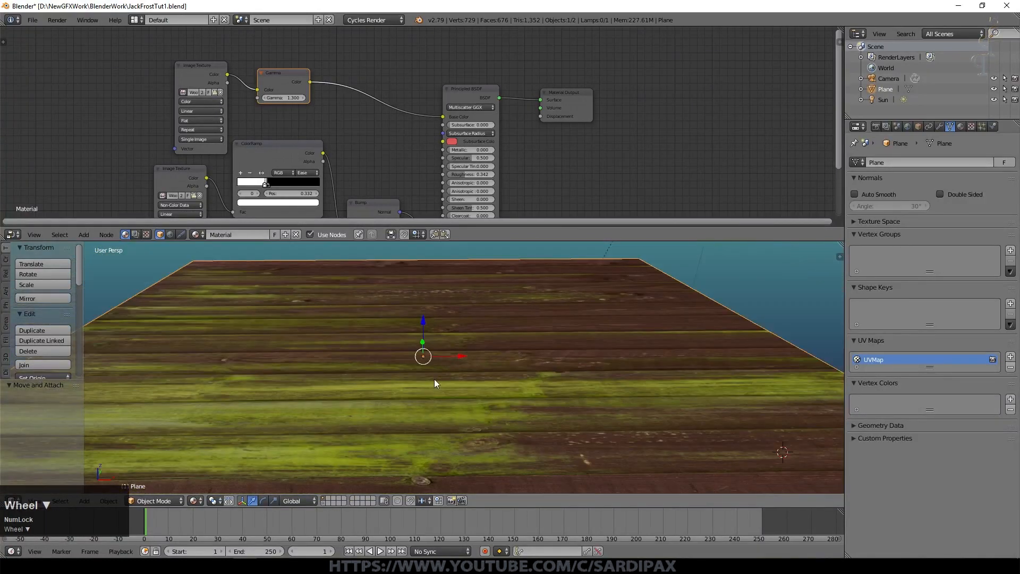
left_click(424, 374)
key("shift+a")
mouse_move(465, 371)
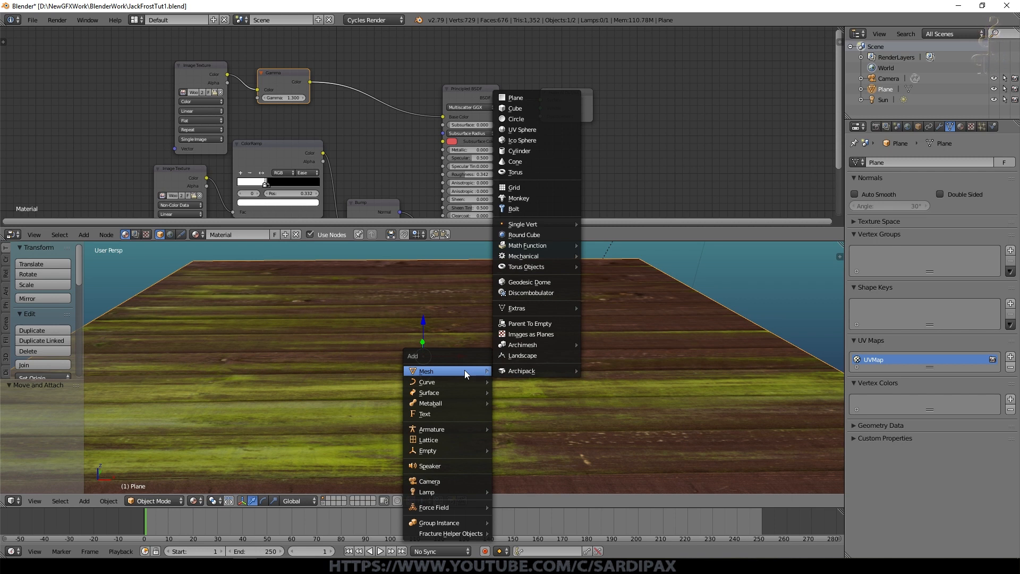
left_click(514, 120)
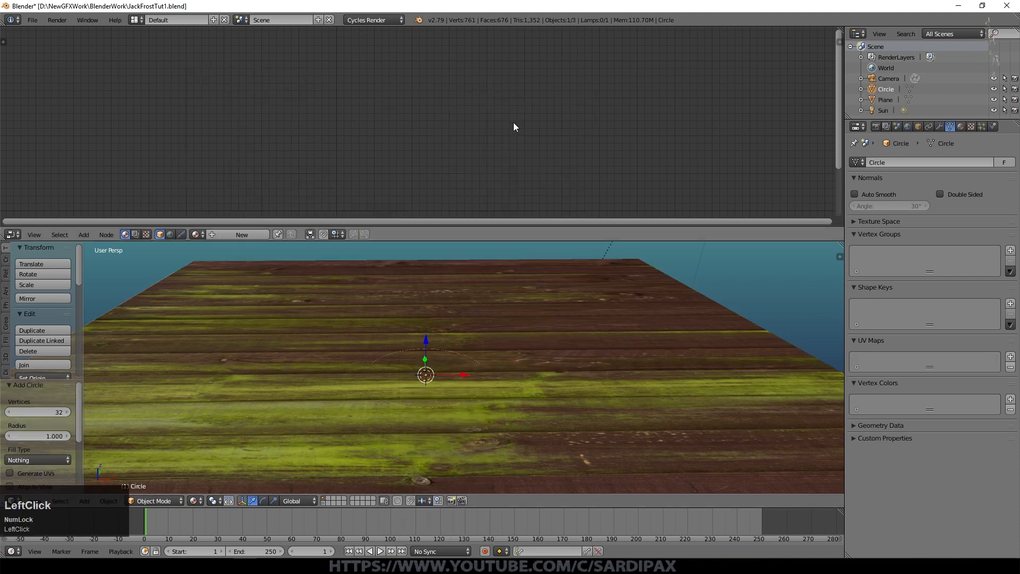
Raise the circle slightly above the wood and scale it to about 0.316
left_click_drag(425, 339, 425, 331)
key("s")
left_click(502, 369)
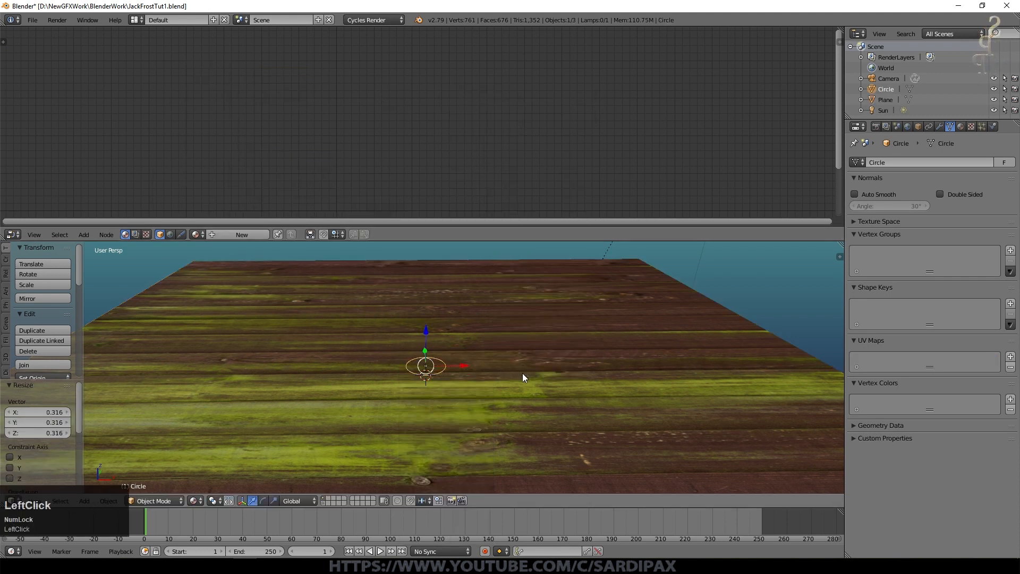
Extrude the circle's ring upward, scale the upper ring by about 6.056 into a flared shape and lower it slightly
key("KP_1")
key("Tab")
middle_click_drag(560, 361, 547, 443, "shift")
key("e")
left_click(487, 422)
left_click_drag(411, 373, 417, 245)
key("s")
left_click(837, 360)
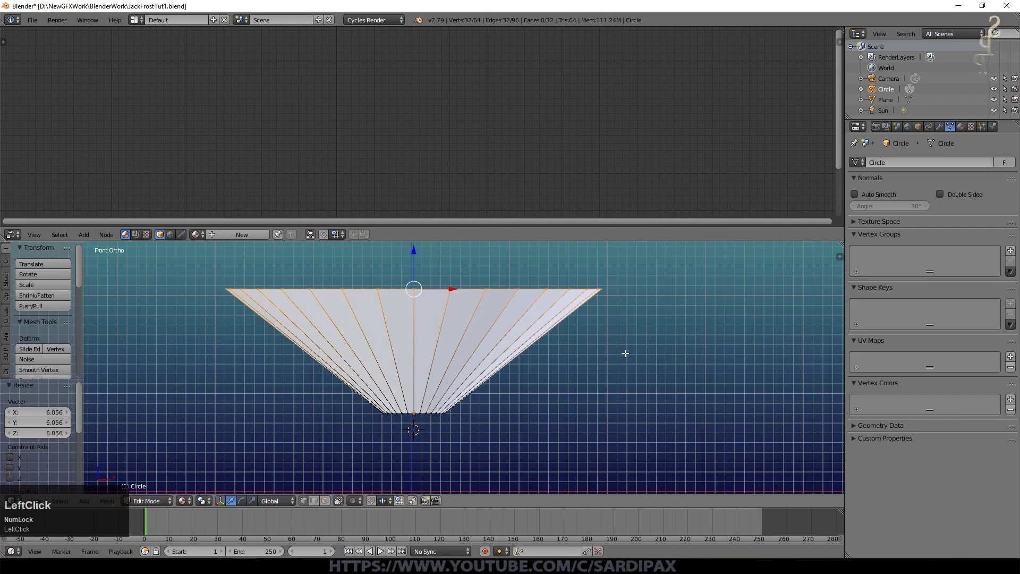
left_click_drag(413, 250, 414, 282)
Add a loop cut halfway up the flared wall and scale it outward by about 1.225
key("ctrl+r")
left_click(483, 361)
left_click(567, 384)
key("s")
left_click(595, 380)
Add a loop cut in the lower wall section, slide it close to the base and scale it slightly outward
key("ctrl")
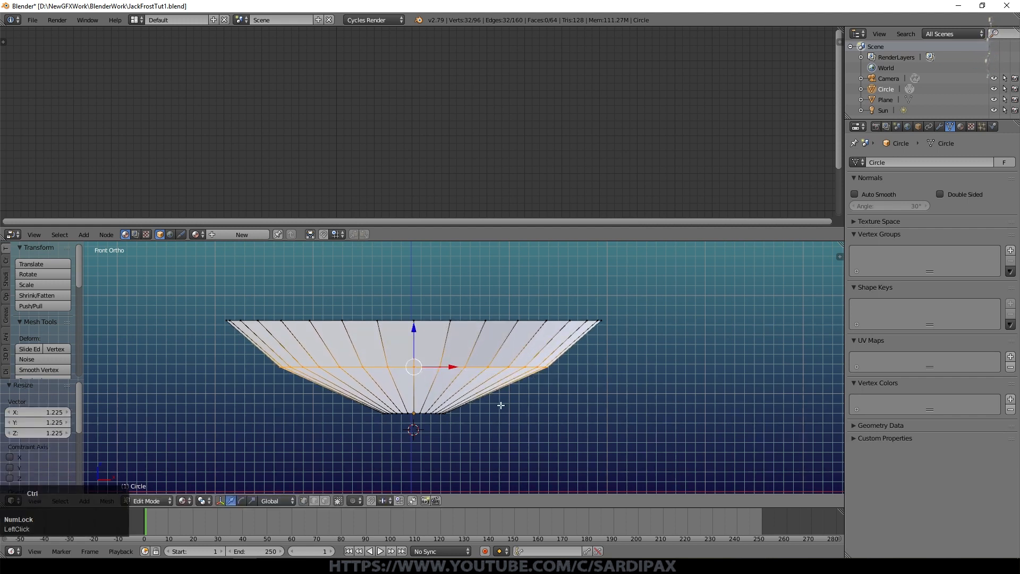
key("ctrl+r")
left_click(499, 405)
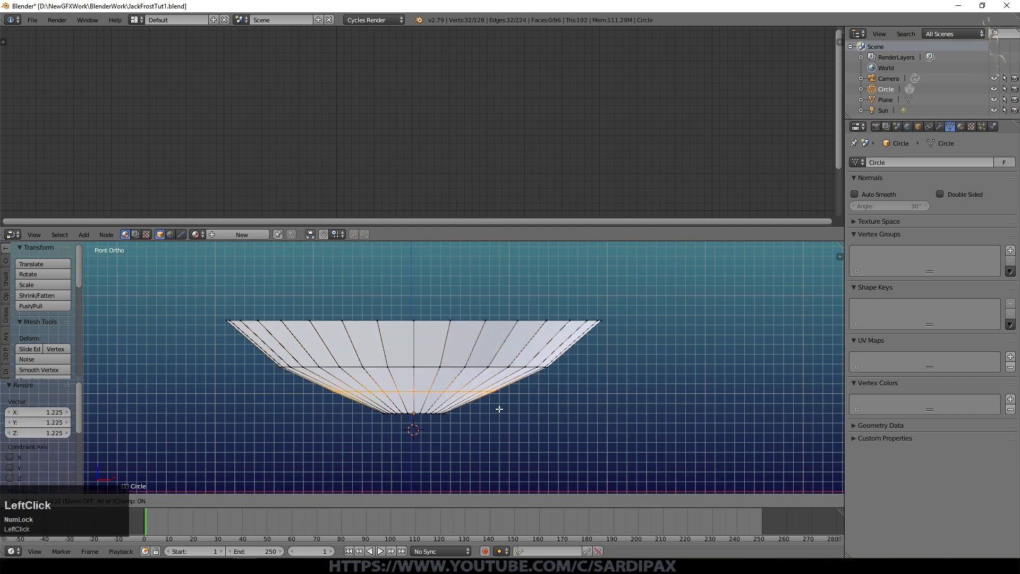
left_click(477, 464)
key("s")
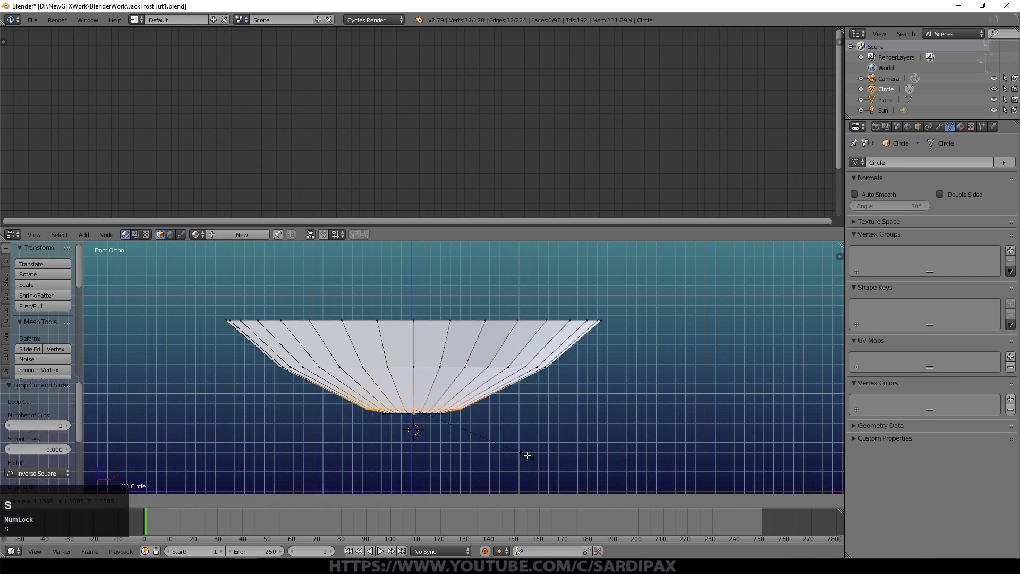
left_click(527, 456)
Add a centred loop cut in the bowl's upper wall section and scale it outward by about 1.035
middle_click(527, 455)
key("ctrl+r")
left_click(572, 348)
left_click(572, 348)
key("s")
left_click(573, 382)
Add a loop cut between the bowl's middle and lowest loops and scale it outward by about 1.078
key("ctrl+r")
left_click(522, 382)
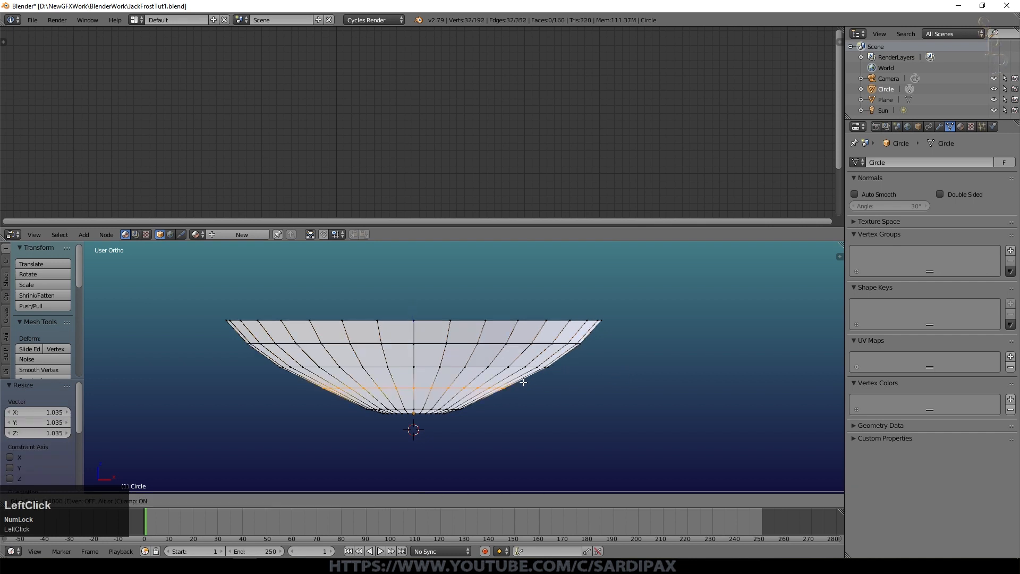
left_click(526, 383)
key("s")
left_click(583, 415)
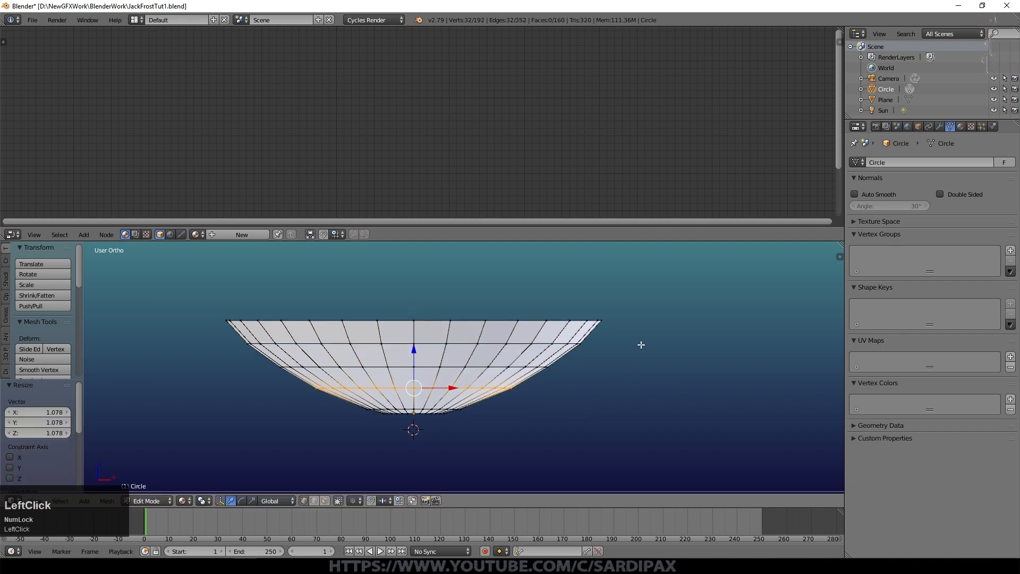
Fill the open ring at the bowl's base with a face and return to Object Mode
key("Tab")
middle_click_drag(642, 342, 626, 393)
key("Tab")
right_click(426, 424, "alt")
key("f")
key("Tab")
Give the bowl a new terracotta-orange diffuse material and copy that colour to its viewport colour
left_click(961, 127)
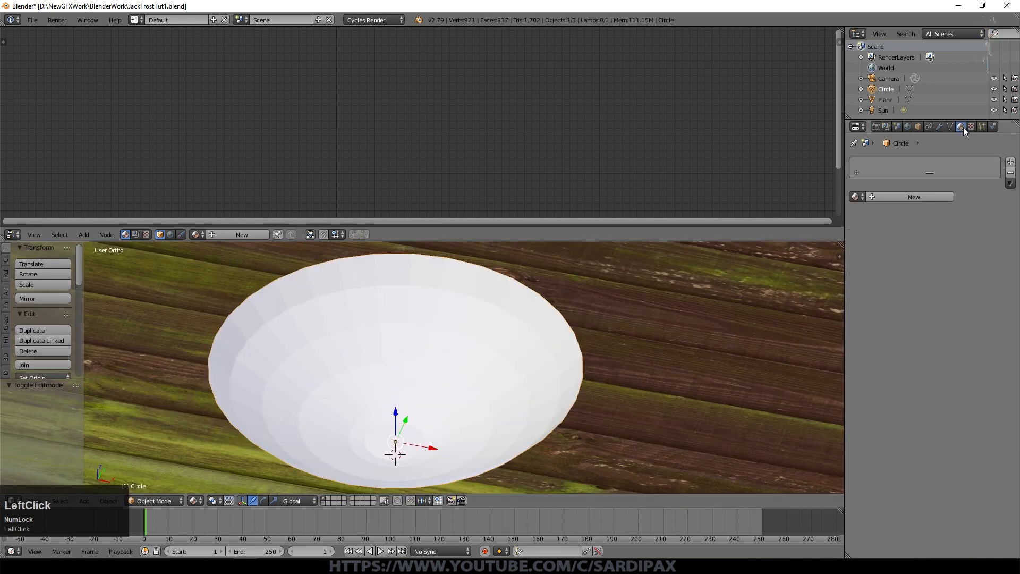
left_click(914, 196)
left_click(956, 273)
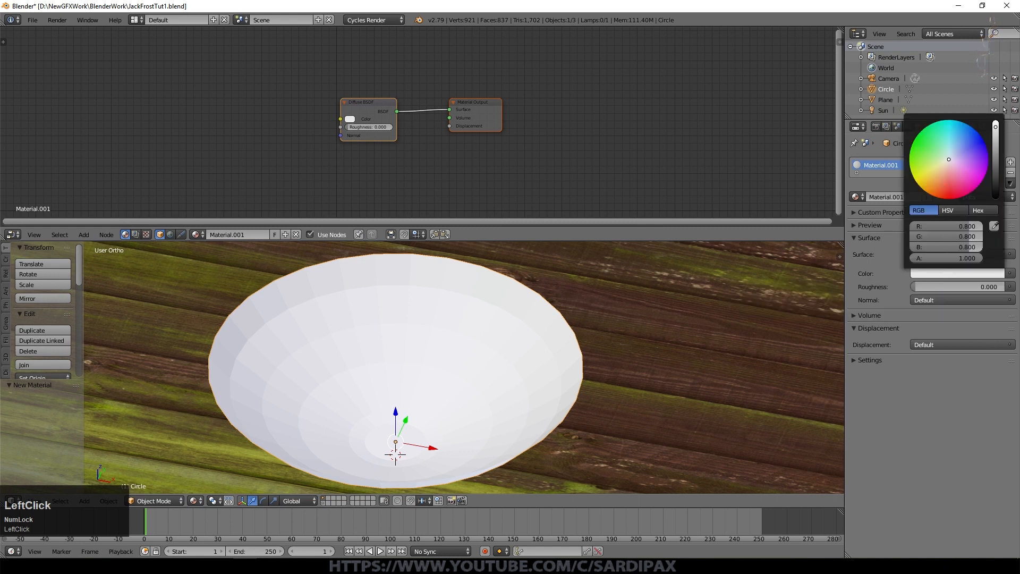
left_click(941, 180)
left_click(856, 360)
left_click_drag(928, 275, 890, 441)
Shade the bowl smooth and enable Ambient Occlusion in the 3D viewport shading
left_click_drag(63, 382, 63, 463)
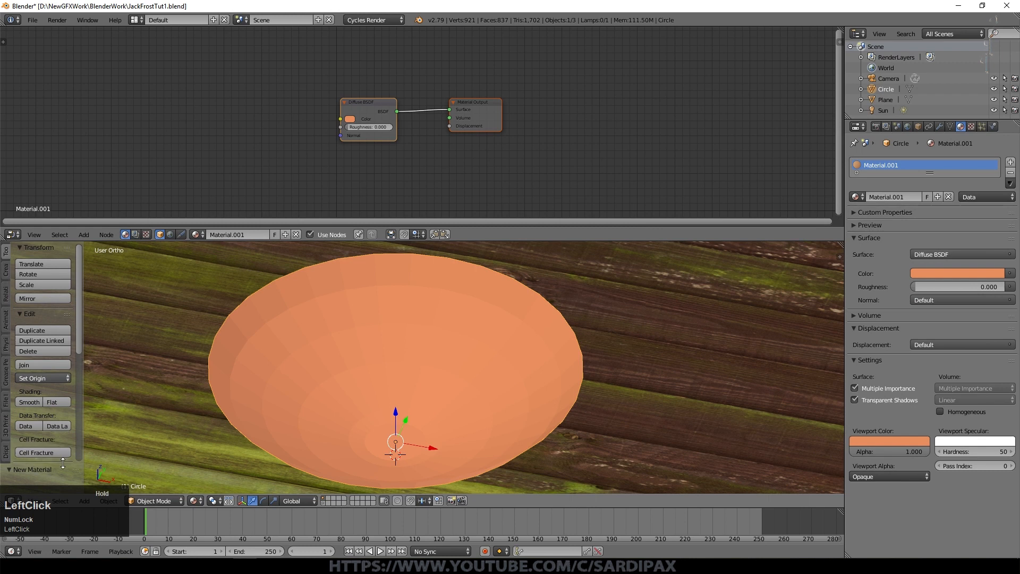
left_click(30, 402)
middle_click_drag(573, 396, 788, 397)
key("n")
scroll(789, 401, "down", 3)
scroll(771, 398, "up", 2)
scroll(771, 396, "down", 5)
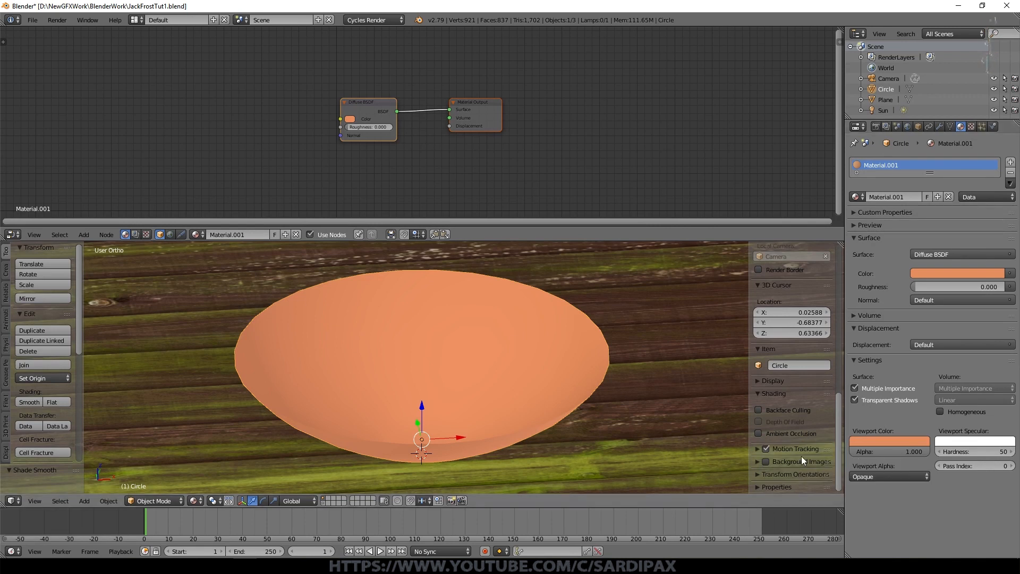
left_click(759, 433)
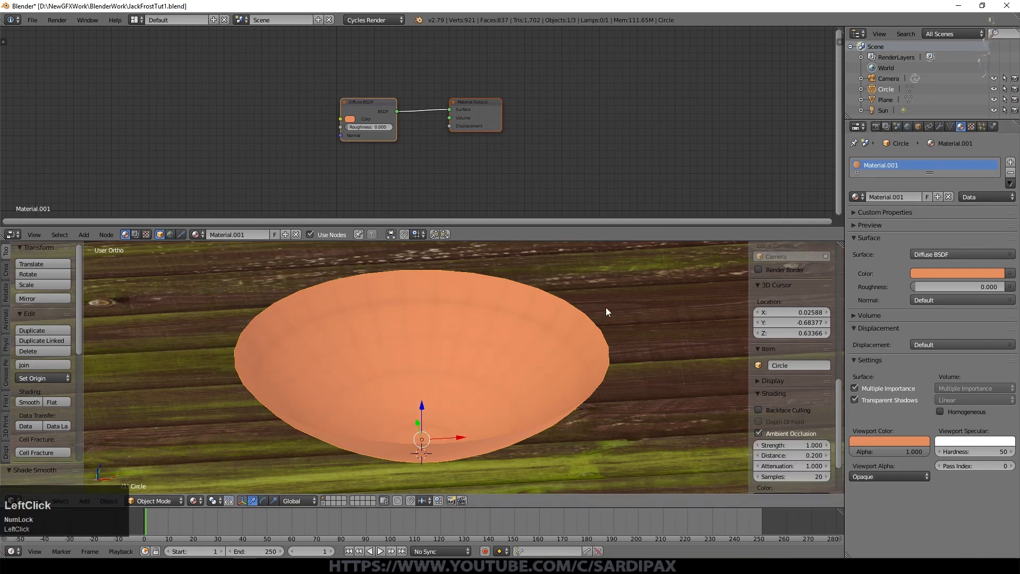
key("n")
scroll(642, 299, "up", 1)
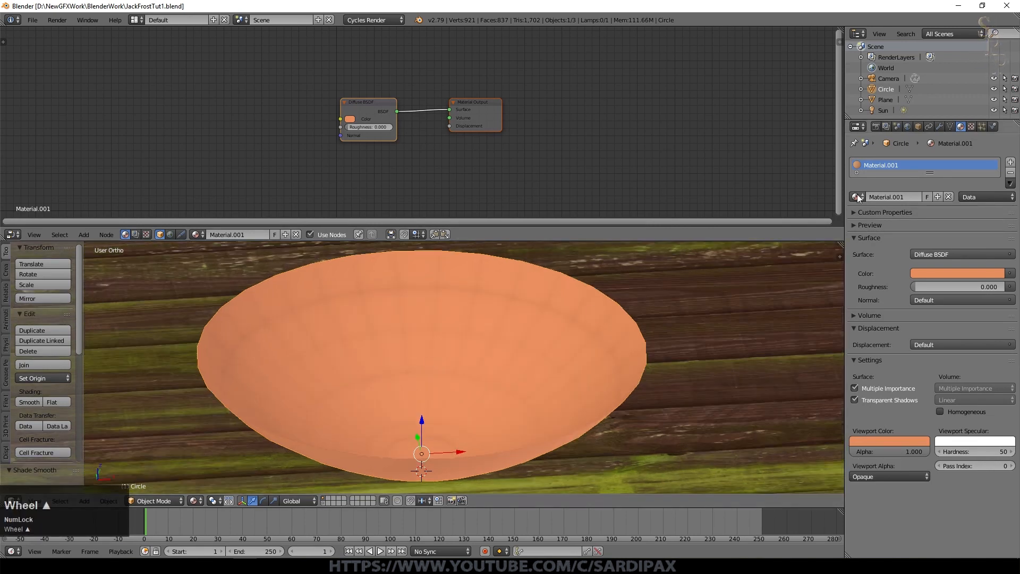
Add a Solidify modifier to the bowl and apply the object's scale
left_click(941, 128)
left_click(910, 161)
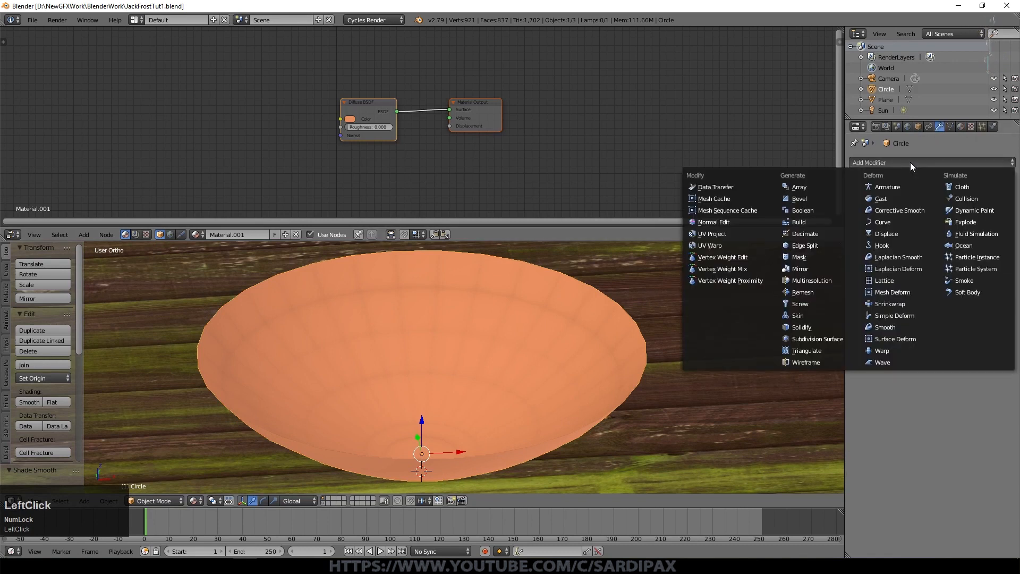
left_click(860, 159)
left_click(882, 160)
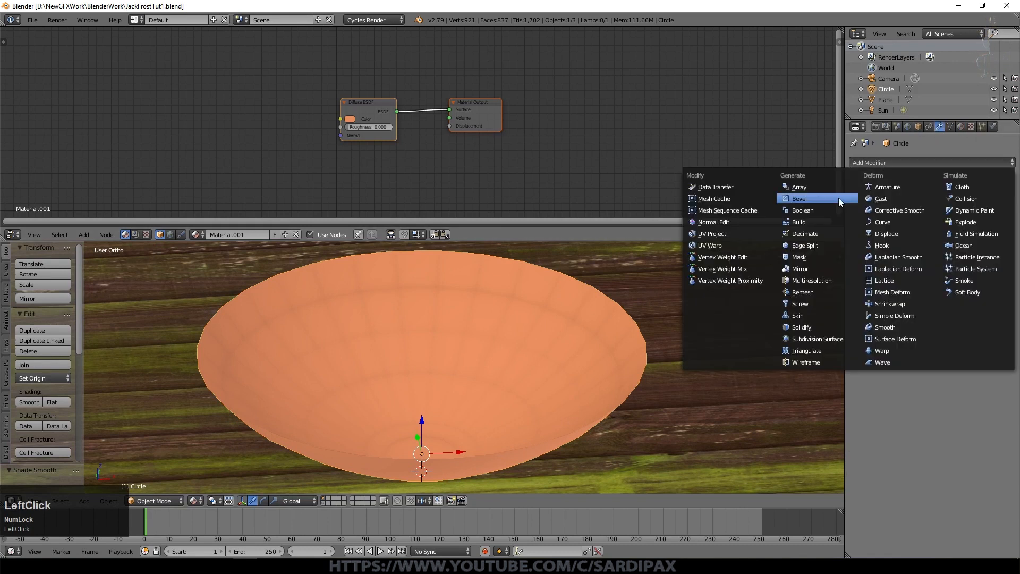
left_click(812, 327)
key("ctrl+a")
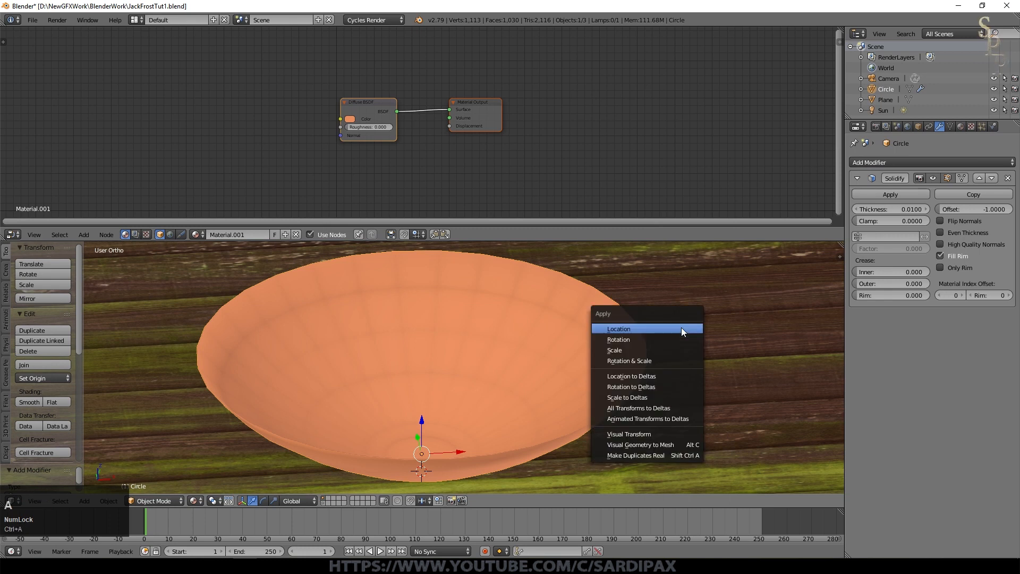
left_click(666, 357)
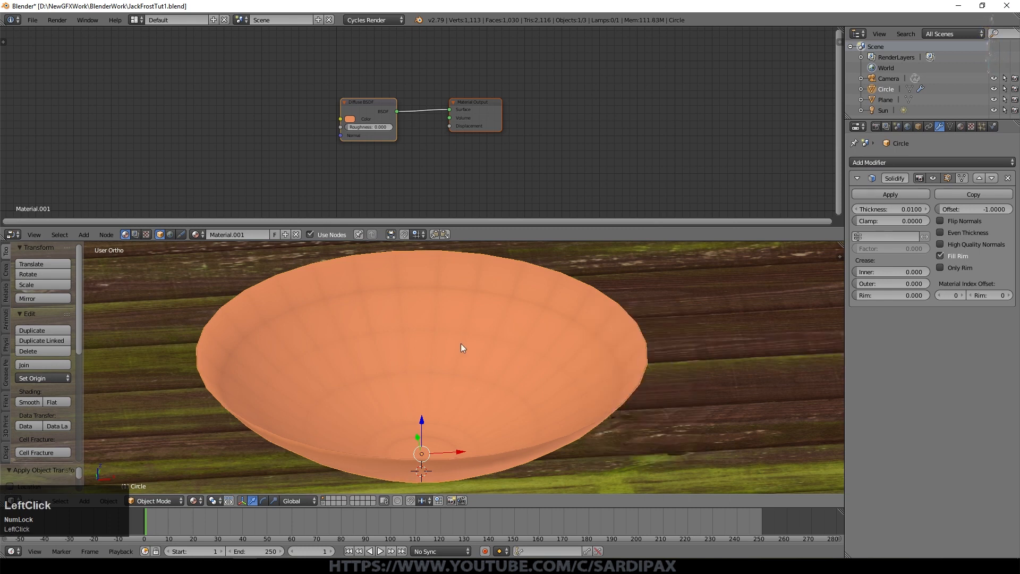
Set the bowl's Solidify thickness to about -0.145 and check the wall from a low side angle
mouse_move(877, 210)
left_mouse_down()
mouse_move(887, 210)
mouse_move(800, 210)
mouse_move(881, 212)
left_mouse_up()
key("KP_2")
key("KP_2")
Add a level 2 Subdivision Surface modifier to the bowl and apply the Solidify modifier
key("ctrl+2")
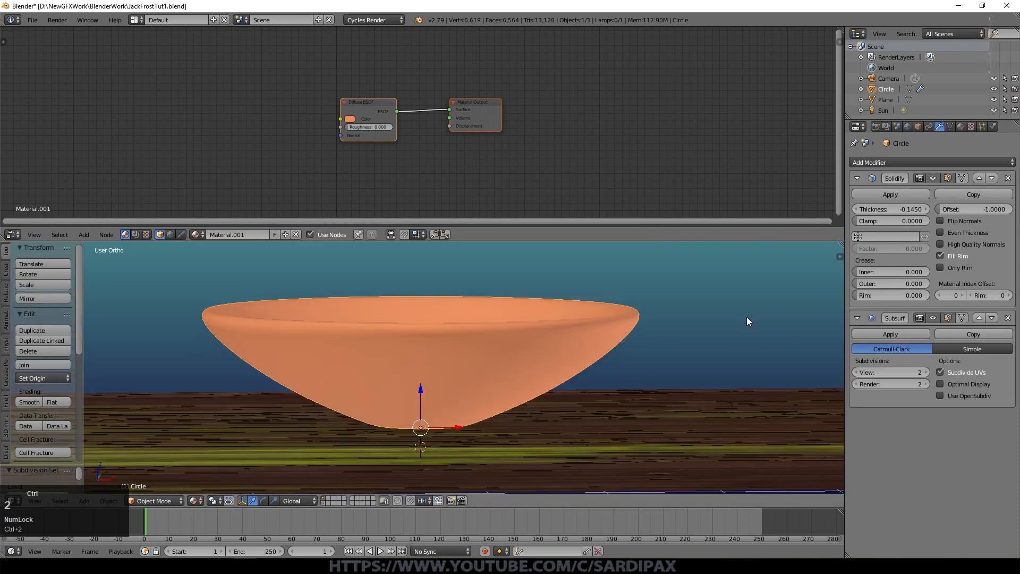
middle_click_drag(708, 298, 668, 317)
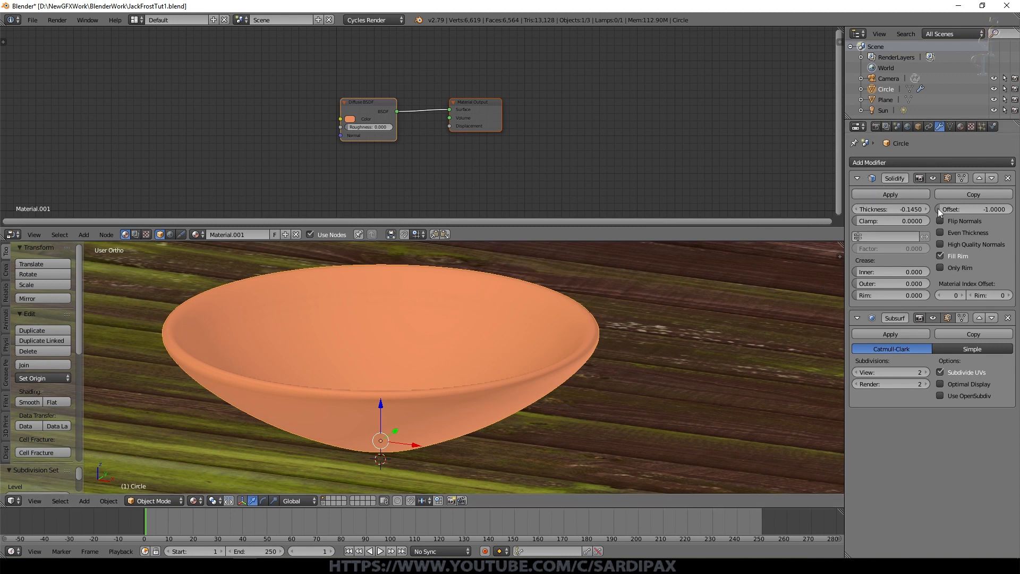
left_click(905, 195)
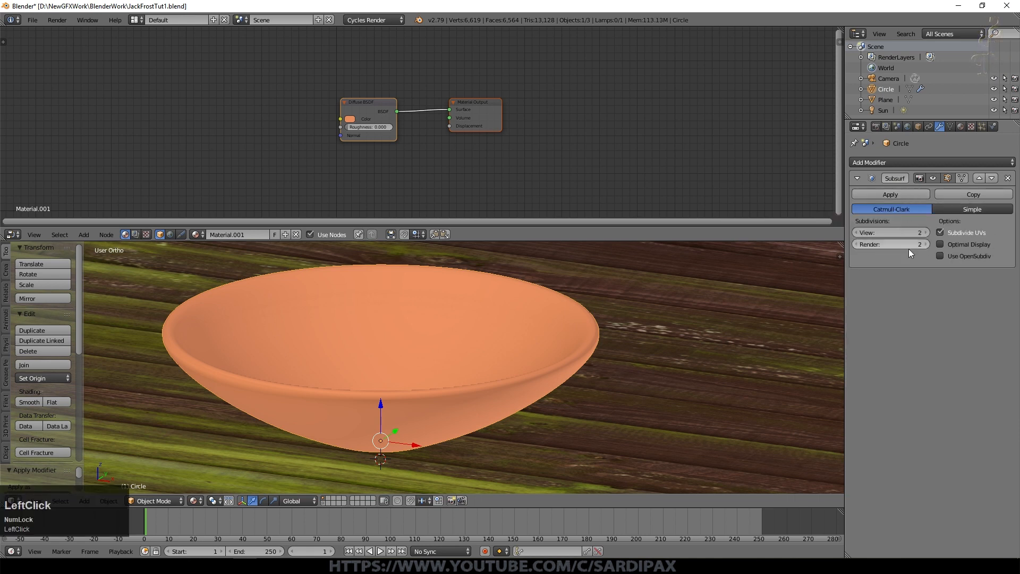
Apply the bowl's Subdivision Surface modifier and replace its Diffuse shader with a Principled BSDF feeding the Material Output surface
left_click(911, 194)
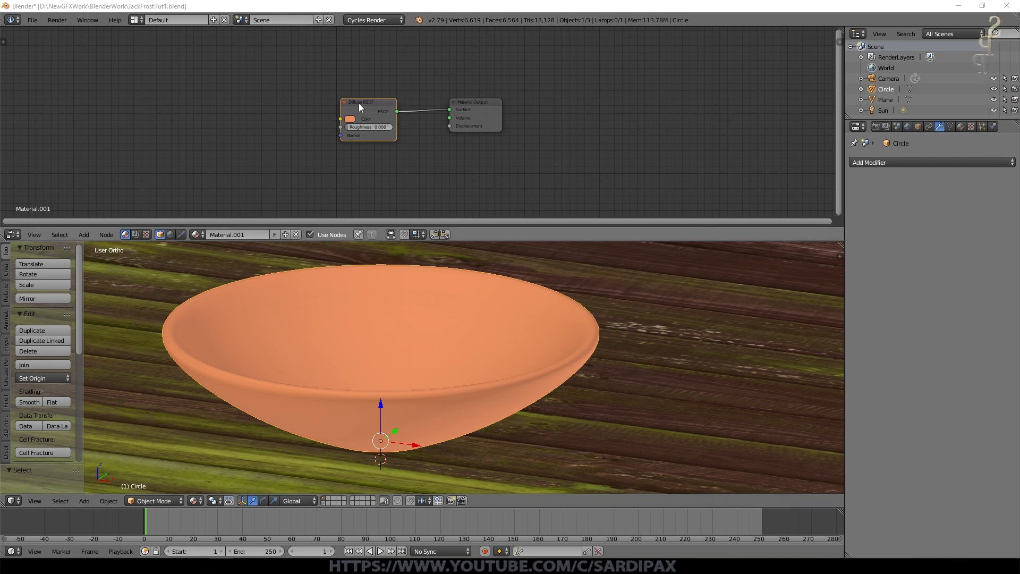
left_click(83, 235)
mouse_move(101, 190)
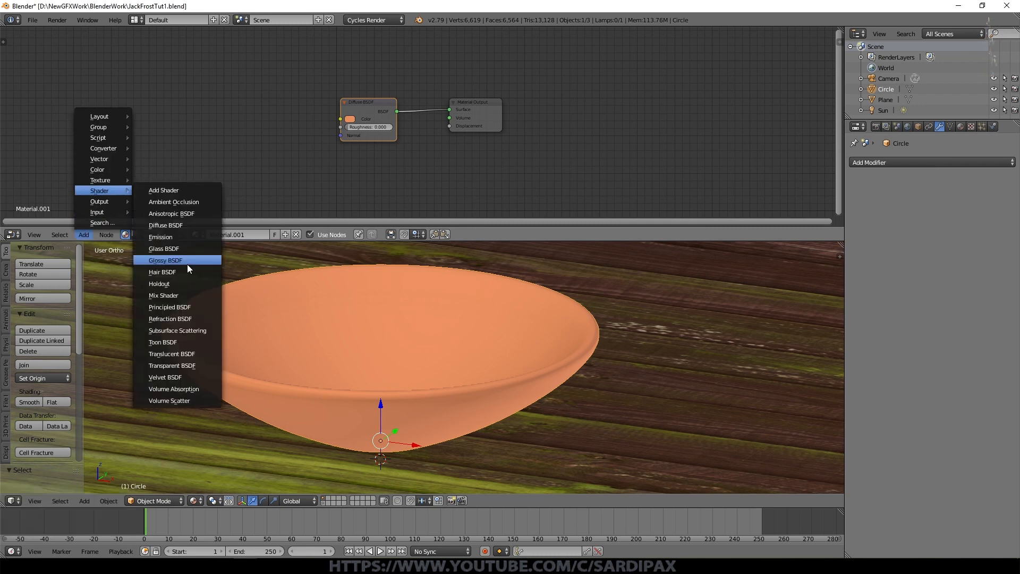
left_click(169, 307)
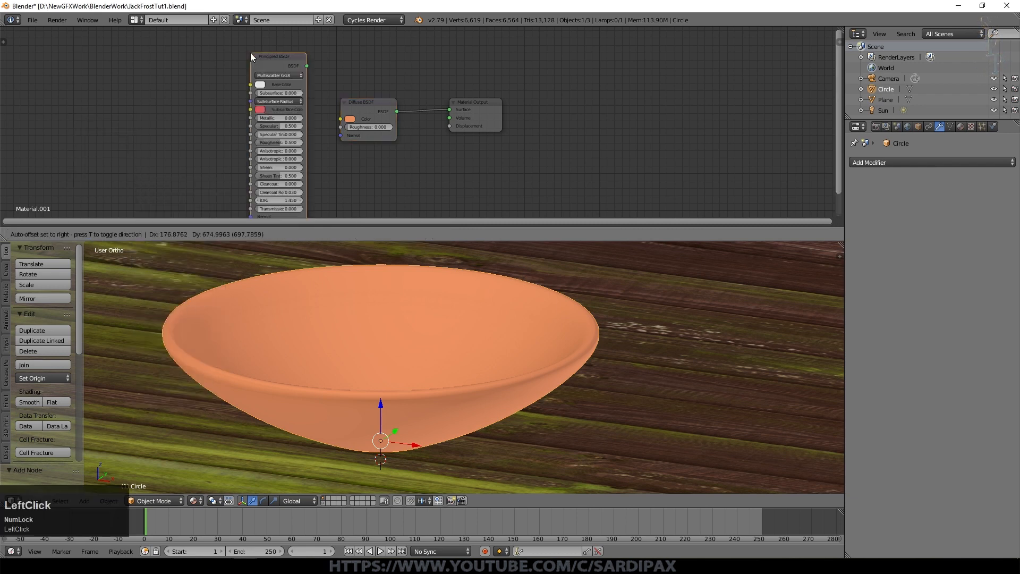
left_click_drag(349, 120, 449, 109)
left_click(378, 105)
key("Delete")
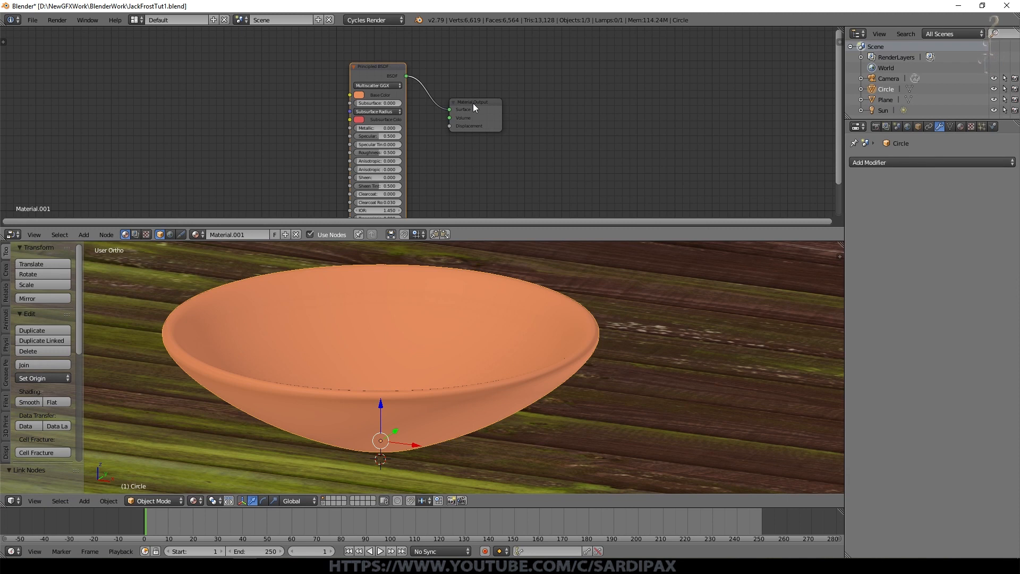
Preview the bowl in Rendered shading and lower the Principled shader's roughness to about 0.083
left_click(193, 500)
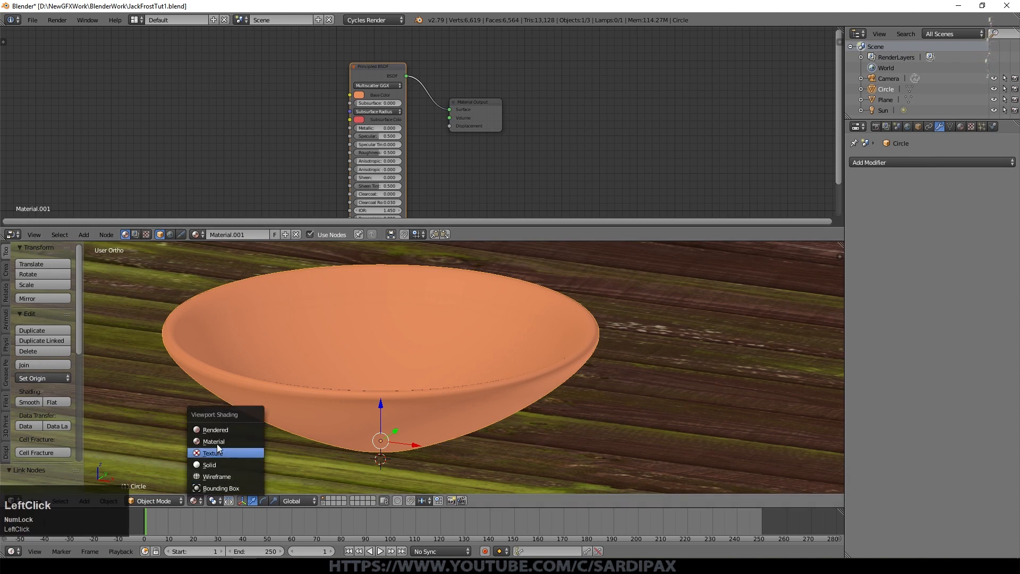
left_click(219, 429)
left_click(876, 126)
left_click(359, 94)
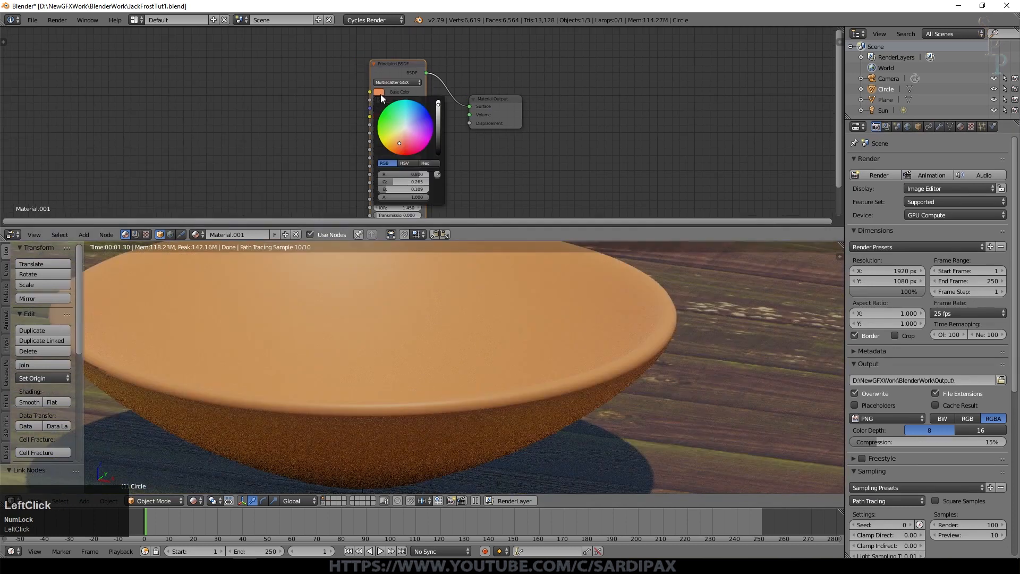
scroll(417, 168, "up", 3)
left_click_drag(377, 178, 340, 178)
middle_click_drag(566, 334, 607, 343)
scroll(445, 167, "up", 1)
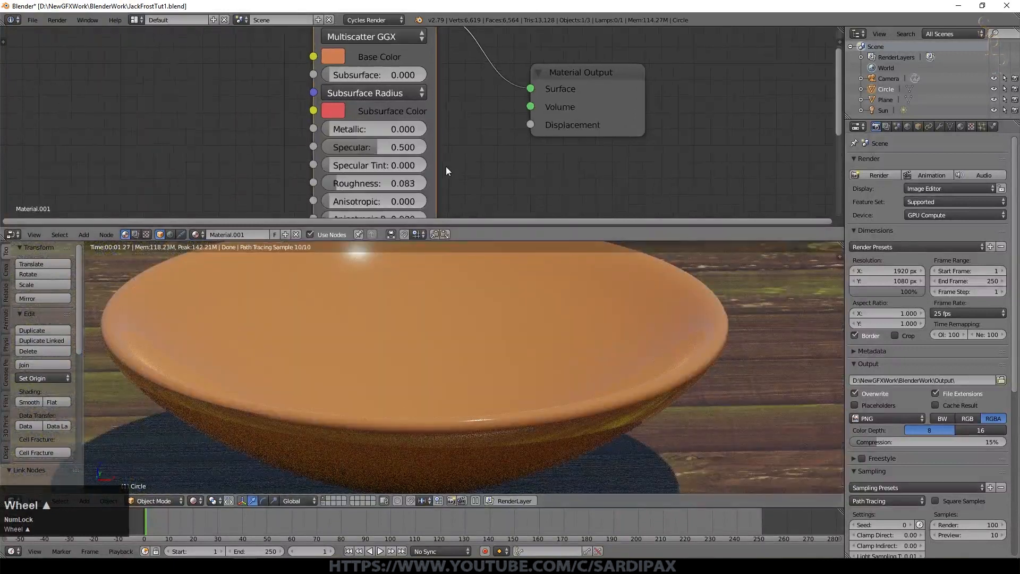
Darken the bowl's base color to a deep terracotta brown and set its roughness to about 0.117
scroll(446, 166, "up", 1)
left_click(320, 50)
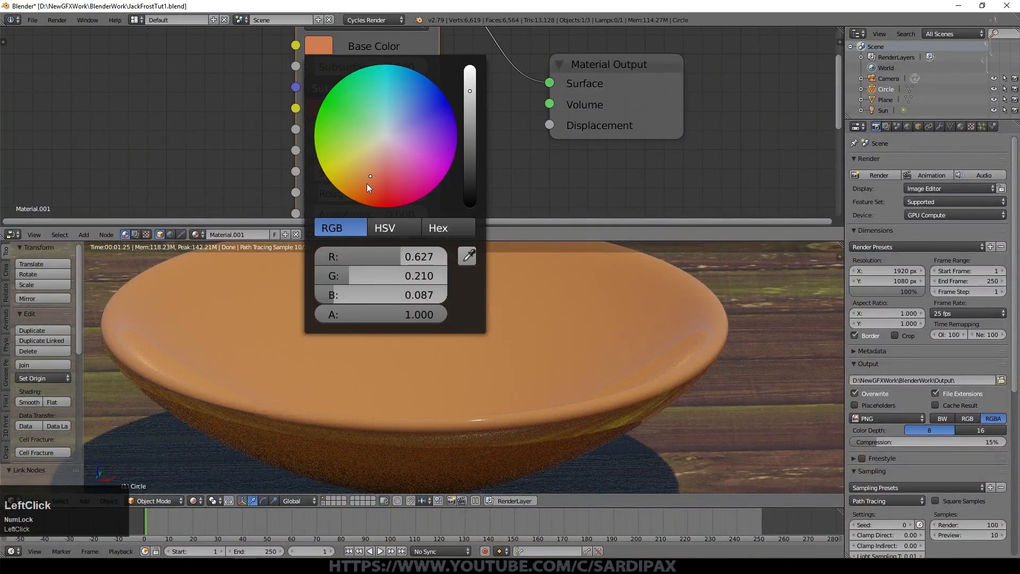
left_click(367, 184)
left_click(469, 125)
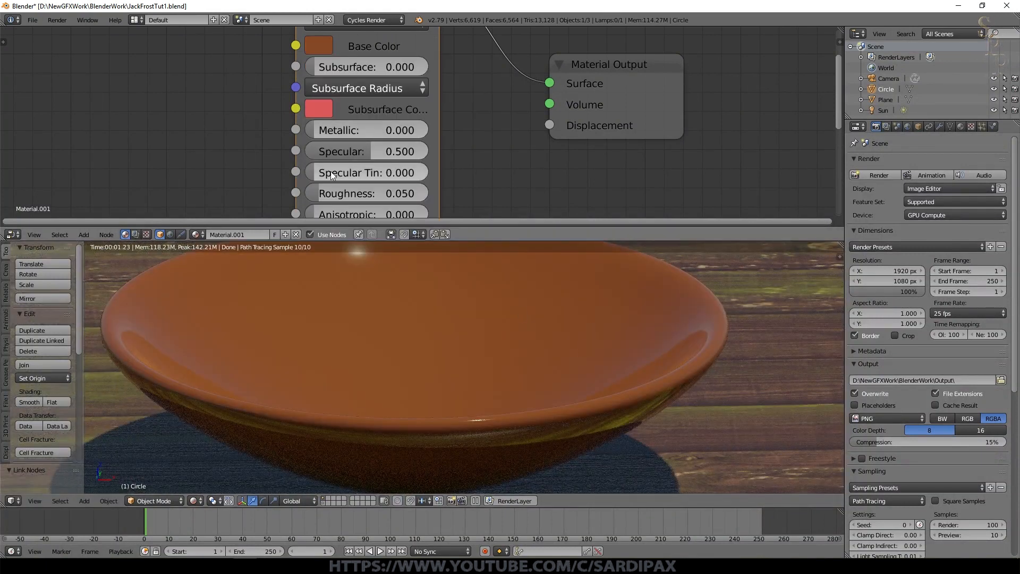
left_click_drag(340, 193, 366, 193)
Add a mesh circle at the bowl and raise it vertically to just below the rim
scroll(421, 306, "down", 3)
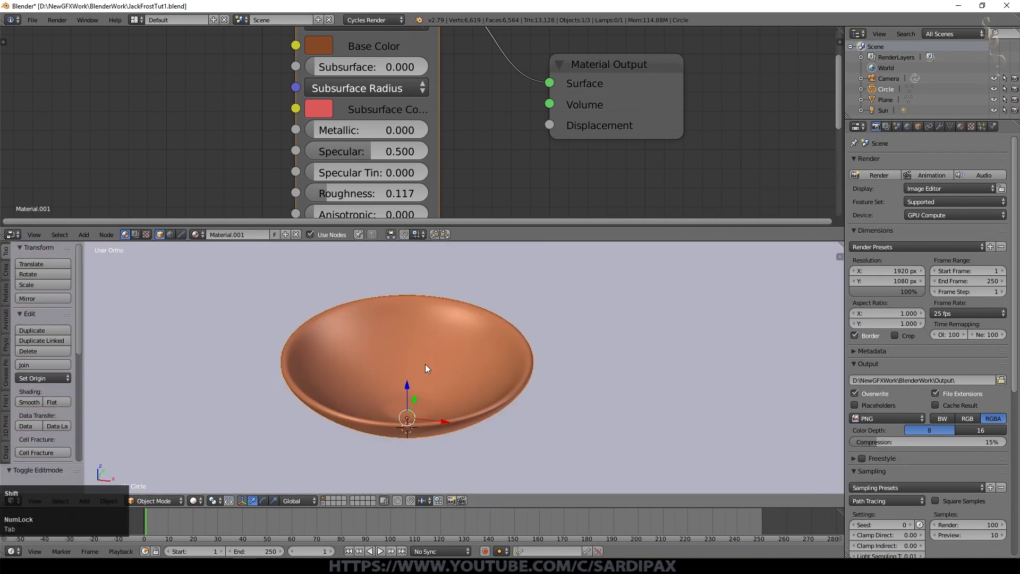
key("shift+a")
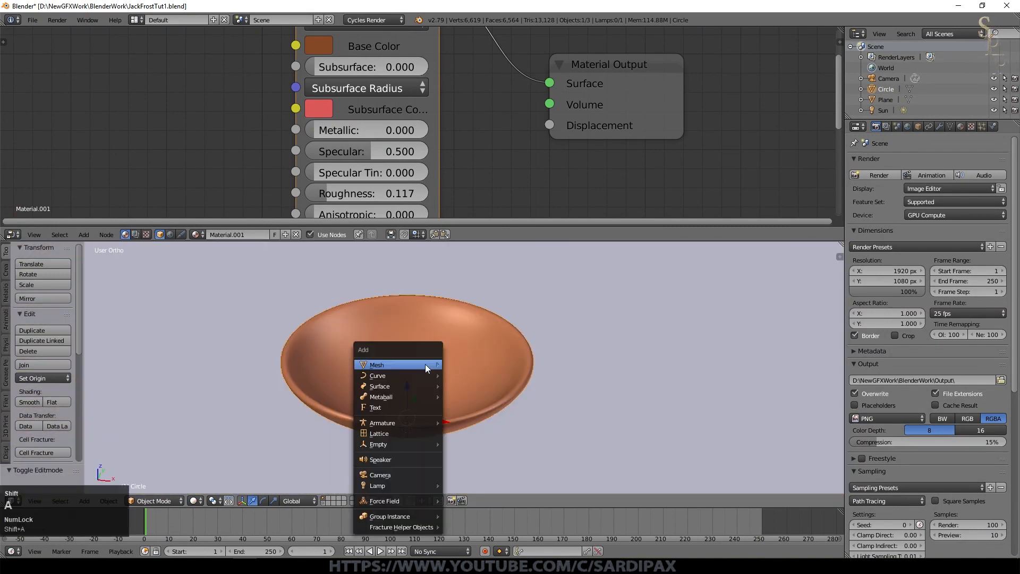
mouse_move(411, 364)
left_click(482, 115)
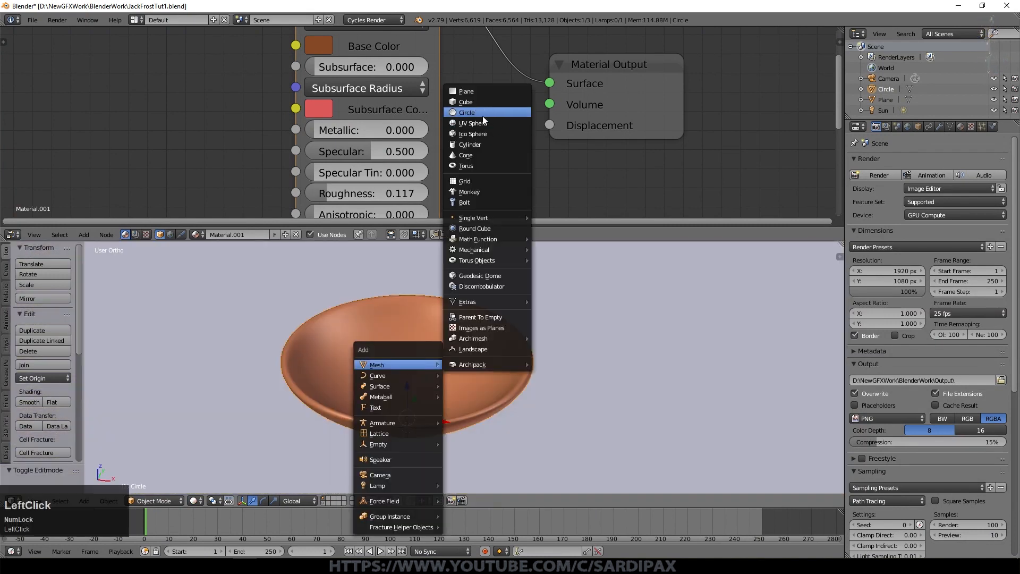
key("KP_7")
middle_click_drag(397, 426, 407, 353)
left_click(416, 297)
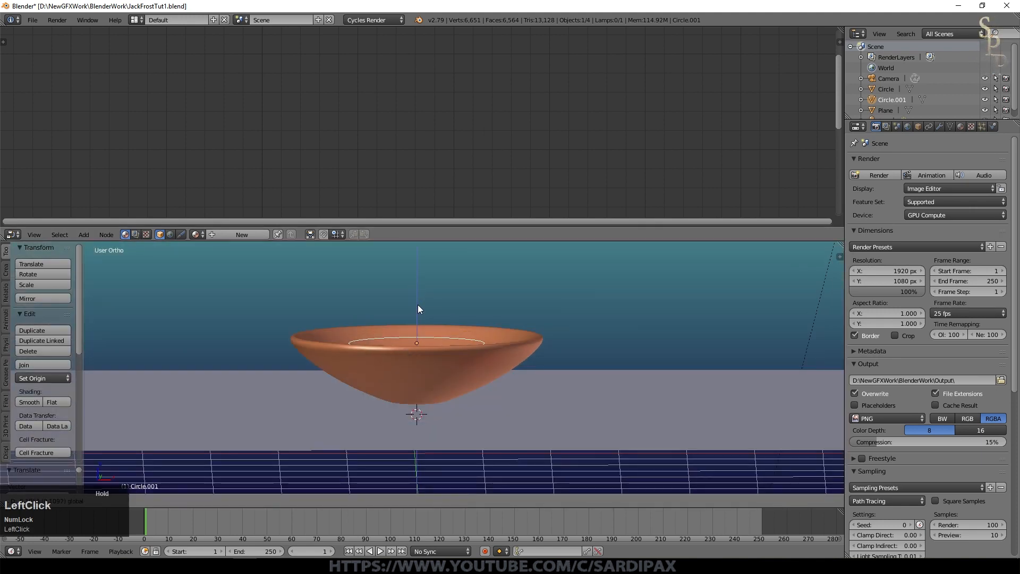
Scale the circle up about 1.66 times, then fine-tune it by about 0.97 to fit the bowl's inner wall
key("s")
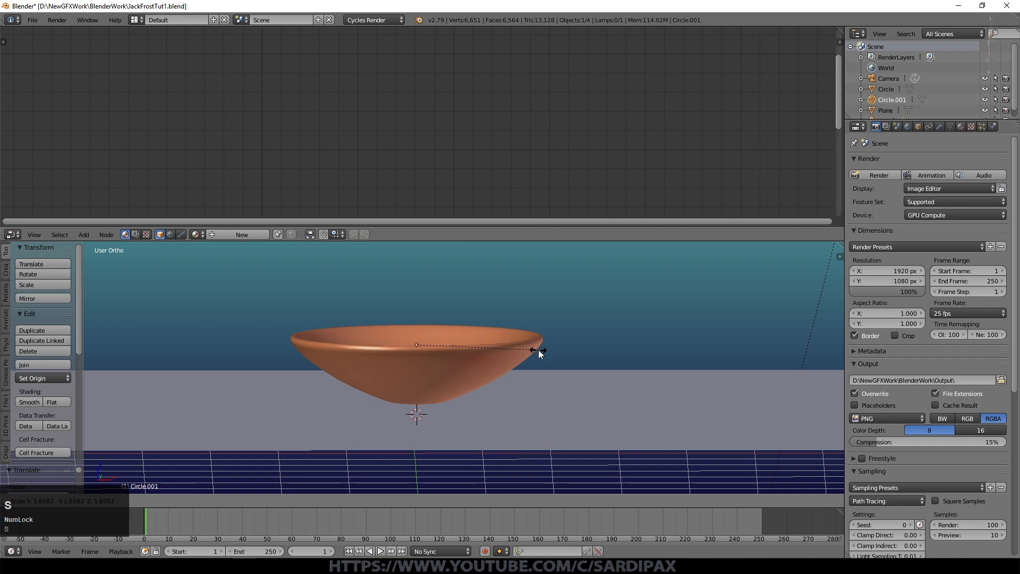
left_click(539, 350)
middle_click_drag(549, 352, 559, 385)
key("s")
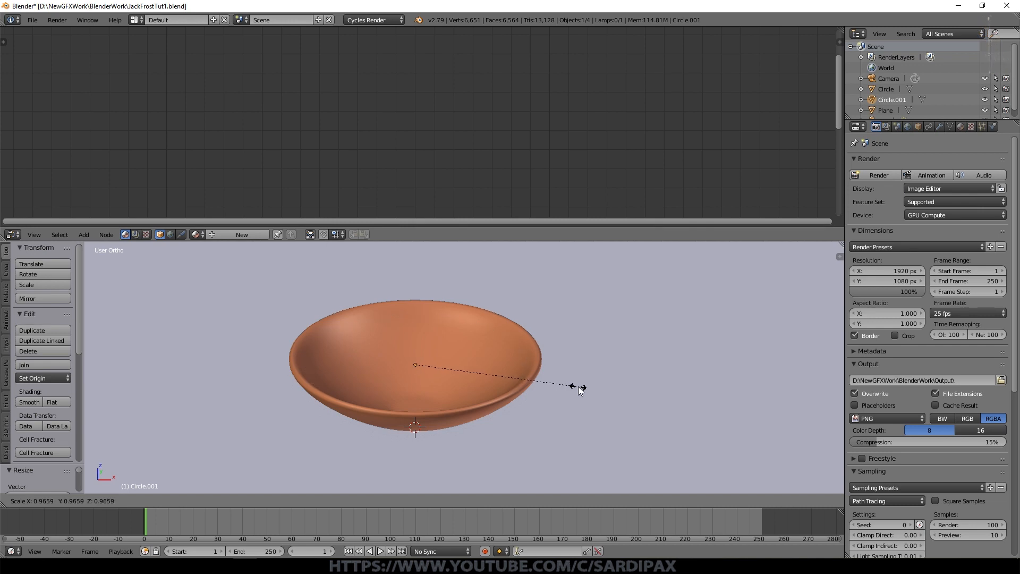
left_click(580, 390)
Move the circle to the second layer and show only that layer
key("m")
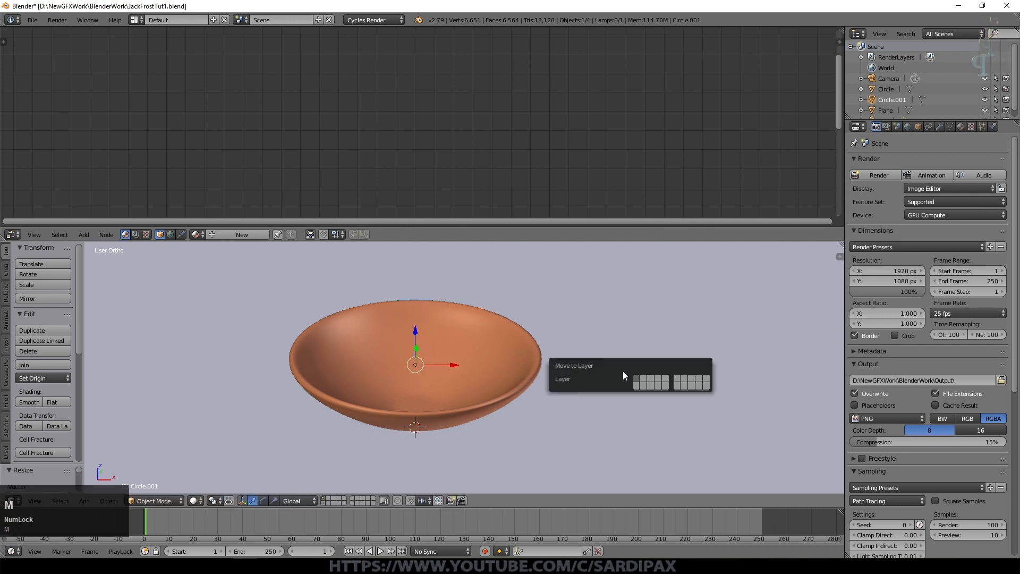
left_click(641, 375)
left_click(333, 498)
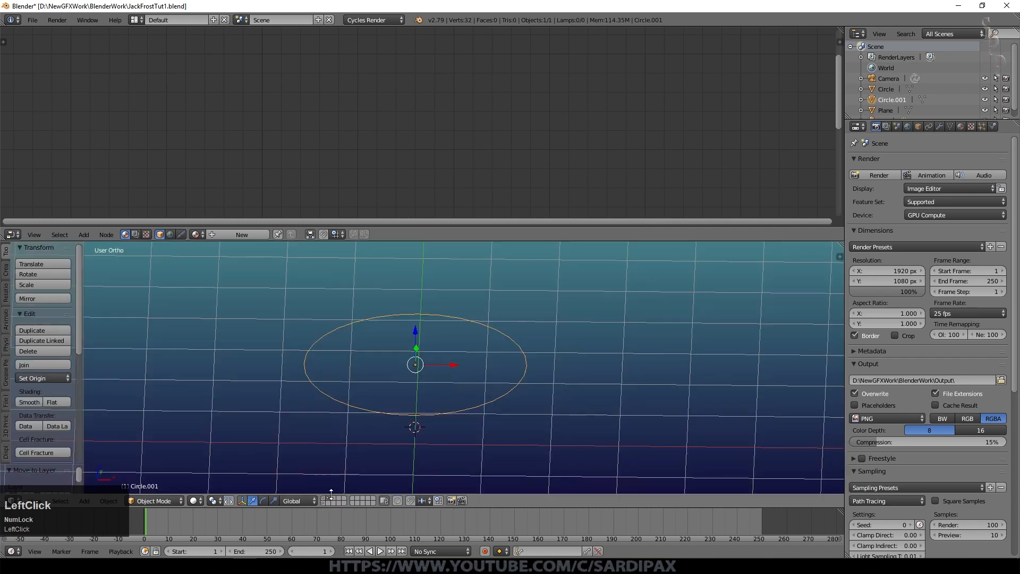
Extrude the circle's edge inward almost to its centre and fill the tiny remaining hole with a face
key("s")
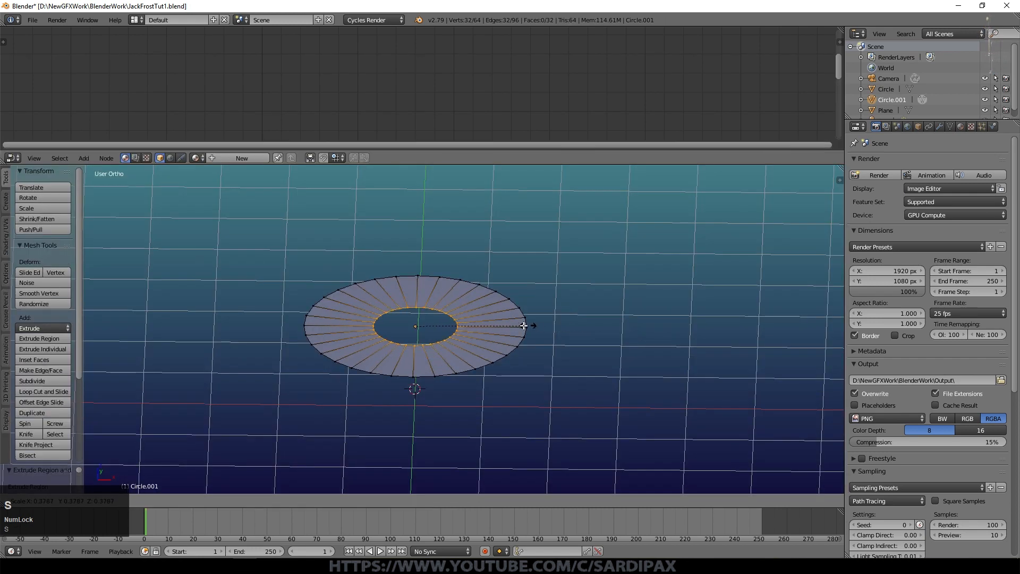
left_click(437, 326)
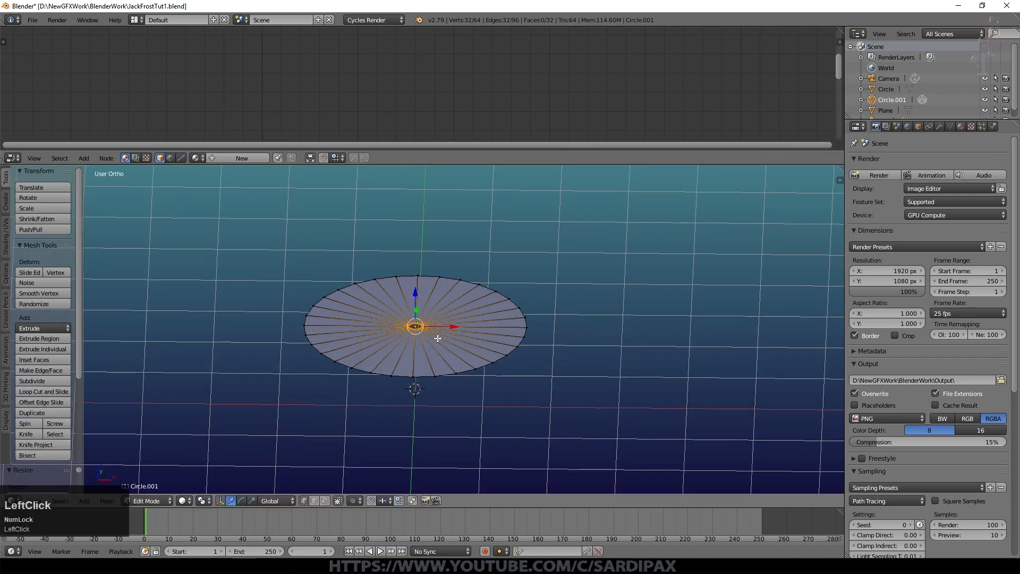
key("KP_Decimal")
scroll(614, 357, "up", 1)
key("s")
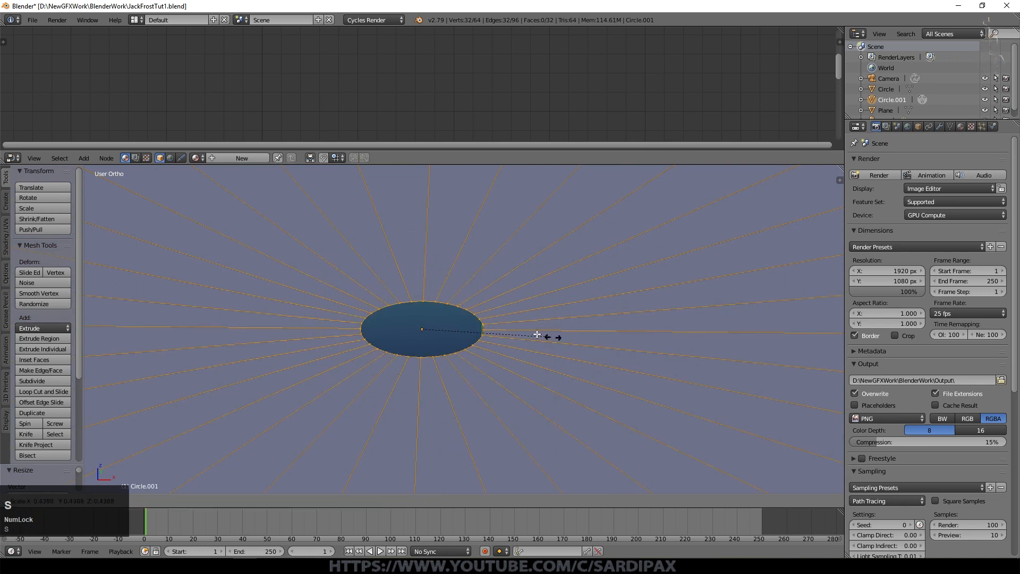
left_click(441, 332)
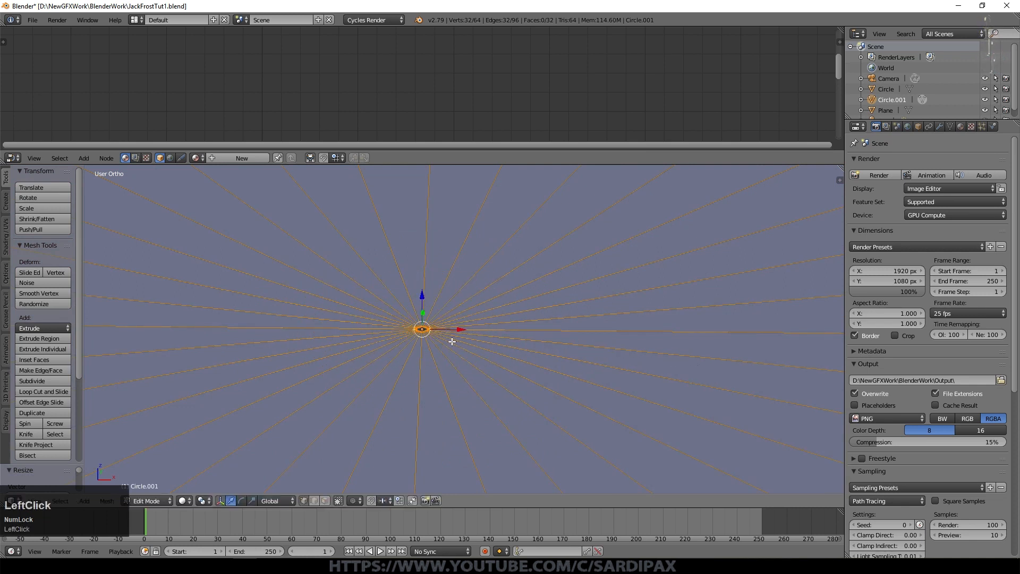
scroll(453, 337, "up", 3)
left_click(535, 326)
key("f")
Add 10 evenly spaced concentric loop cuts to the disc without sliding them
scroll(534, 326, "down", 3)
scroll(536, 321, "up", 1)
scroll(536, 321, "down", 4)
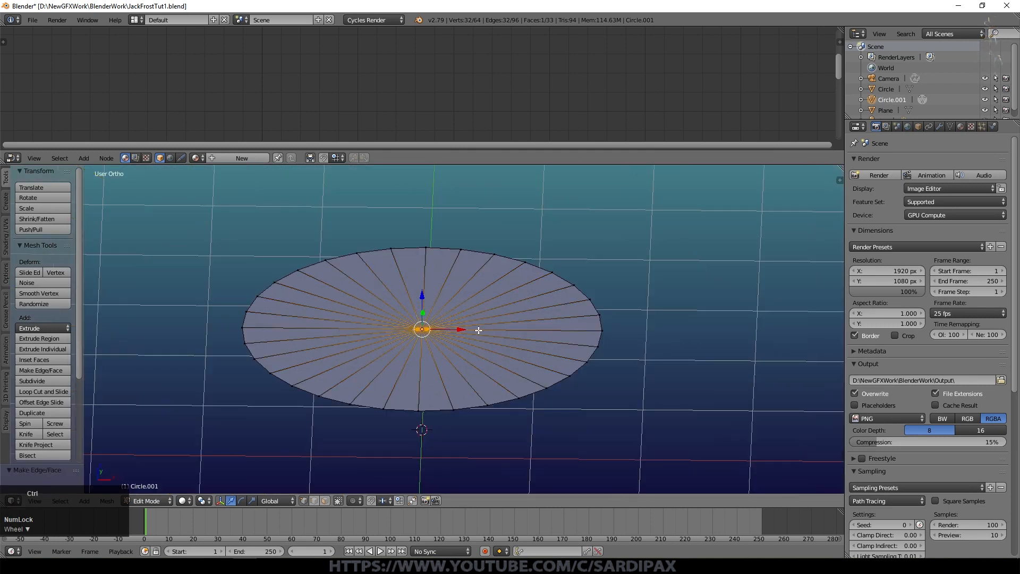
key("ctrl+r")
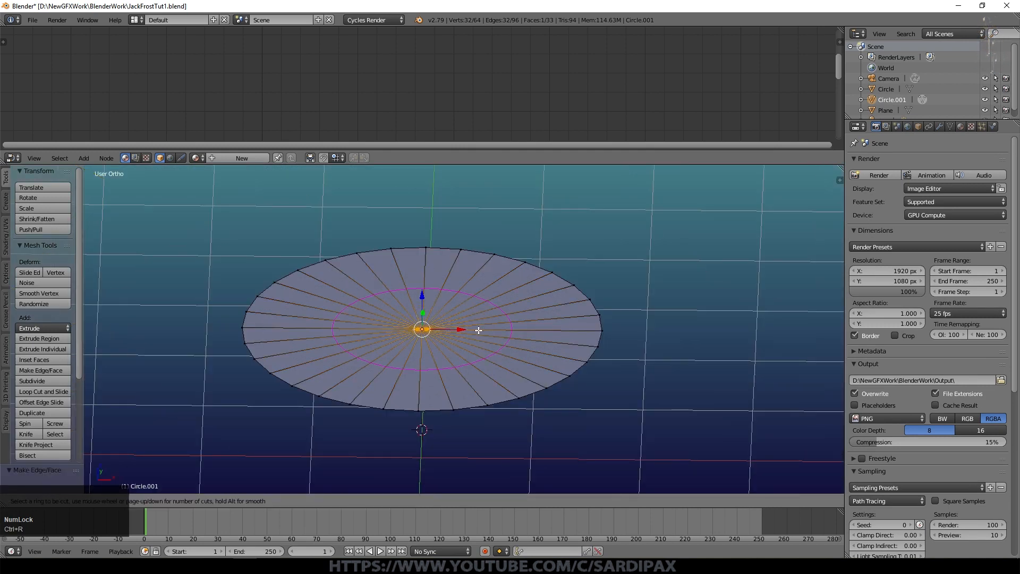
key("KP_1")
key("KP_0")
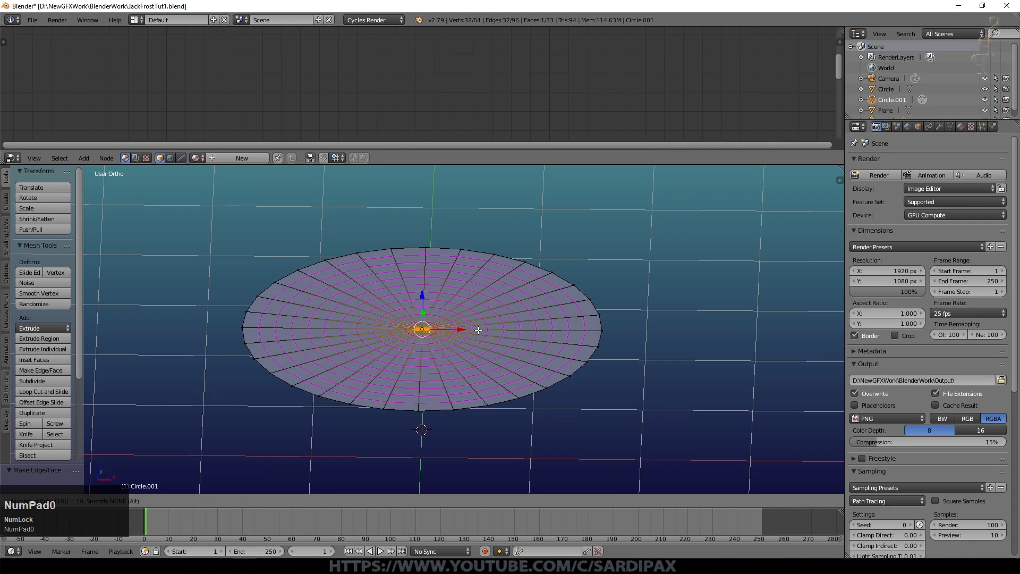
key("KP_Enter")
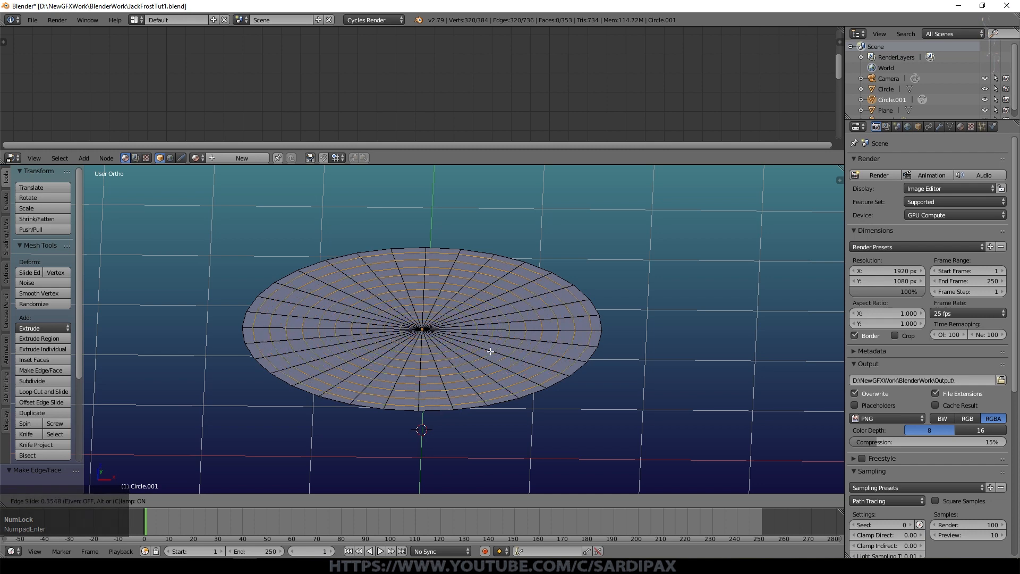
right_click(494, 350)
Deselect the disc's geometry and display its face normals to check which way they point
middle_click_drag(584, 353, 226, 250)
key("a")
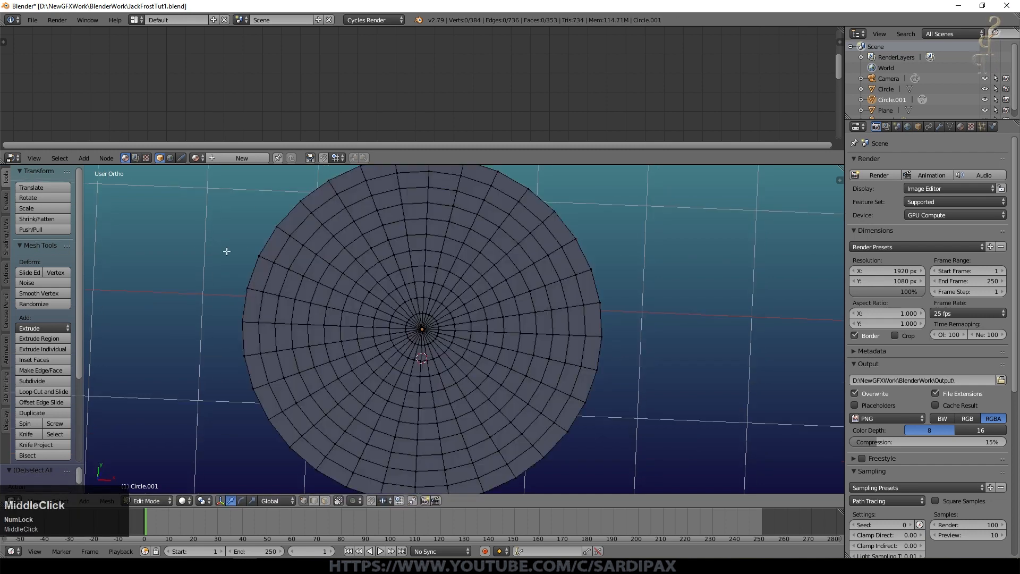
scroll(562, 361, "down", 3)
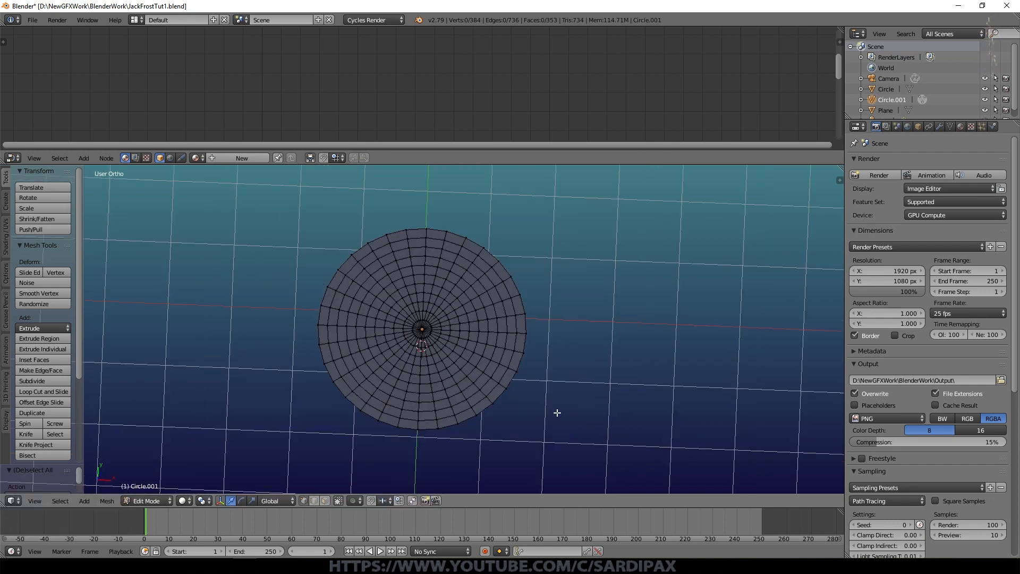
middle_click_drag(556, 412, 562, 363)
key("n")
scroll(790, 425, "down", 3)
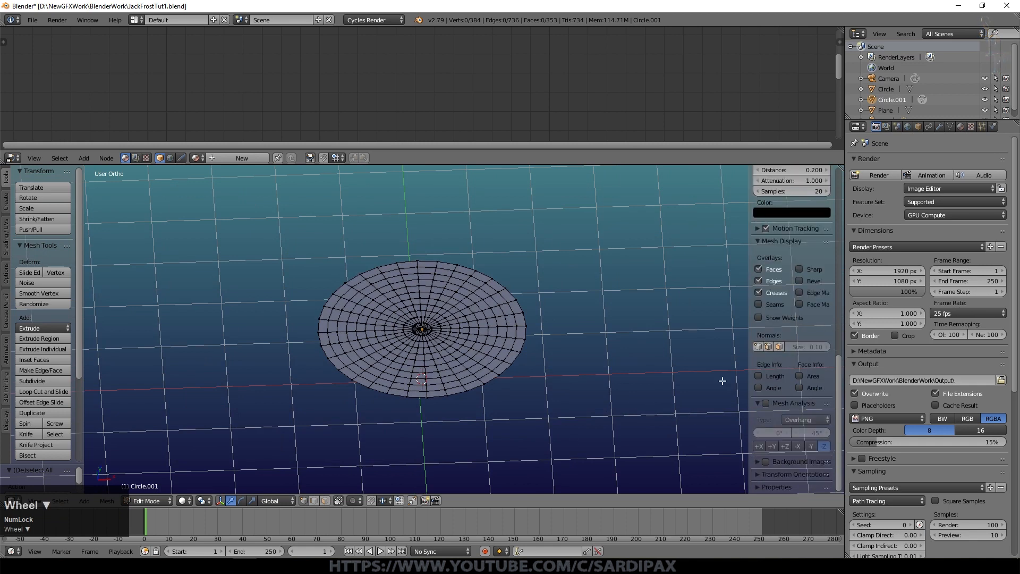
middle_click_drag(723, 380, 574, 393)
scroll(575, 395, "up", 4)
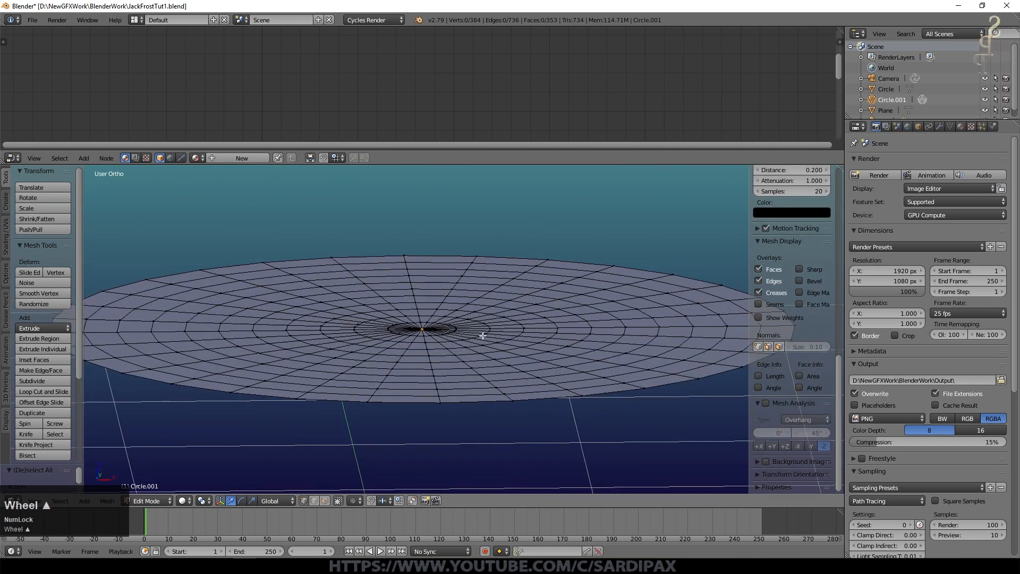
left_click(777, 343)
mouse_move(447, 440)
middle_mouse_down()
mouse_move(448, 402)
mouse_move(444, 461)
mouse_move(441, 434)
middle_mouse_up()
Select the whole disc mesh and flip the direction of its normals
key("a")
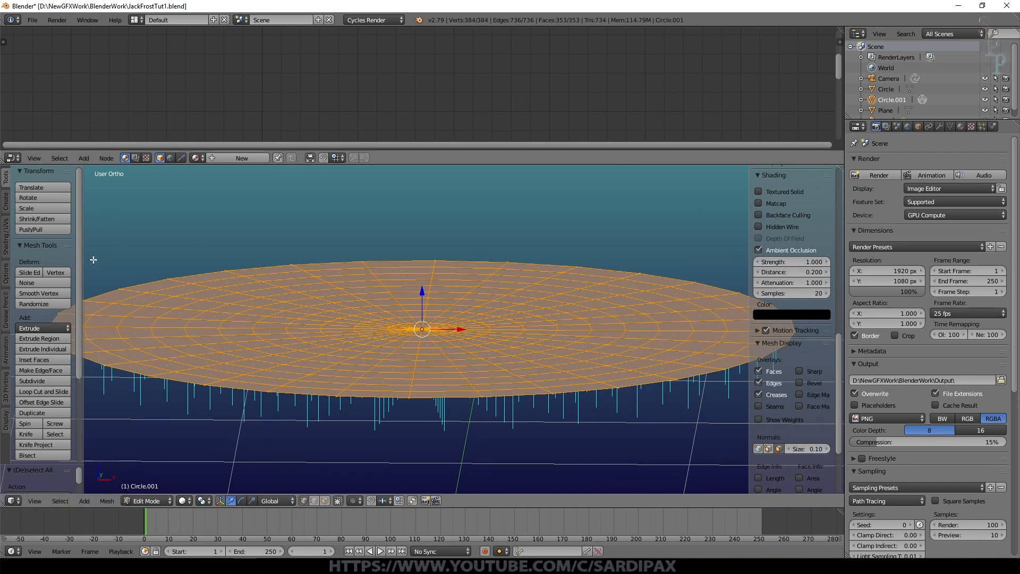
left_click(10, 240)
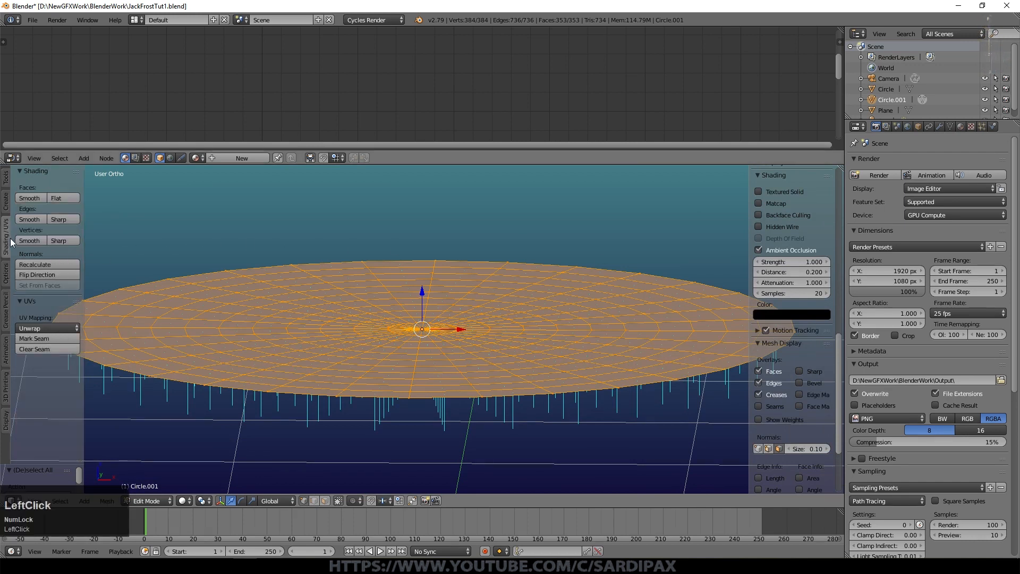
left_click(37, 273)
middle_click_drag(519, 308, 542, 280)
Inspect the disc from above and below, turn off the face normals display and return to Object Mode
key("Tab")
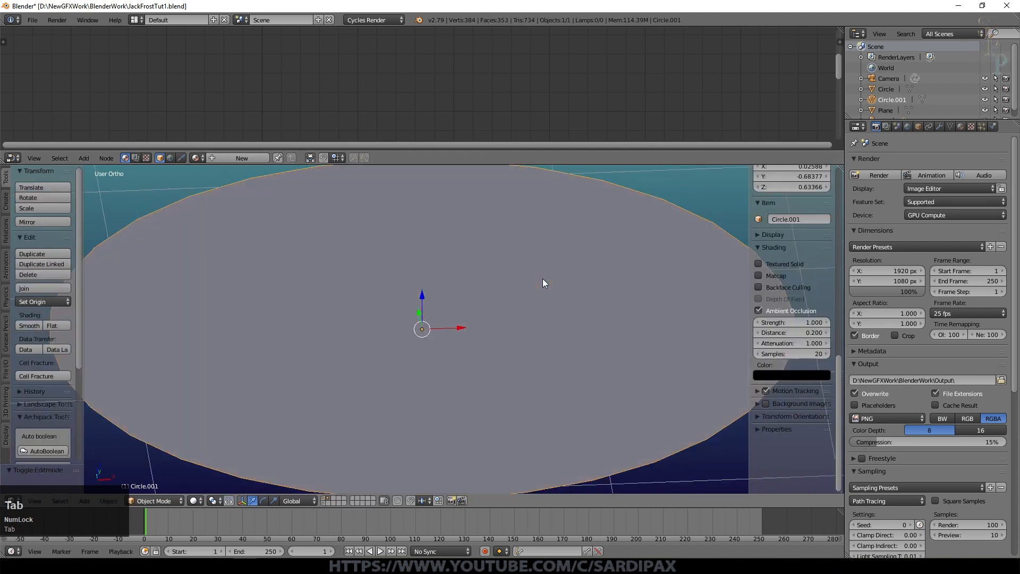
middle_click_drag(574, 317, 429, 317)
middle_click_drag(533, 362, 536, 372)
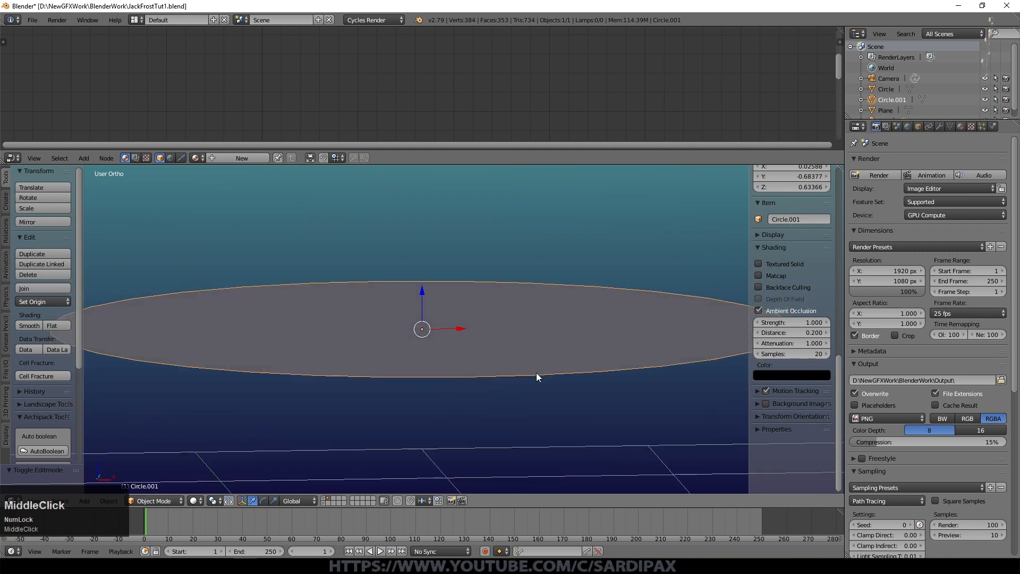
key("Tab")
left_click(780, 448)
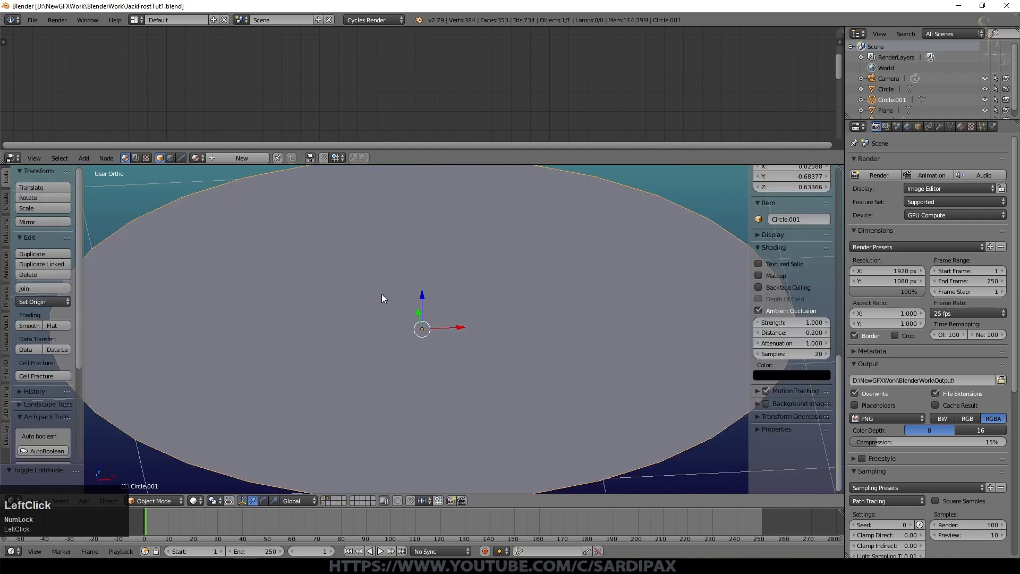
scroll(519, 300, "down", 3)
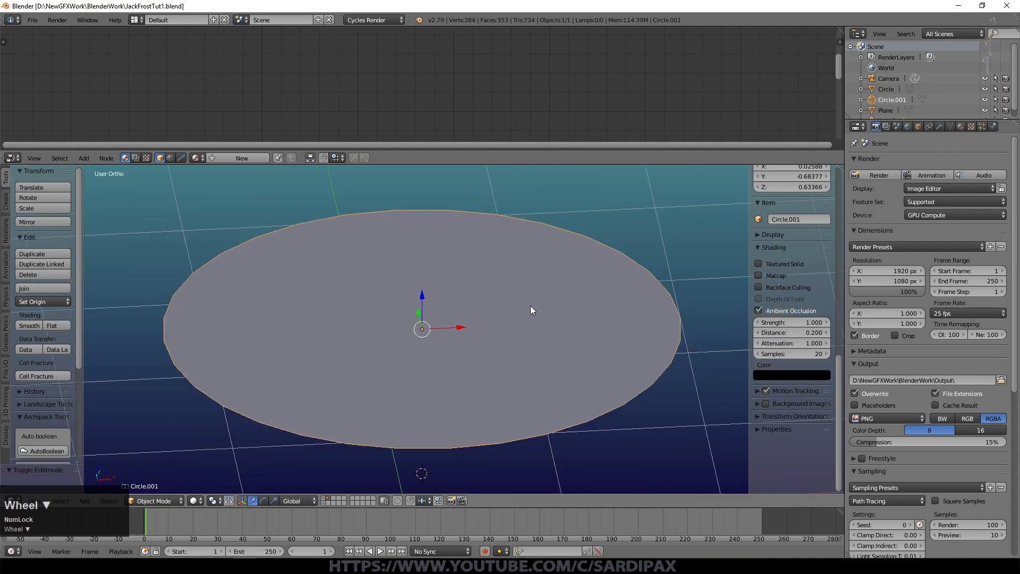
Unwrap the whole disc mesh with the standard Unwrap method and return to Object Mode
key("n")
key("Tab")
key("u")
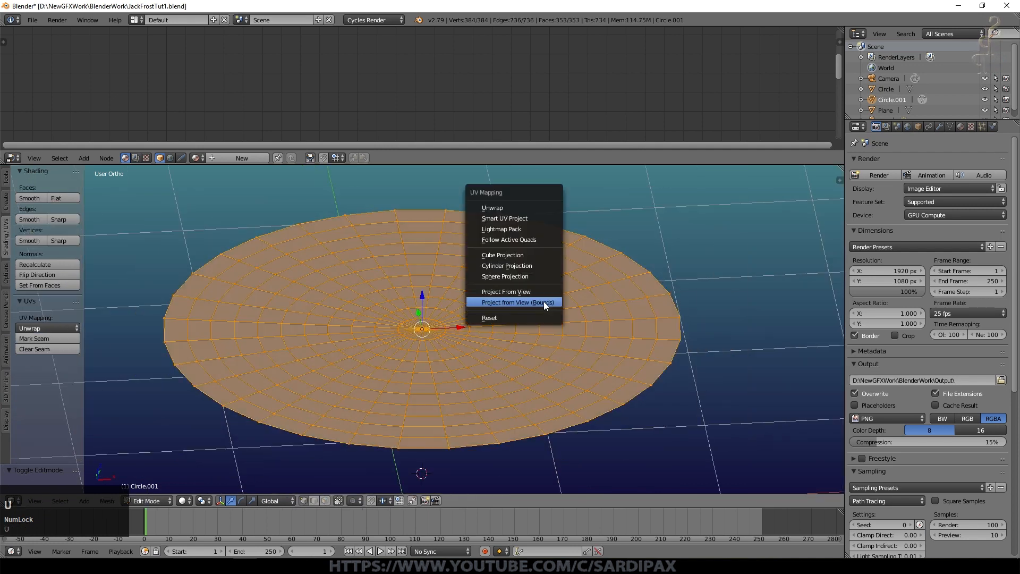
left_click(525, 207)
key("Tab")
Split the 3D view, turn the new area into a UV/Image Editor and show the disc's UV layout in Edit Mode
left_click_drag(842, 167, 380, 276)
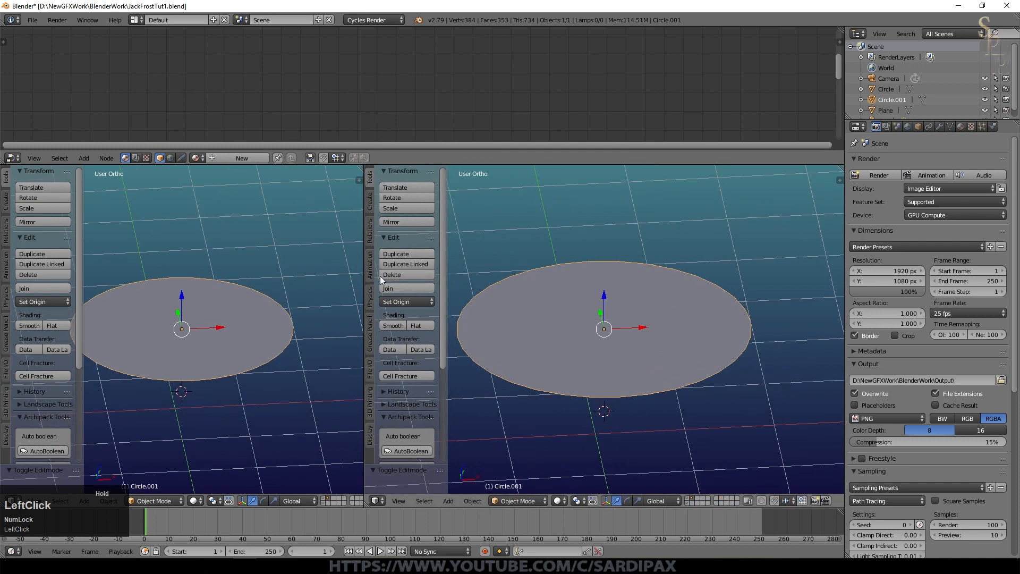
left_click(377, 501)
left_click(390, 417)
key("Tab")
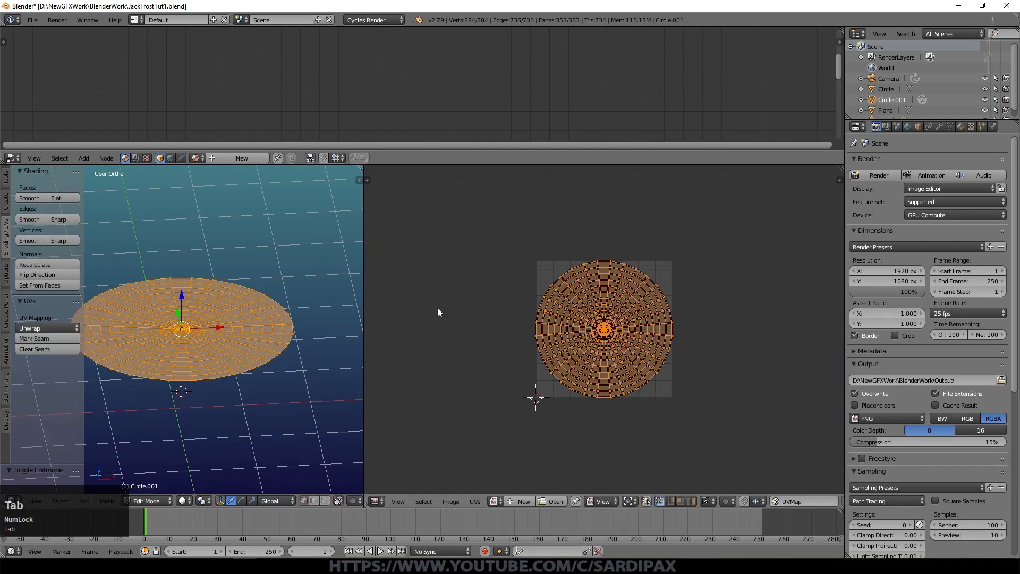
middle_click(546, 329, "shift")
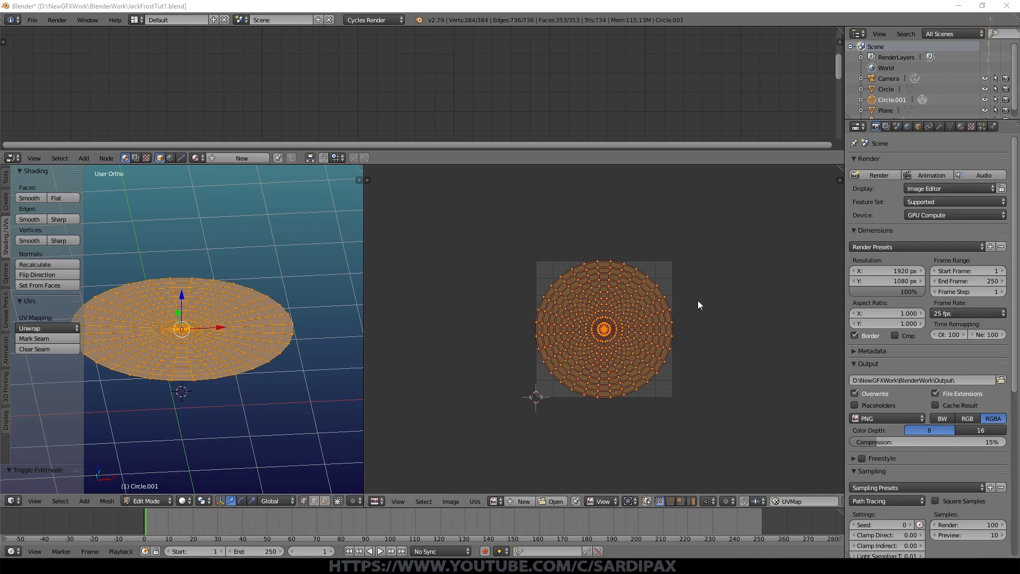
scroll(553, 290, "up", 3)
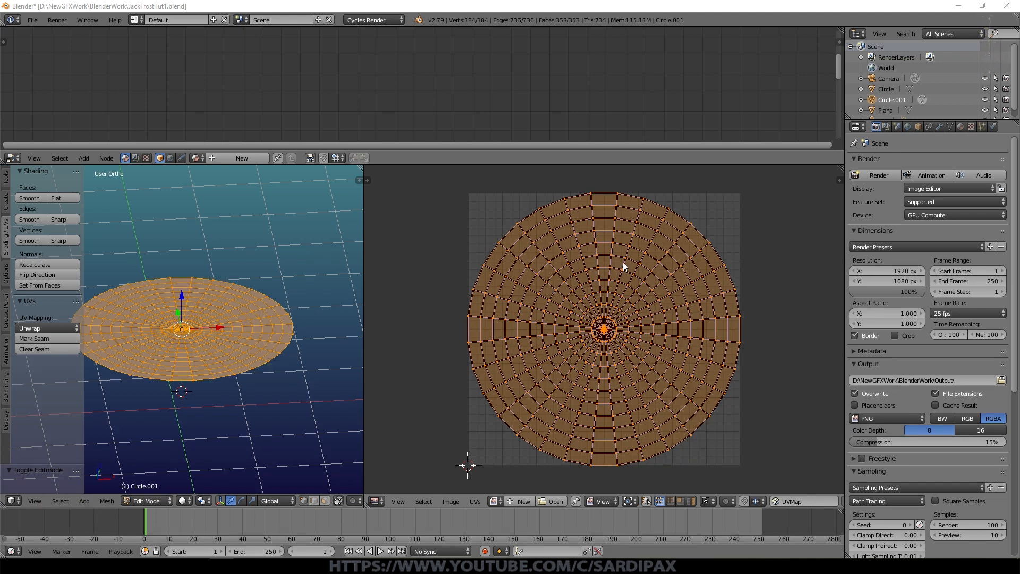
scroll(607, 262, "up", 1)
key("a")
key("a")
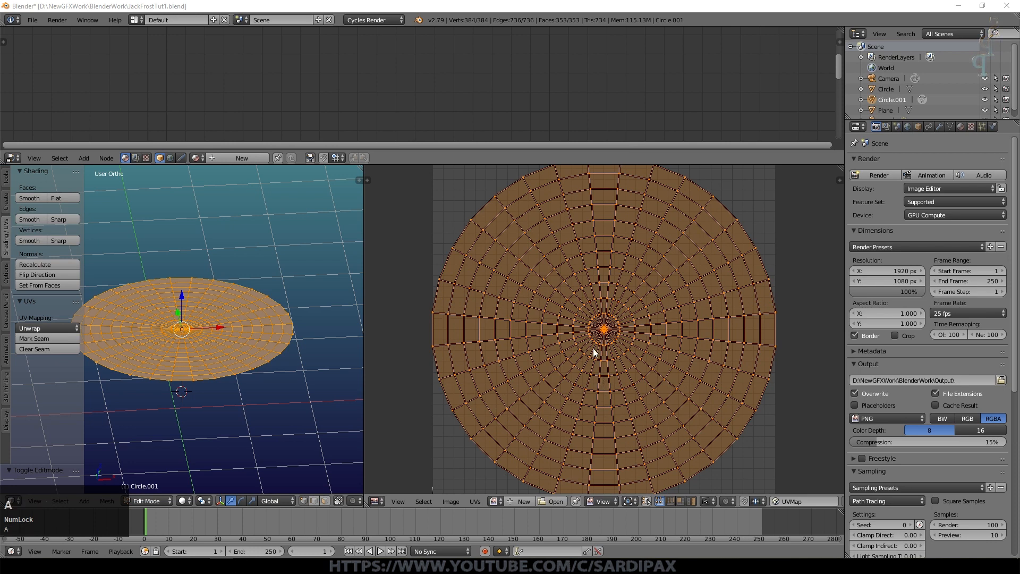
left_click(580, 349)
right_click(579, 358)
key("a")
key("a")
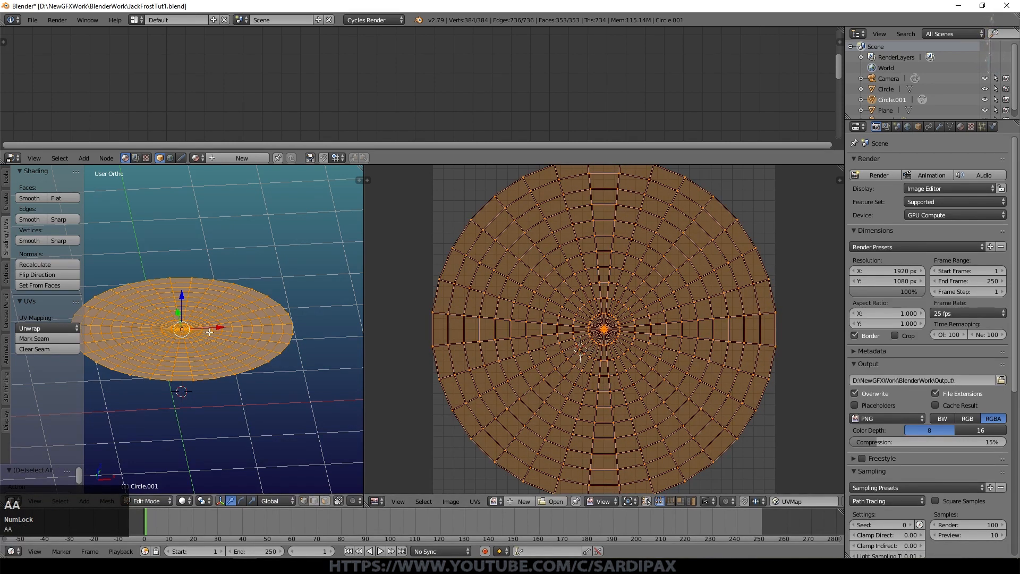
Subdivide the entire disc mesh with 2 cuts and keep all of its geometry selected
key("a")
key("a")
key("w")
left_click(194, 304)
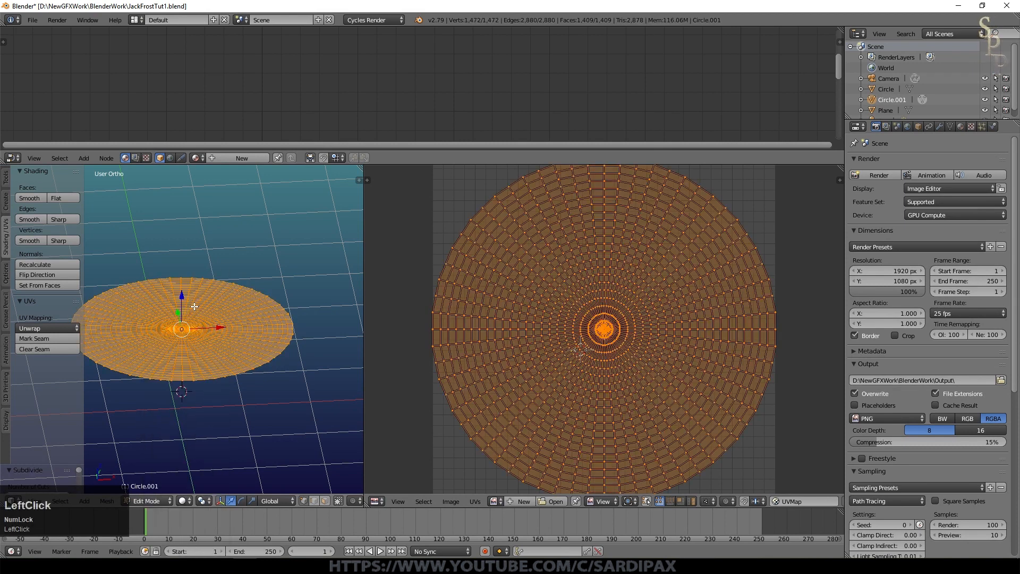
scroll(58, 457, "down", 1)
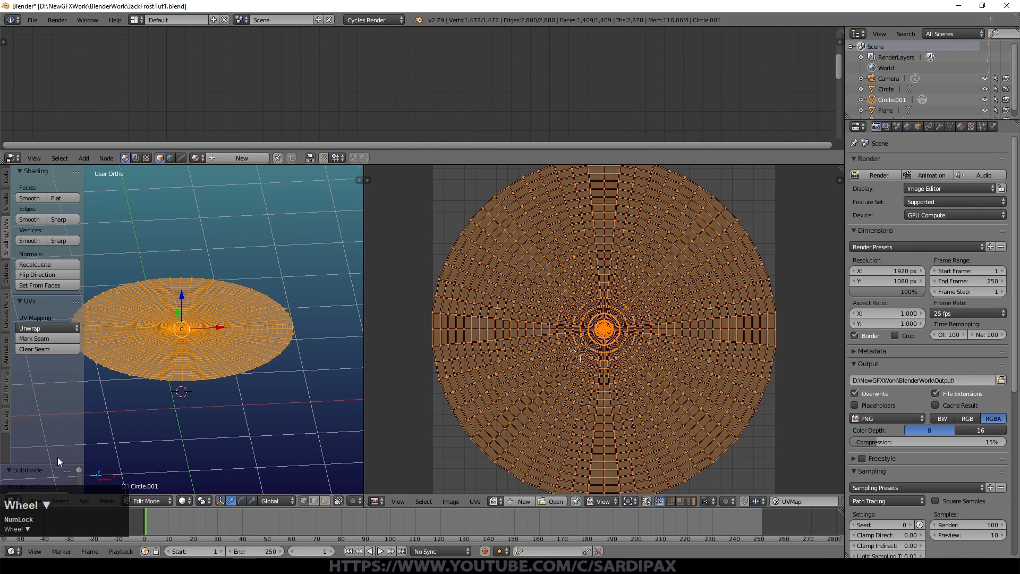
left_click_drag(51, 466, 50, 372)
left_click(68, 401)
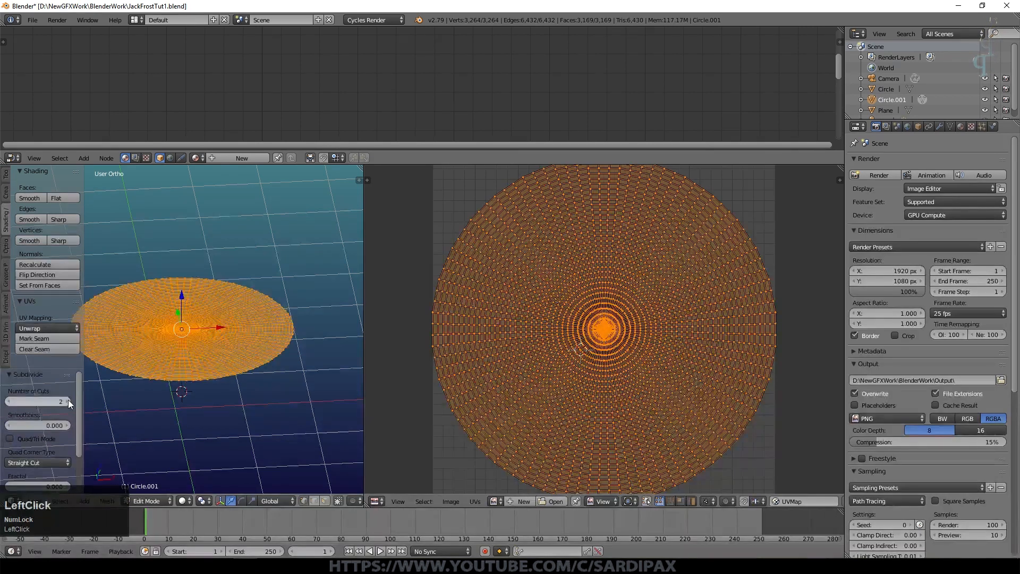
key("Tab")
key("Tab")
key("a")
key("a")
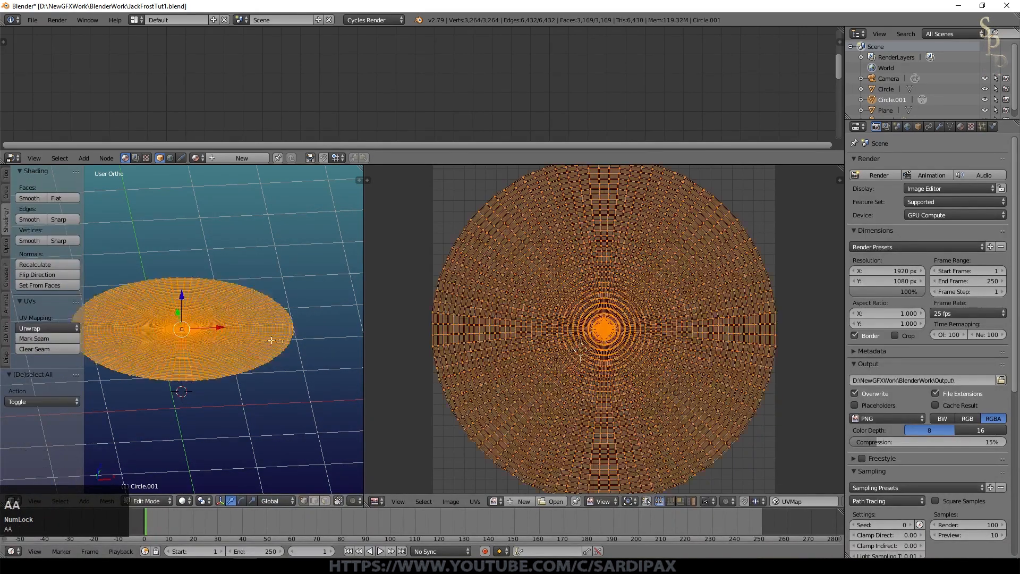
Select a radial strip in the lower-right part of the UV layout, scale it by about 1.151 and move it outward by about 0.022, -0.031
middle_click_drag(637, 363, 585, 425, "shift")
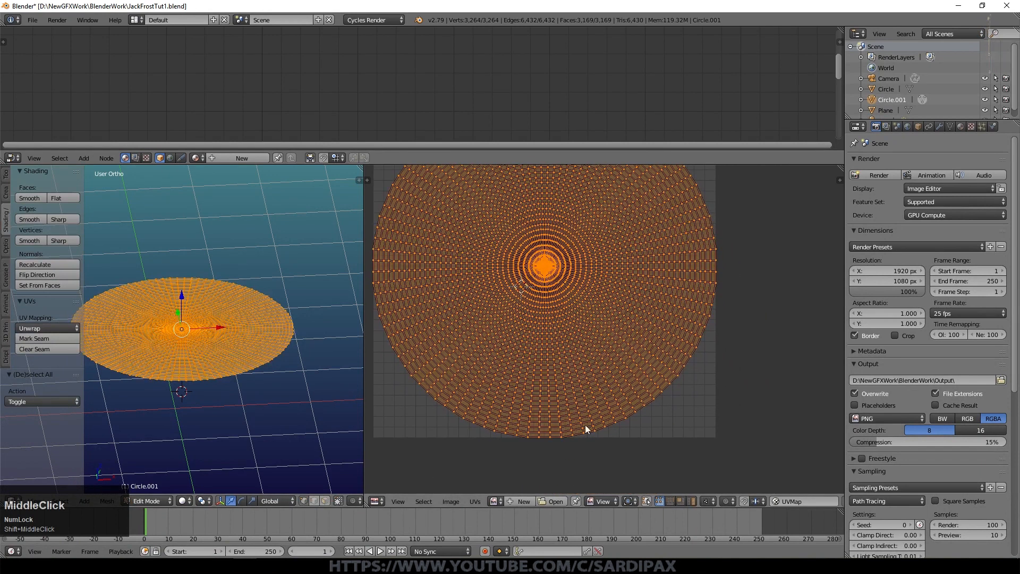
scroll(584, 425, "up", 1)
right_click(643, 422, "alt")
right_click(638, 423, "alt+shift")
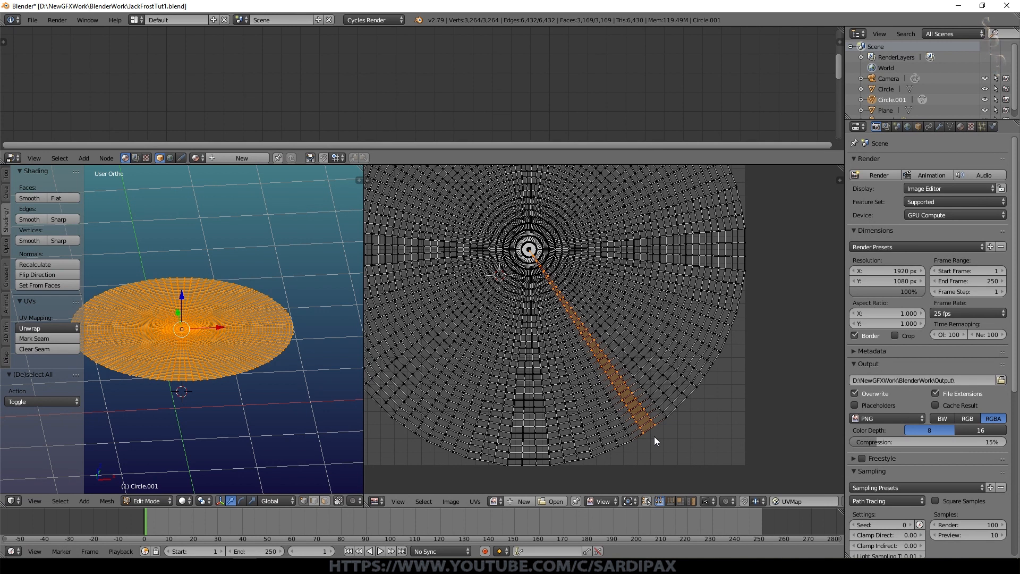
key("s")
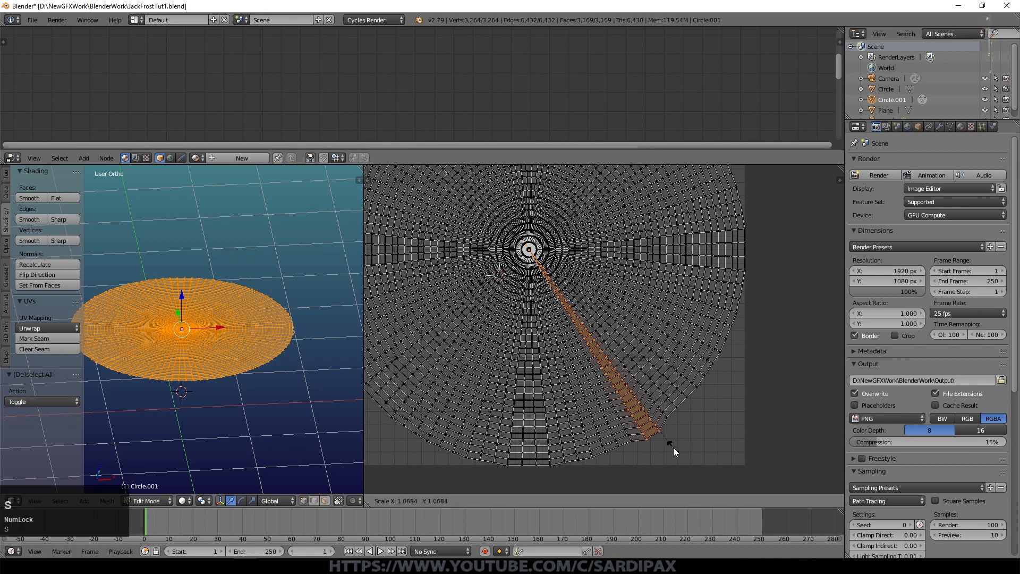
left_click(682, 443)
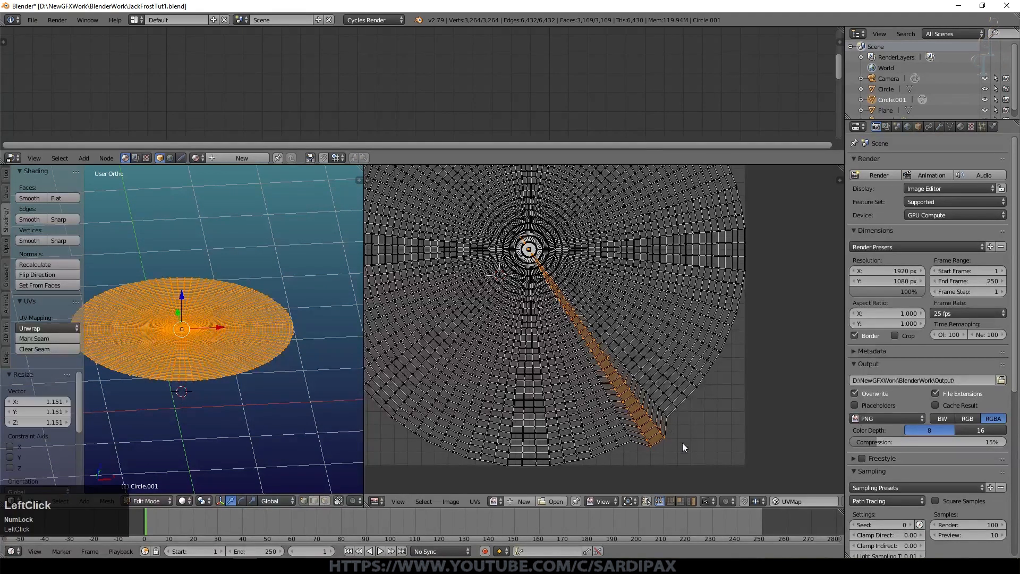
key("g")
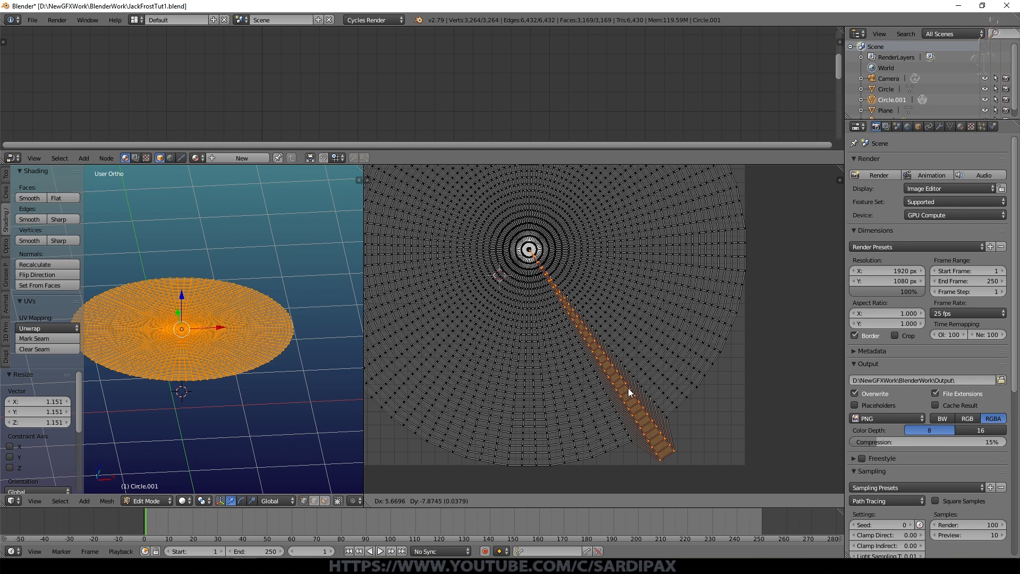
left_click(629, 389)
Select a radial strip in the upper-right part of the UV layout, scale it by about 1.247 and move it outward by about 0.042, 0.041
middle_click_drag(674, 336, 618, 384)
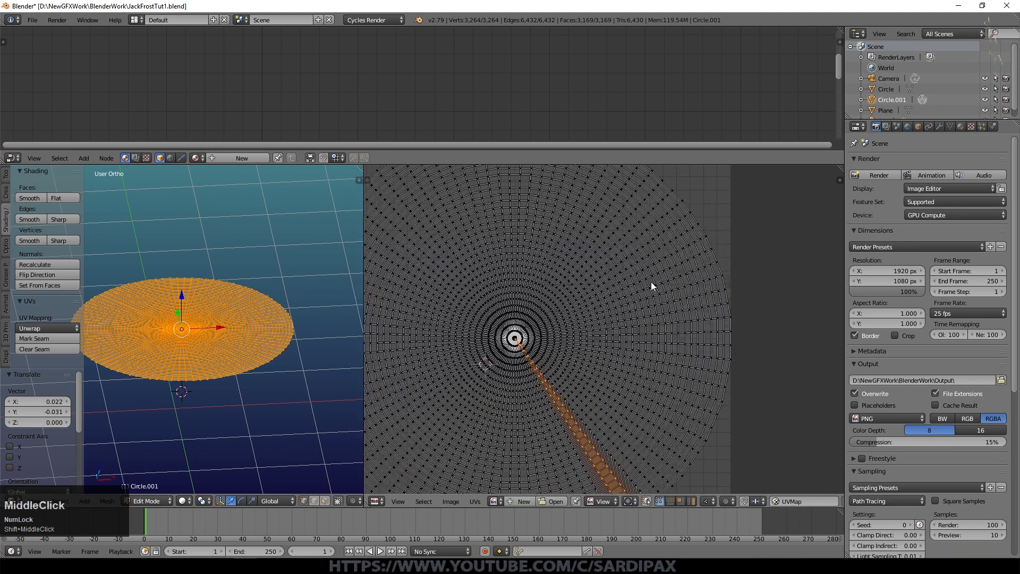
key("alt")
right_click(660, 204, "alt")
right_click(665, 212, "alt+shift")
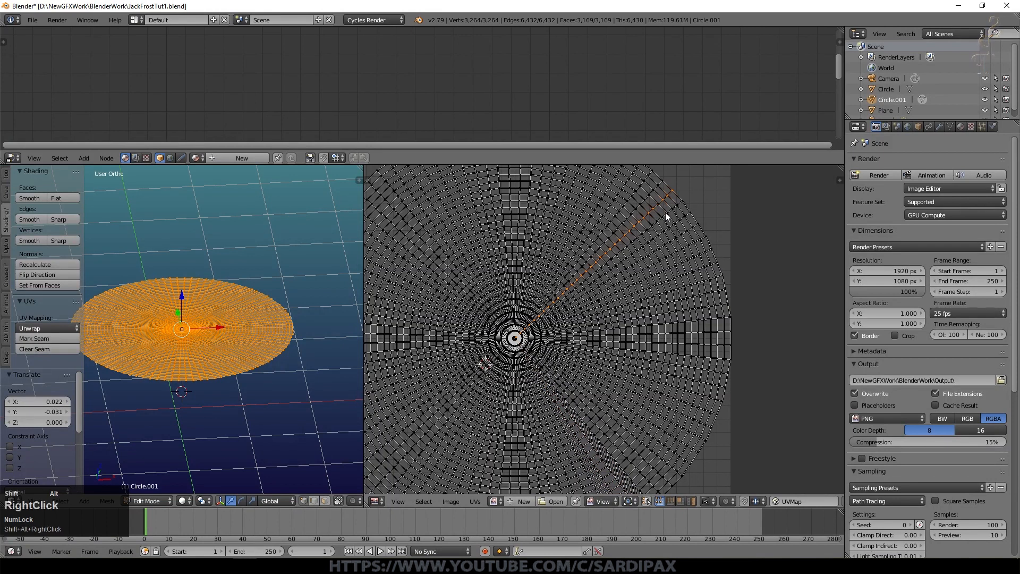
right_click(664, 215, "alt+shift")
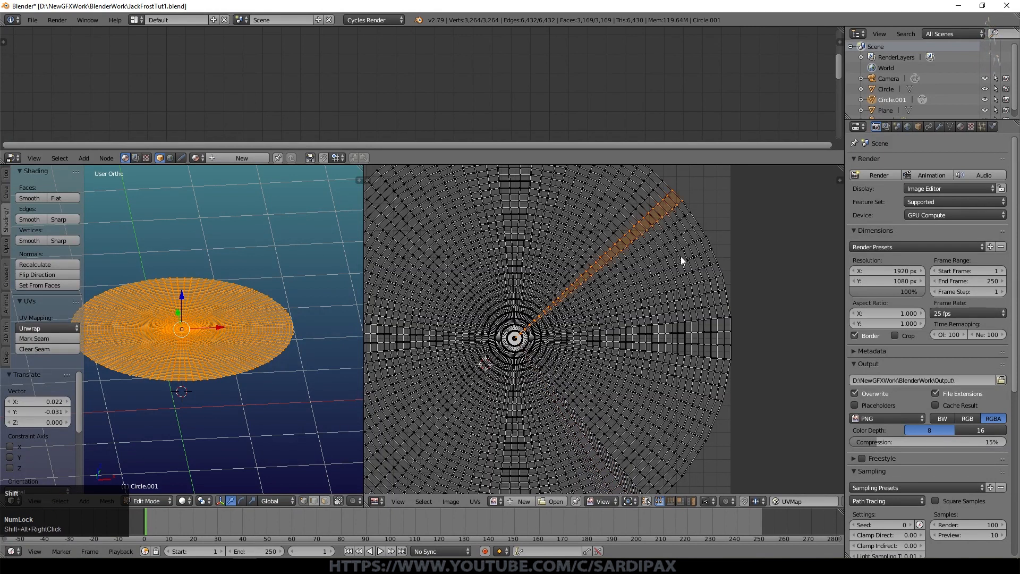
middle_click_drag(722, 241, 702, 283)
key("s")
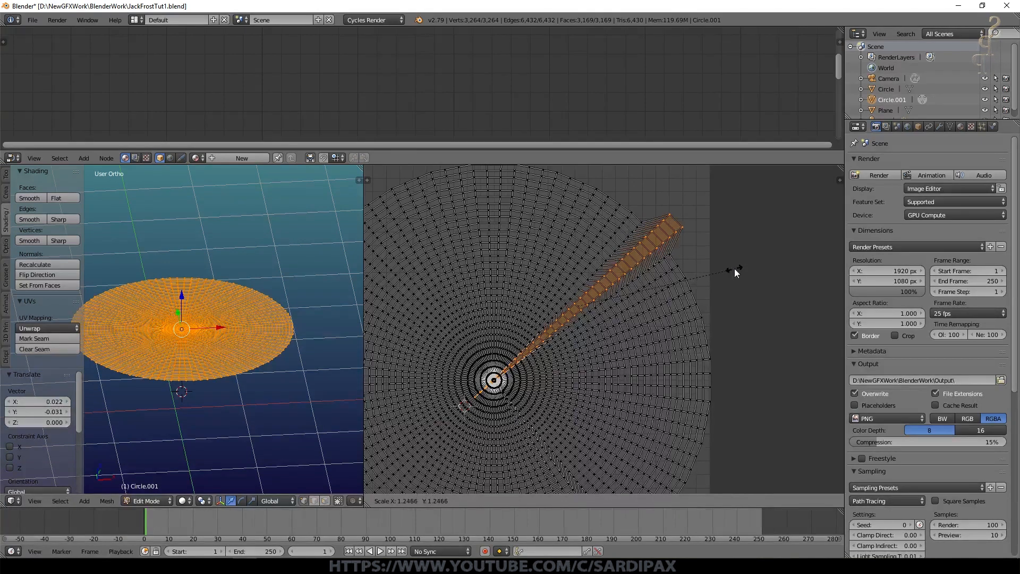
left_click(734, 268)
key("g")
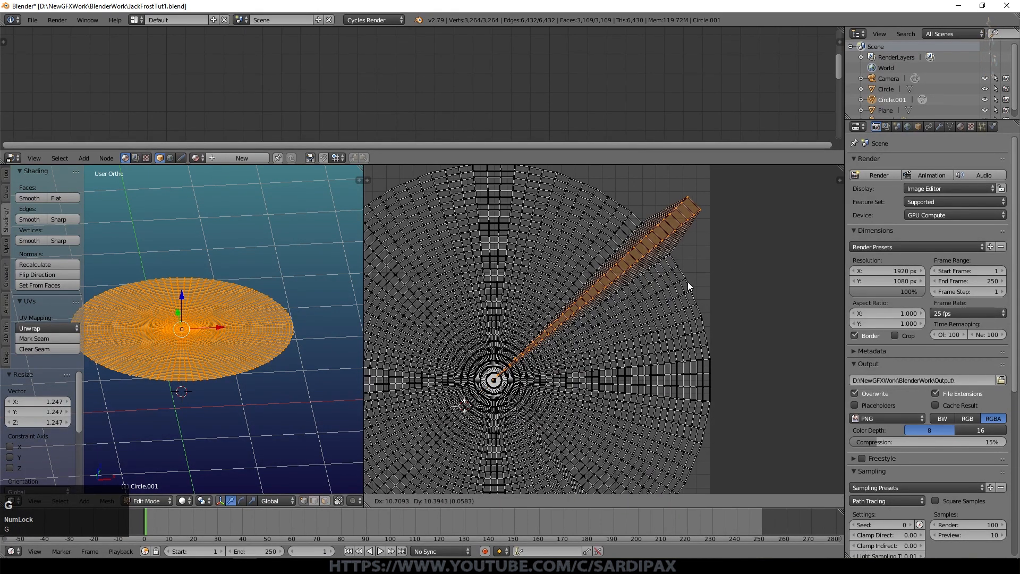
left_click(688, 286)
Select a radial strip in the upper-left part of the UV layout, scale it by about 1.224 and move it outward by about -0.031, 0.047
middle_click_drag(421, 223, 509, 238, "shift")
right_click(484, 236)
right_click(474, 246, "alt+shift")
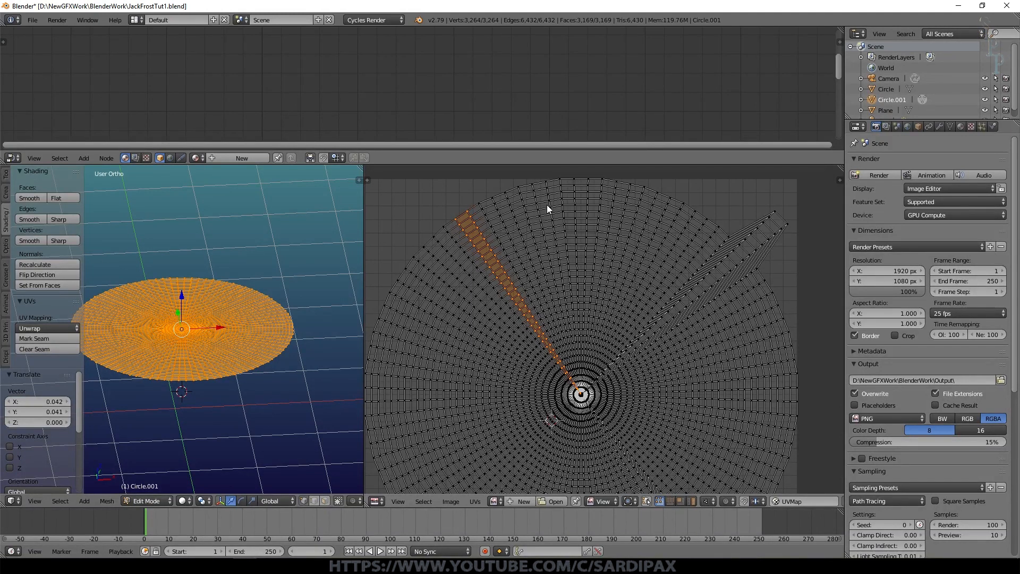
key("s")
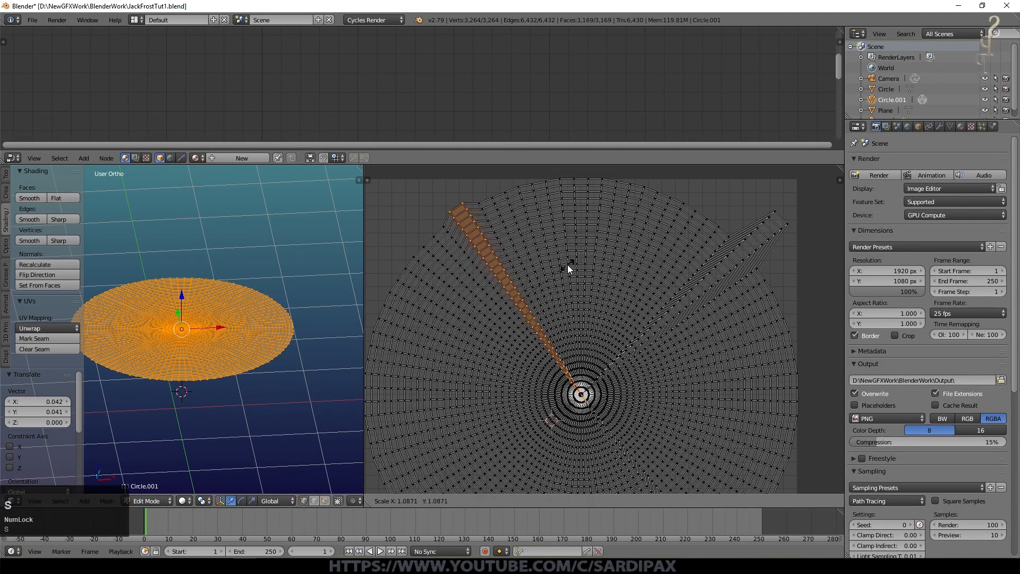
left_click(576, 263)
key("g")
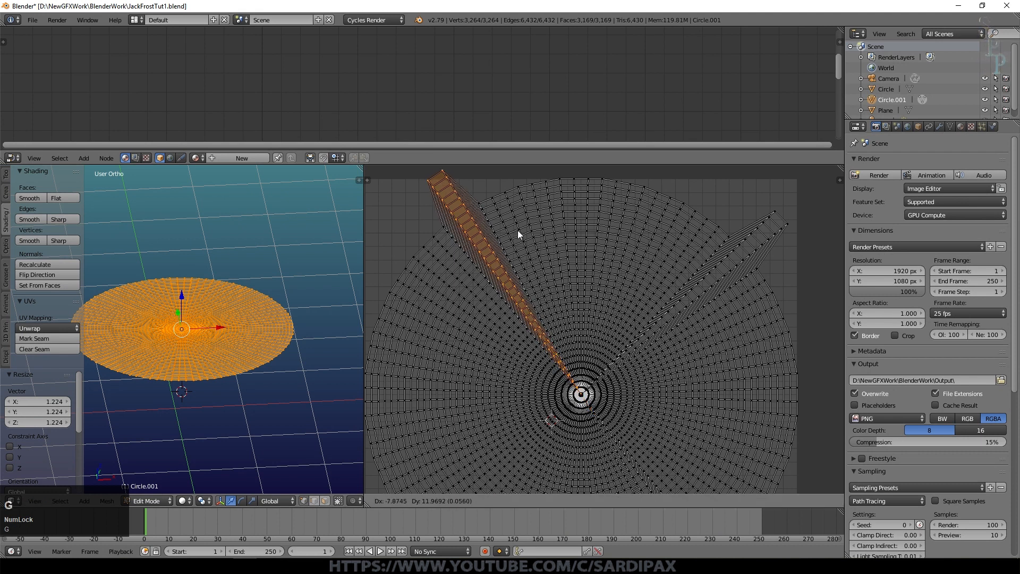
left_click(517, 230)
Scale the horizontal strip on the UV layout's left side by about 1.361 and move it outward by about -0.113, 0.002
middle_click_drag(488, 318, 473, 301, "shift")
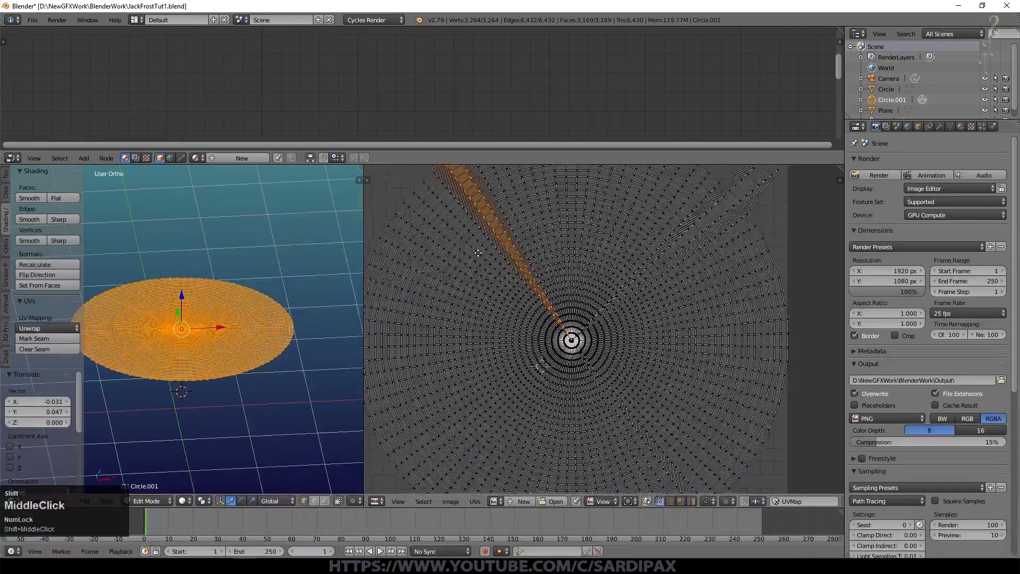
left_click(527, 340)
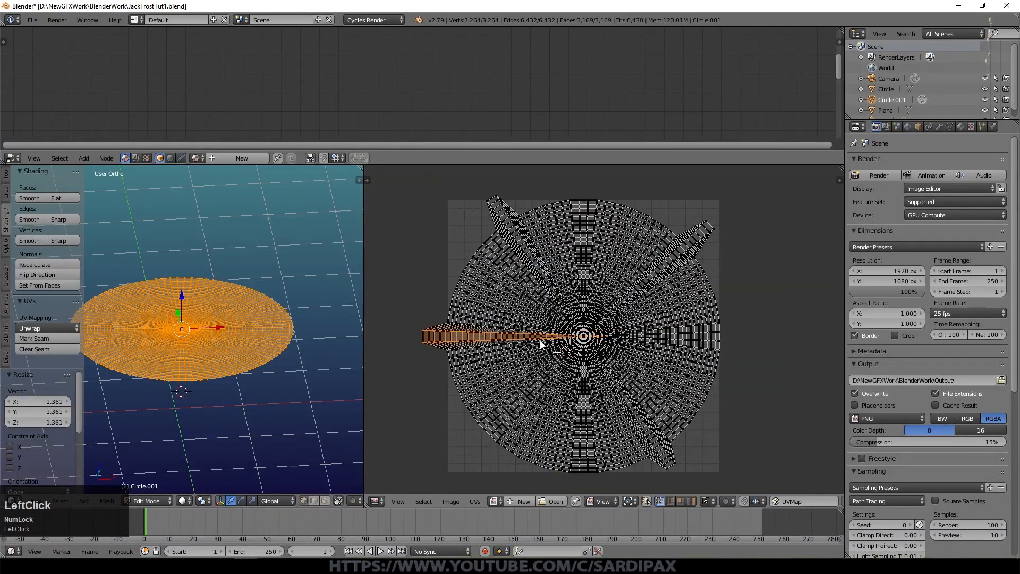
key("g")
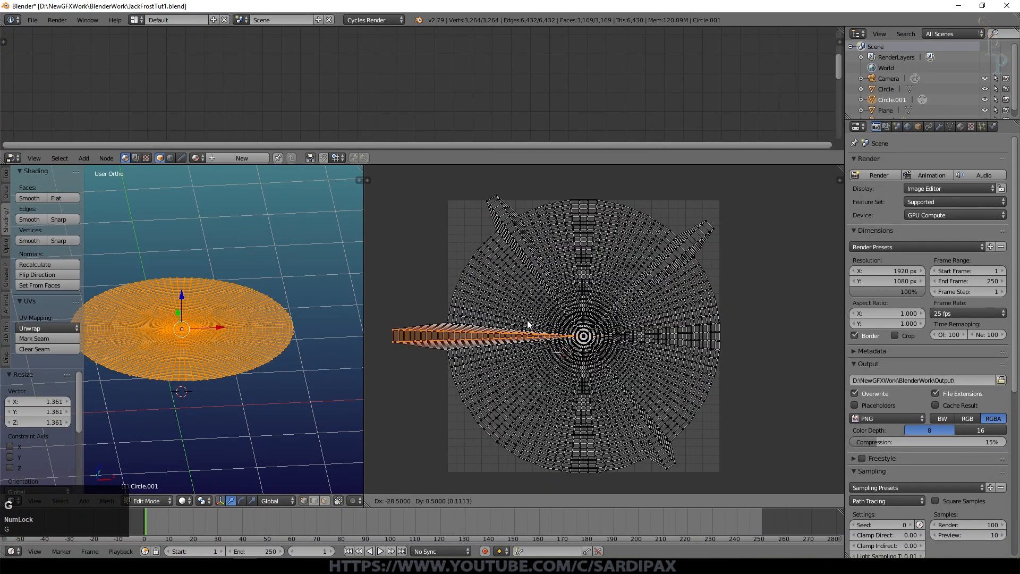
left_click(527, 320)
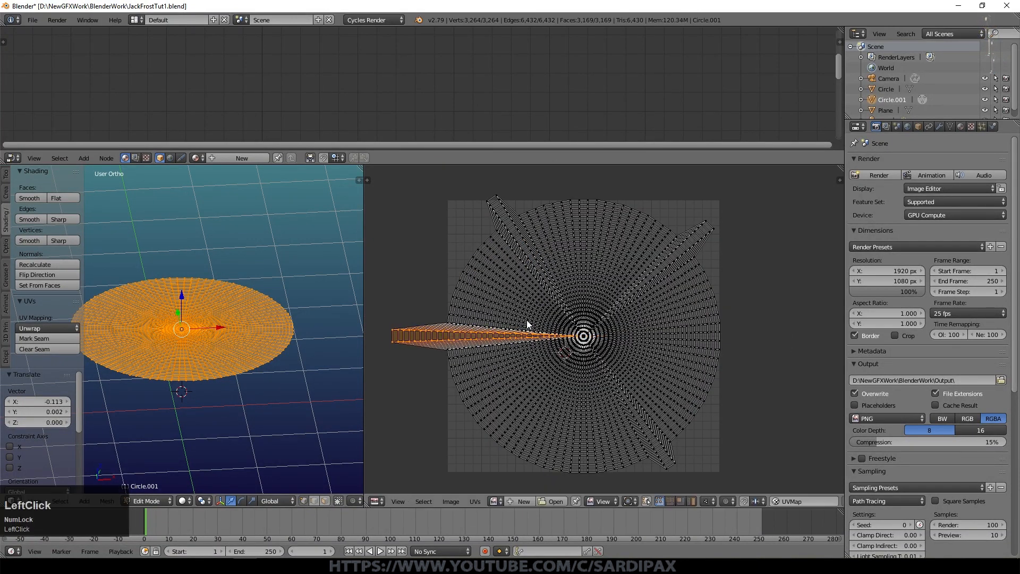
Select a radial strip in the lower-left part of the UV layout, scale it by about 1.199 and move it outward by about -0.033, -0.039
right_click(508, 427)
right_click(510, 425, "alt+shift")
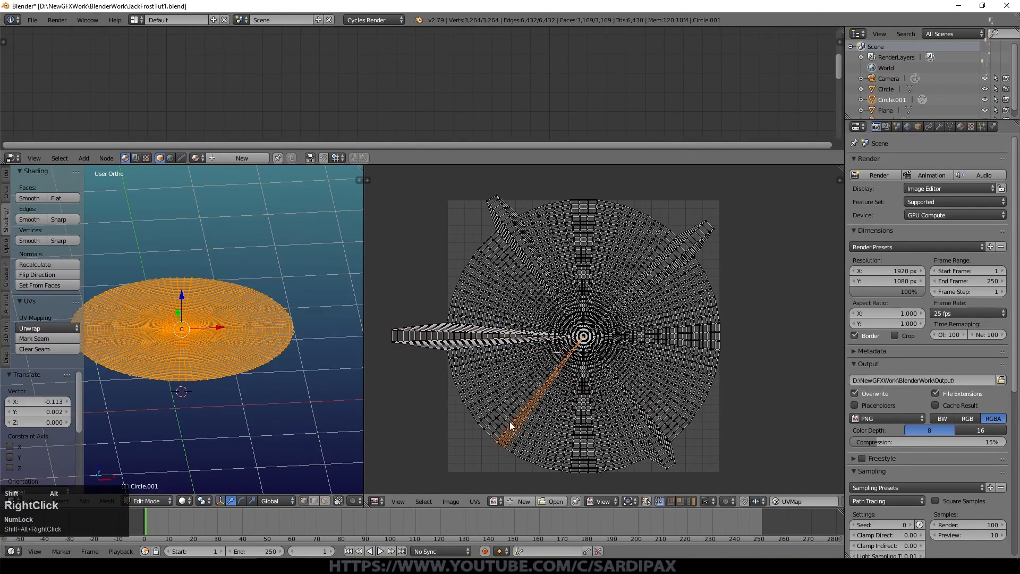
key("s")
left_click(568, 417)
key("g")
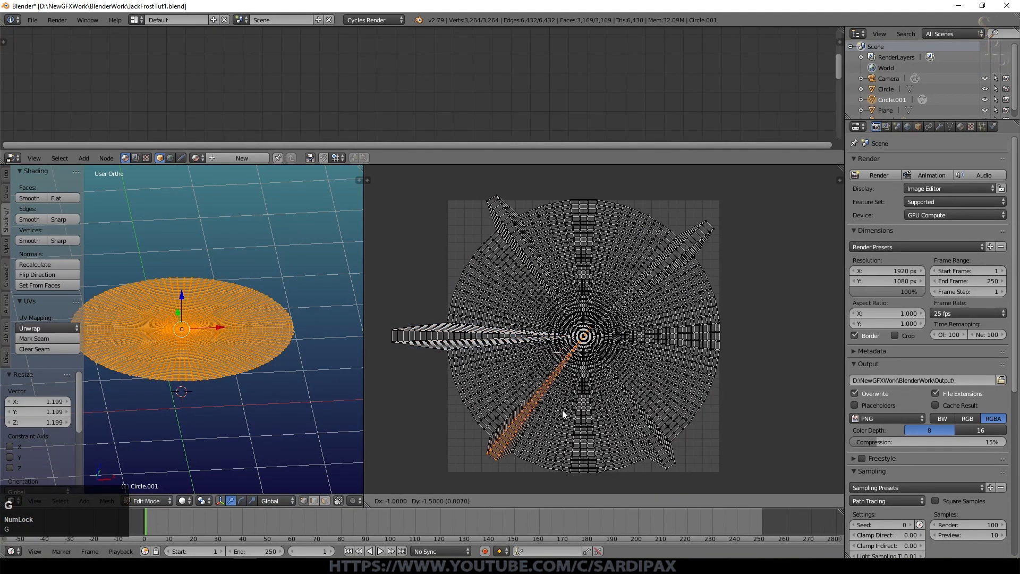
left_click(557, 416)
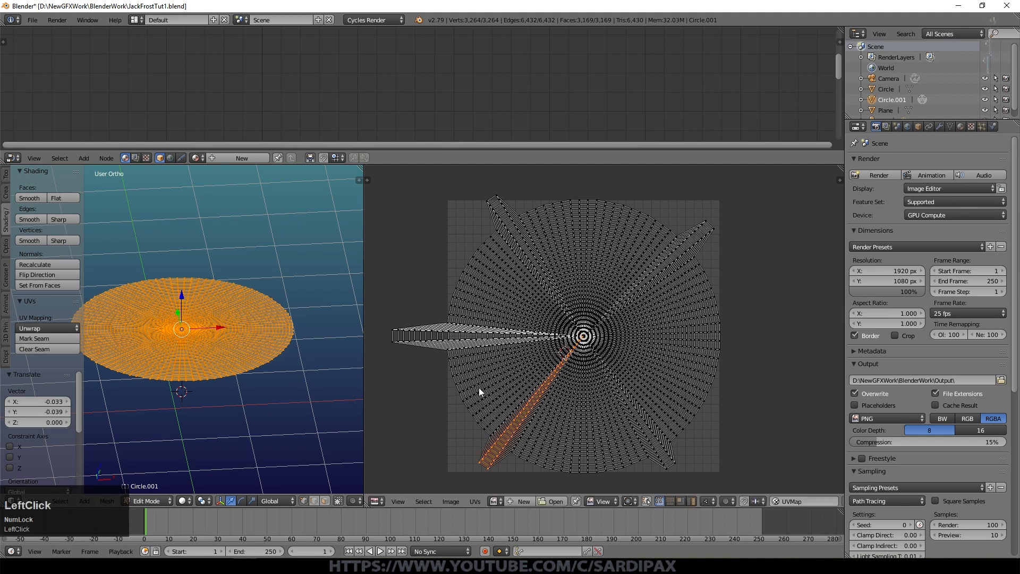
Deselect all UVs, close the UV editor area to restore the single 3D view and check the disc from above
key("Tab")
key("Tab")
key("a")
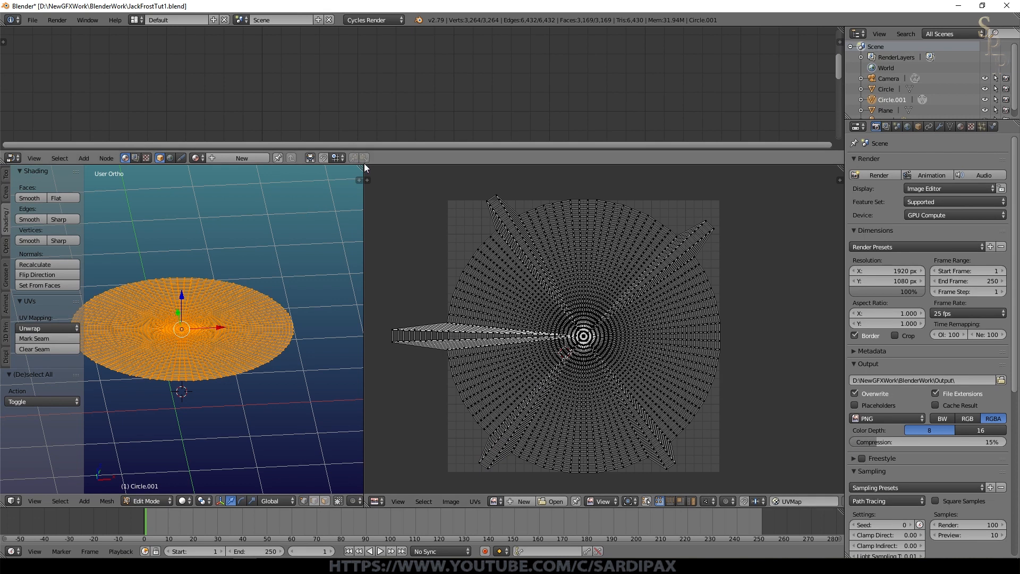
scroll(606, 308, "up", 2)
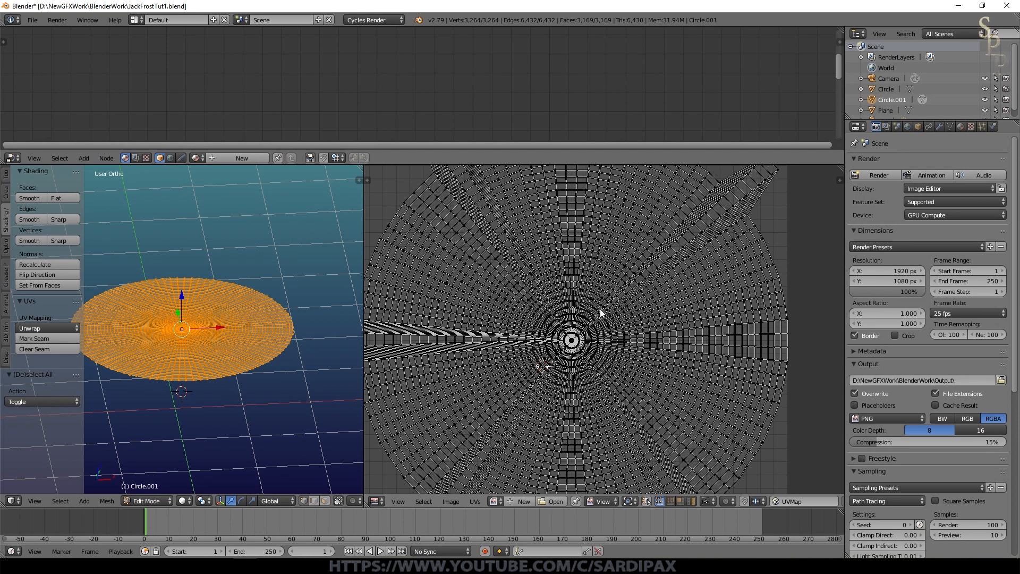
scroll(685, 248, "down", 2)
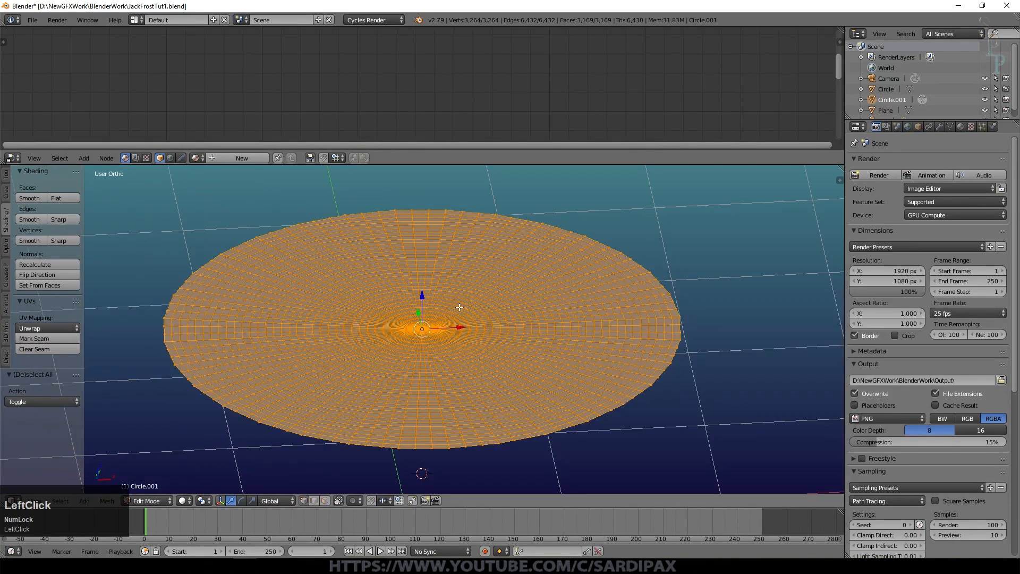
middle_click_drag(457, 307, 481, 279)
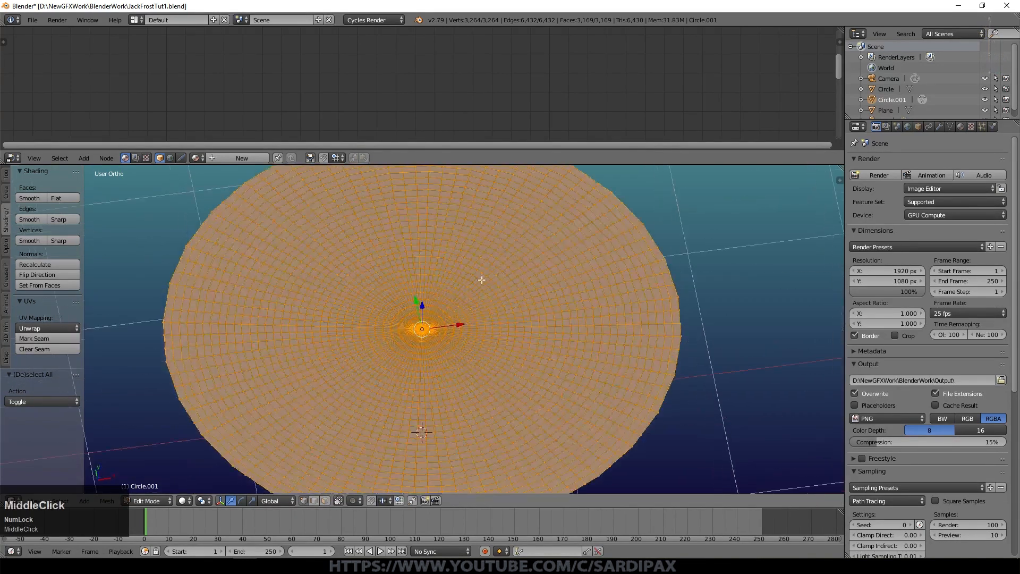
Leave mesh editing of the disc and assign the sun lamp to the disc's layer as well as the main scene layer
key("Tab")
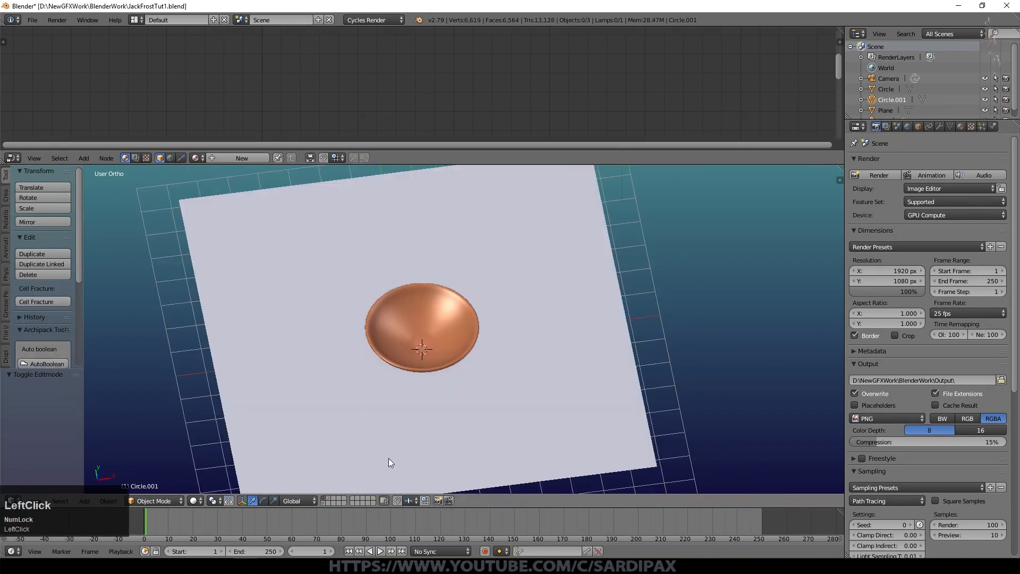
scroll(388, 458, "down", 4)
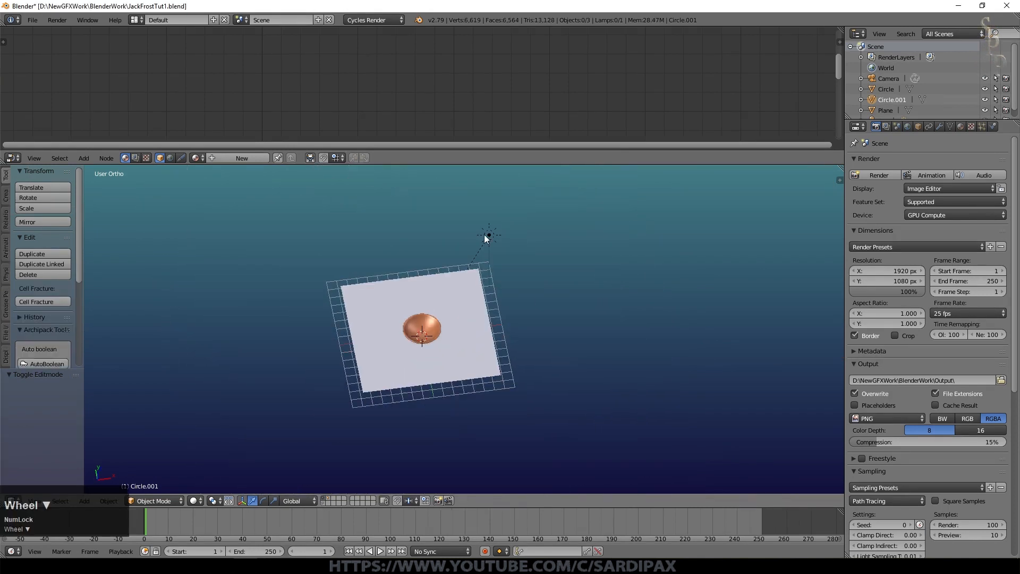
right_click(488, 235)
key("m")
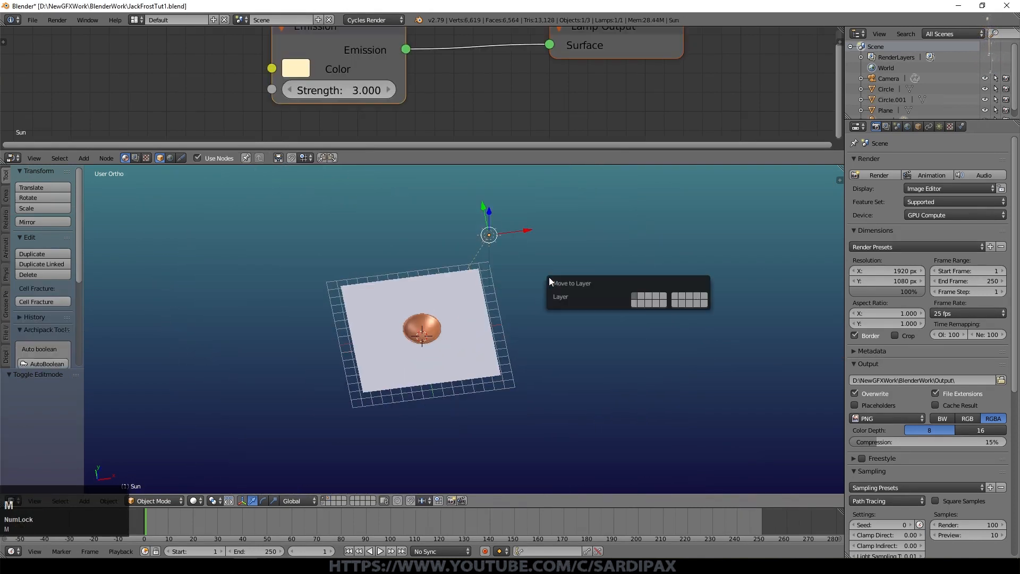
left_click(639, 296)
left_click(650, 295, "shift")
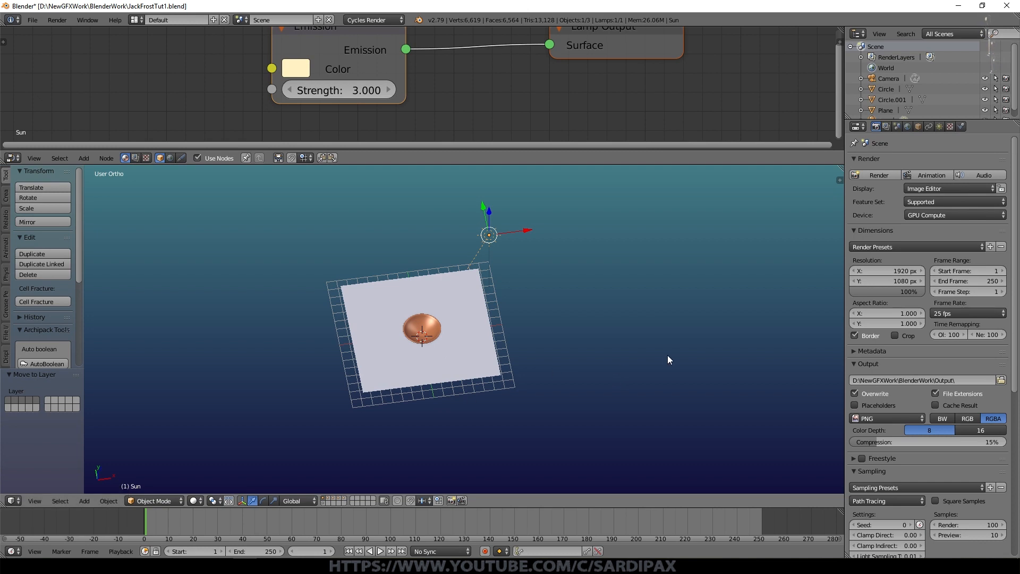
Display only the disc's layer with Rendered viewport shading and view the disc from the top
left_click(332, 501)
left_click(194, 501)
left_click(218, 427)
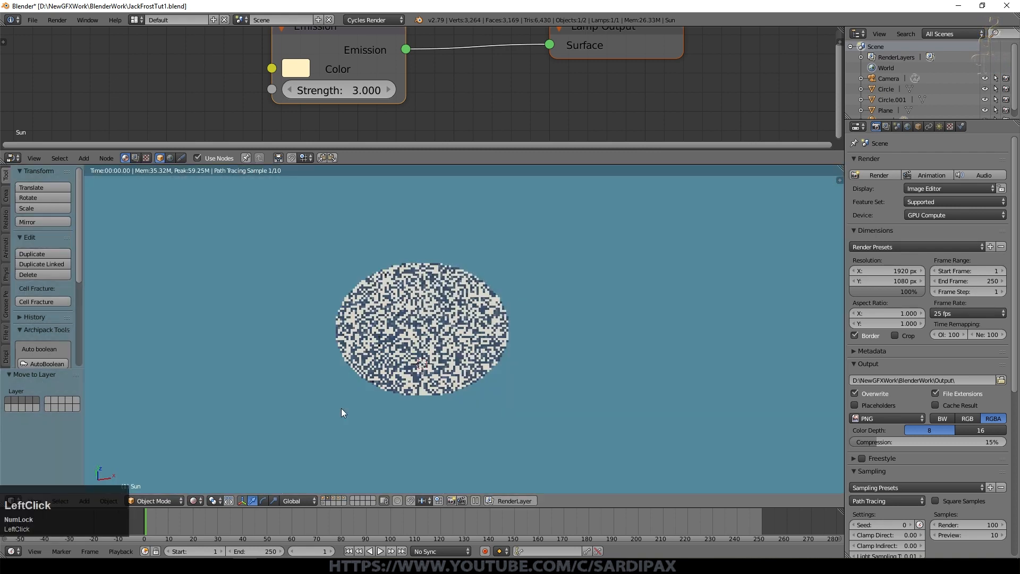
scroll(515, 281, "up", 3)
key("KP_7")
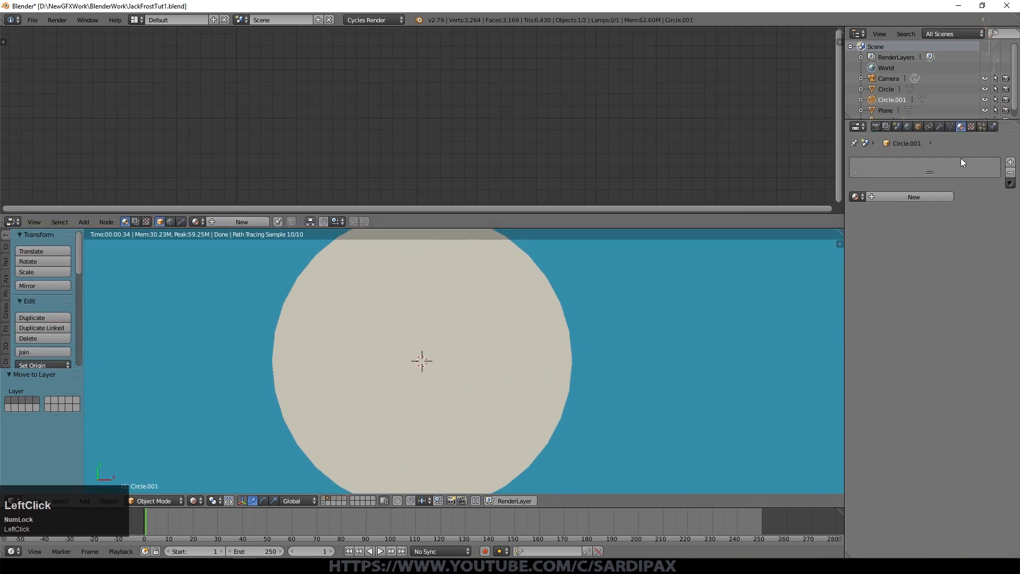
Create a new material for the disc and replace its Diffuse BSDF with a Principled BSDF connected to the Material Output surface
left_click(929, 196)
left_click(273, 126)
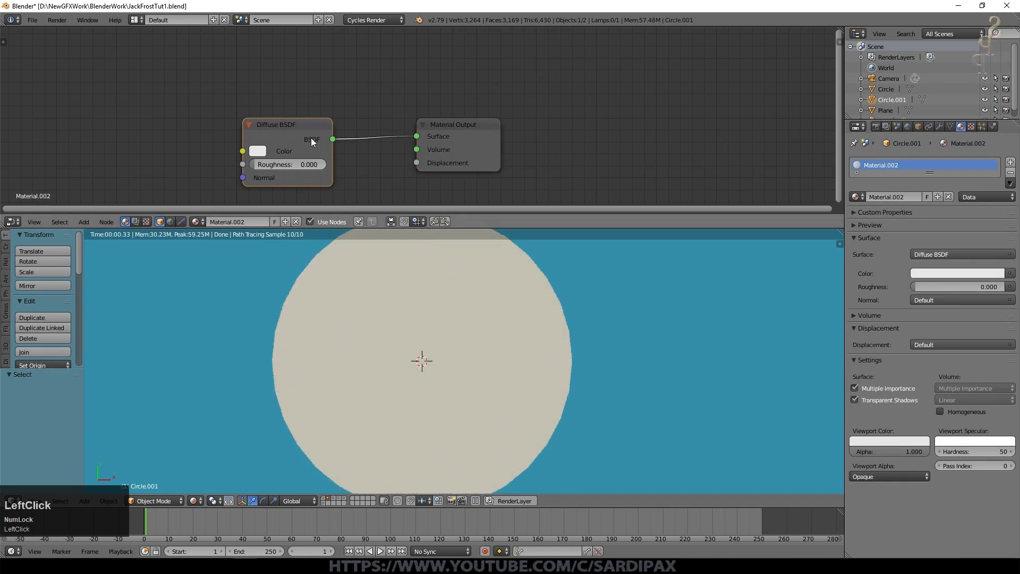
key("Delete")
left_click(84, 222)
mouse_move(96, 179)
left_click(147, 209)
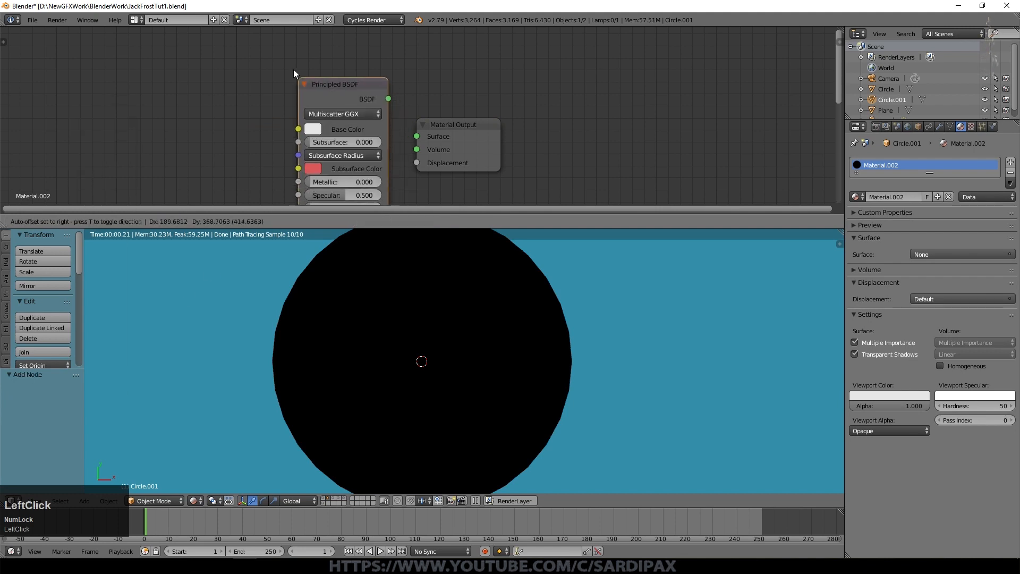
left_click(258, 34)
left_click_drag(348, 52, 603, 36)
left_click_drag(302, 37, 409, 32)
Add a Spherical Gradient Texture node and link its Fac output to the Principled BSDF's Base Color
left_click(84, 222)
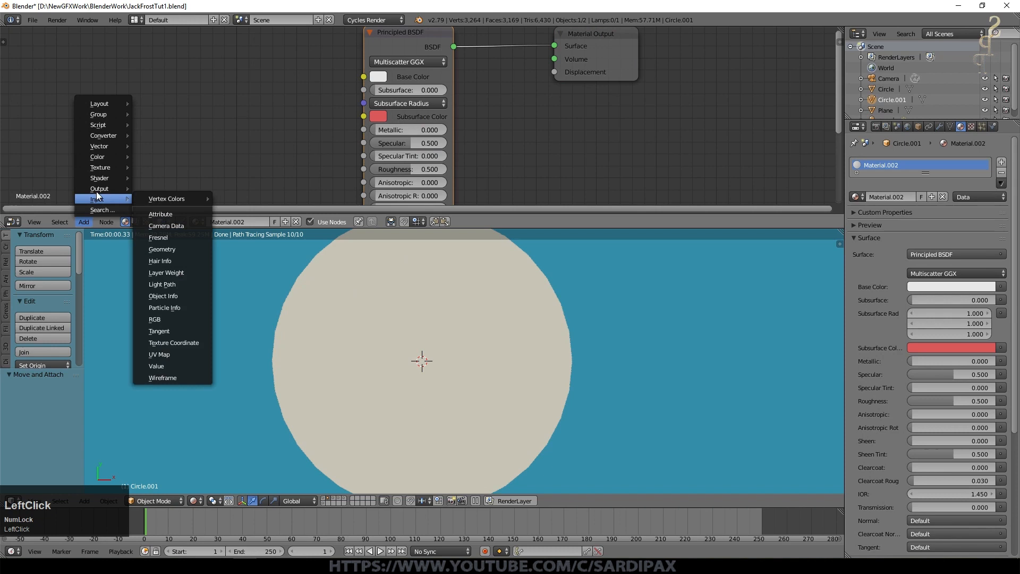
mouse_move(105, 168)
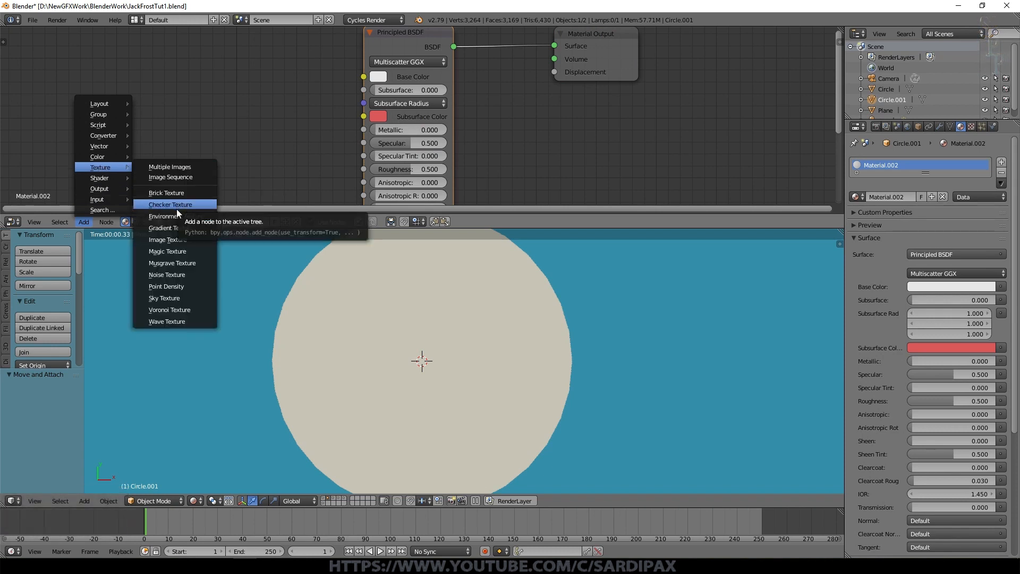
left_click(159, 228)
left_click(53, 52)
middle_click_drag(258, 147, 338, 165)
mouse_move(215, 102)
left_mouse_down()
mouse_move(473, 84)
mouse_move(445, 95)
left_mouse_up()
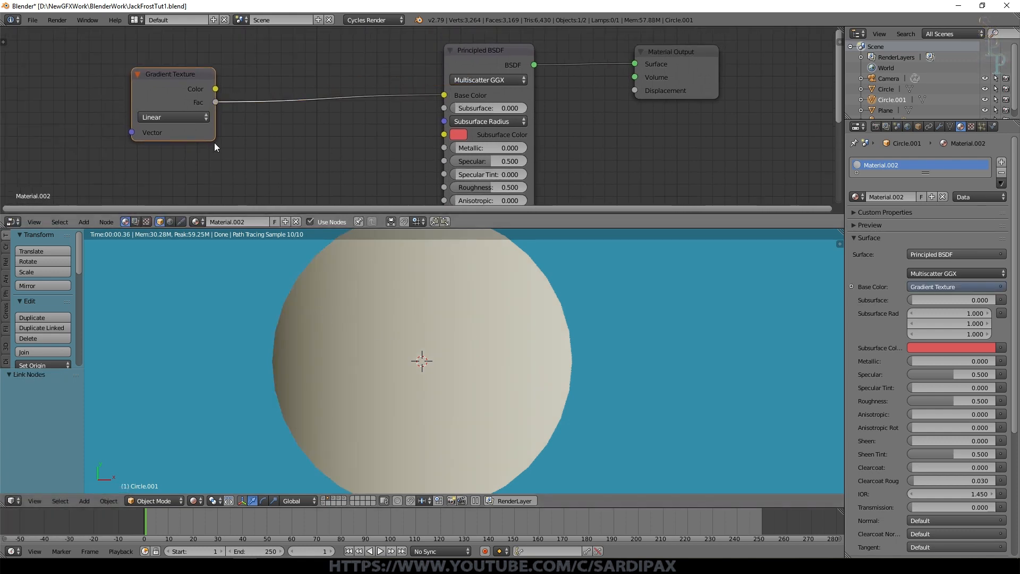
left_click(187, 117)
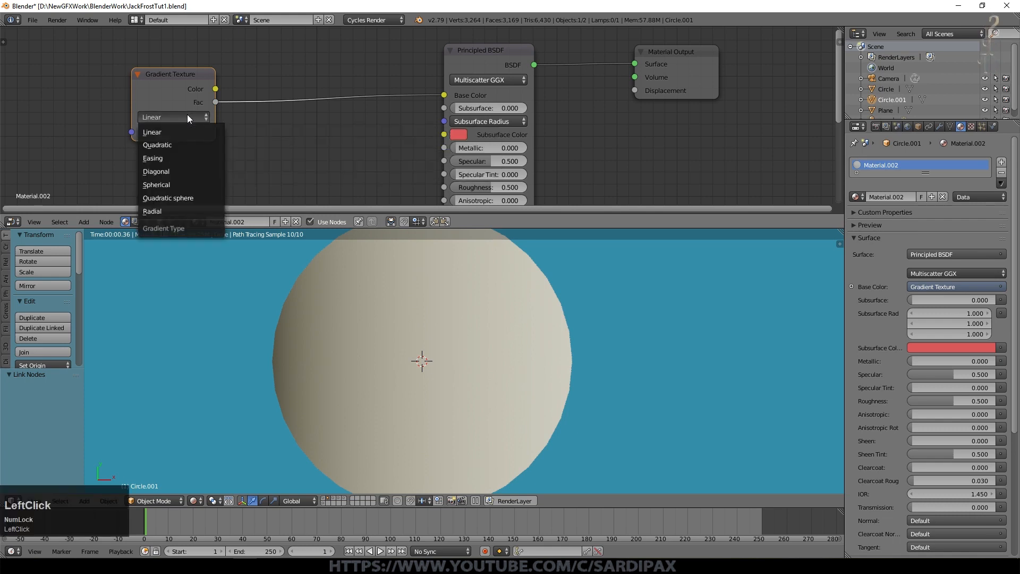
left_click(156, 184)
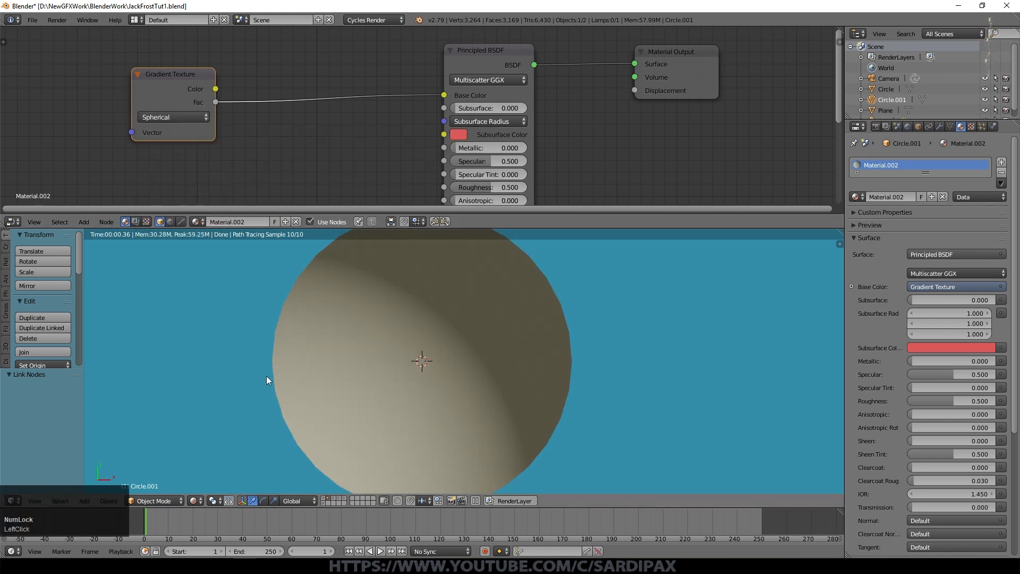
Add a Texture Coordinate node and link its UV output to the Gradient Texture's Vector input
scroll(85, 202, "down", 3)
left_click(83, 222)
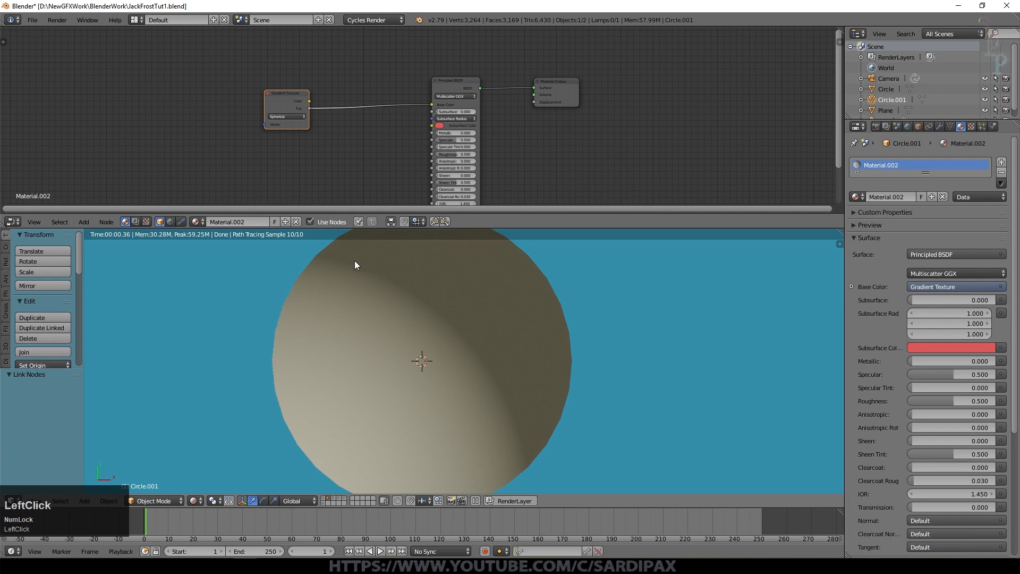
left_click(83, 221)
mouse_move(91, 202)
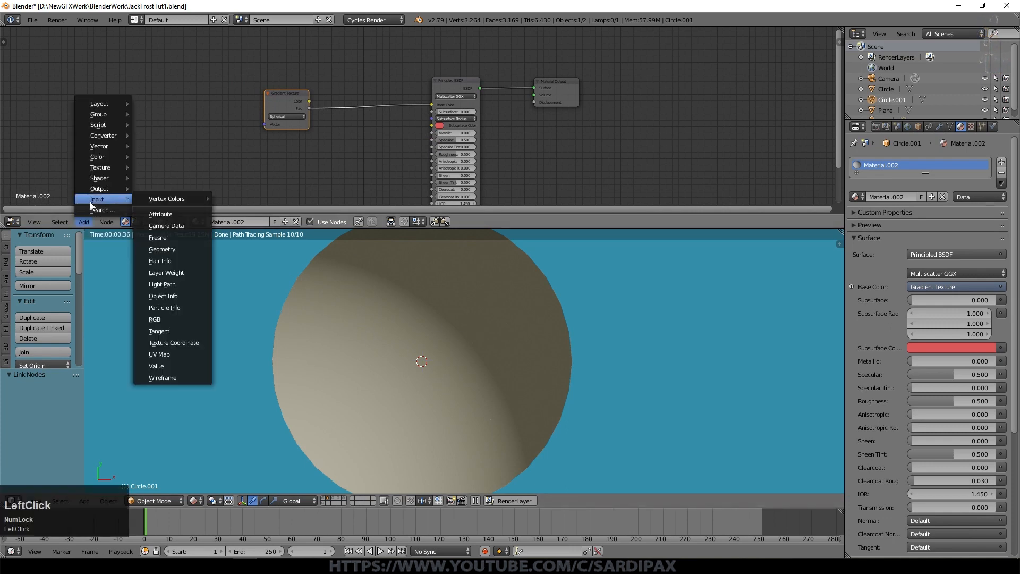
left_click(166, 342)
left_click(29, 52)
left_click_drag(74, 77, 263, 126)
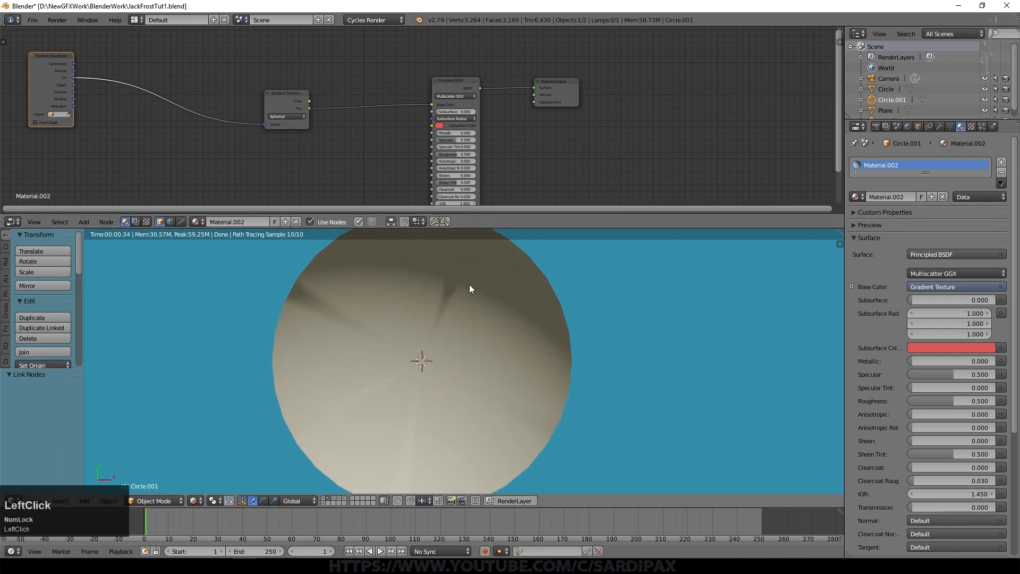
Insert a Mapping node between the Texture Coordinate and Gradient Texture nodes
left_click(84, 222)
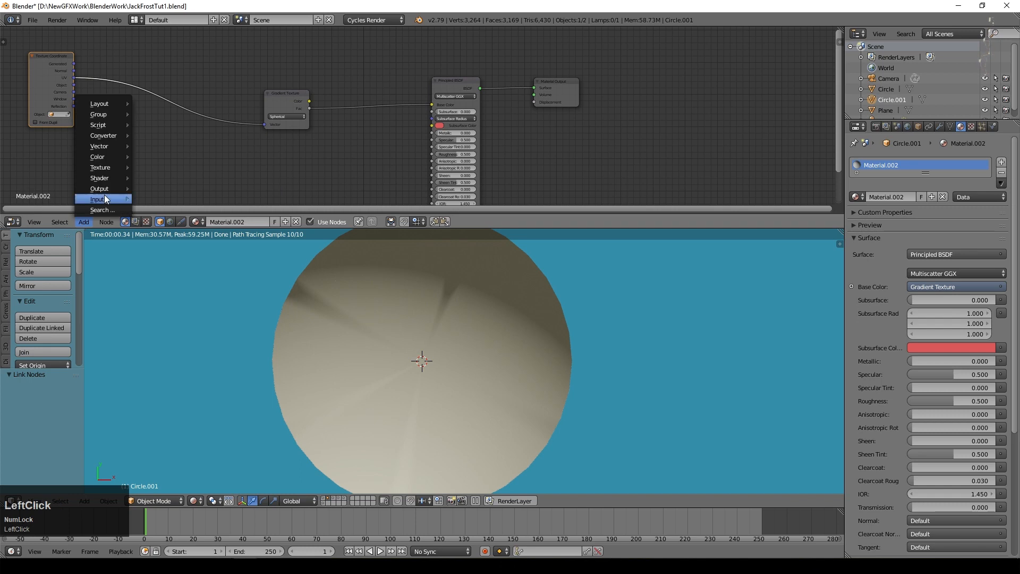
mouse_move(101, 146)
left_click(164, 155)
left_click(109, 63)
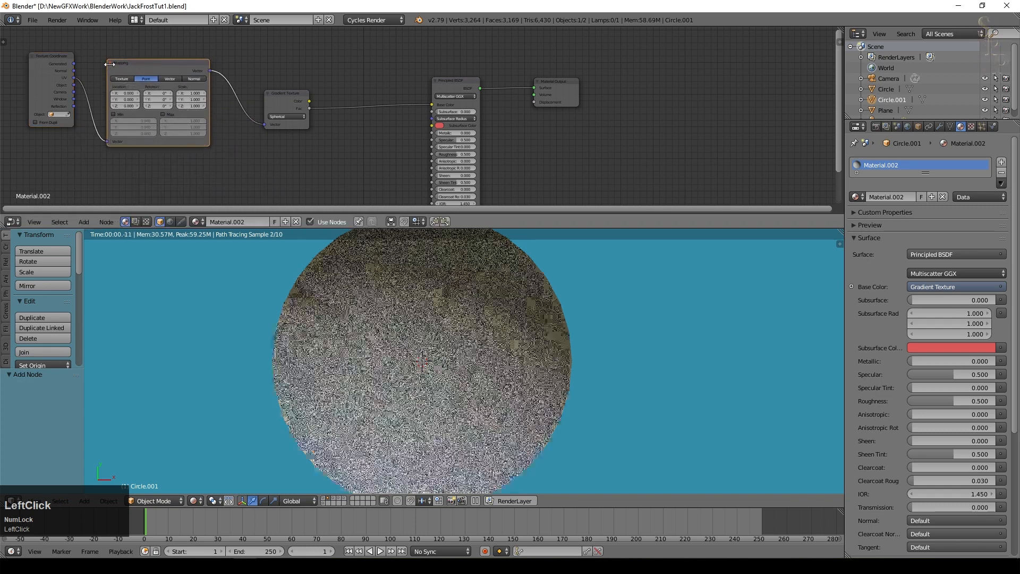
Set the Mapping node's location to -1 in both X and Y
scroll(118, 59, "up", 2)
left_click(125, 115)
type("-1")
key("Return")
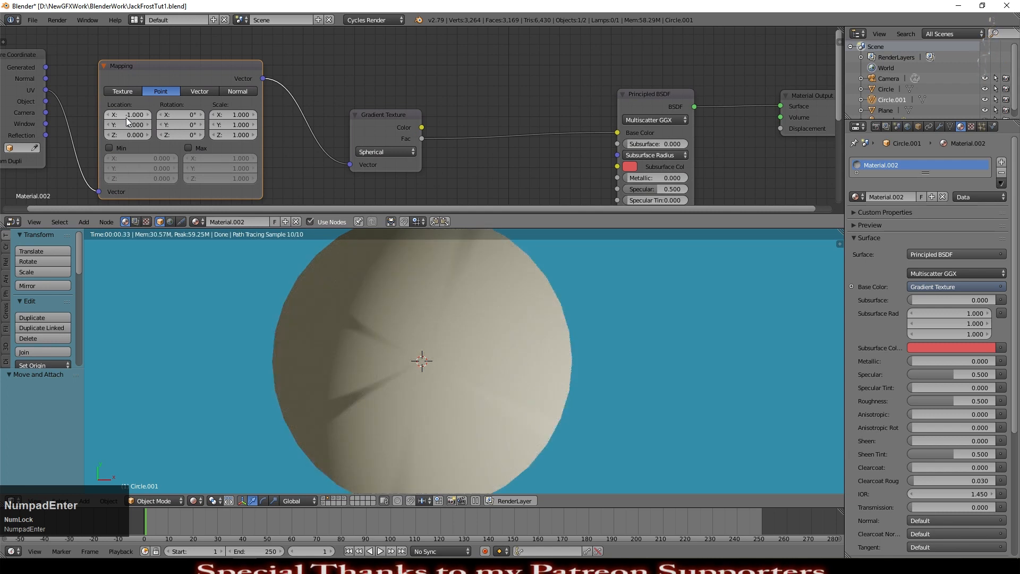
left_click(135, 125)
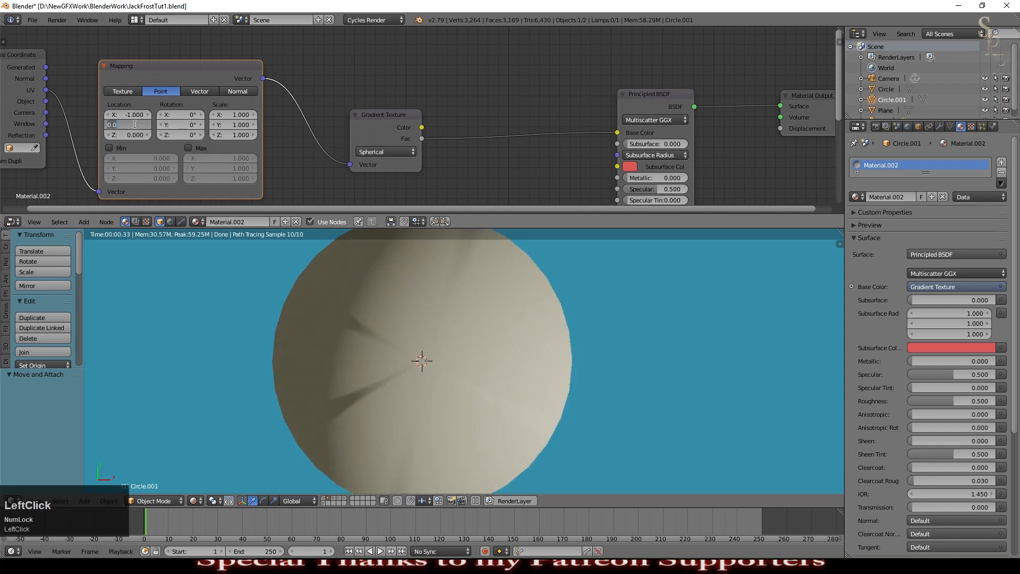
type("-1")
key("Return")
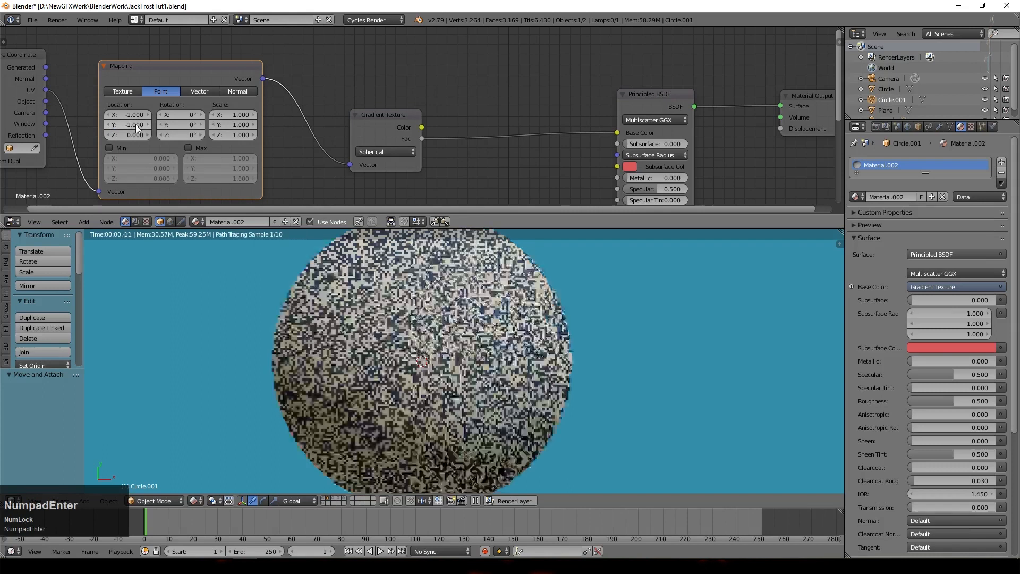
Set the Mapping node's scale to 2 in both X and Y
left_click(241, 114)
type("2")
key("Return")
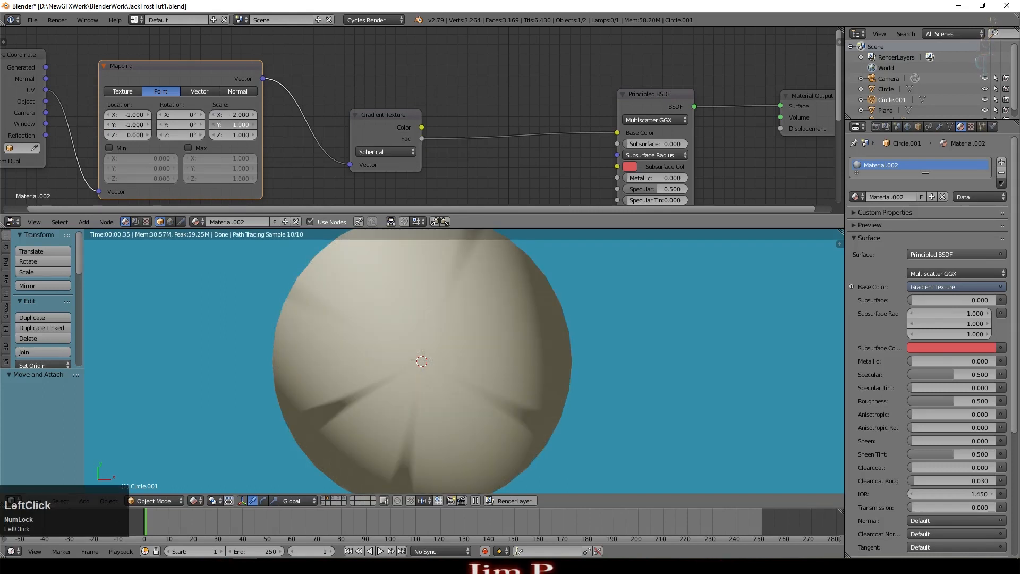
type("2")
key("Return")
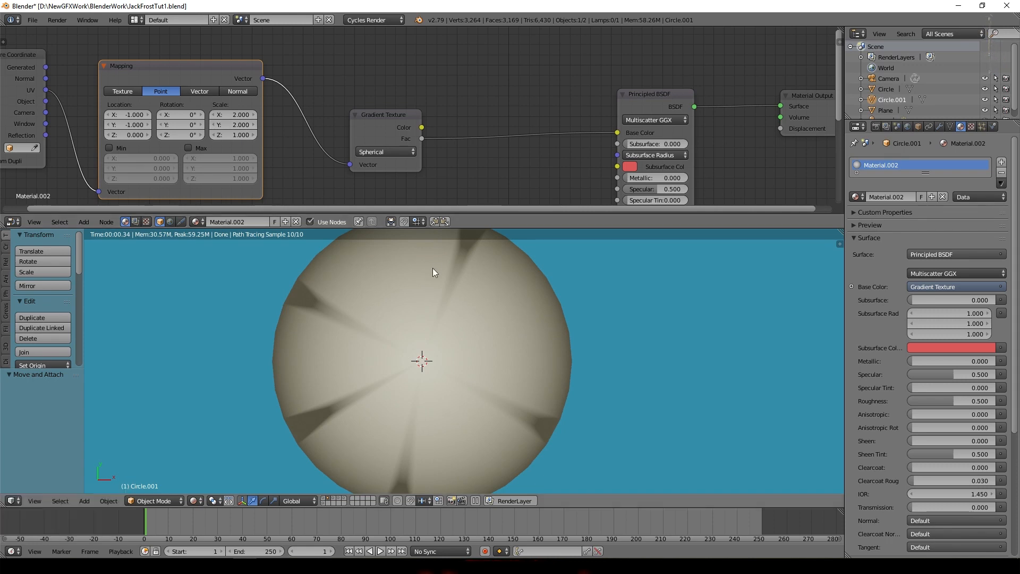
scroll(452, 319, "down", 1)
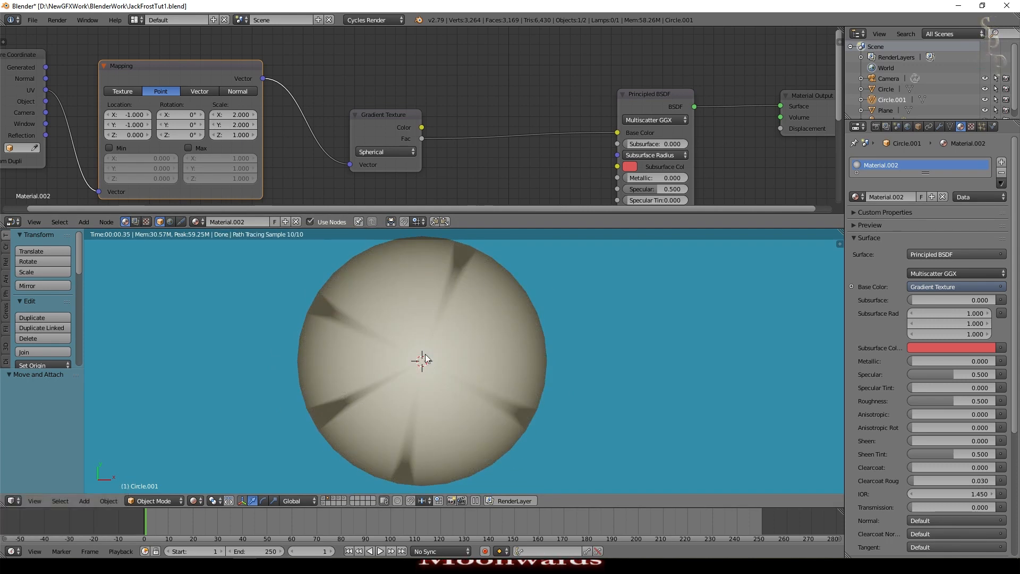
Move the Texture Coordinate, Mapping and Gradient Texture nodes away from the Principled BSDF to make room for another node
scroll(202, 105, "down", 3)
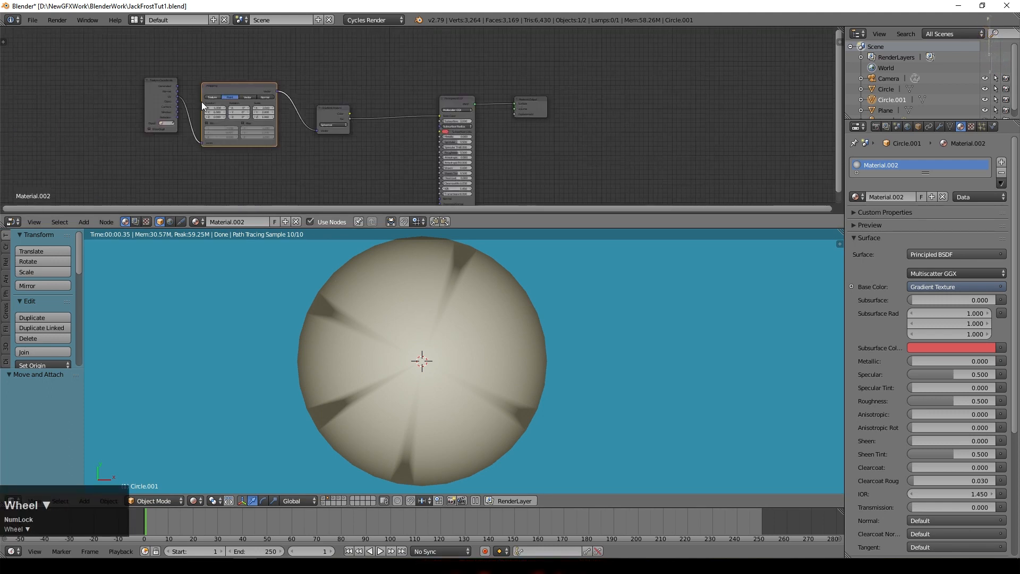
left_click_drag(155, 81, 109, 112)
left_click_drag(245, 88, 194, 93)
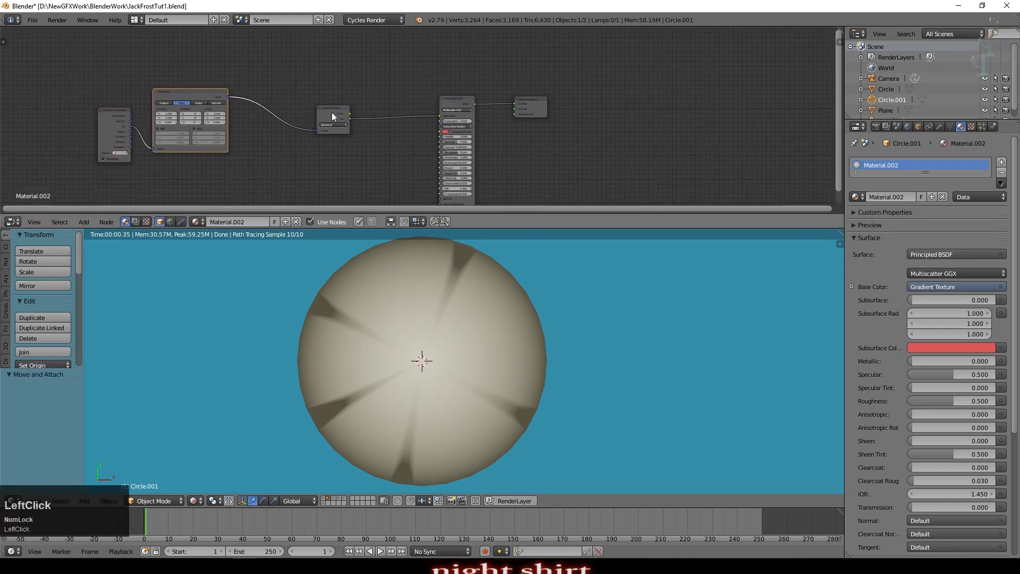
left_click_drag(332, 110, 277, 108)
scroll(244, 125, "up", 5)
Insert a ColorRamp between the Gradient Texture and Principled BSDF, flip its colors and move the black stop to position 0.483
left_click(85, 220)
mouse_move(108, 135)
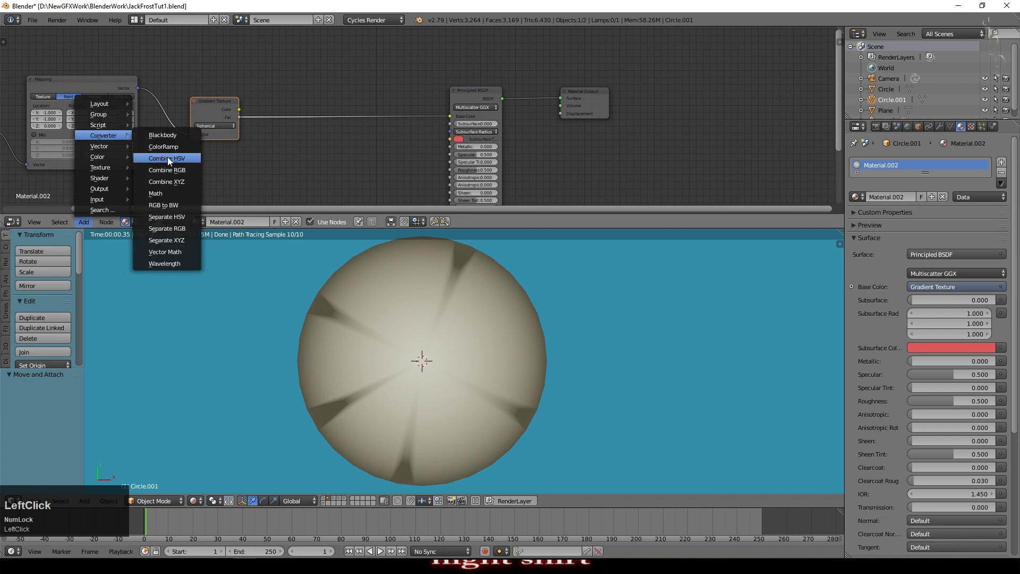
left_click(163, 146)
left_click(269, 99)
scroll(222, 137, "up", 2)
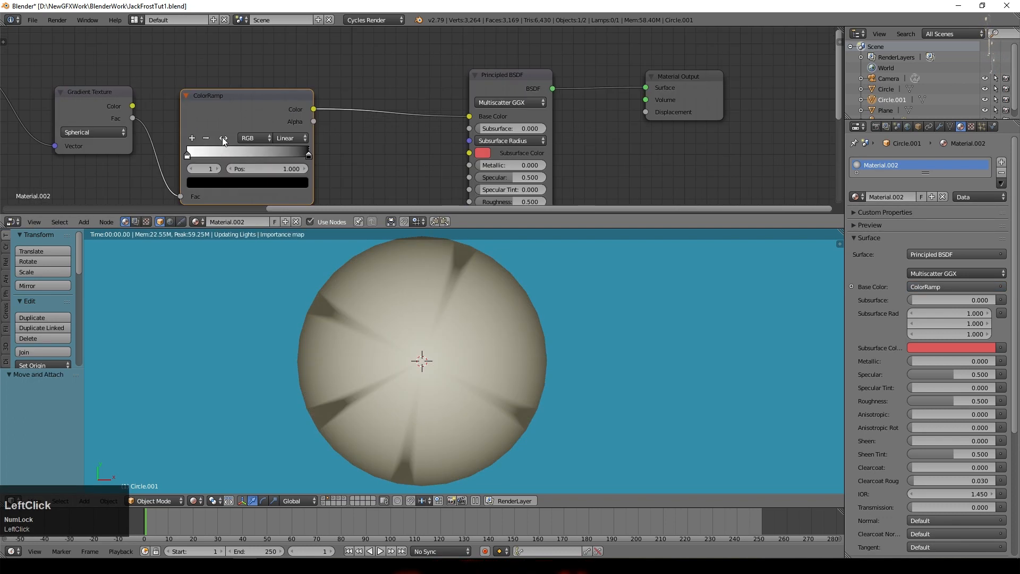
left_click_drag(309, 155, 250, 154)
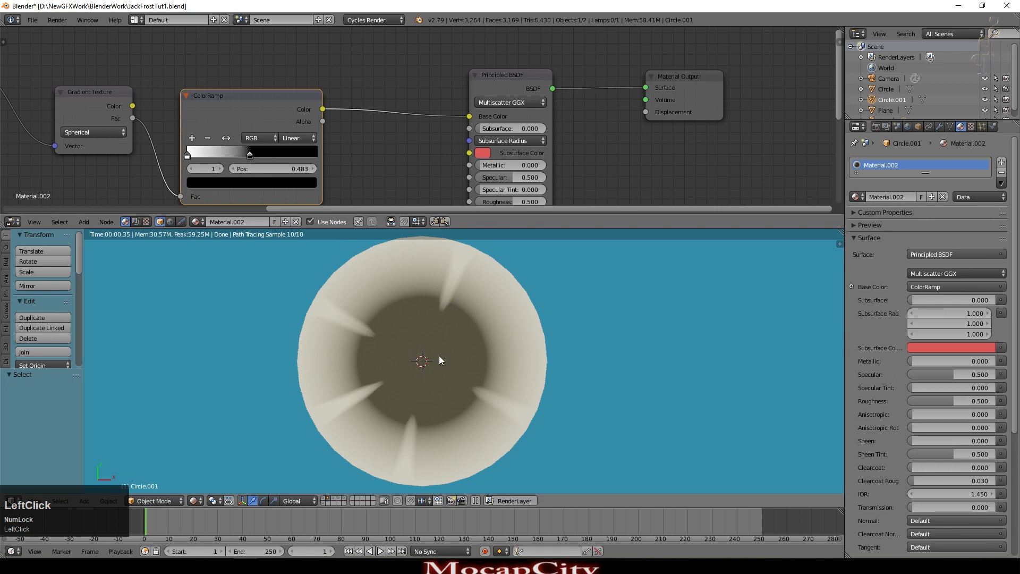
Try Ease interpolation on the ColorRamp node with its black stop moved to position 0.708
left_click(300, 138)
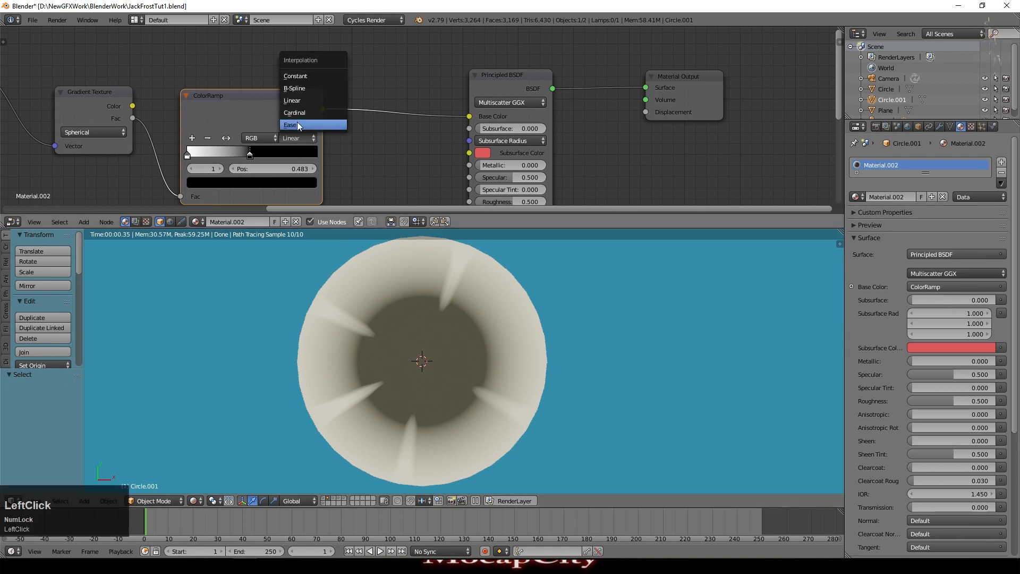
left_click(298, 125)
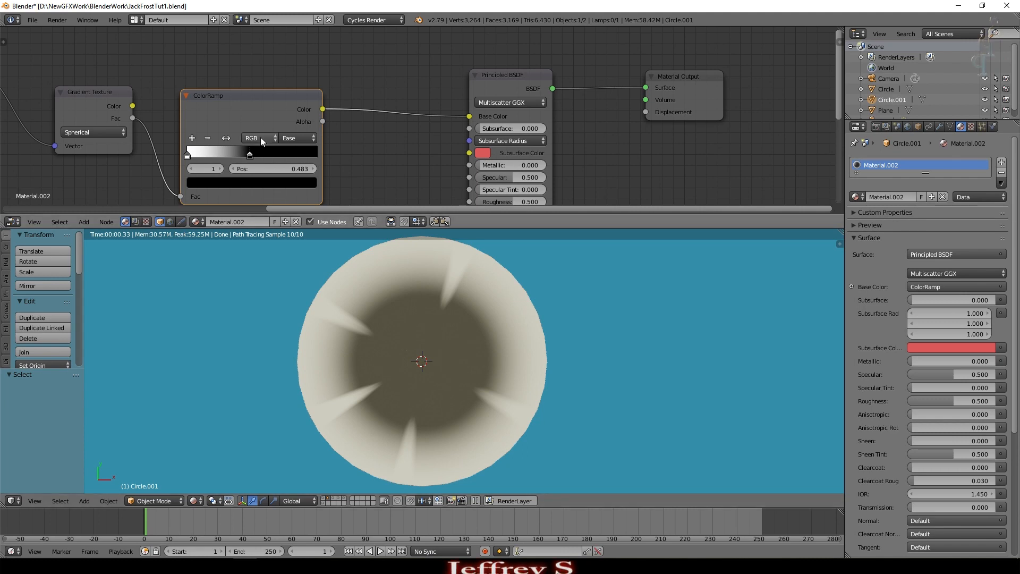
scroll(400, 137, "up", 2)
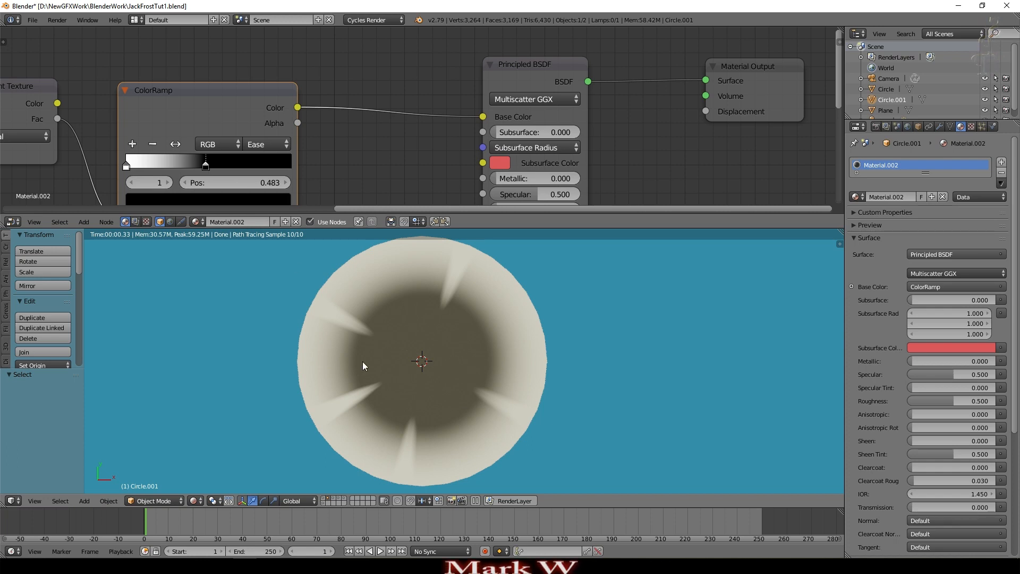
left_click_drag(207, 166, 244, 168)
Set the ColorRamp interpolation to B-Spline and its black stop to position 0.415
left_click(265, 144)
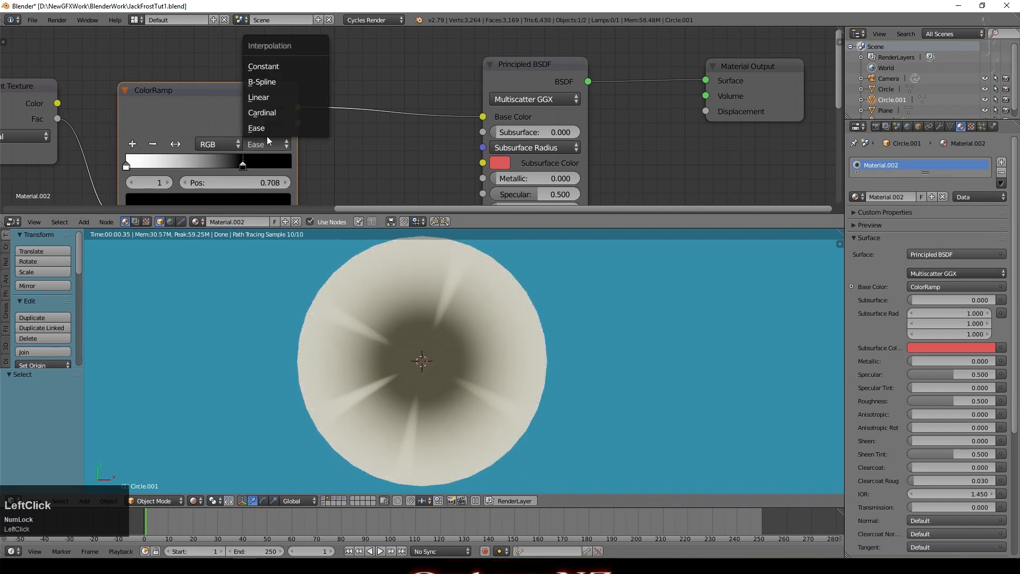
left_click(266, 81)
key("ctrl+z")
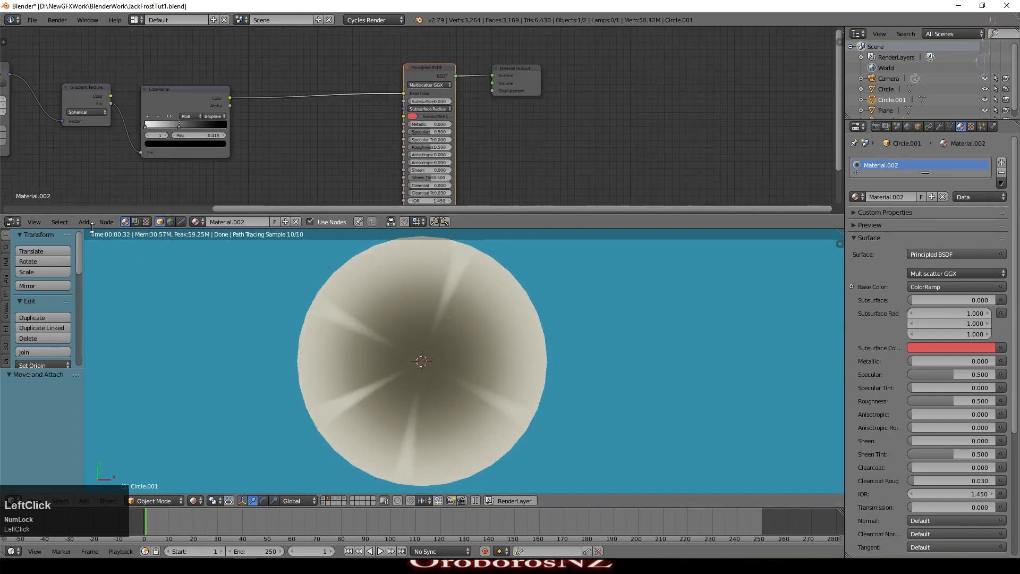
Add a Bump node between the ColorRamp and Principled BSDF nodes, leaving it unconnected
left_click(84, 222)
mouse_move(100, 211)
left_click(167, 156)
left_click(340, 139)
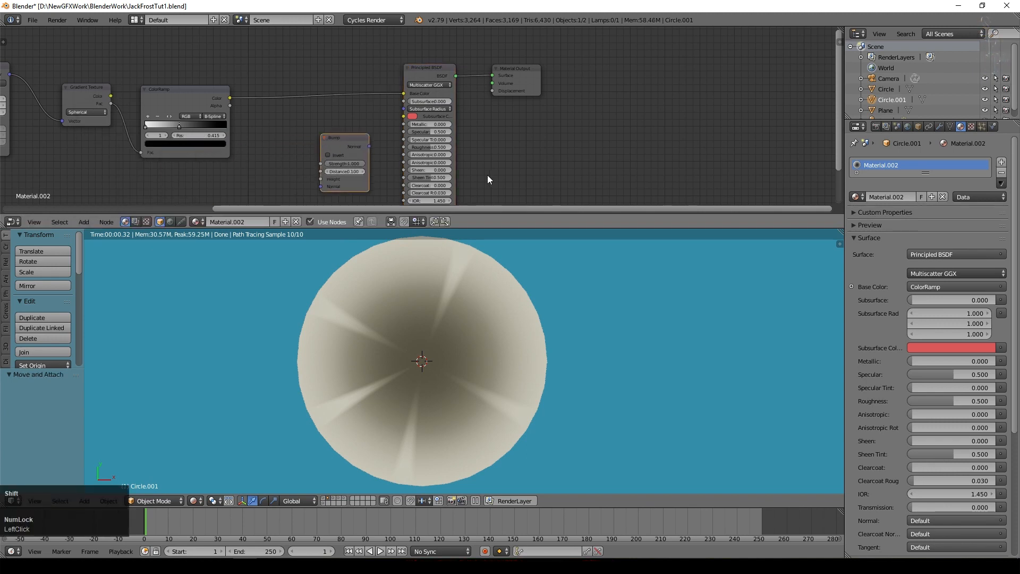
Connect the Bump node's Normal output to the Principled BSDF Normal input and the ColorRamp Color output to the Bump Height input
middle_click_drag(487, 174, 410, 141, "shift")
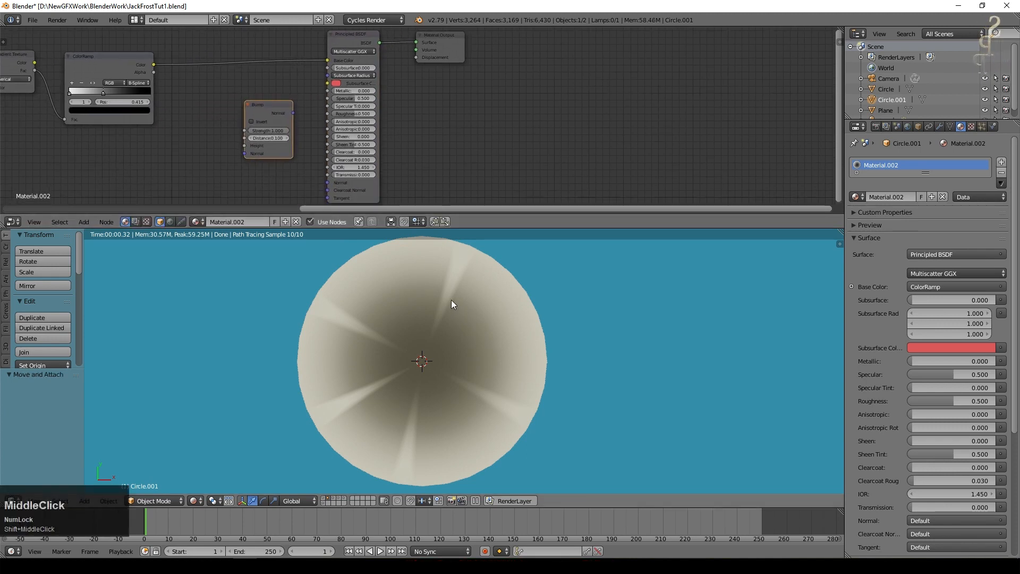
left_click_drag(274, 117, 327, 182)
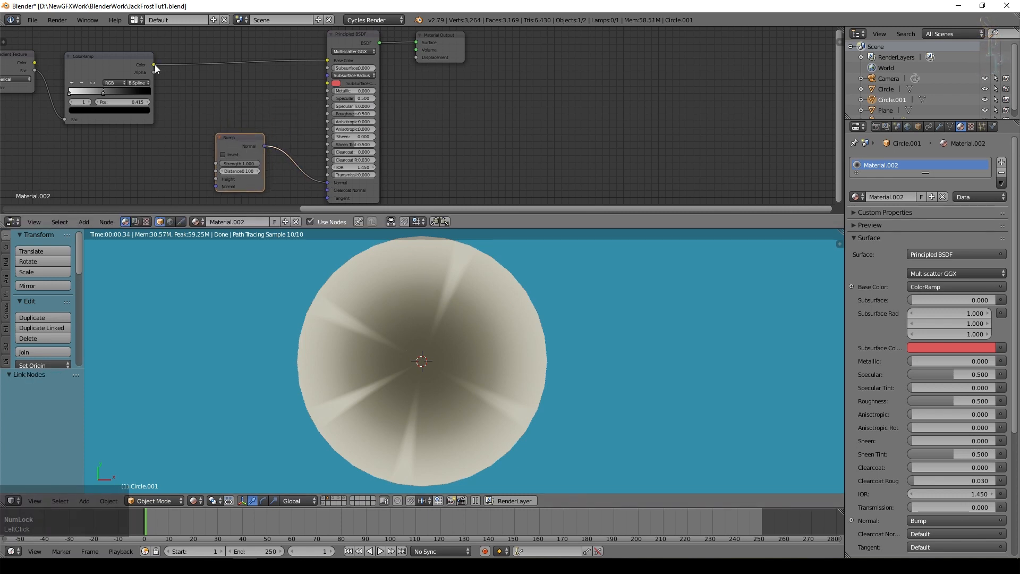
left_click_drag(153, 65, 216, 179)
Disconnect the ColorRamp from the Principled BSDF Base Color input
mouse_move(430, 297)
middle_mouse_down()
mouse_move(430, 335)
mouse_move(431, 293)
middle_mouse_up()
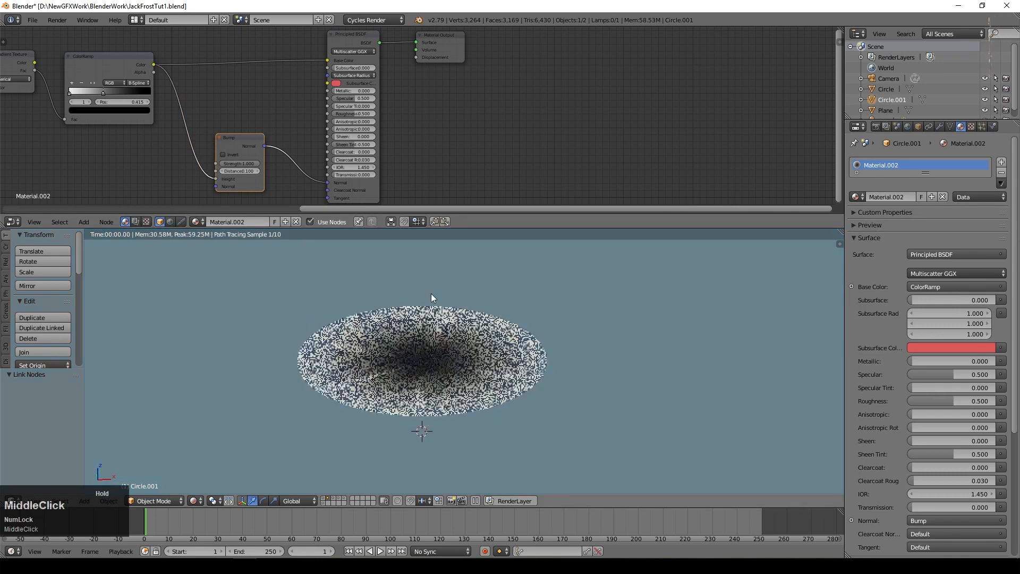
scroll(431, 319, "up", 5)
scroll(320, 381, "up", 2)
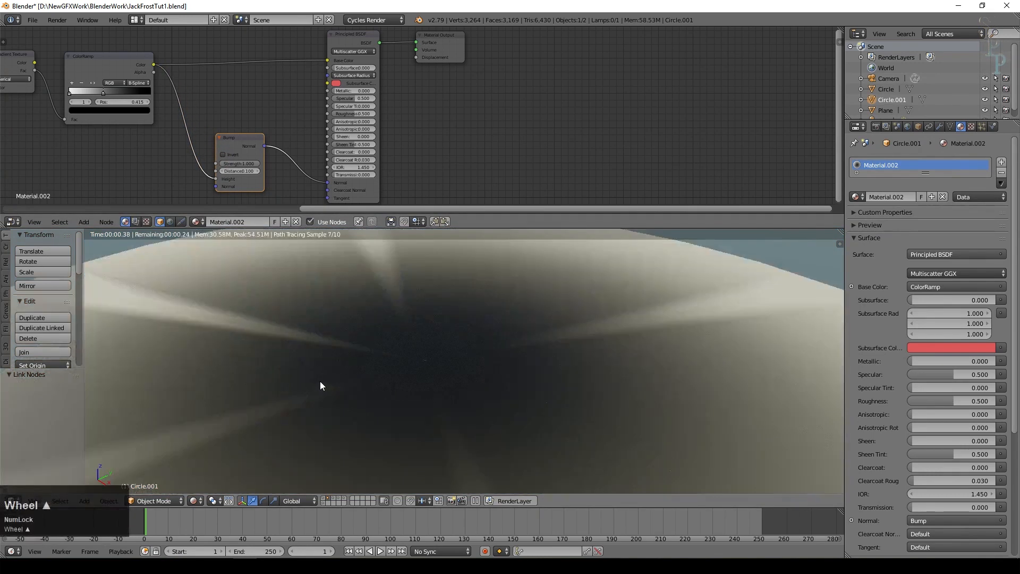
left_click_drag(327, 60, 308, 95)
Rotate the Sun lamp in the front view so its light falls across the disc at a lower angle
scroll(655, 308, "down", 8)
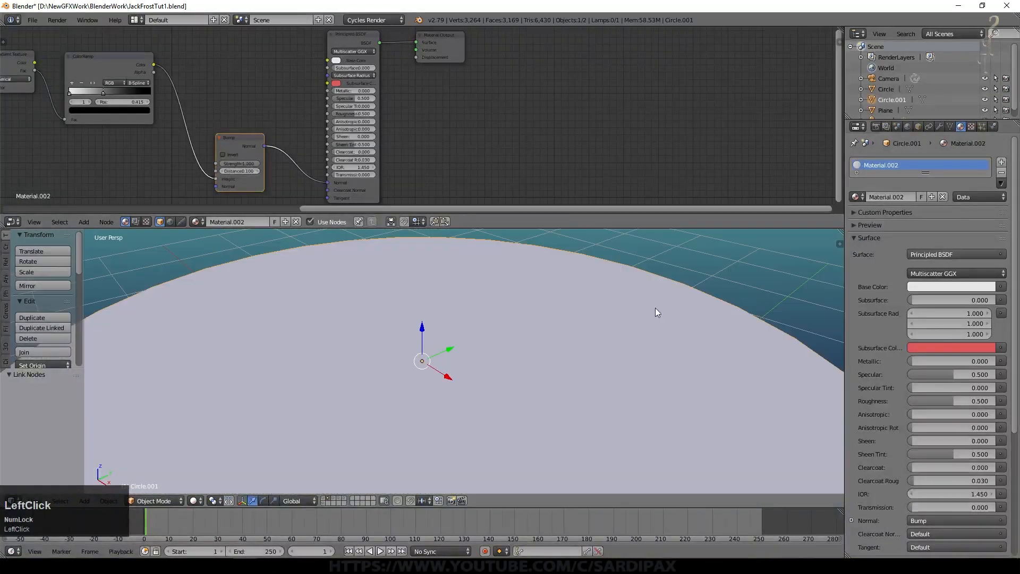
scroll(479, 334, "down", 3)
right_click(557, 326)
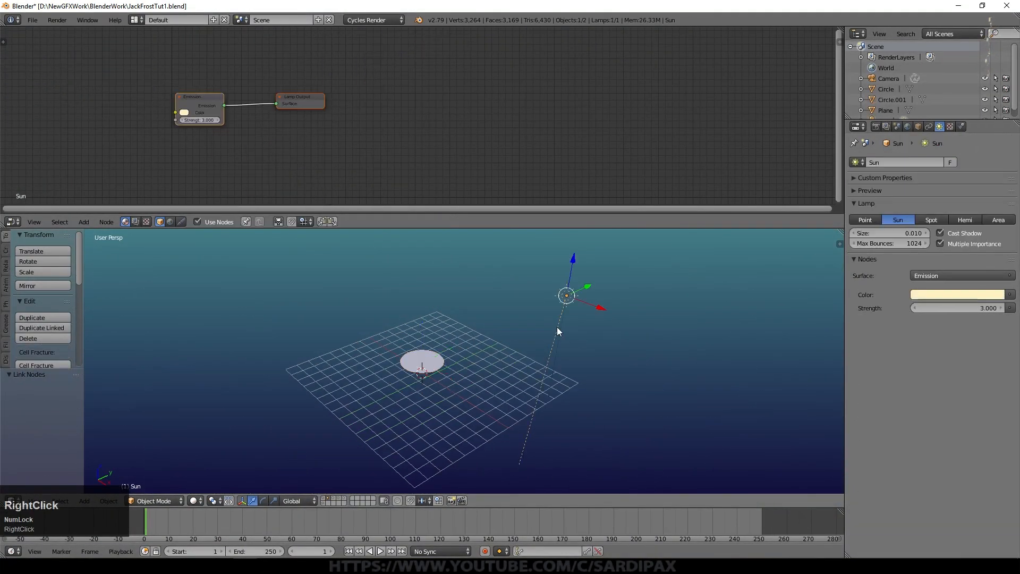
middle_click_drag(576, 401, 515, 352)
key("KP_1")
key("r")
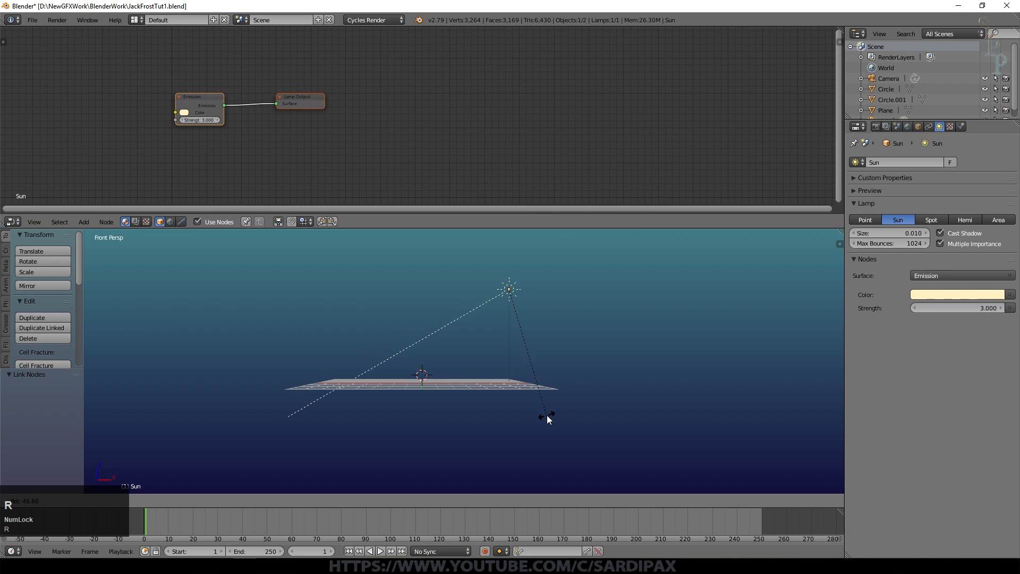
left_click(546, 417)
Set the Bump node's Strength to 0.3 in the disc's material
scroll(489, 416, "up", 5)
middle_click_drag(489, 420, 479, 463)
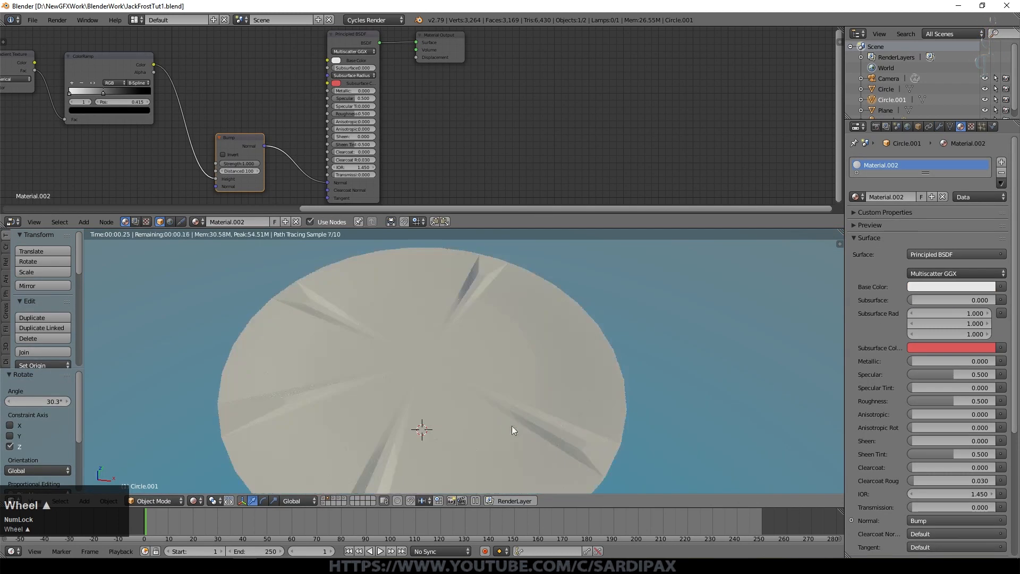
middle_click_drag(515, 426, 469, 346)
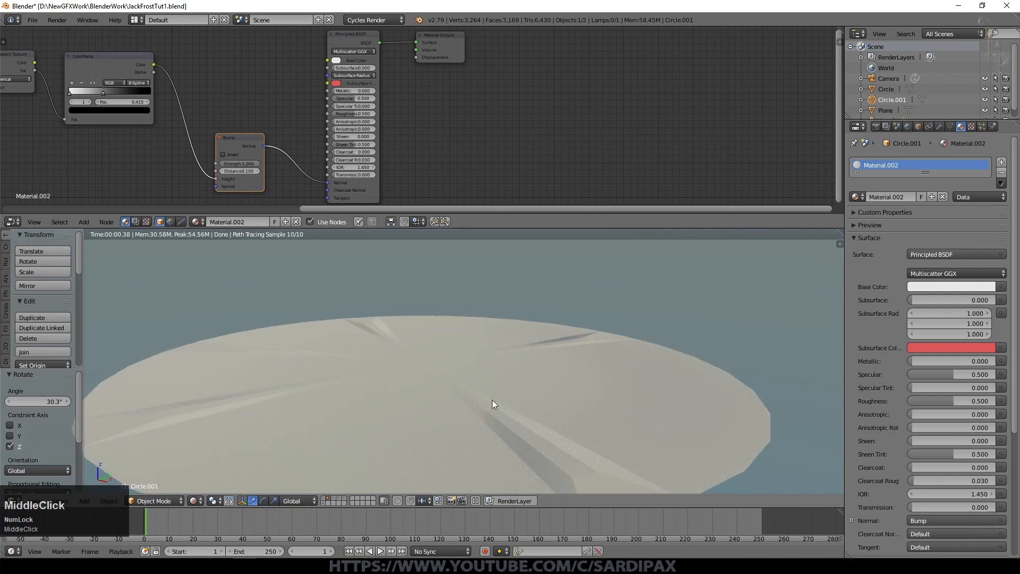
middle_click_drag(489, 394, 518, 372, "shift")
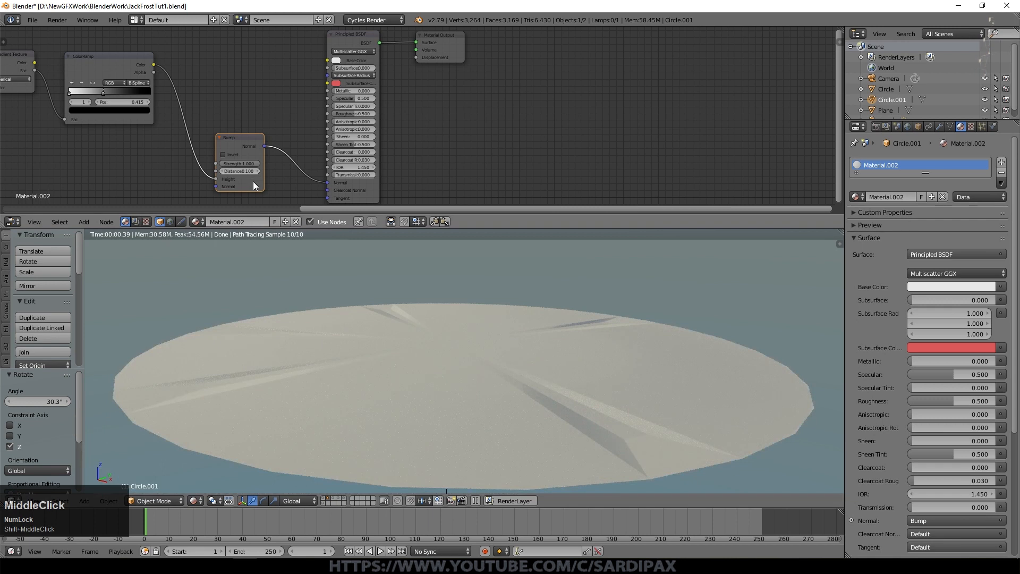
left_click(247, 164)
type(".3")
key("KP_Enter")
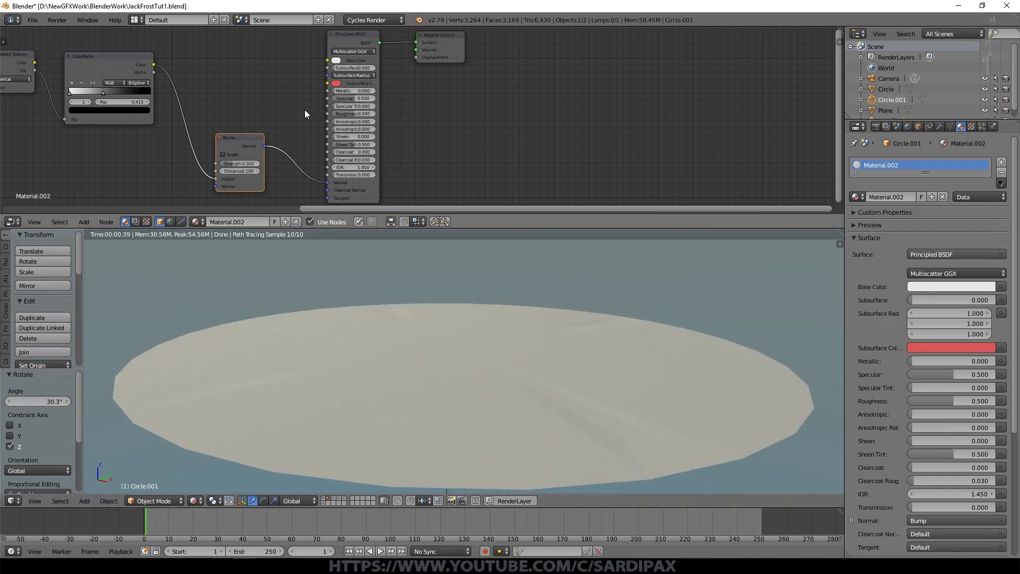
Show the bowl's layer and move the bowl to the second layer together with the disc
left_click(324, 499)
right_click(356, 313)
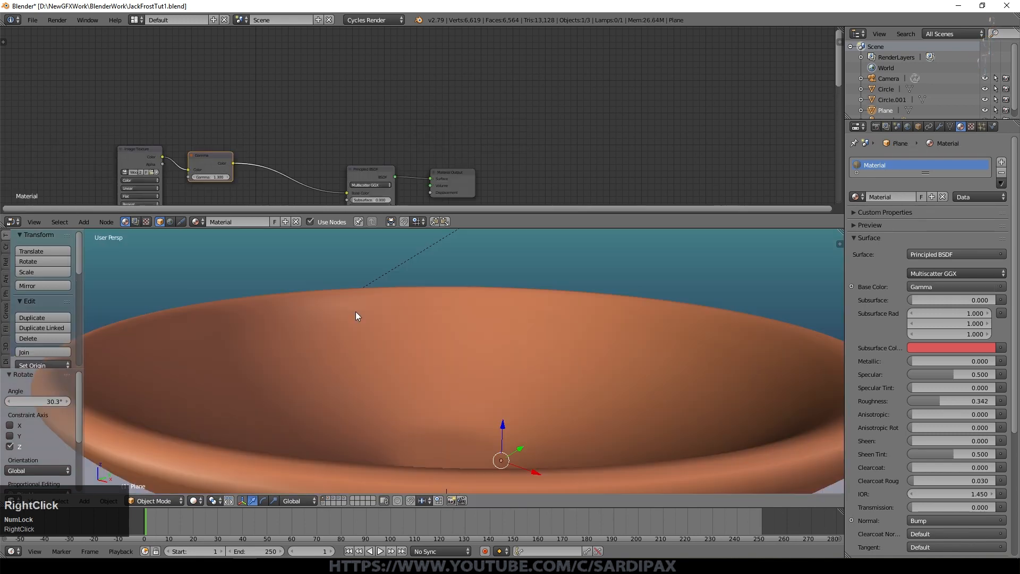
scroll(358, 329, "down", 3)
right_click(454, 365)
key("m")
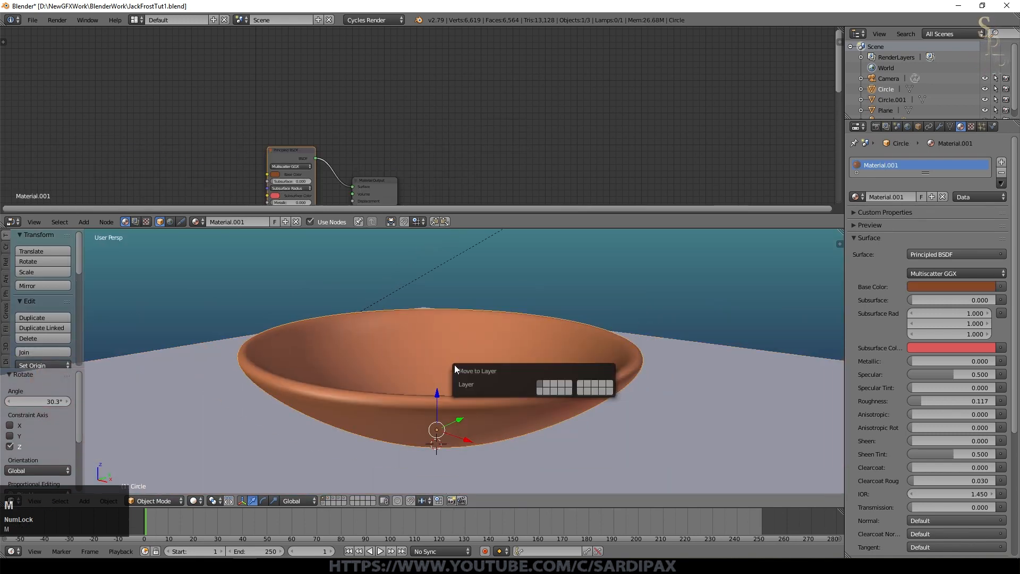
left_click(547, 383)
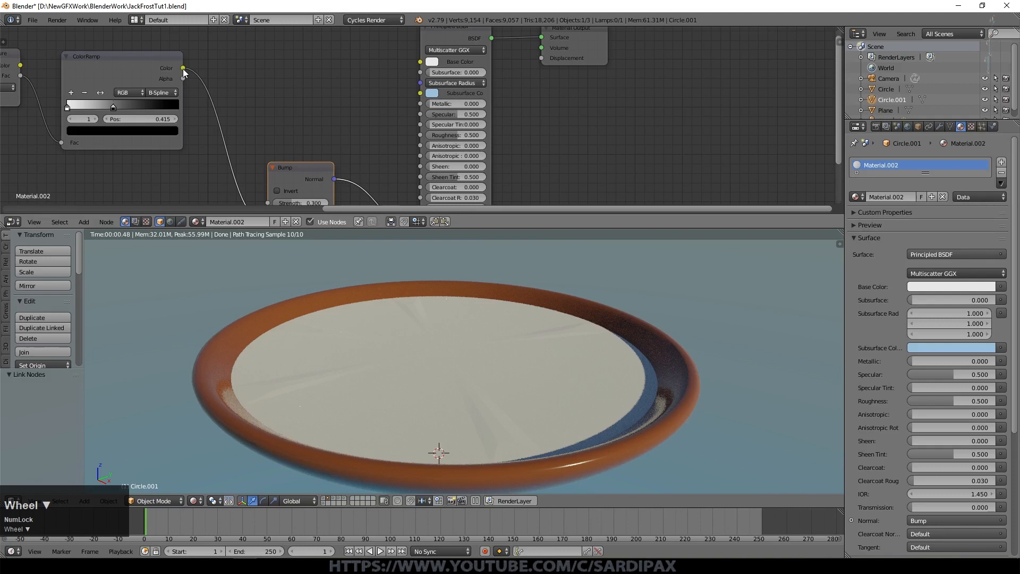
Connect the disc material's ColorRamp Color output to the Principled BSDF Transmission input and reposition the Bump node below the new link
left_click_drag(182, 69, 364, 92)
scroll(361, 106, "down", 4)
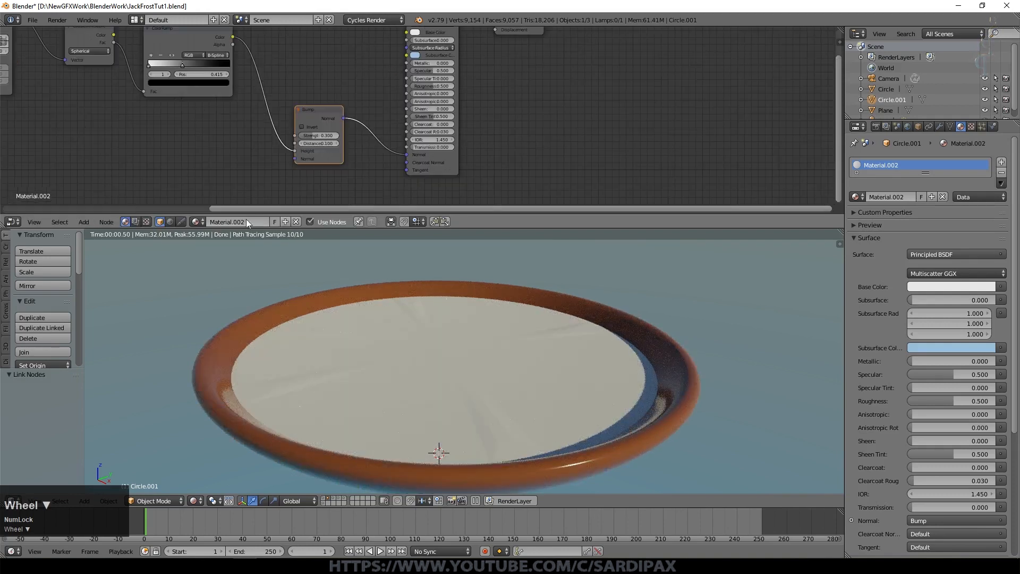
left_click(193, 41)
scroll(388, 91, "up", 2)
left_click_drag(156, 58, 401, 161)
left_click(265, 123)
left_click_drag(266, 123, 237, 156)
Add an Invert color node on the link between the ColorRamp and the Transmission input
left_click(83, 221)
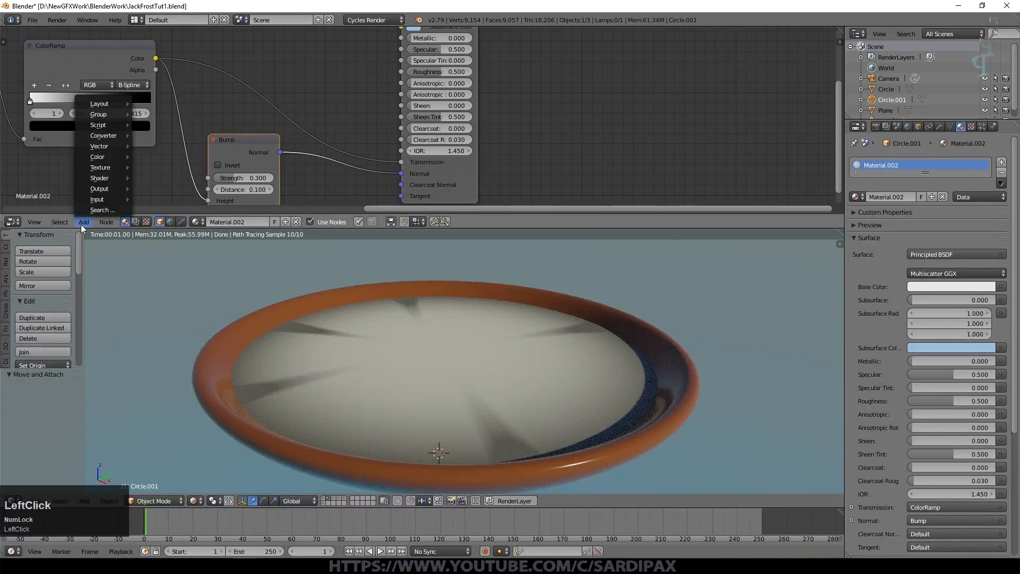
mouse_move(104, 157)
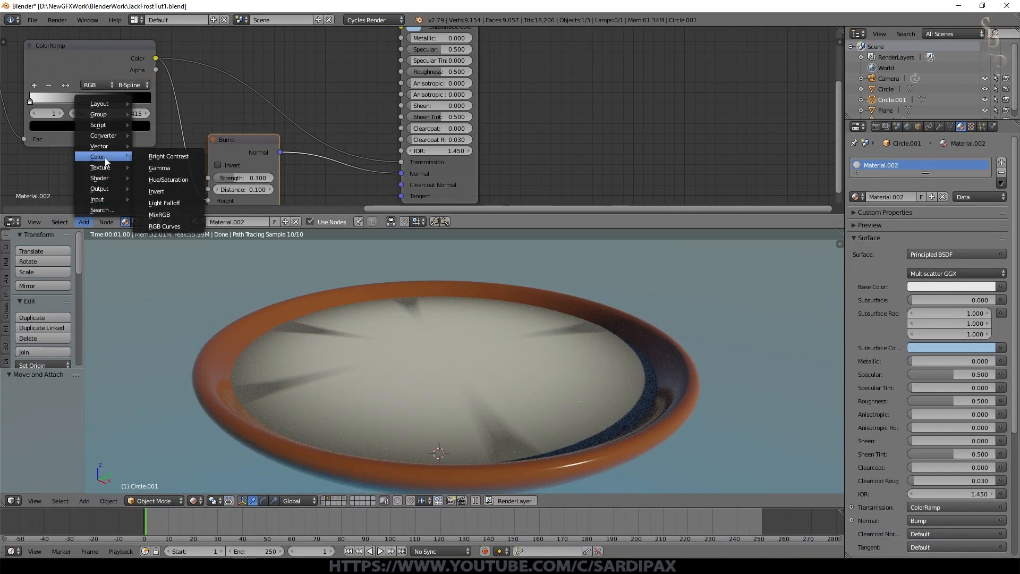
left_click(162, 189)
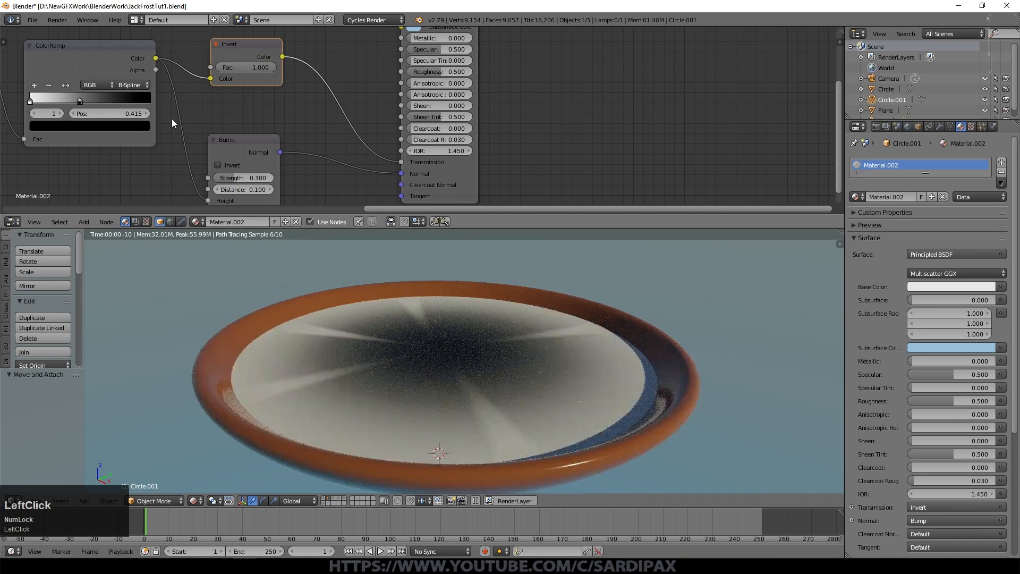
Set the ColorRamp interpolation to Ease to sharpen the edge of the disc's transparent centre
scroll(409, 355, "up", 4)
scroll(441, 333, "up", 5)
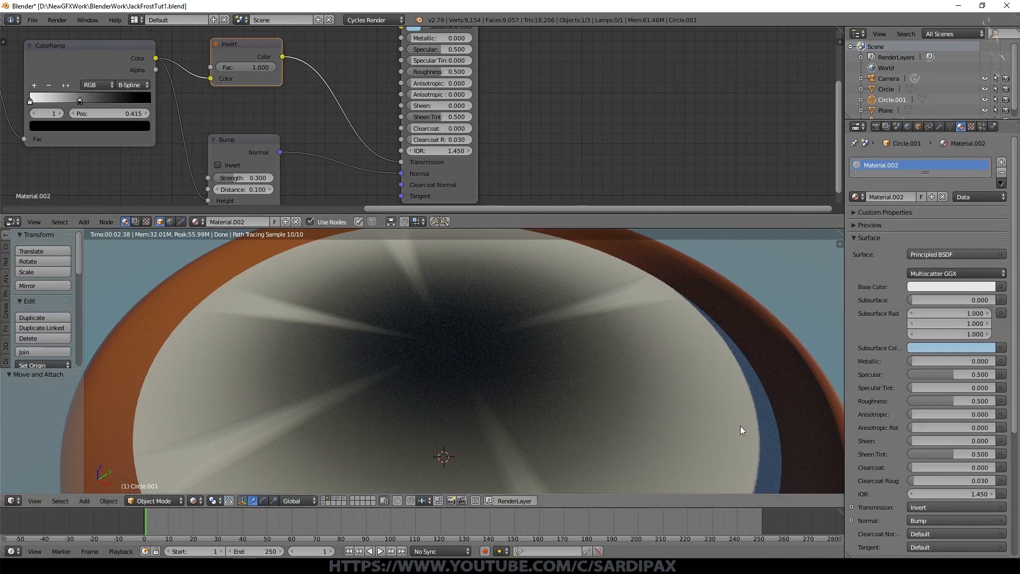
middle_click_drag(274, 95, 289, 138)
left_click(148, 127)
left_click(152, 116)
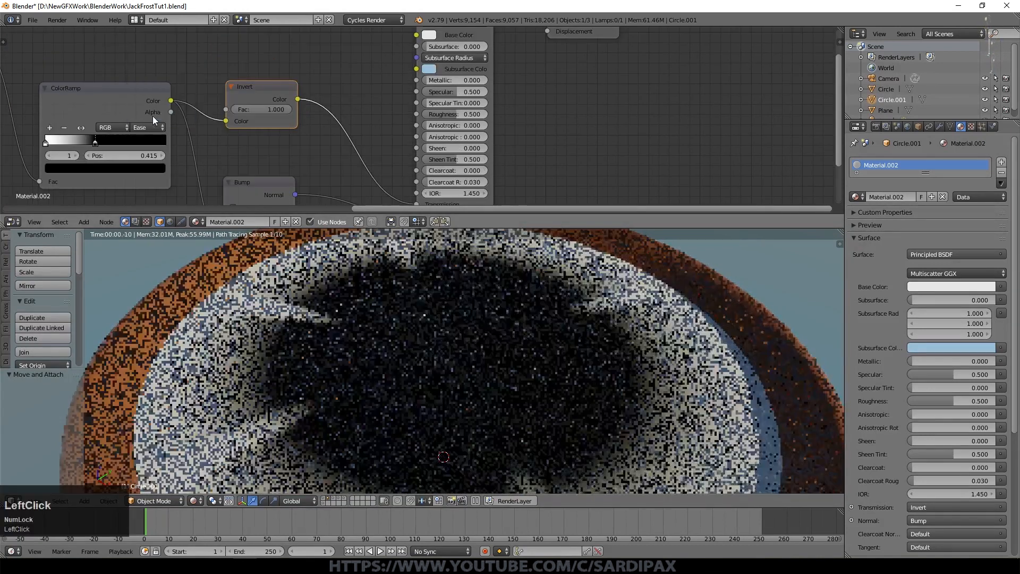
middle_click(477, 278)
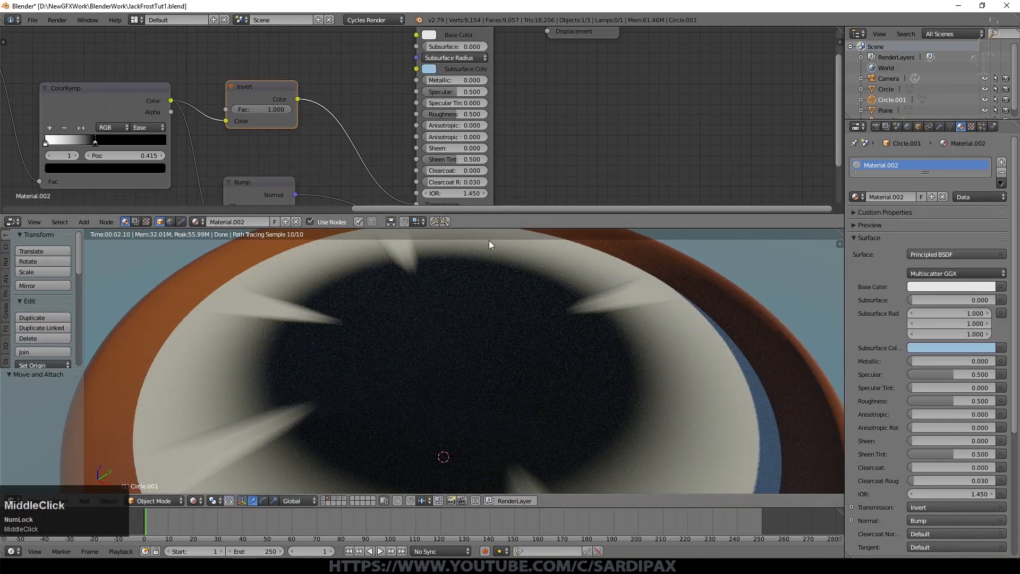
Connect the ColorRamp Color output to the Principled BSDF Roughness input and shift the Invert node down
left_click_drag(170, 100, 183, 94)
left_click_drag(266, 78, 420, 115)
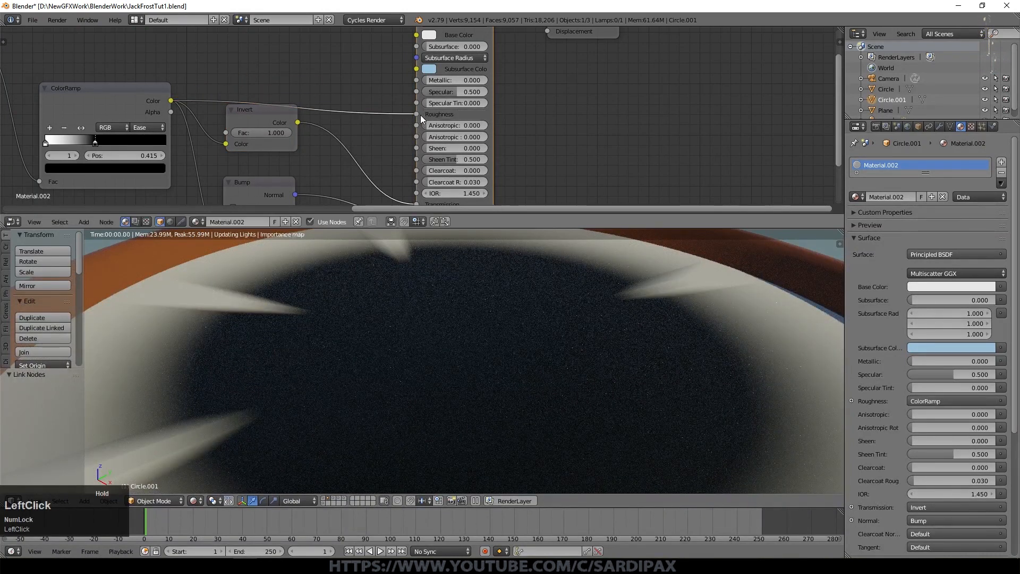
scroll(477, 337, "down", 1)
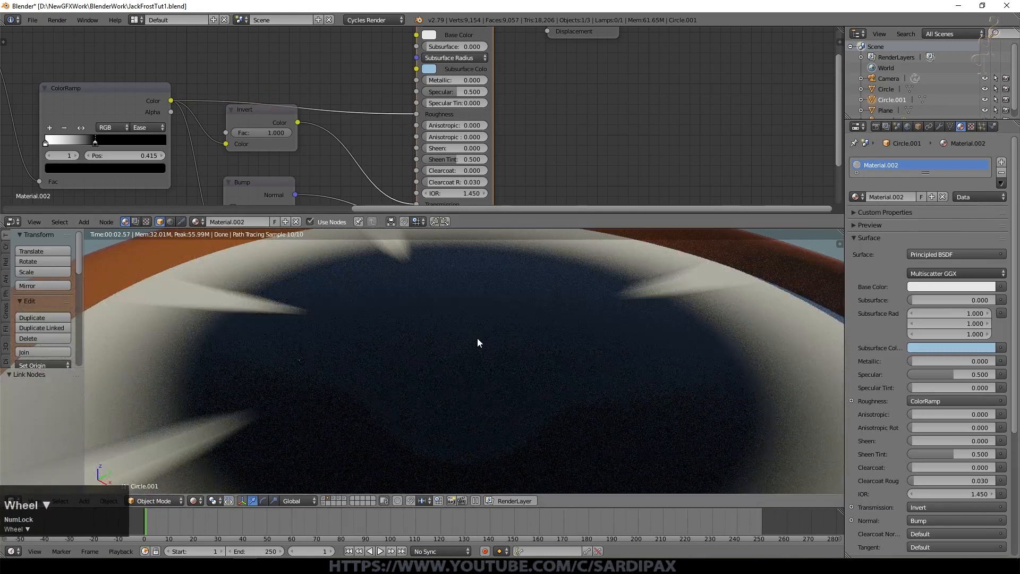
scroll(477, 336, "down", 1)
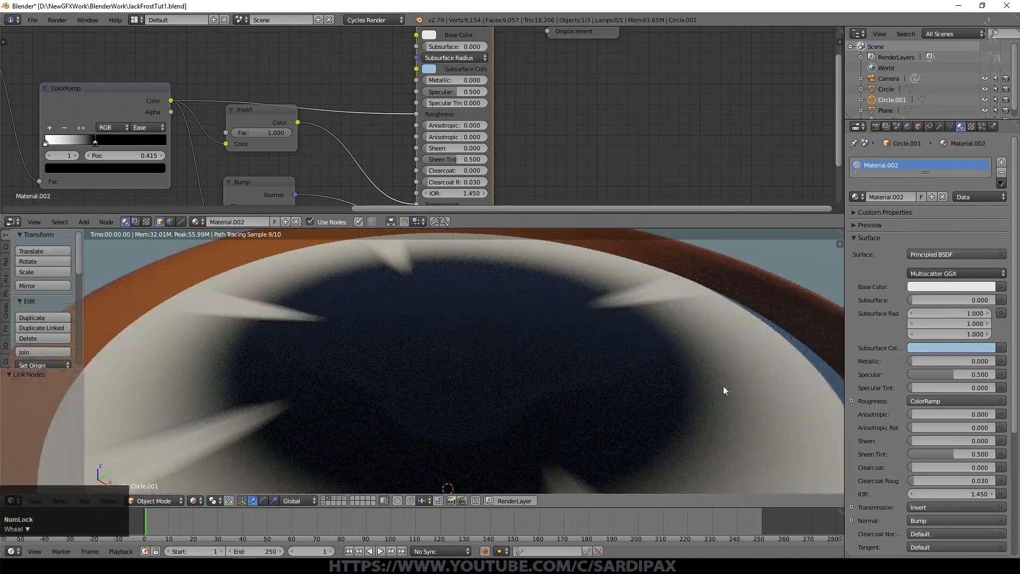
Add a Math node on the link between the ColorRamp and Roughness, moving the Invert node down to make room
left_click_drag(253, 108, 257, 119)
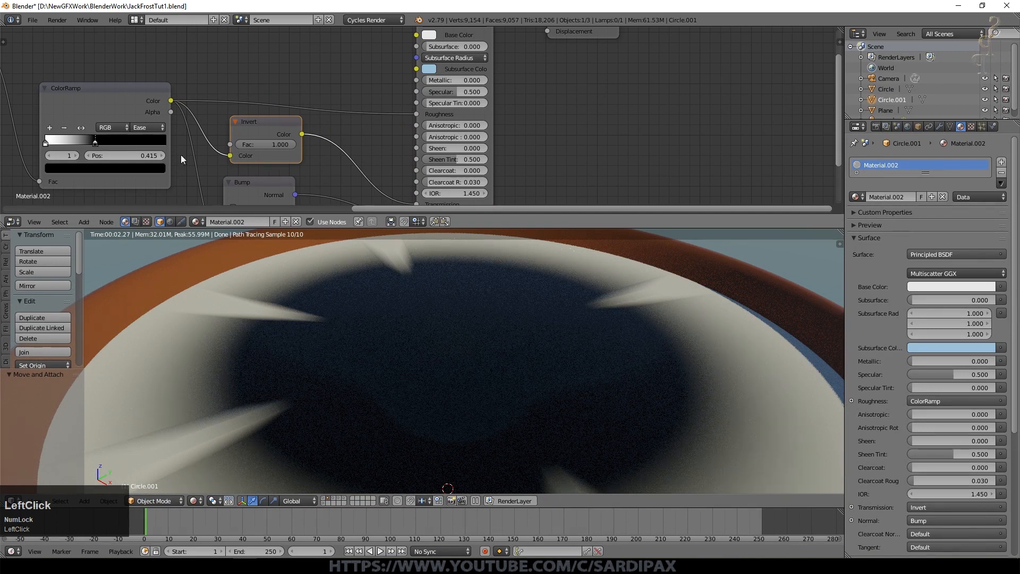
left_click(85, 221)
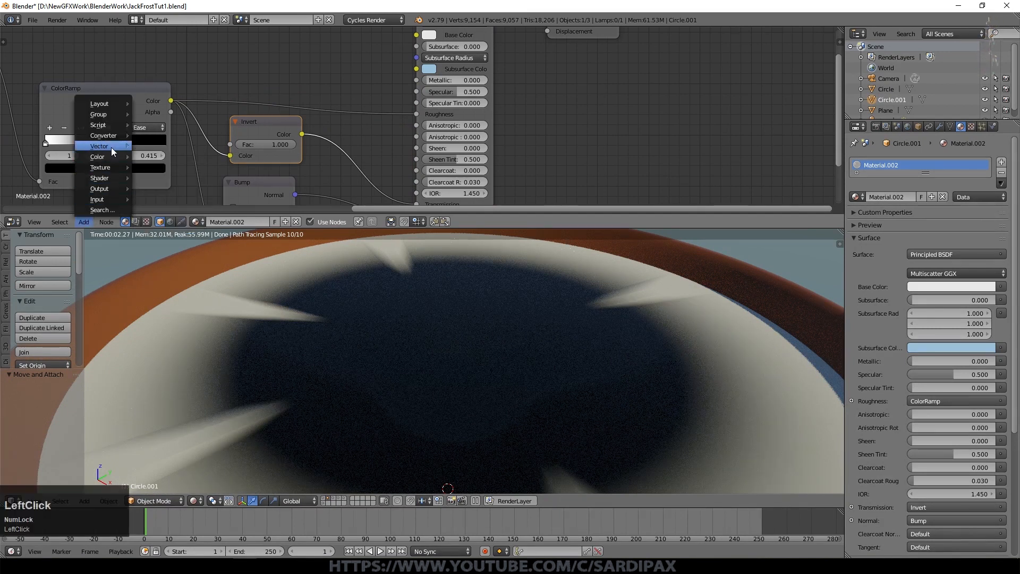
mouse_move(110, 138)
left_click(167, 194)
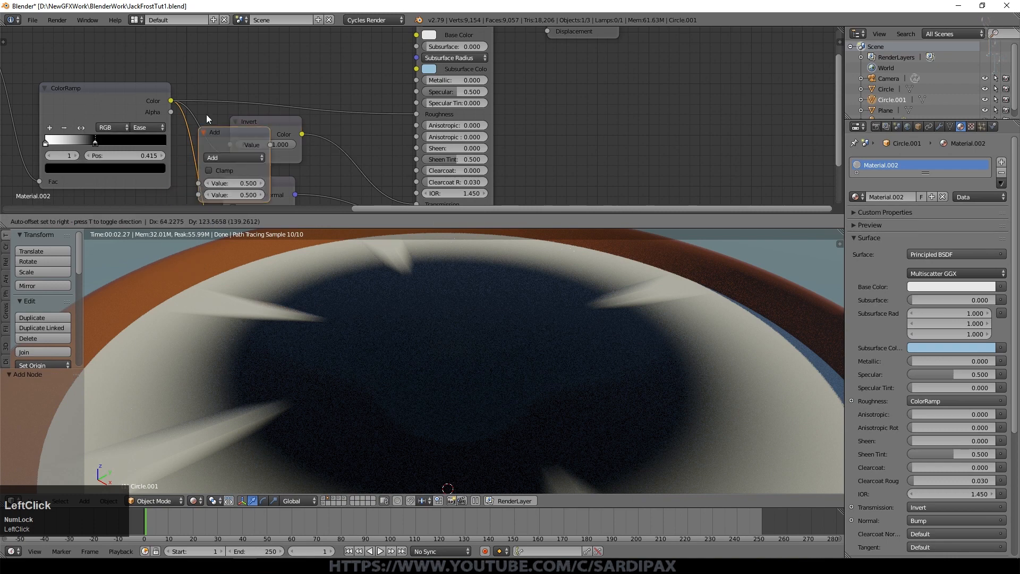
left_click(258, 71)
Set the Math node's operation to Multiply and raise its second value to 1.100
left_click(258, 71)
left_click(260, 105)
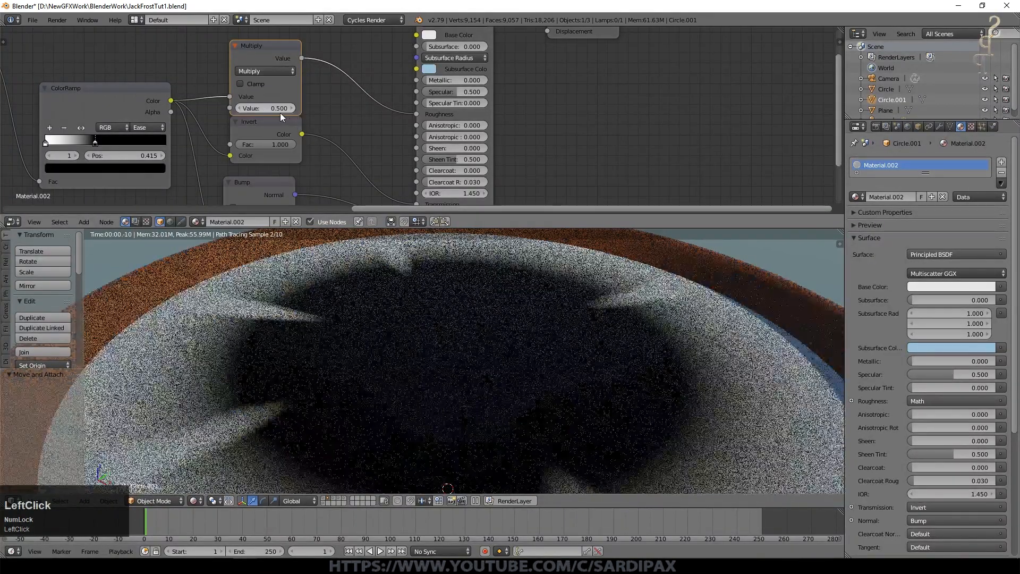
left_click(291, 109)
left_click(291, 109)
left_click(291, 109)
left_click(291, 109)
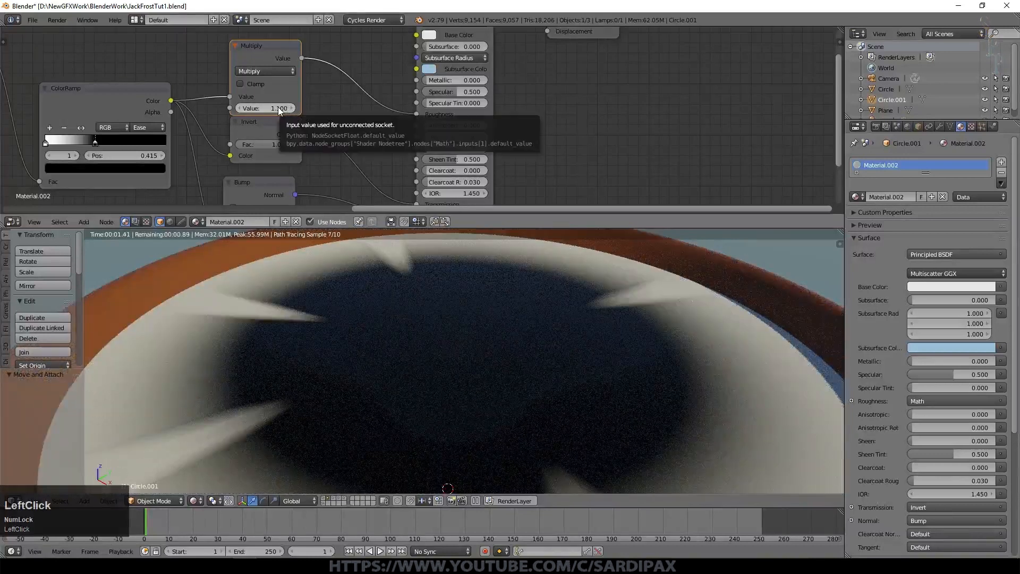
Try a second value of 0 on the Multiply node that feeds the Roughness input
left_click_drag(291, 108, 265, 109)
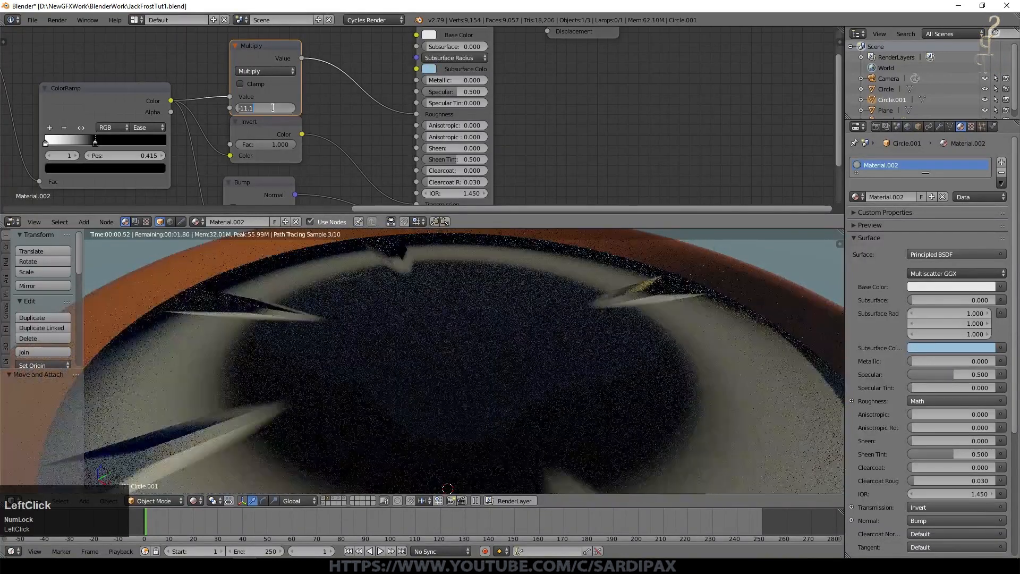
key("KP_Enter")
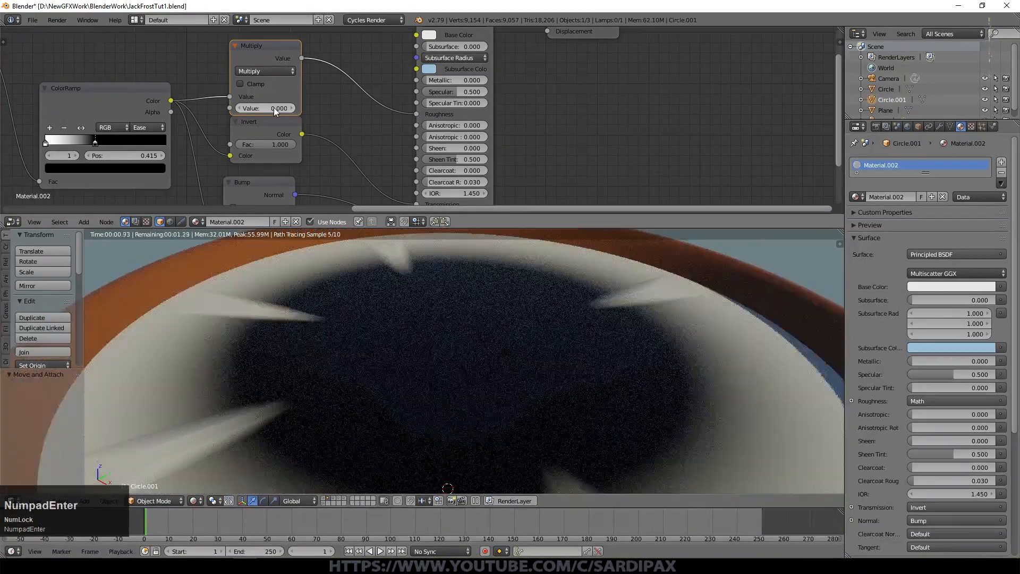
left_click(273, 108)
Link the ColorRamp Color output directly to the Principled BSDF Roughness input and delete the Multiply node
left_click(314, 106)
left_click_drag(229, 96, 413, 115)
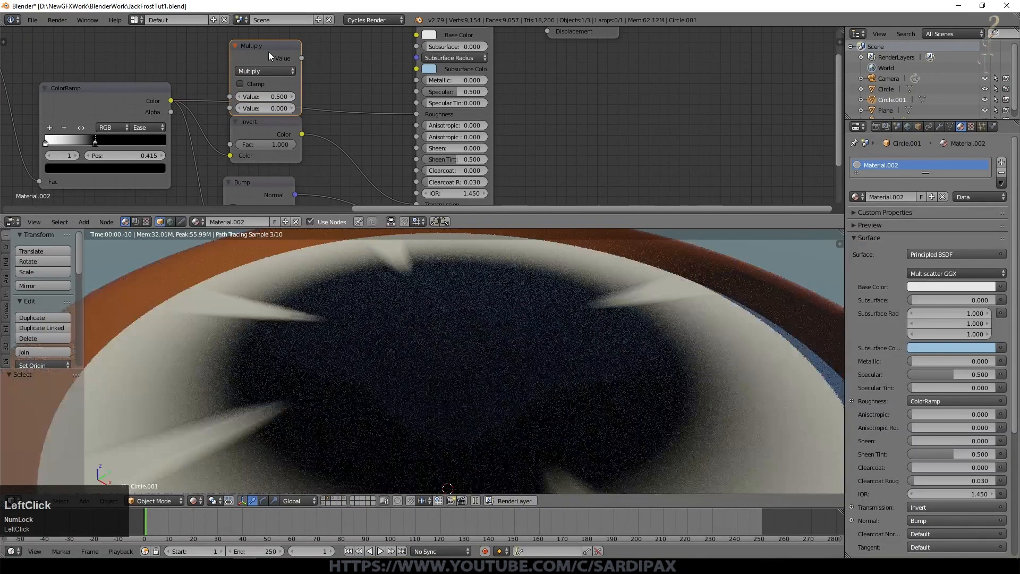
key("Delete")
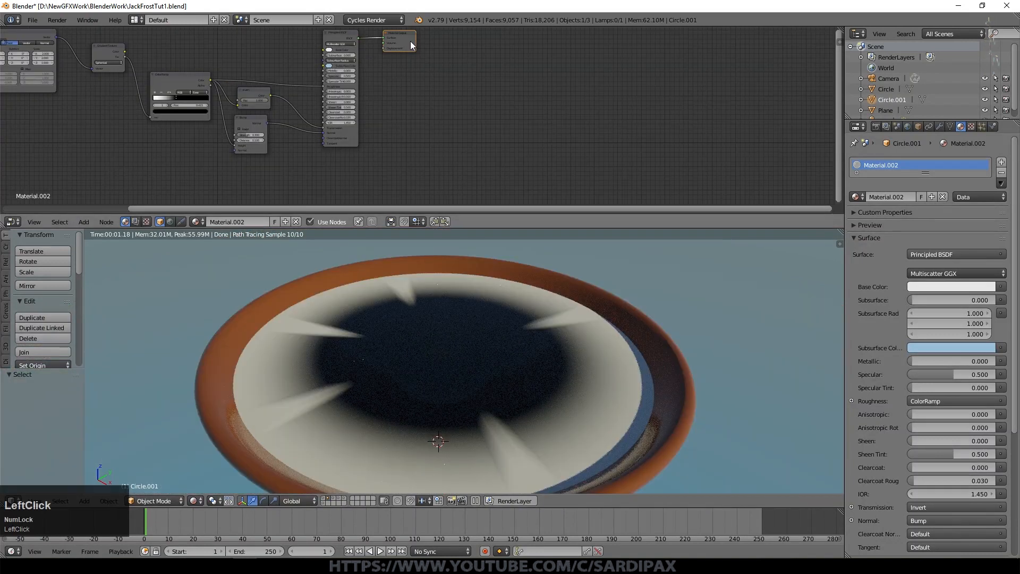
Move the Material Output node away from the Principled BSDF and add a Noise Texture node in the freed space
left_click_drag(410, 40, 490, 70)
scroll(503, 104, "up", 2)
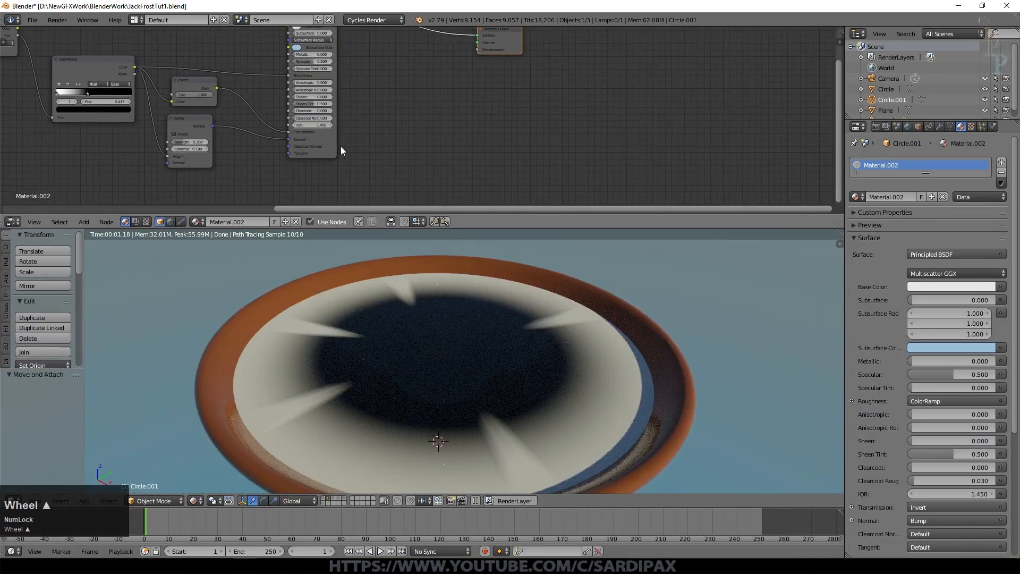
scroll(470, 72, "up", 1)
key("KP_Decimal")
left_click(83, 222)
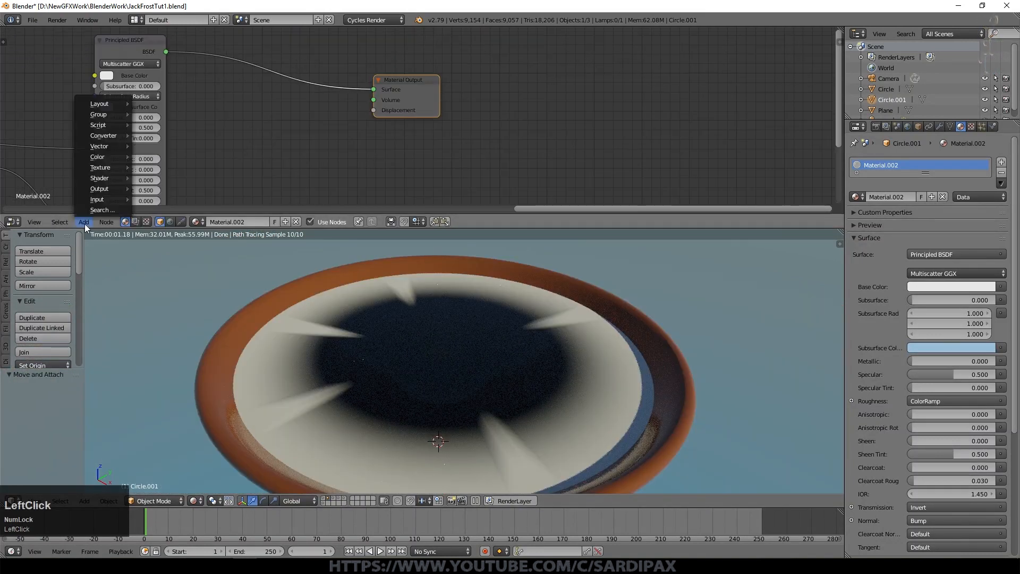
mouse_move(102, 171)
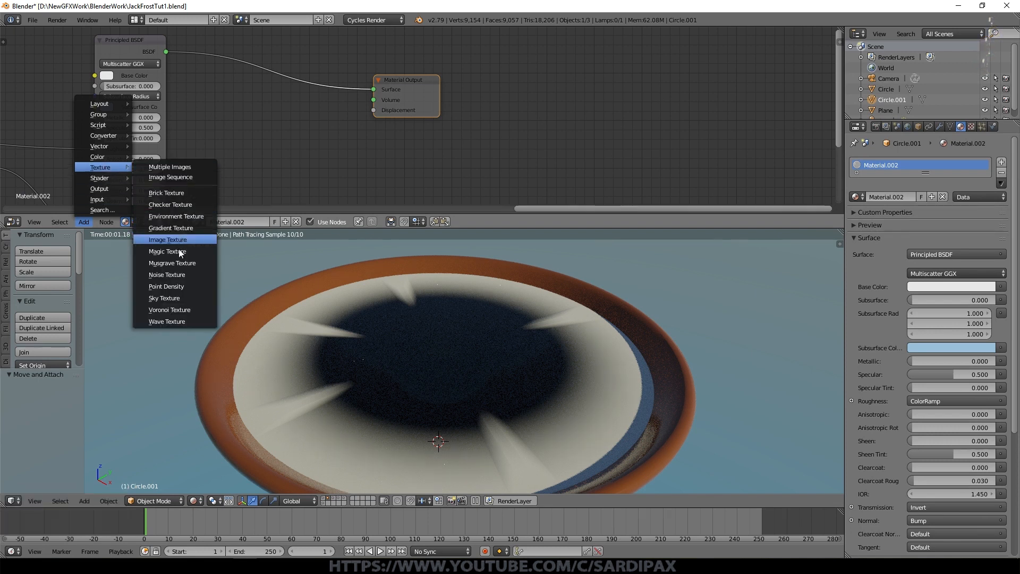
left_click(179, 271)
left_click(217, 121)
Connect the Noise Texture Fac output to the Material Output Displacement input and set the noise Scale to 250
left_click_drag(285, 145, 374, 110)
left_click_drag(421, 83, 565, 33)
type("250")
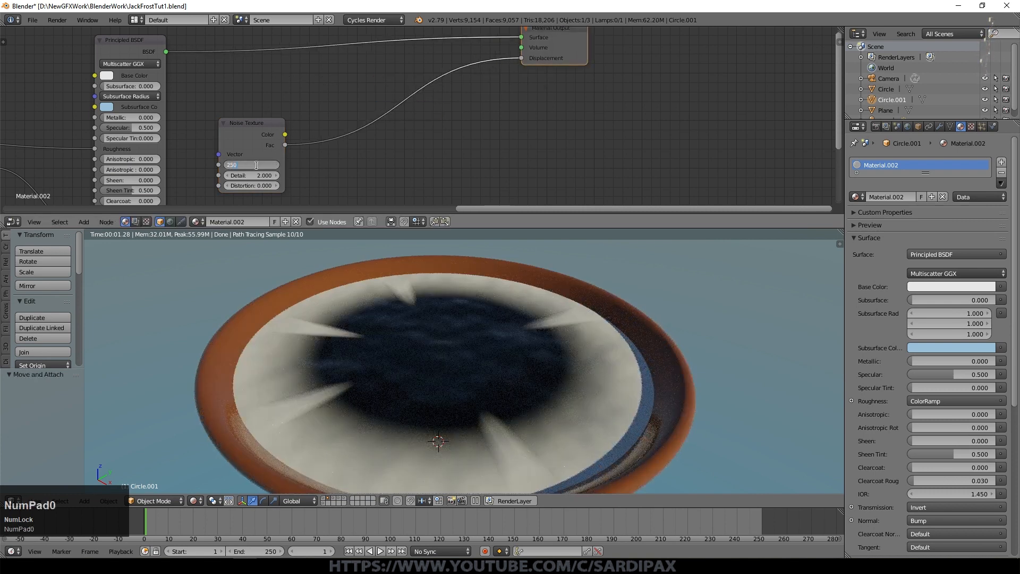
key("KP_Enter")
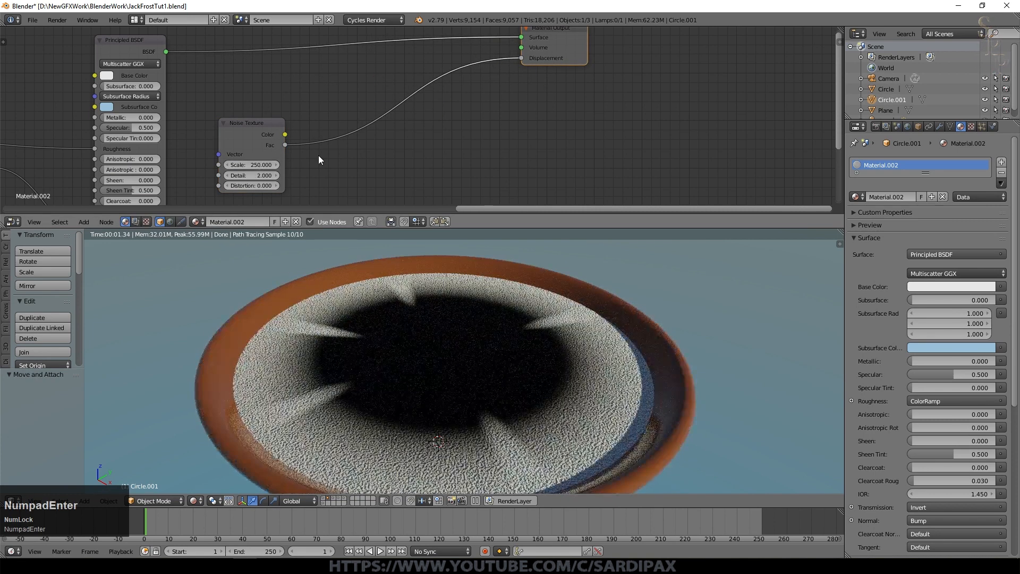
Insert a ColorRamp between the Noise Texture and Displacement, bringing its stops close together with the white one at 0.541
left_click(87, 222)
mouse_move(114, 139)
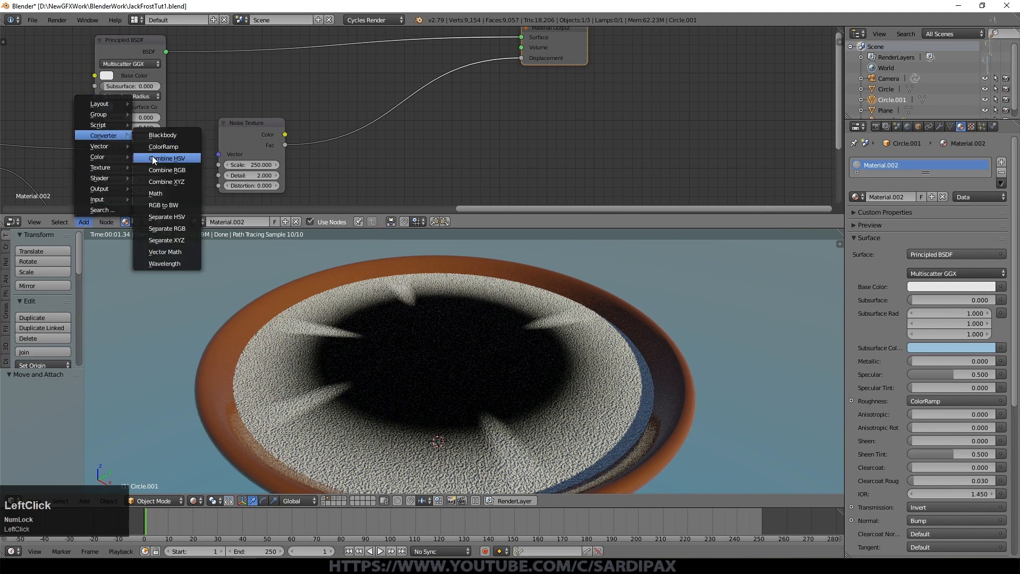
left_click(185, 146)
left_click(323, 143)
left_click_drag(330, 141, 365, 145)
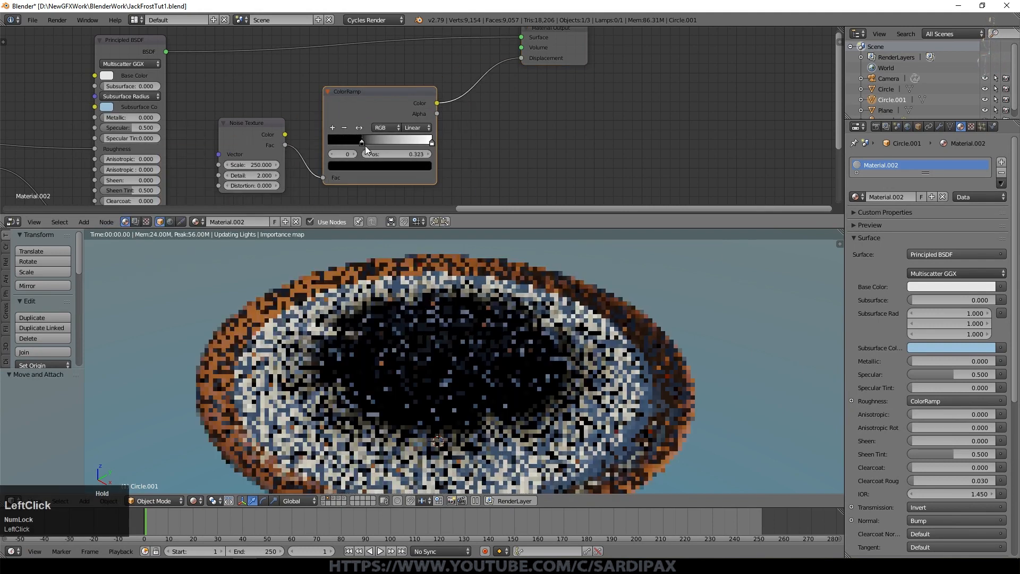
left_click_drag(432, 142, 384, 140)
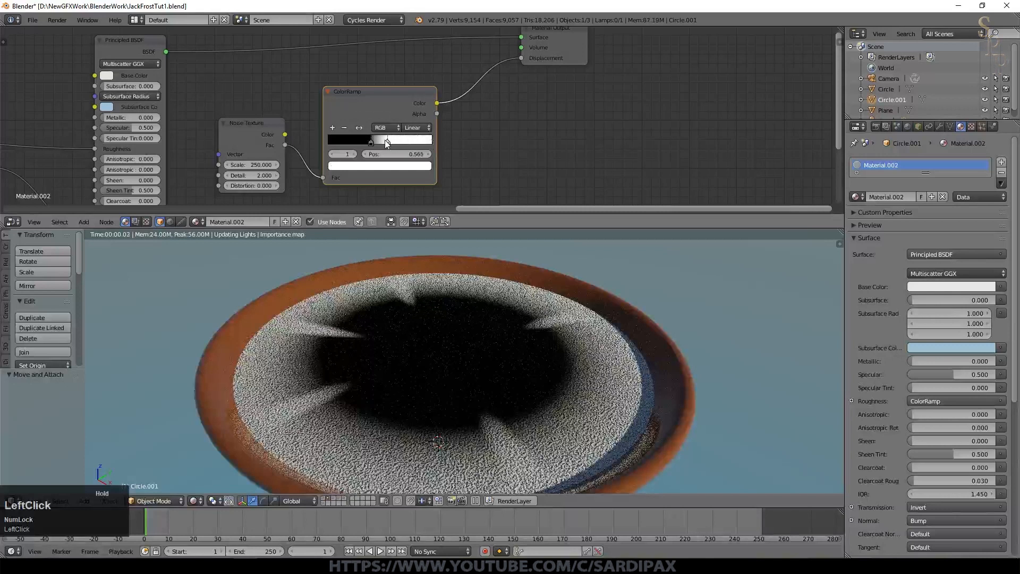
Set the Noise Texture Detail to 32
left_click(252, 176)
type("22")
key("KP_Enter")
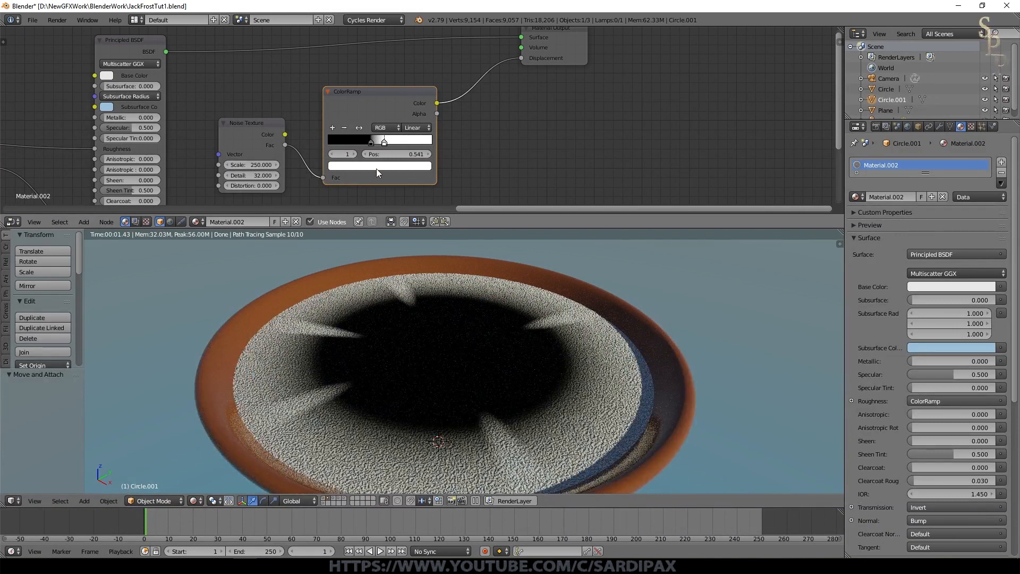
Insert a Math node between the noise ColorRamp and the Displacement input and set its operation to Multiply
left_click(84, 222)
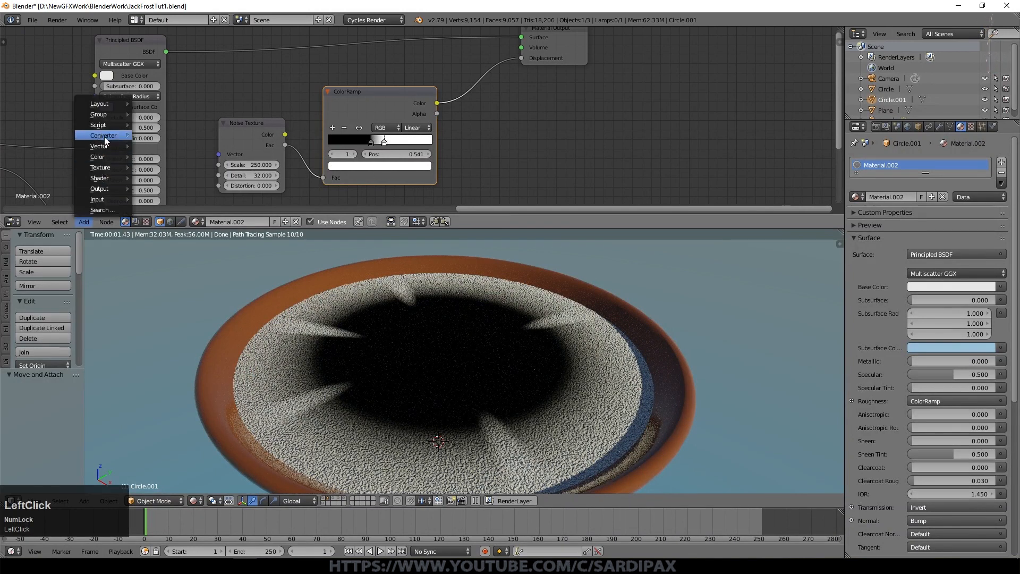
mouse_move(106, 136)
left_click(164, 195)
left_click(464, 68)
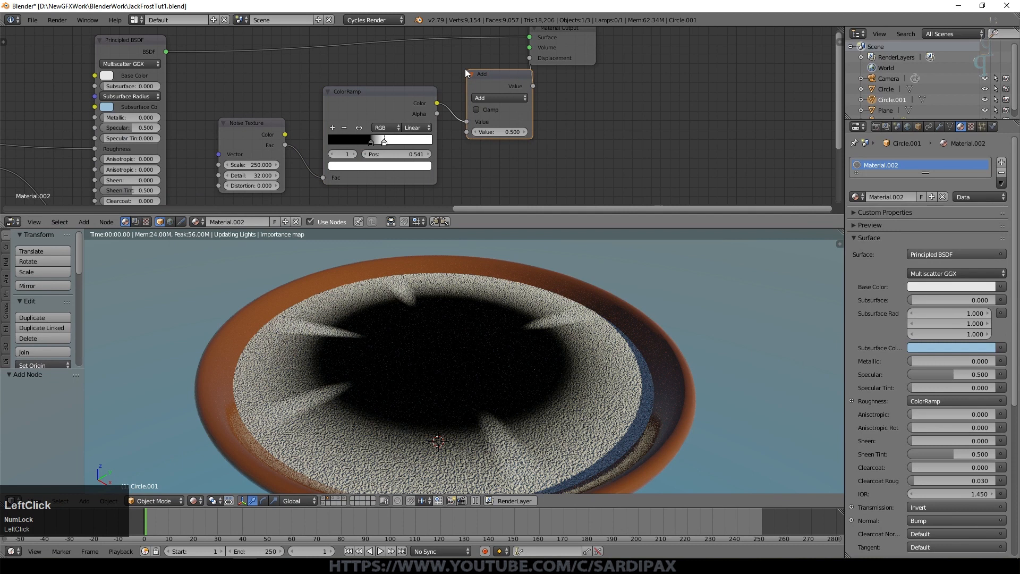
left_click(511, 98)
left_click(504, 129)
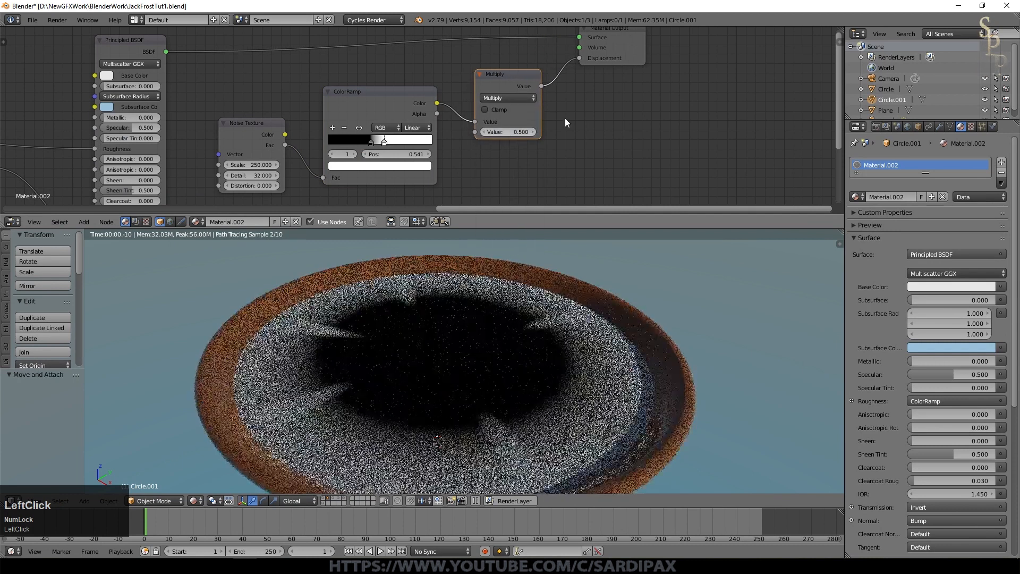
Set the Multiply node's second value to 0.005 and check the subtle displacement on the disc up close
middle_click_drag(518, 130, 428, 137)
left_click(429, 138)
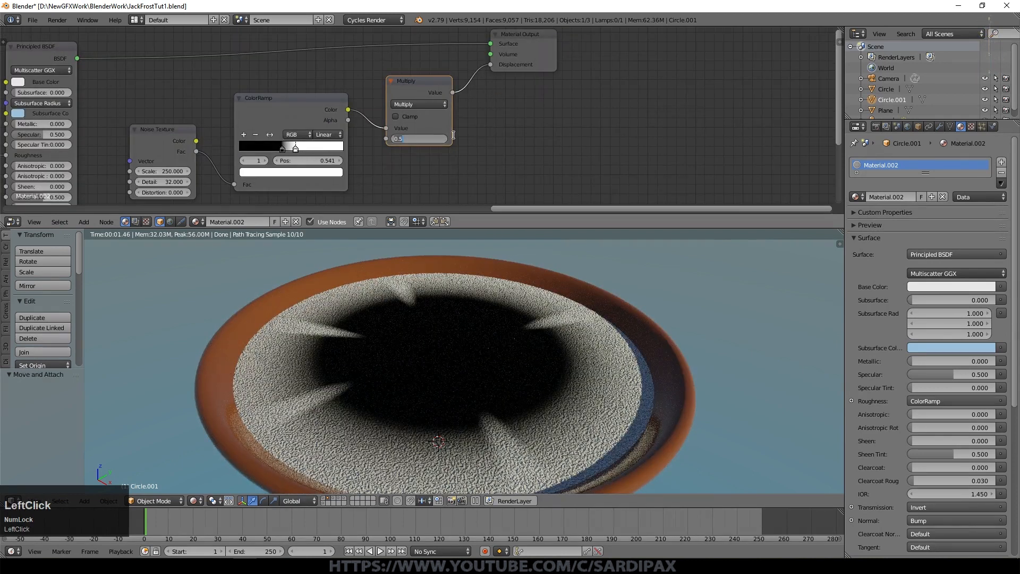
type("00")
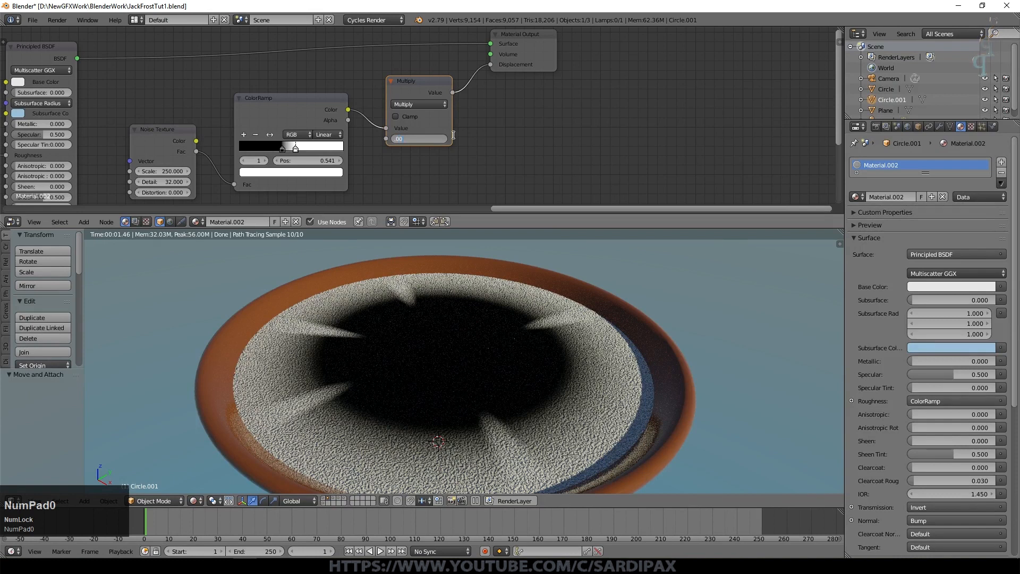
key("Return")
scroll(228, 337, "up", 3)
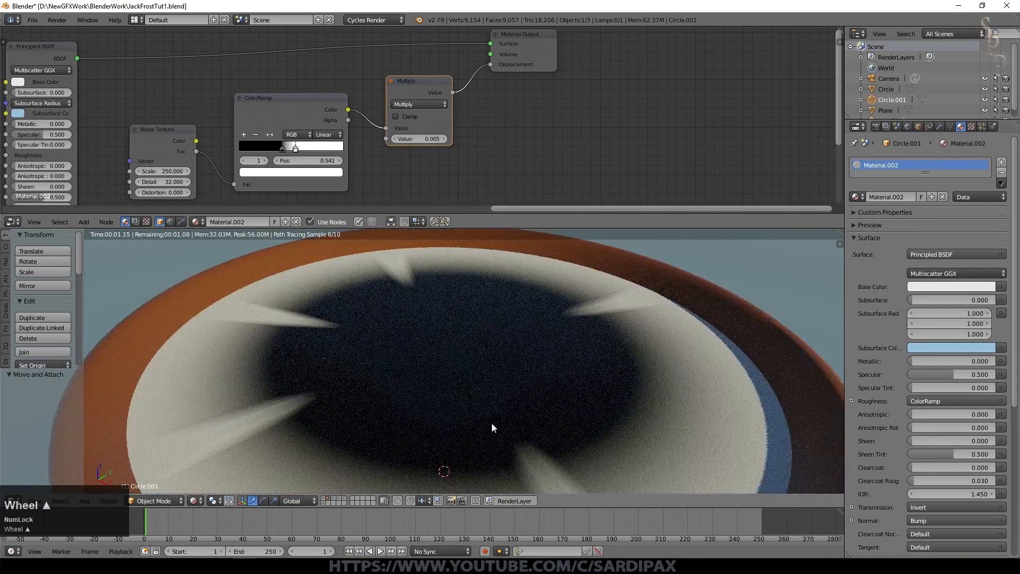
scroll(557, 332, "up", 1)
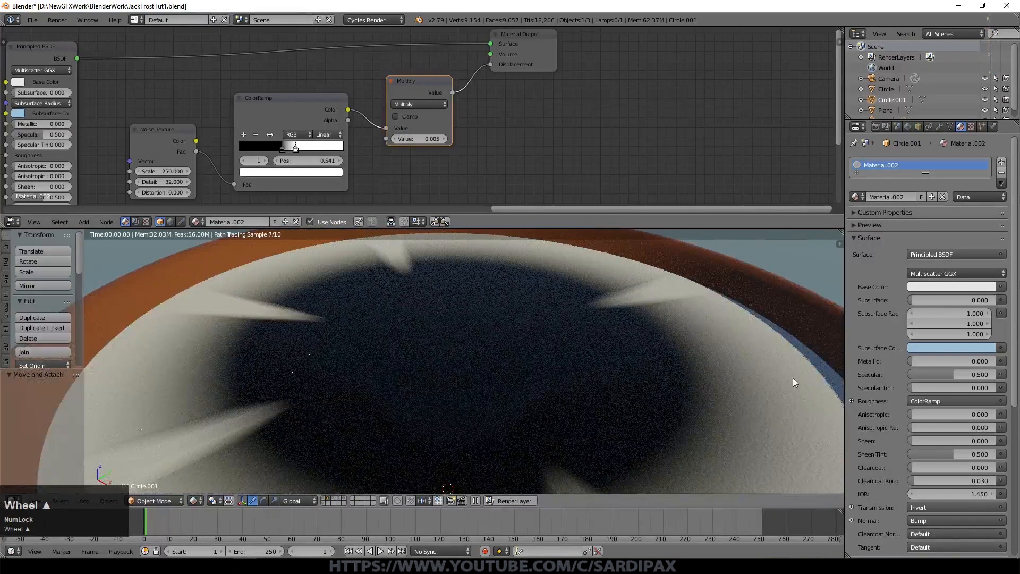
scroll(553, 365, "down", 3)
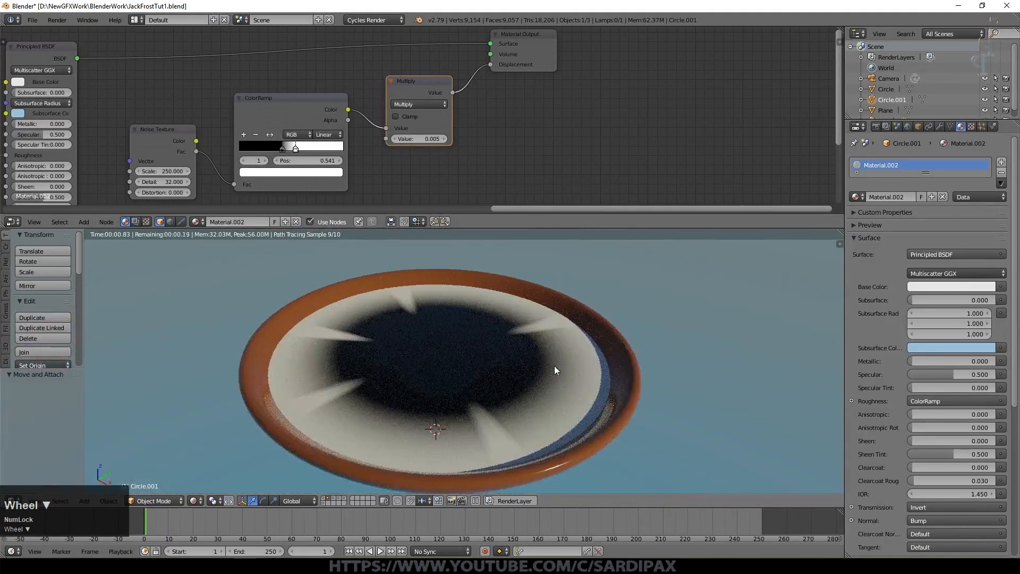
scroll(485, 145, "up", 1)
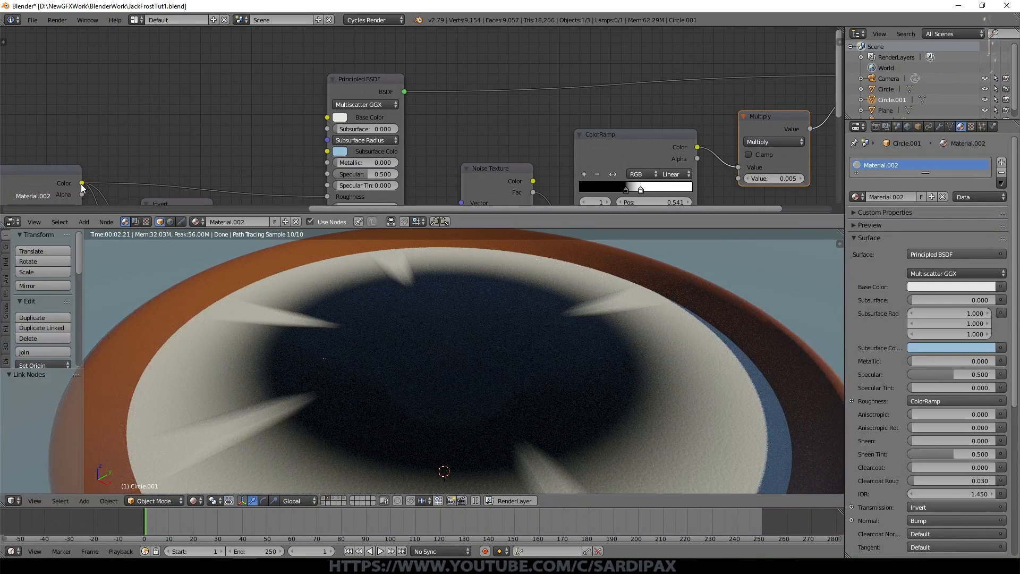
Try driving the Principled BSDF Subsurface input with the gradient ColorRamp's Color output, and remove that link again
left_click_drag(81, 184, 328, 129)
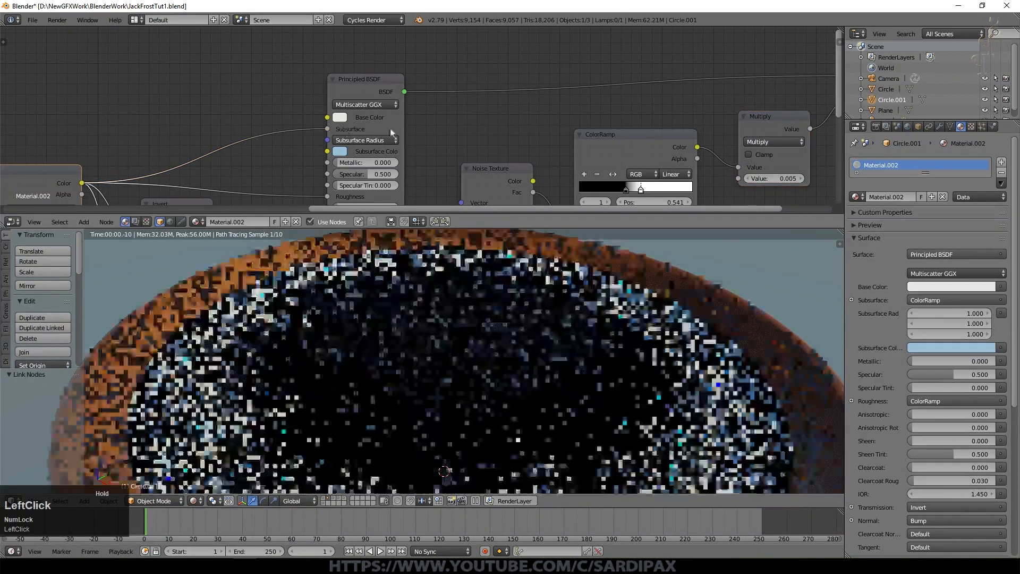
left_click(339, 151)
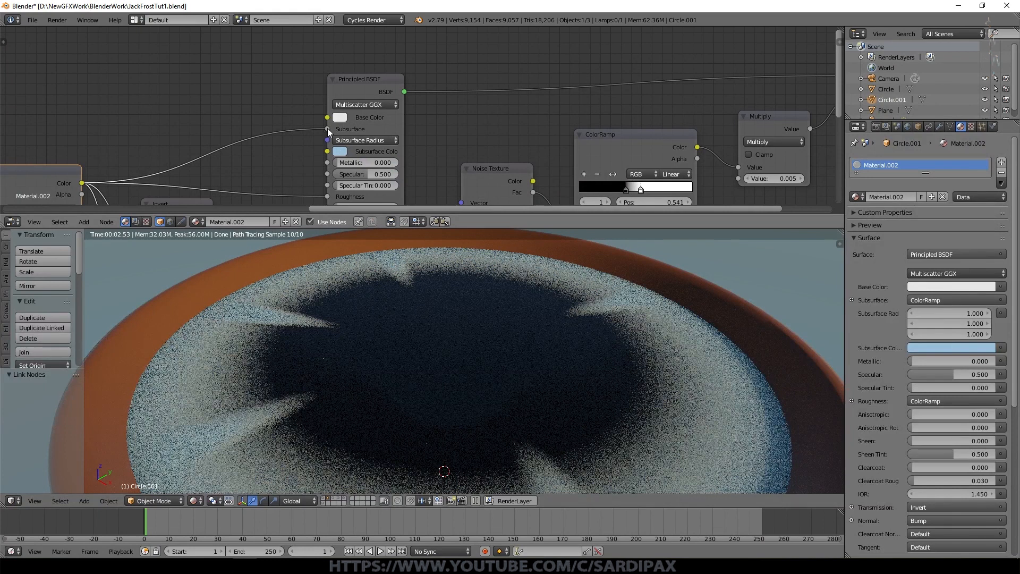
left_click_drag(327, 129, 358, 133)
Lower the Fac of the Invert node feeding Transmission to 0.991
scroll(448, 127, "down", 5)
scroll(480, 133, "up", 1)
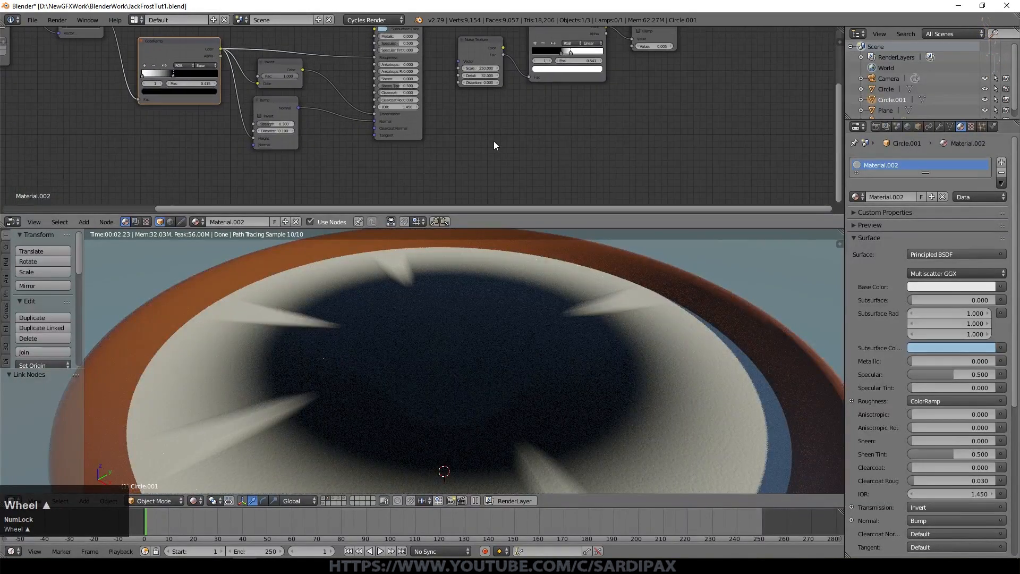
middle_click_drag(353, 180, 377, 237)
scroll(319, 101, "up", 5)
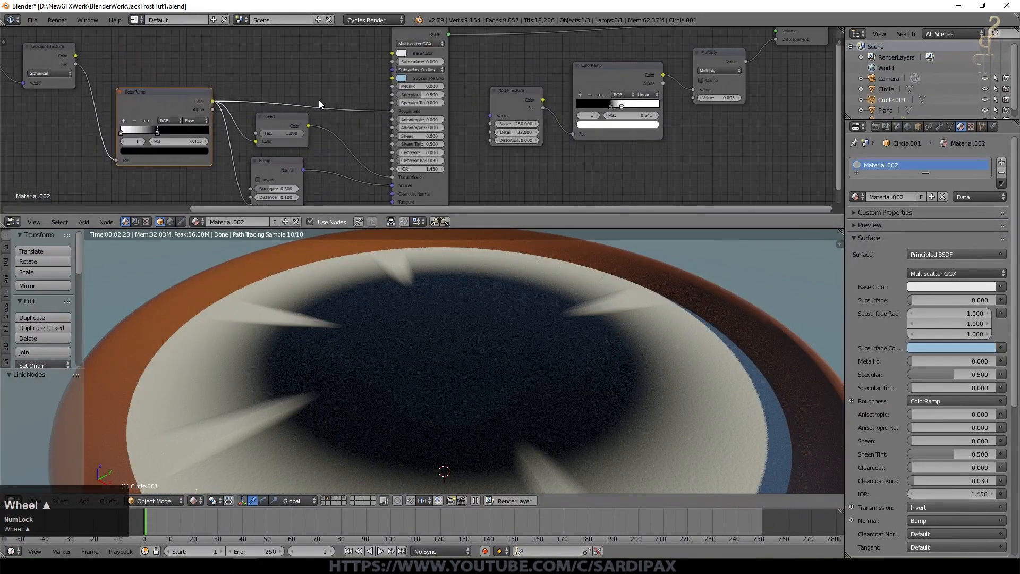
mouse_move(269, 138)
left_mouse_down()
mouse_move(252, 138)
mouse_move(267, 139)
left_mouse_up()
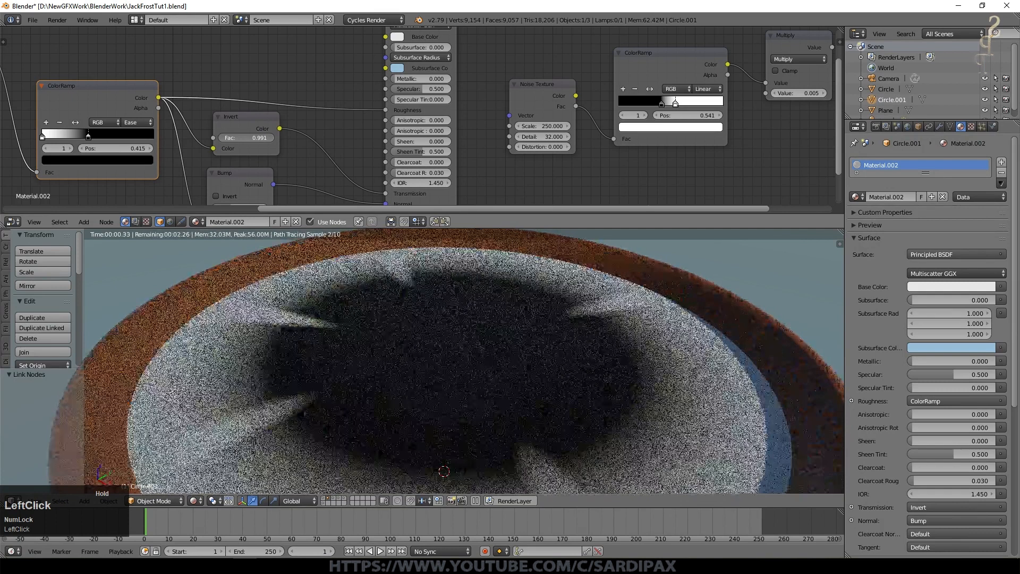
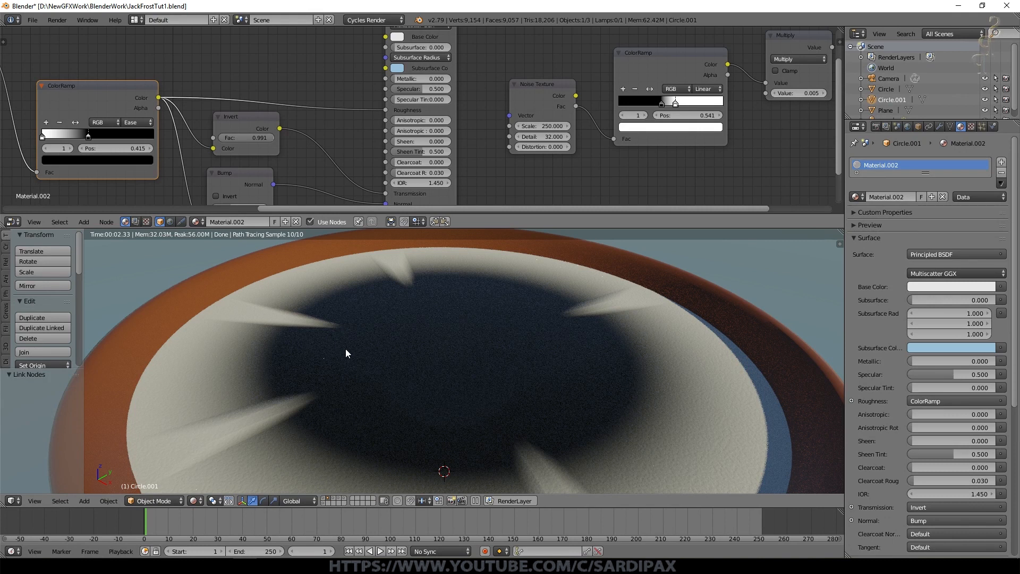
scroll(345, 349, "down", 5)
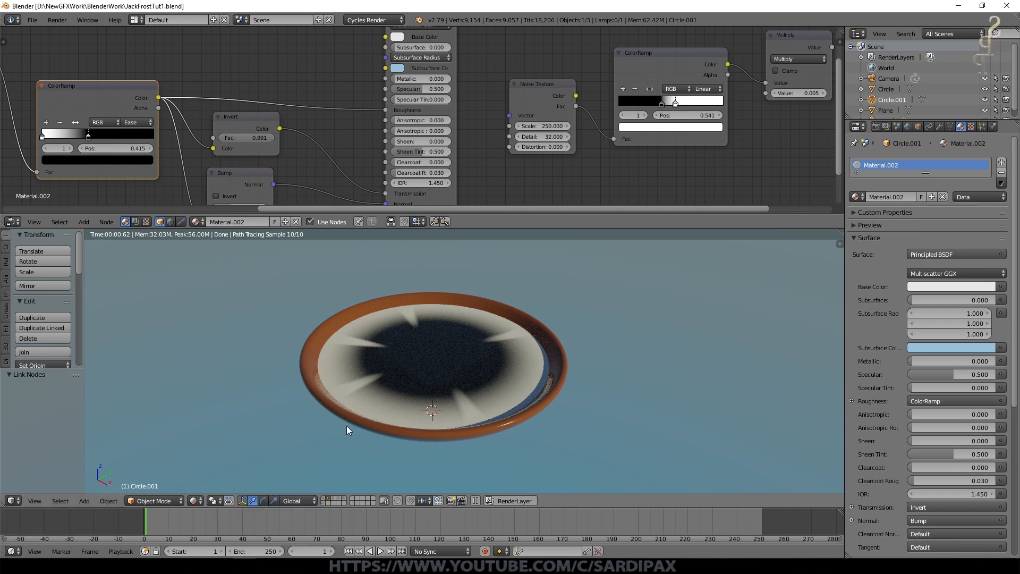
Select the wooden plane and raise it 0.245 along the Z axis under the bowl
right_click(535, 451)
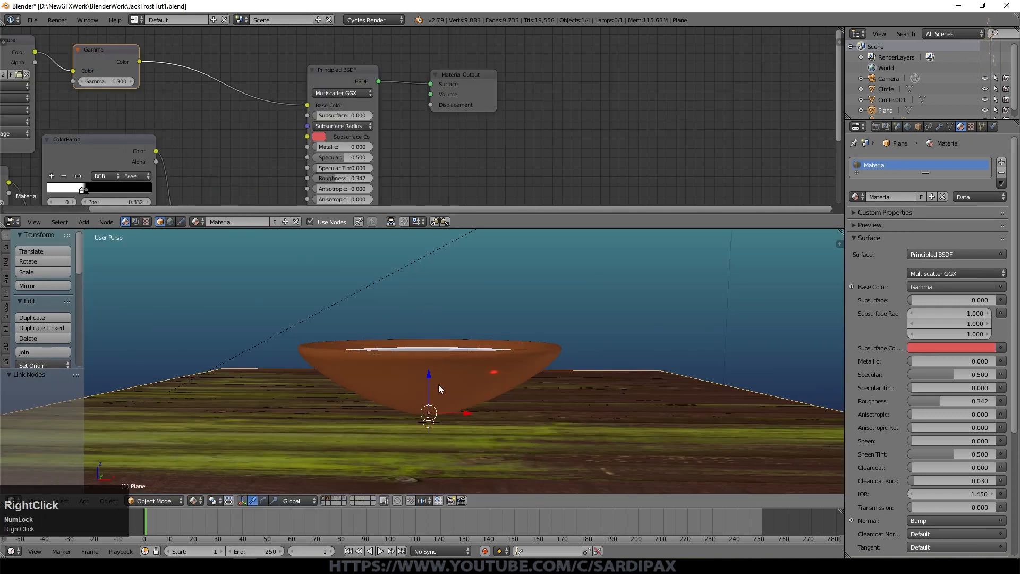
left_click_drag(430, 386, 433, 359)
middle_click_drag(432, 358, 630, 416)
right_click(690, 388)
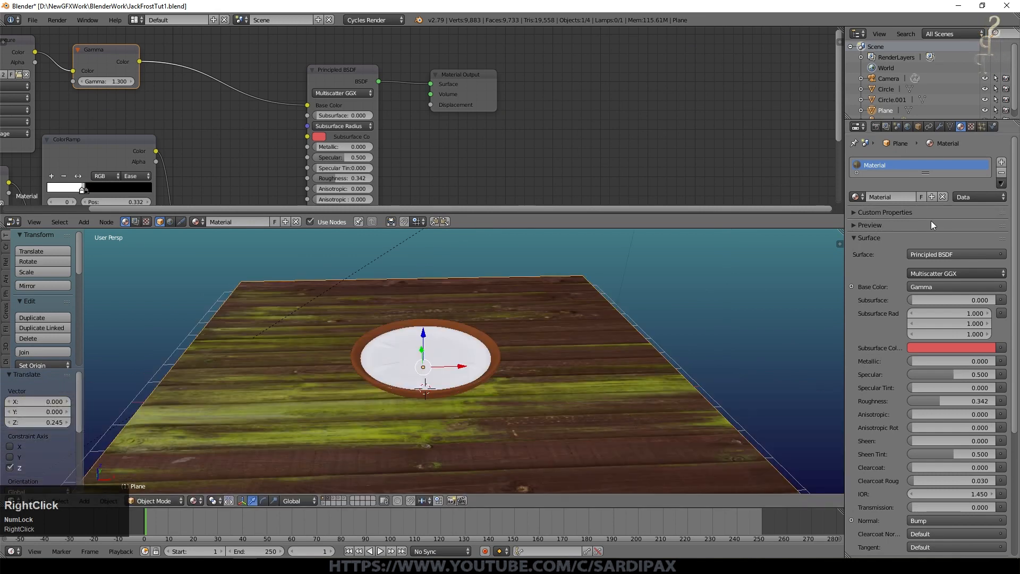
Add a new particle system to the wooden plane and set its type to Hair
left_click(982, 127)
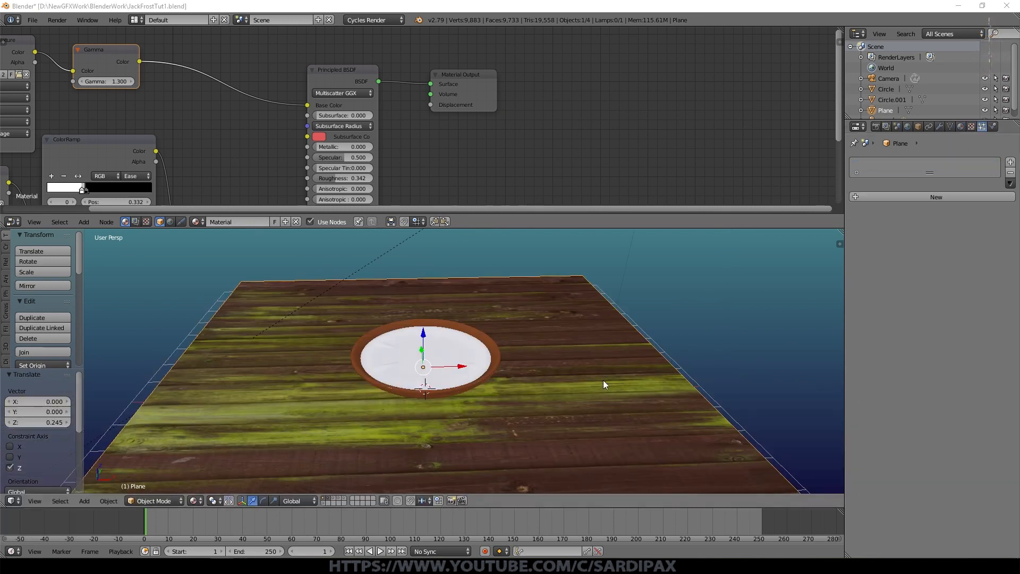
scroll(603, 381, "up", 1)
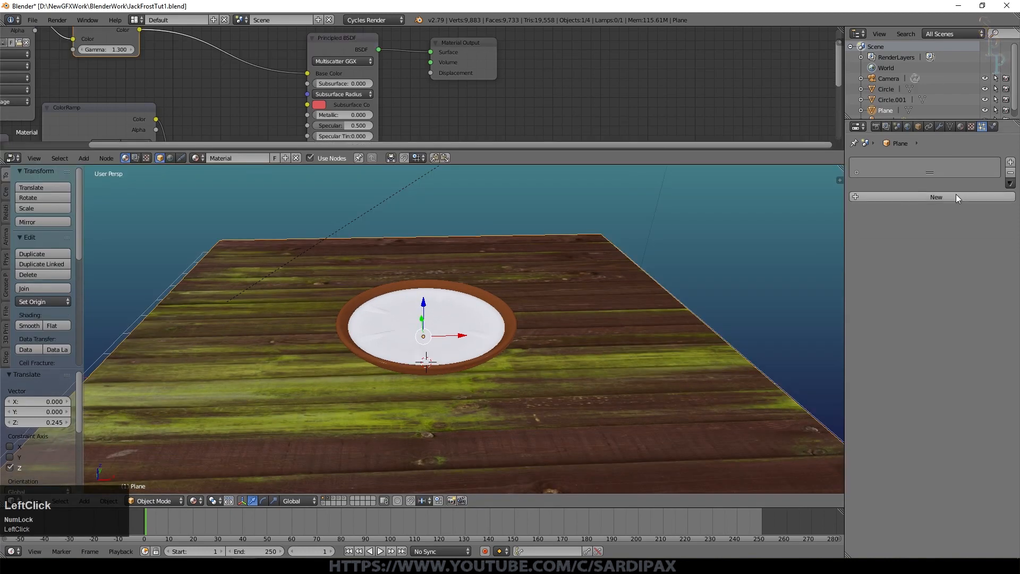
left_click(956, 196)
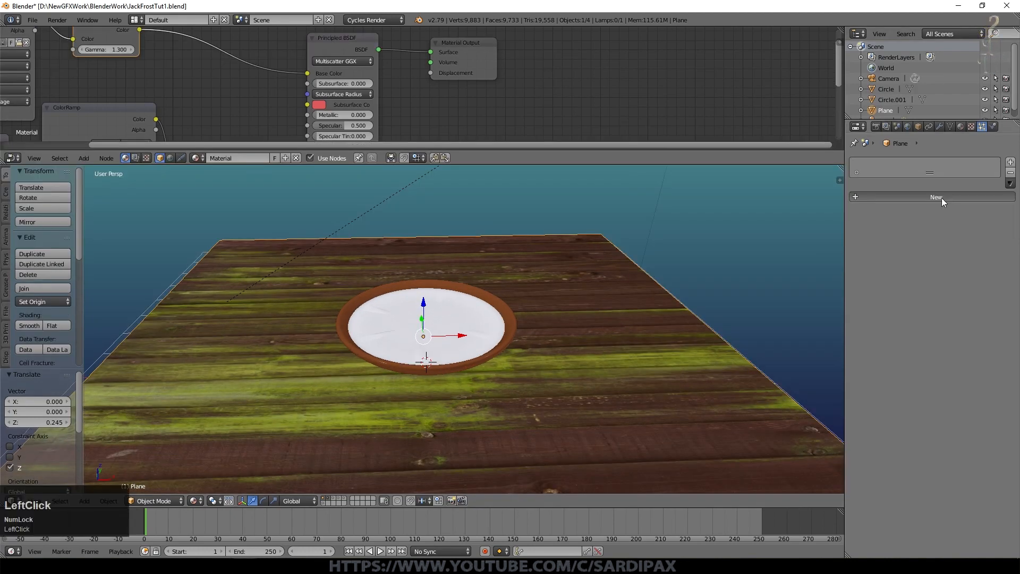
left_click(924, 208)
left_click(919, 186)
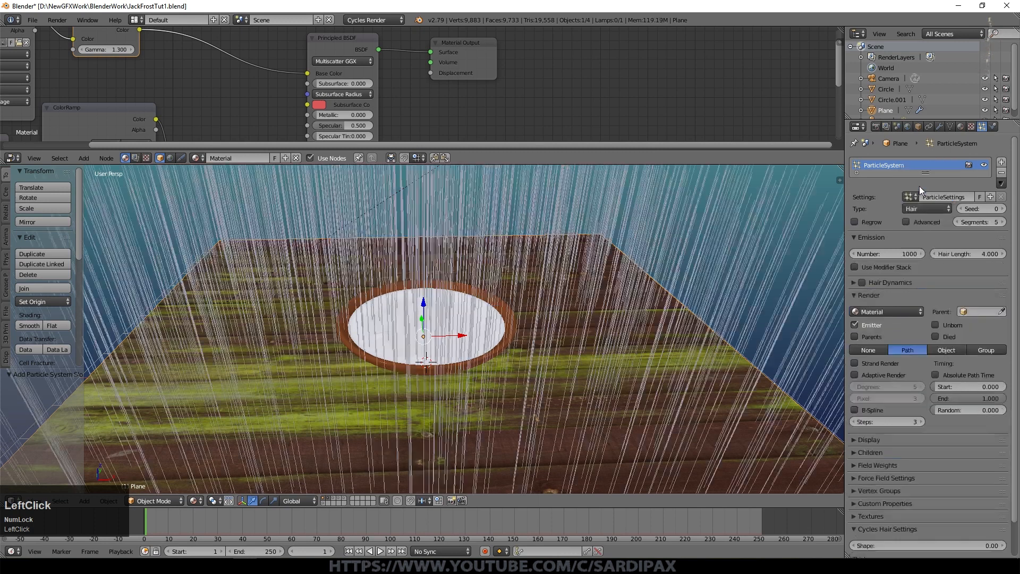
Lower the hair particle system's Segments to 2 and enable Use Modifier Stack
left_click(959, 221)
left_click(959, 221)
left_click(960, 222)
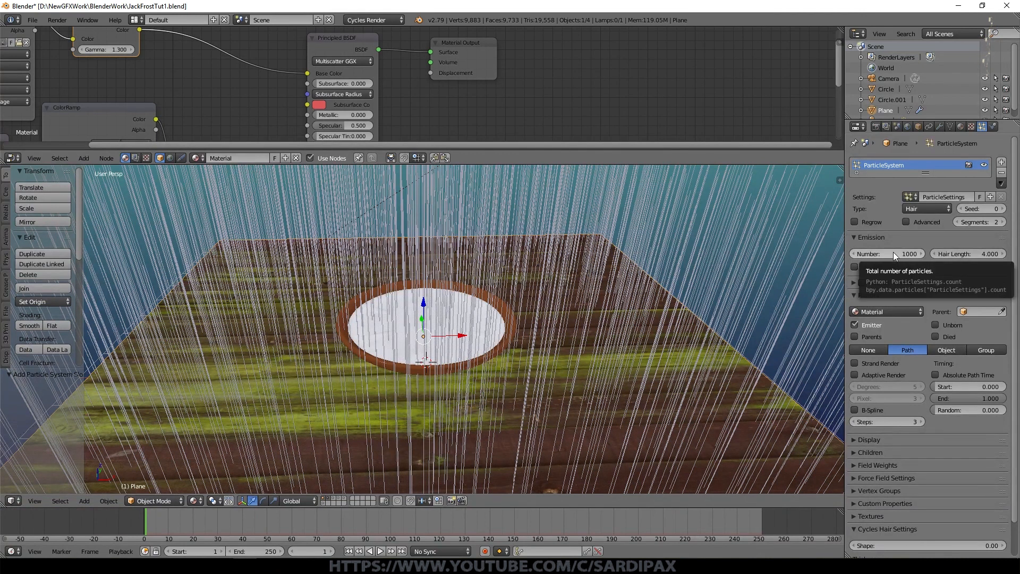
left_click(860, 268)
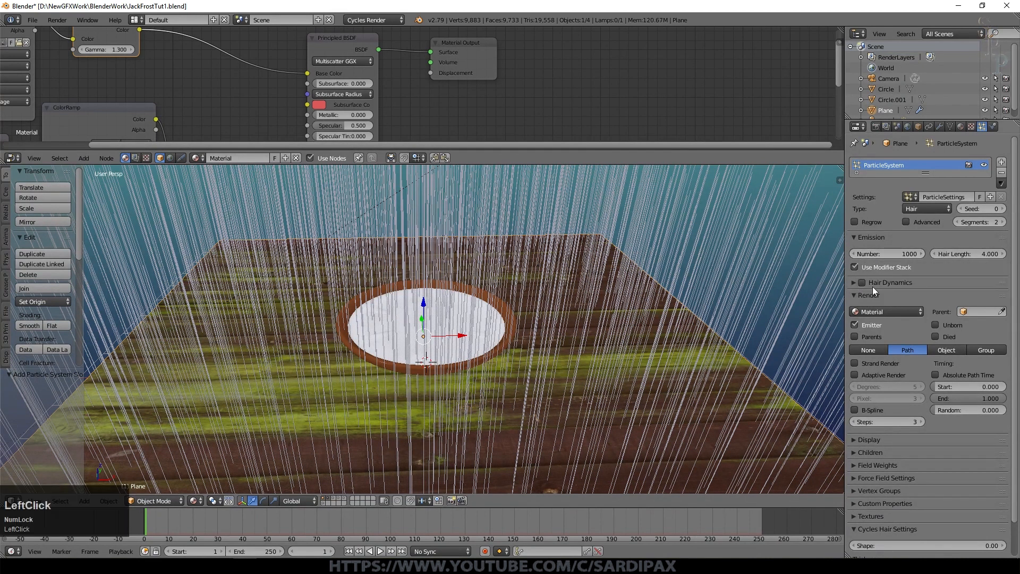
Set the hair emission Number to 5000 and the Hair Length to 0.0001
left_click(883, 253)
type("5000")
left_click(970, 254)
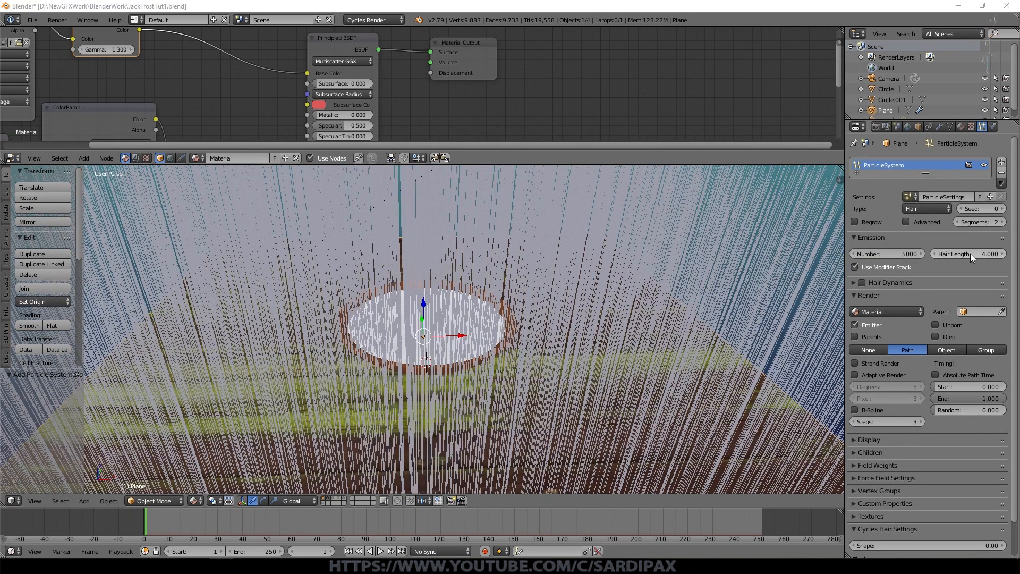
type(".0")
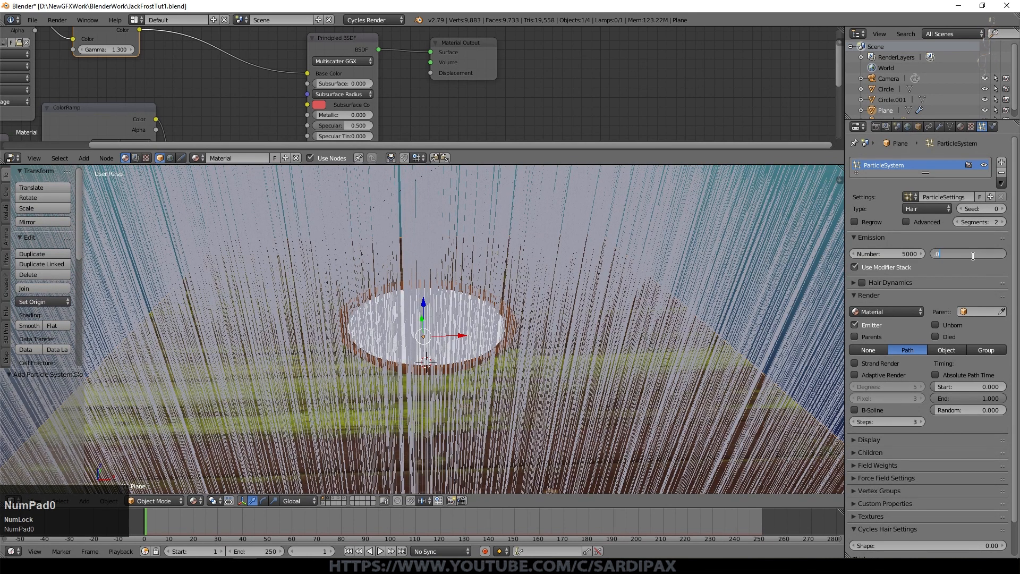
type("001")
key("KP_Enter")
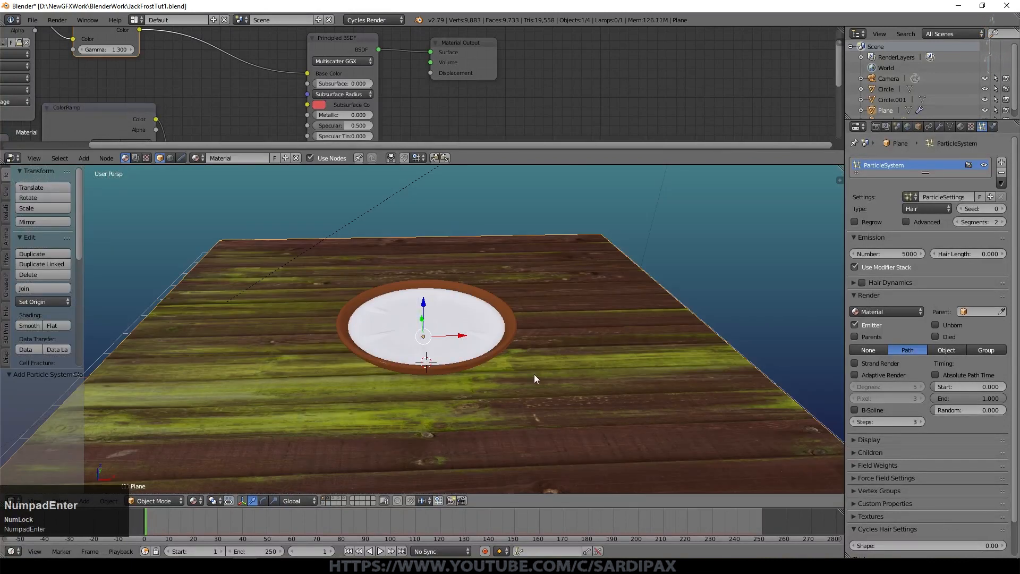
left_click(950, 255)
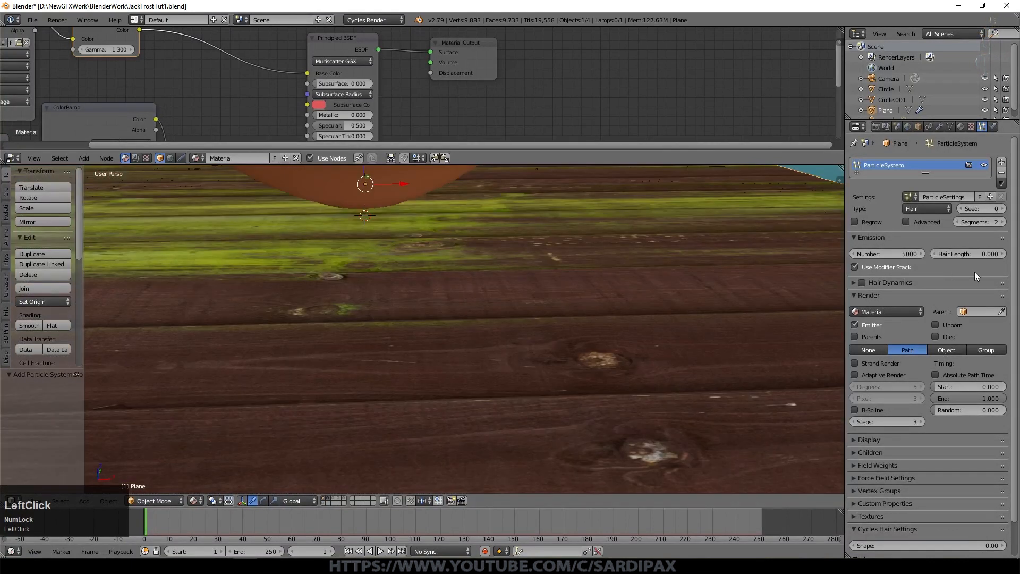
Enable the Advanced hair settings and set the Object velocity to 0.01
left_click(906, 222)
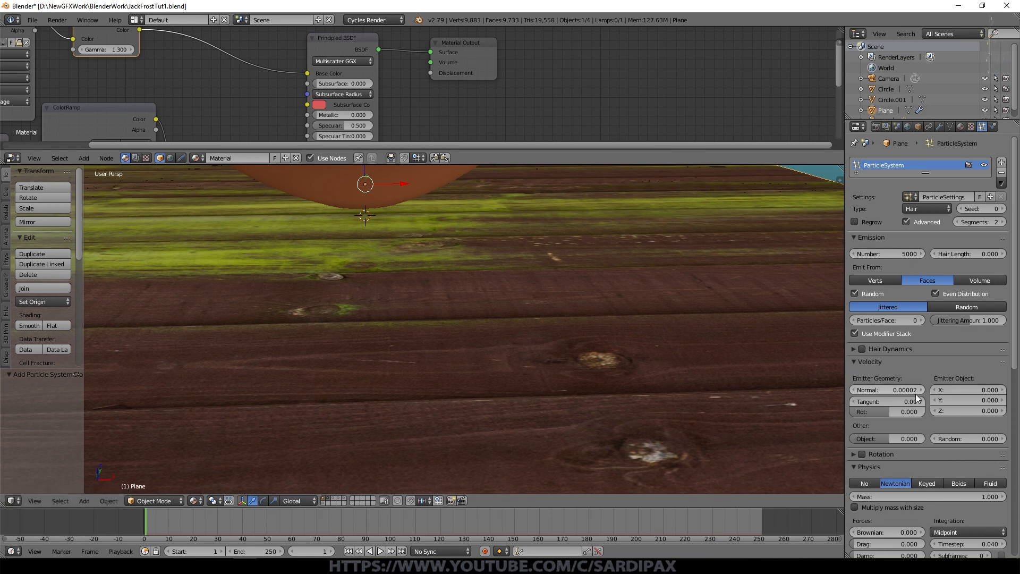
left_click(906, 439)
type(".01")
key("KP_Enter")
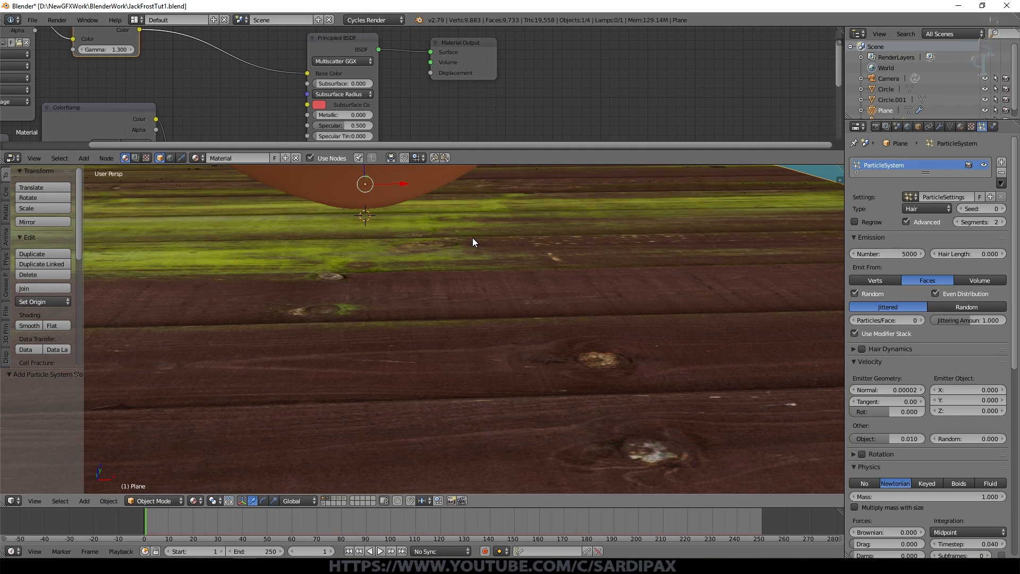
Set the hair's Random velocity to 0.005 and collapse the Physics settings
scroll(857, 298, "down", 3)
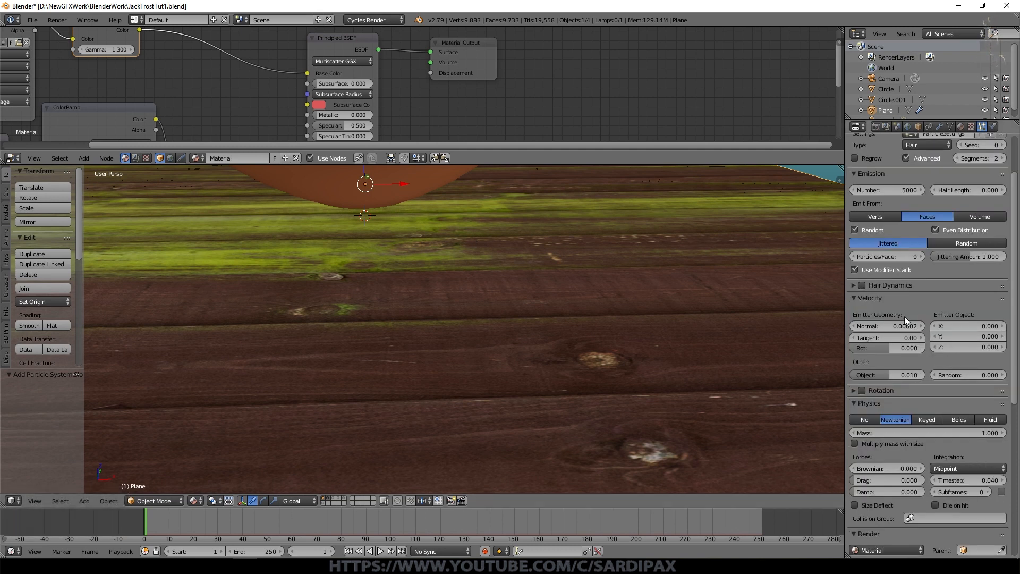
left_click(971, 374)
type(".005")
key("KP_Enter")
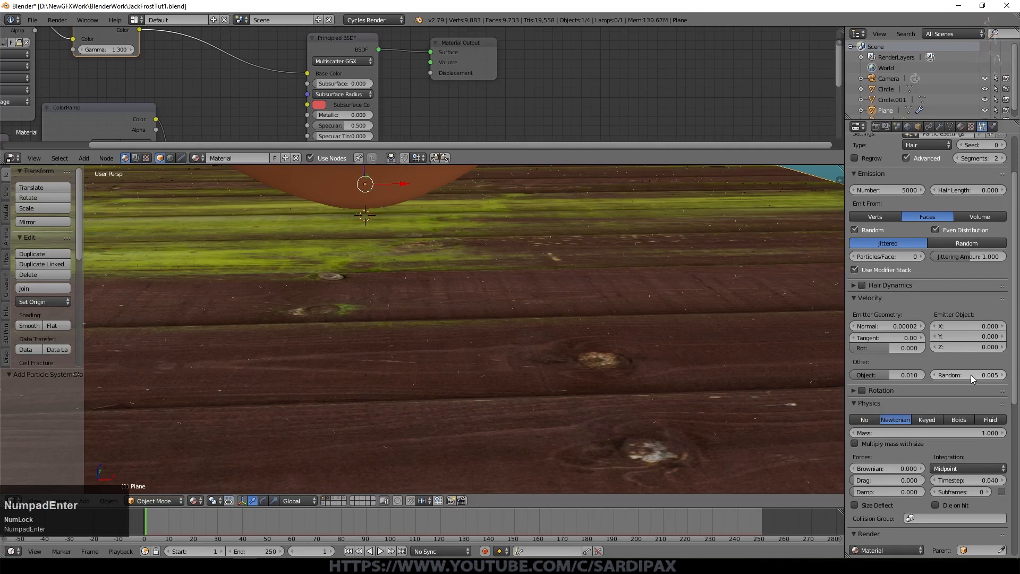
scroll(533, 352, "up", 5)
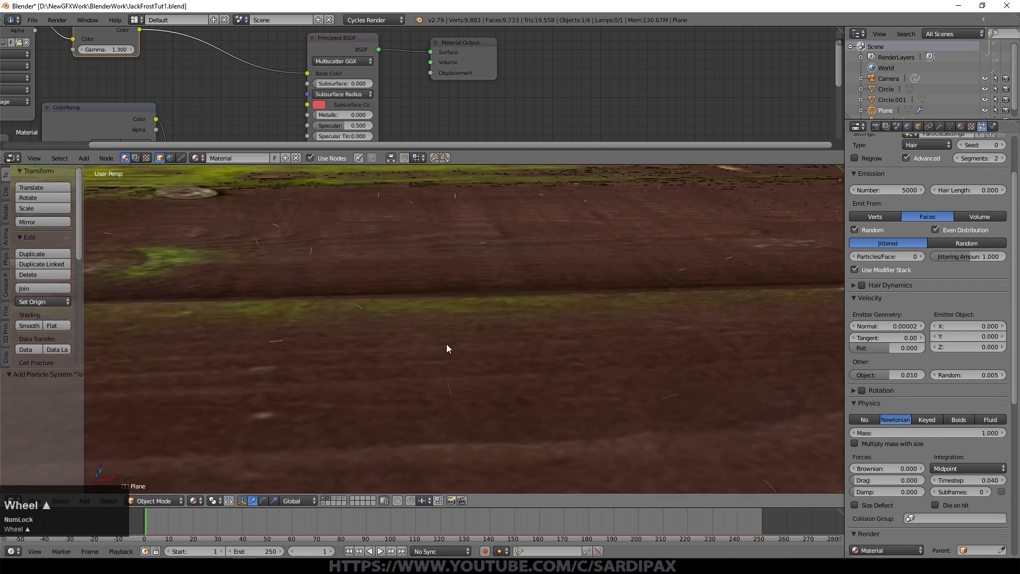
scroll(903, 319, "down", 5)
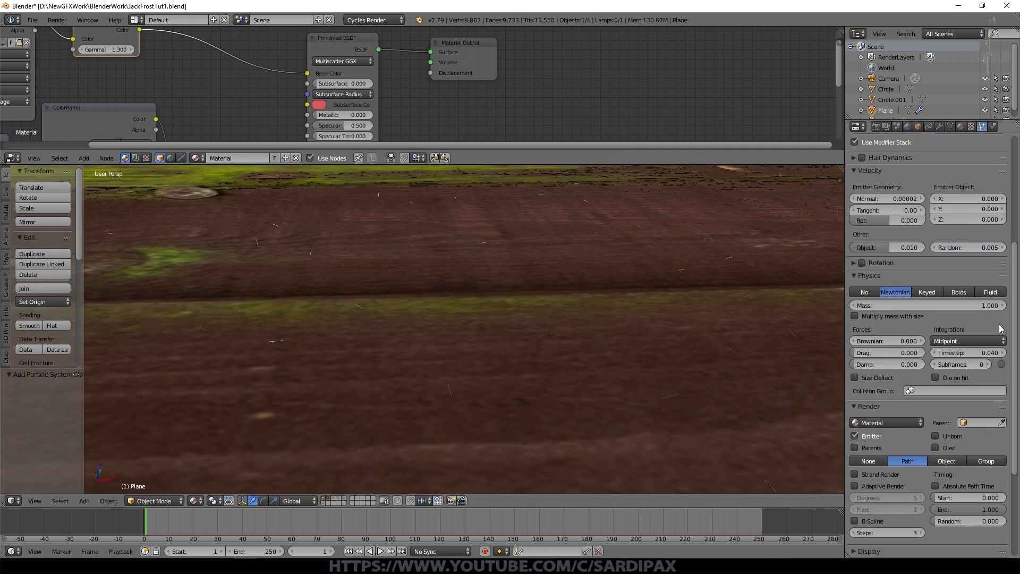
left_click(864, 276)
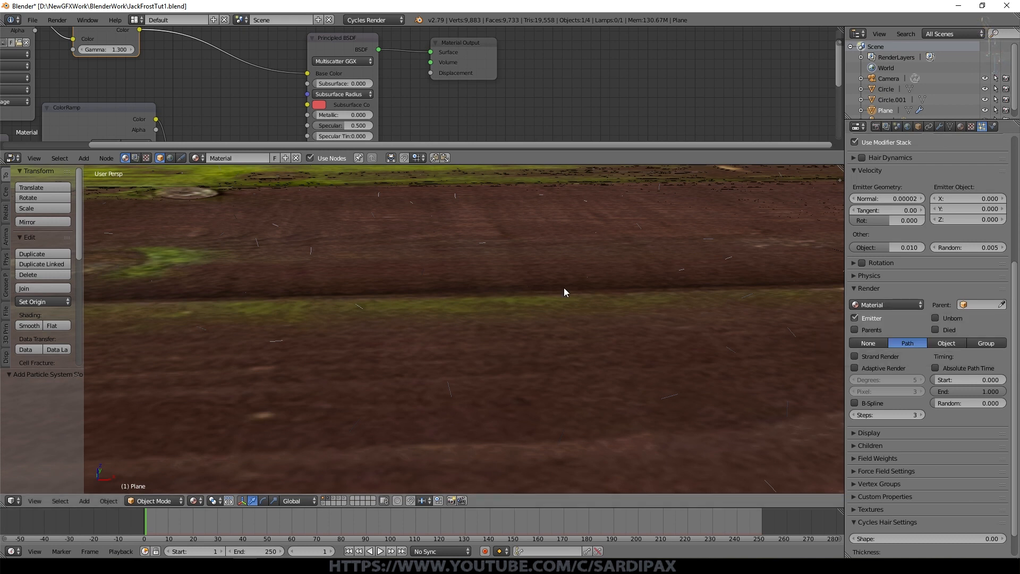
Add a second material slot to the wooden plane and create a new material named Frost in it
left_click(962, 130)
left_click(1010, 162)
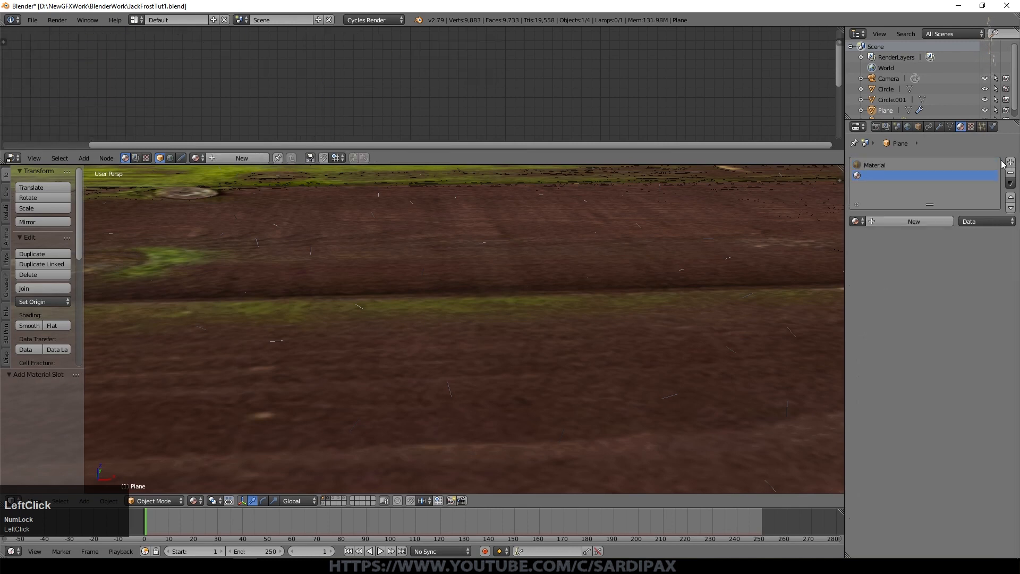
left_click(912, 222)
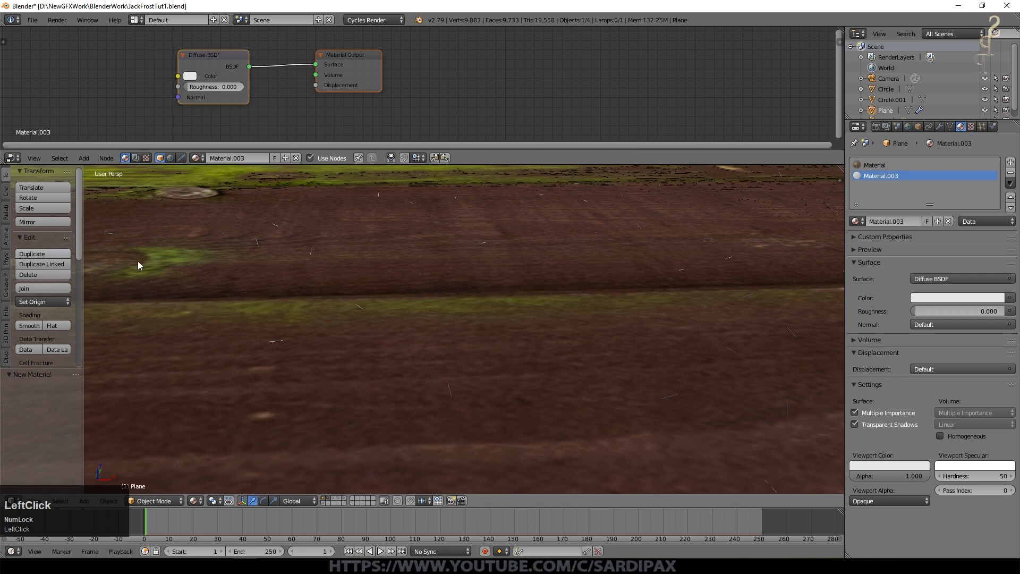
left_click(876, 178)
key("Return")
scroll(883, 183, "up", 1)
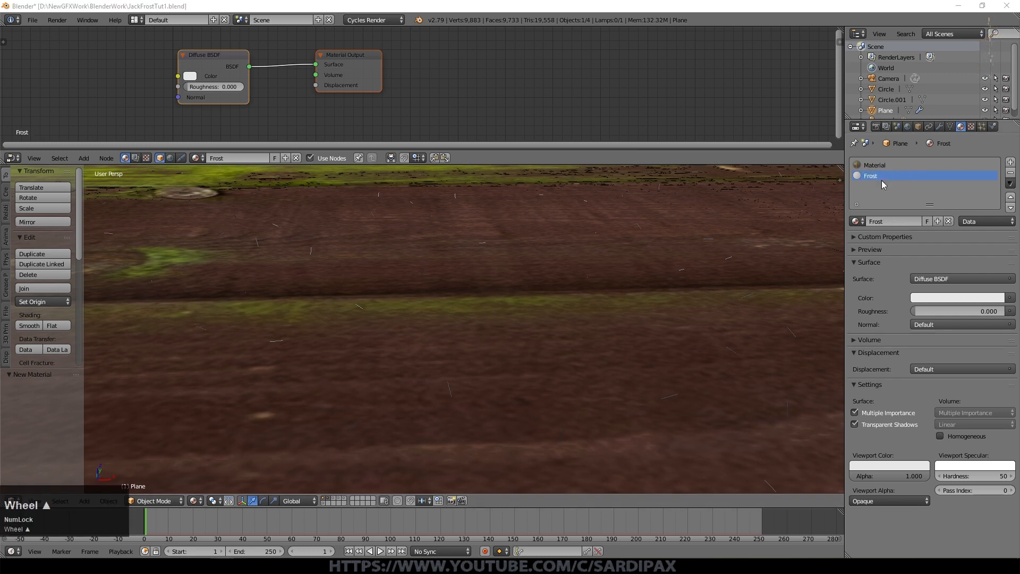
Replace the Frost material's Diffuse BSDF with a Principled BSDF connected to the Material Output's Surface input
left_click(213, 55)
key("Delete")
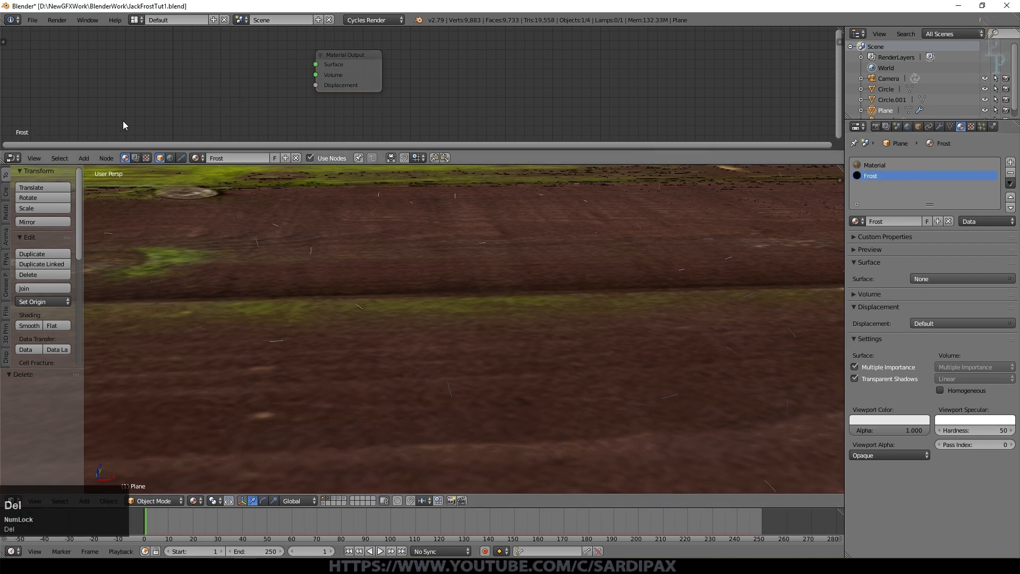
left_click(83, 157)
left_click(109, 110)
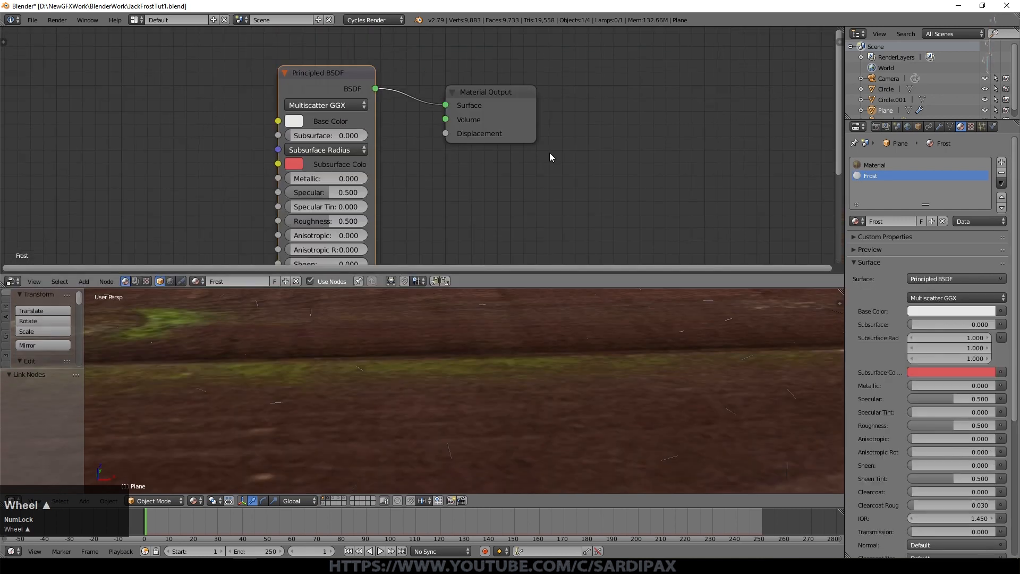
scroll(549, 152, "up", 1)
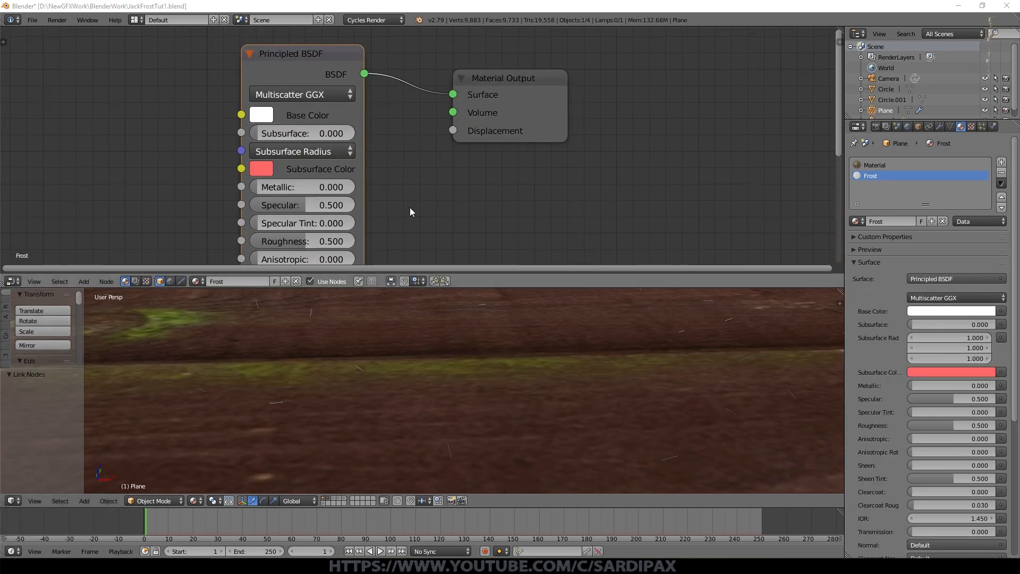
Set the Frost material's Principled BSDF Roughness to 0.001 and its IOR to 1.3
left_click(258, 110)
middle_click_drag(258, 110, 329, 52)
left_click(394, 184)
type(".0")
key("KP_Enter")
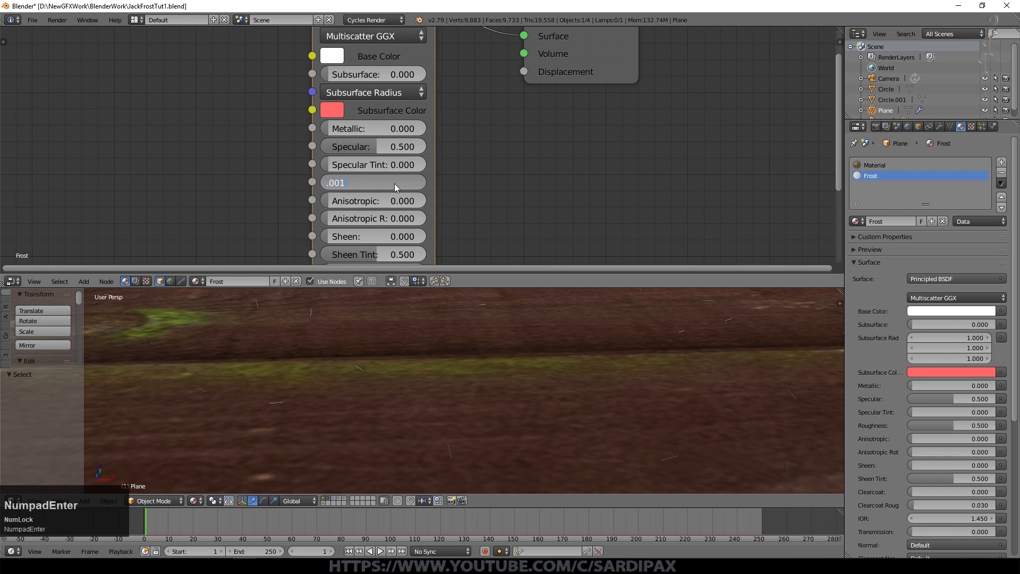
middle_click_drag(395, 184, 380, 103)
left_click(361, 225)
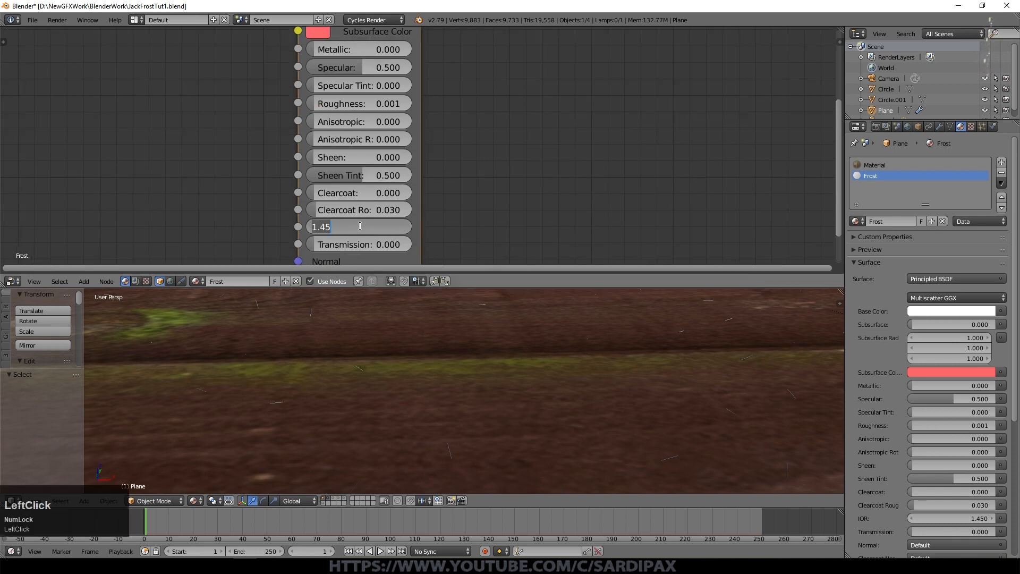
type("1.3")
key("KP_Enter")
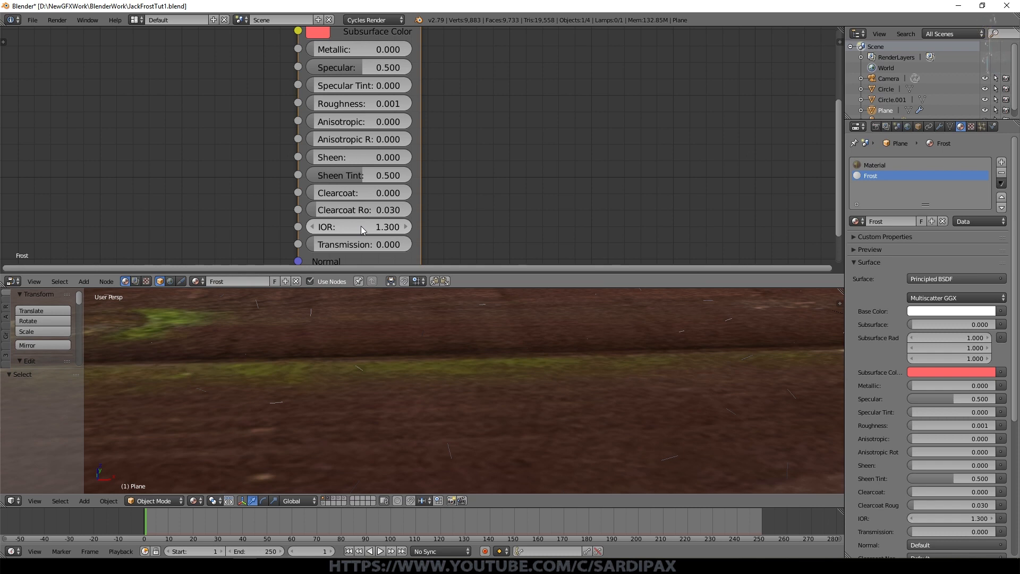
Try to set the IOR of the icy disc's material to 1.3, and reselect the wooden plane
scroll(489, 338, "down", 6)
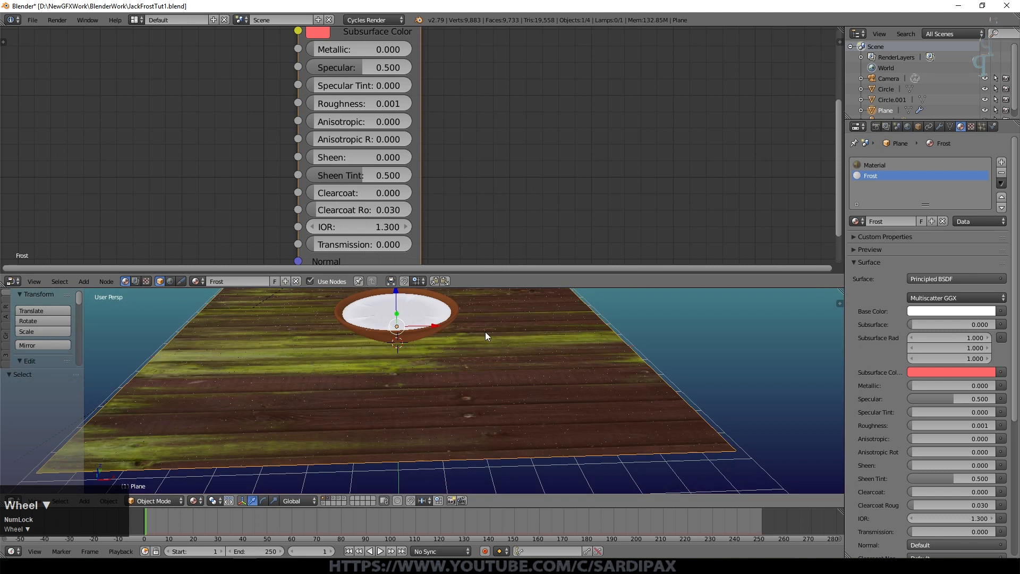
right_click(405, 314)
left_click(693, 103)
type("1.3")
right_click(456, 399)
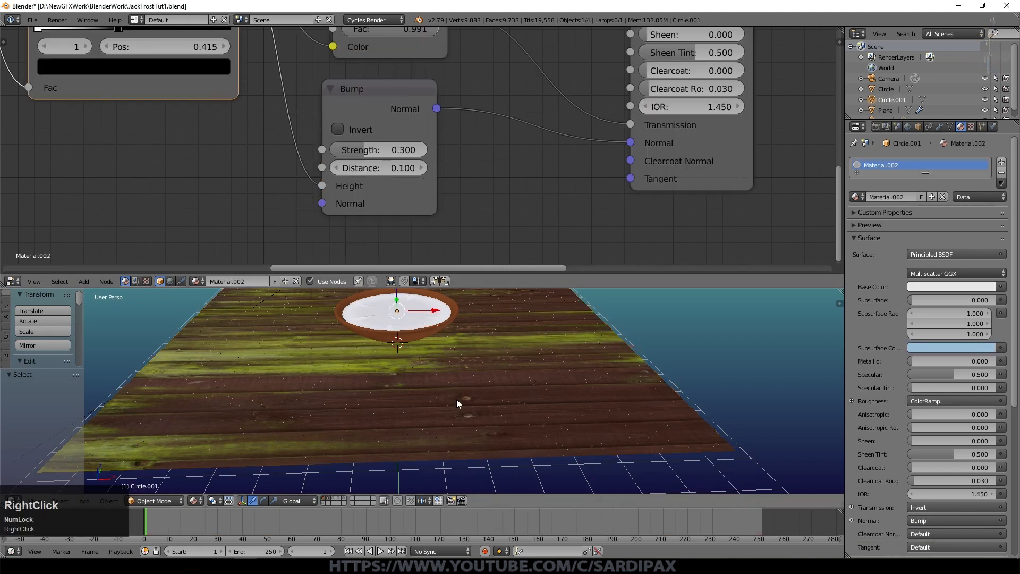
Set the Transmission of the Frost material's Principled BSDF to 0.5
scroll(478, 357, "up", 5)
middle_click_drag(580, 351, 649, 455, "shift")
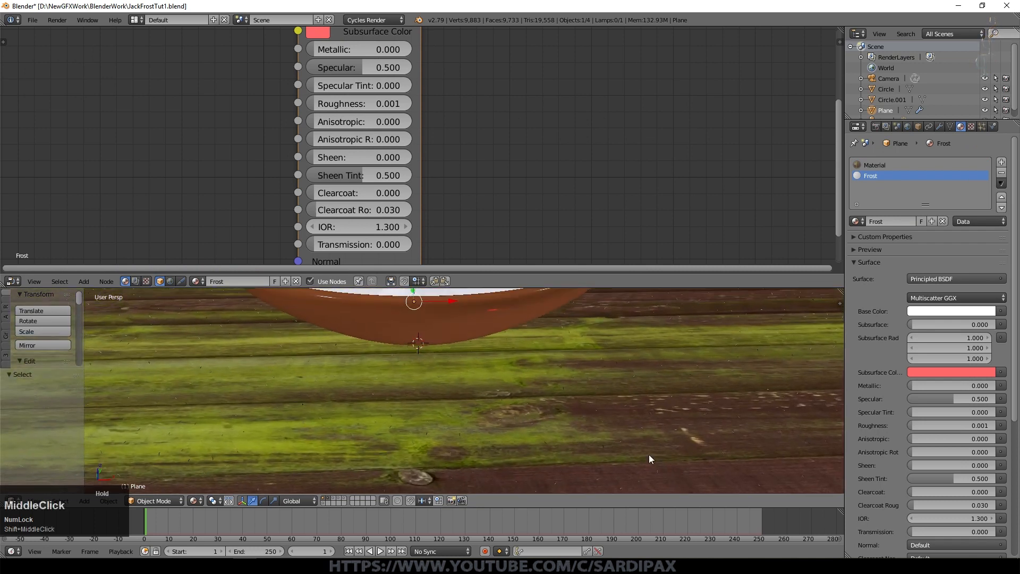
scroll(556, 428, "down", 1)
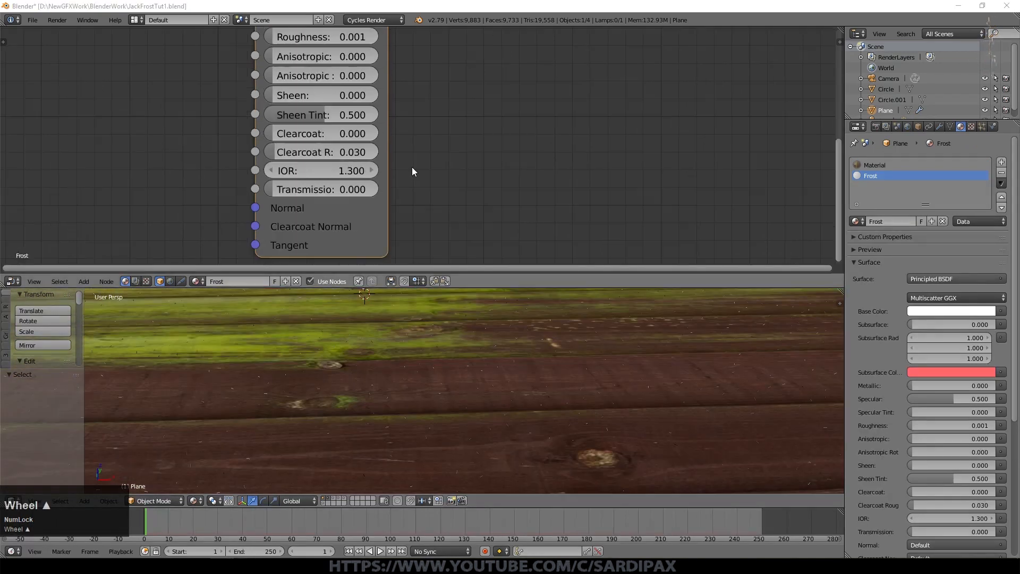
scroll(412, 172, "up", 2)
left_click(305, 207)
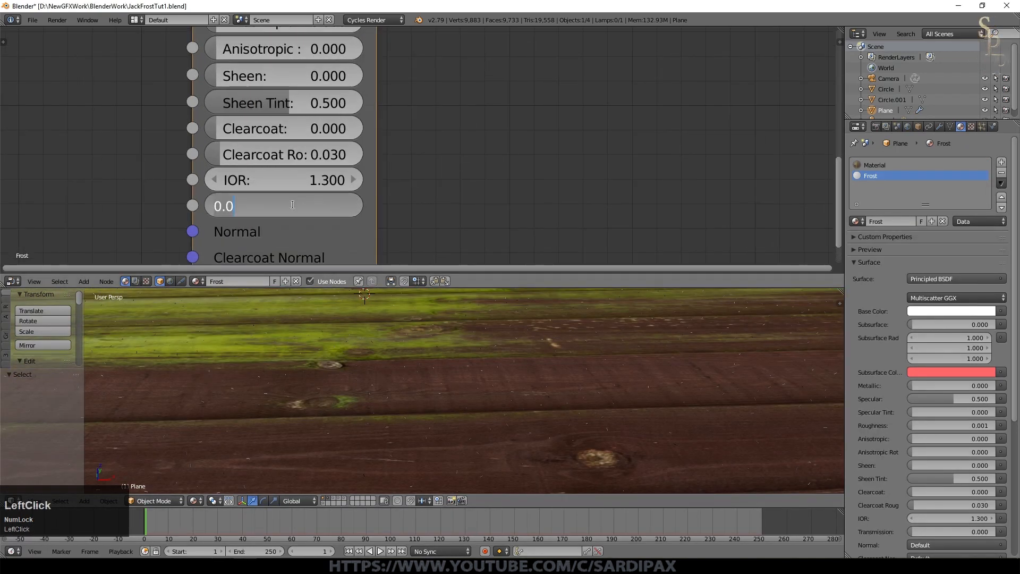
type(".5")
key("KP_Enter")
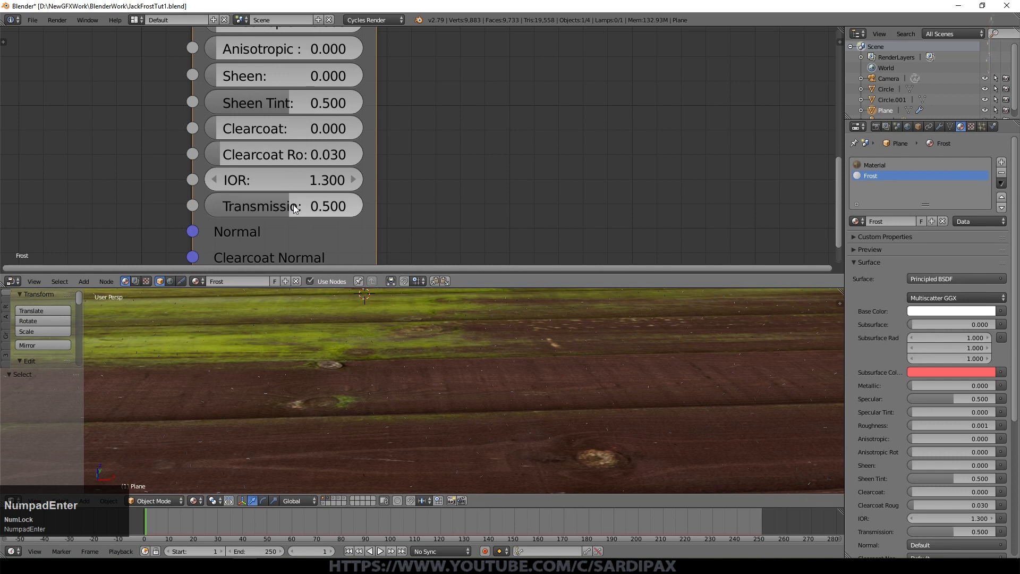
Set the Root thickness to 0.5 in the plane's Cycles hair settings
left_click(981, 127)
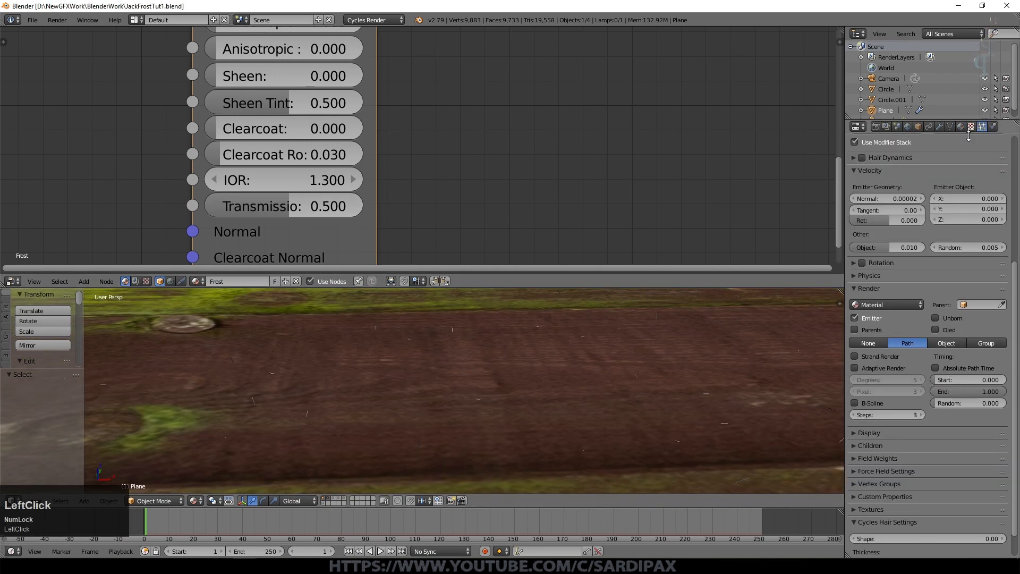
scroll(936, 313, "down", 5)
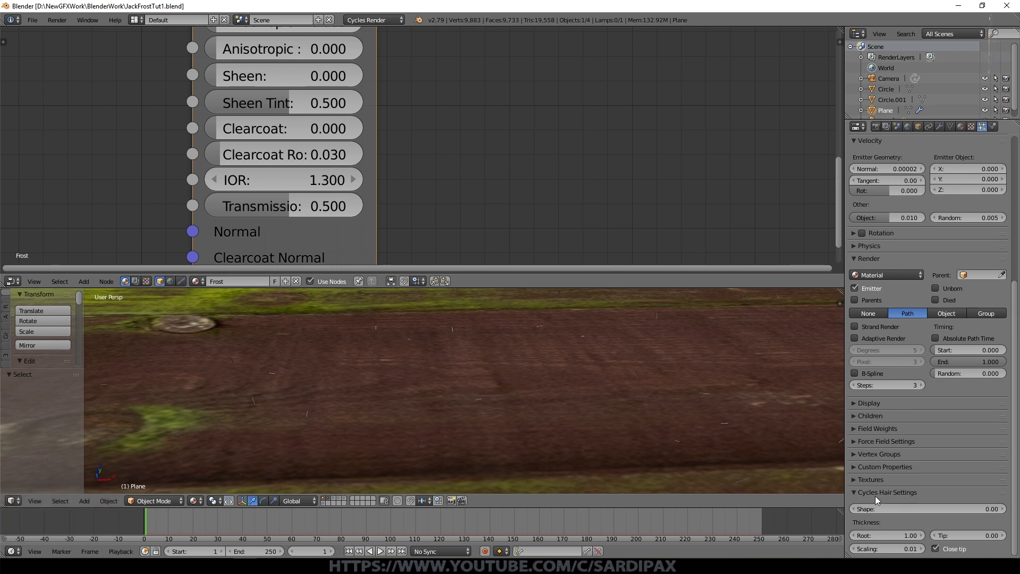
left_click(894, 537)
type("0.5")
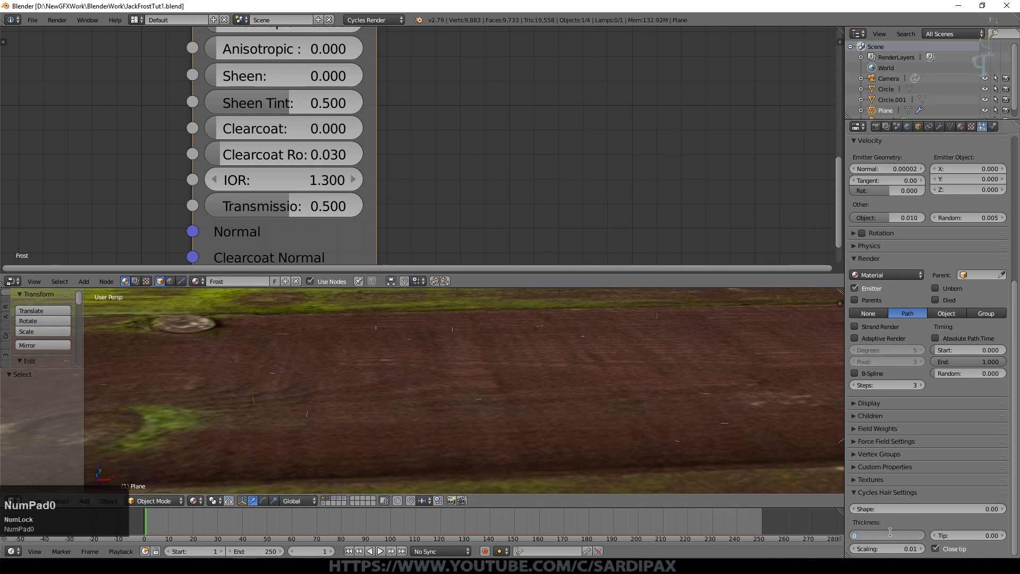
key("KP_Enter")
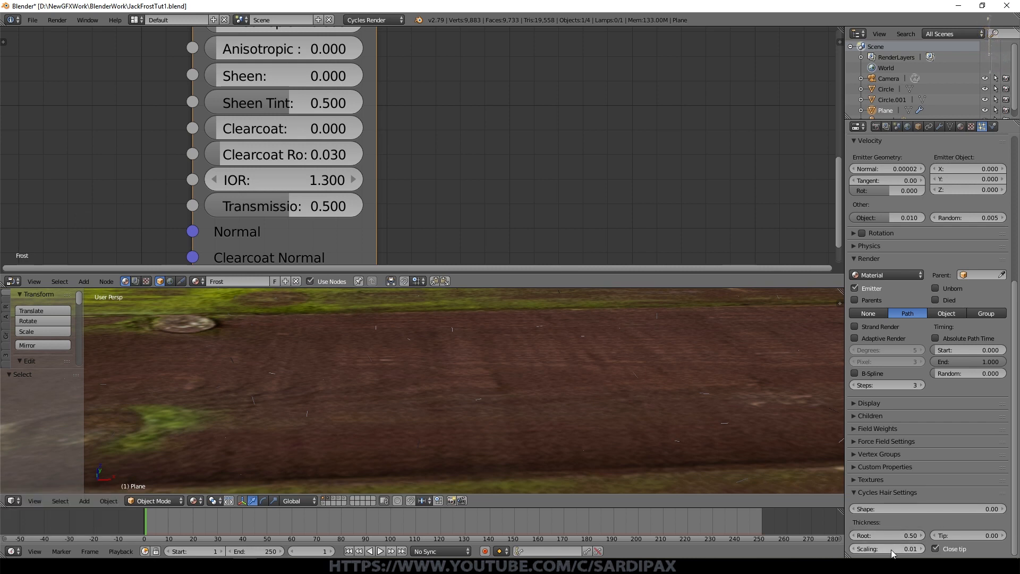
Preview the hair particles on the wooden plane up close with Rendered viewport shading
middle_click_drag(175, 470, 201, 472)
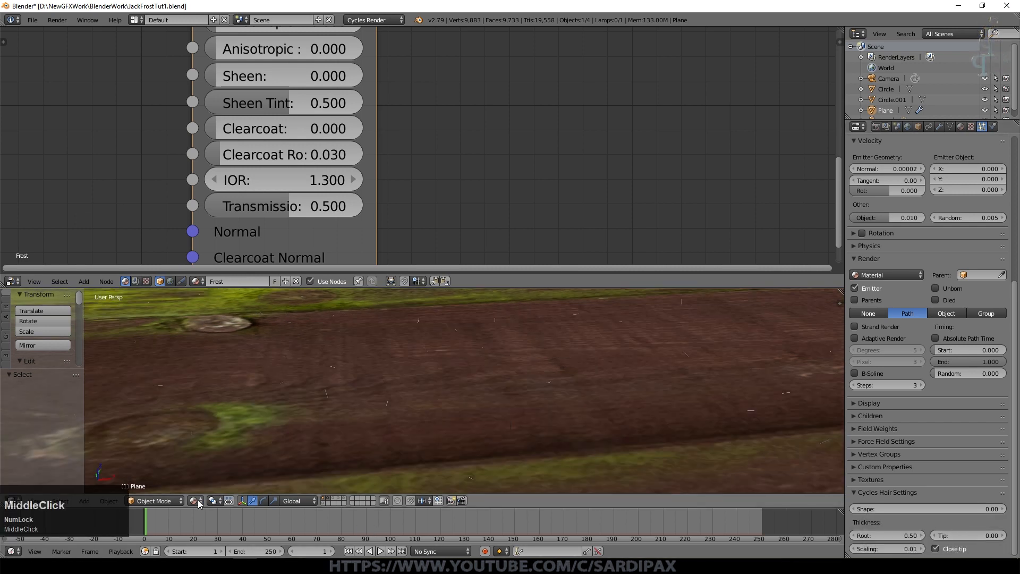
left_click(197, 501)
left_click(228, 431)
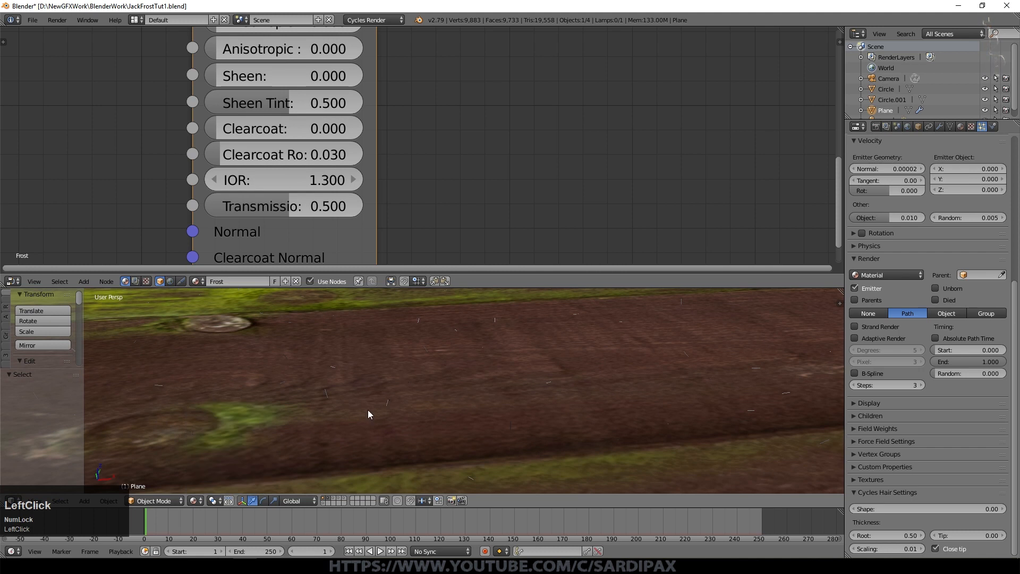
left_click(195, 500)
left_click(223, 430)
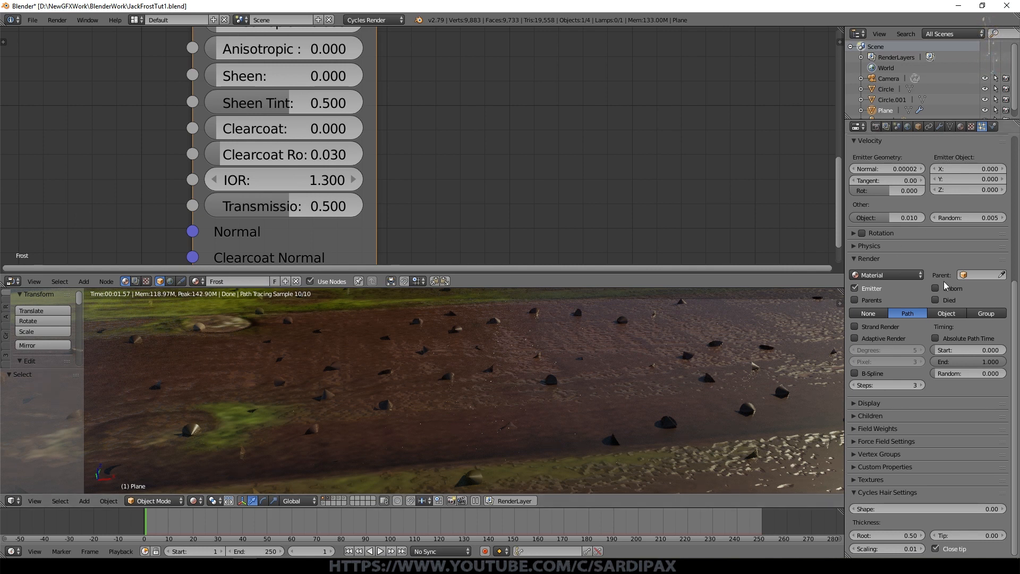
Assign the Frost material to the plane's hair particles in the particle render settings
left_click(886, 275)
left_click(880, 253)
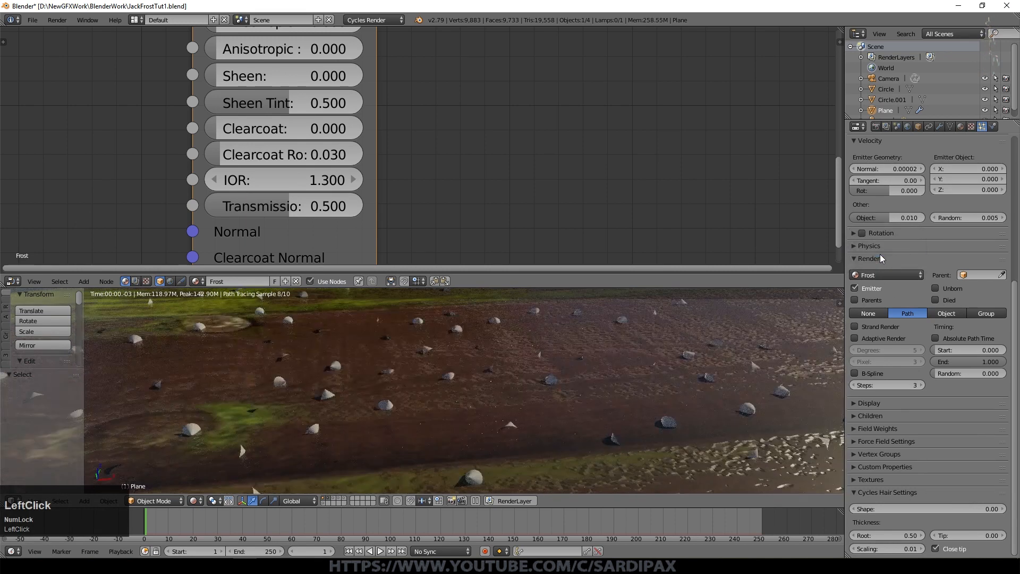
Set the plane's hair length to 0.001 and reduce the Root thickness in the Cycles hair settings
scroll(956, 467, "up", 10)
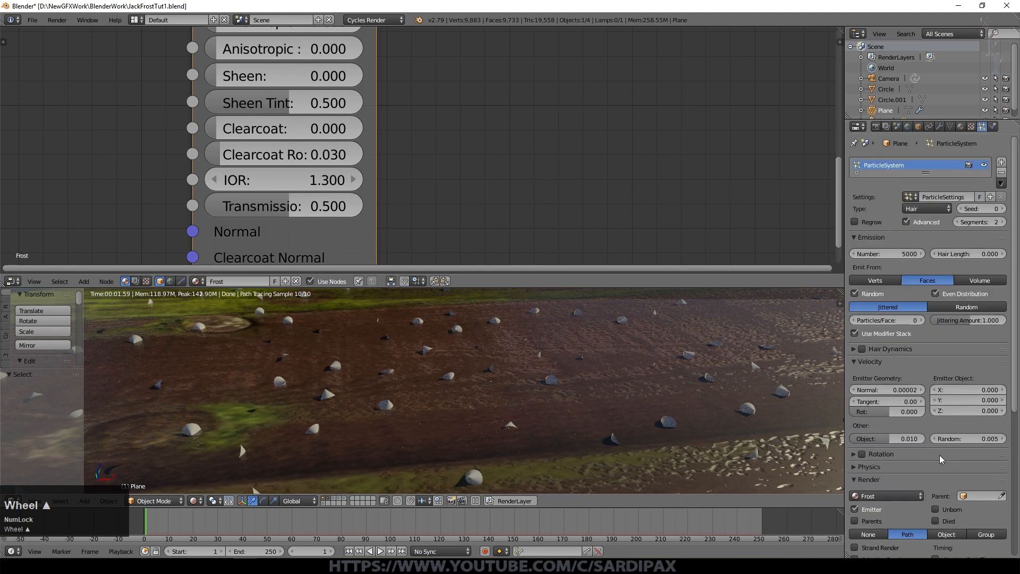
left_click(980, 255)
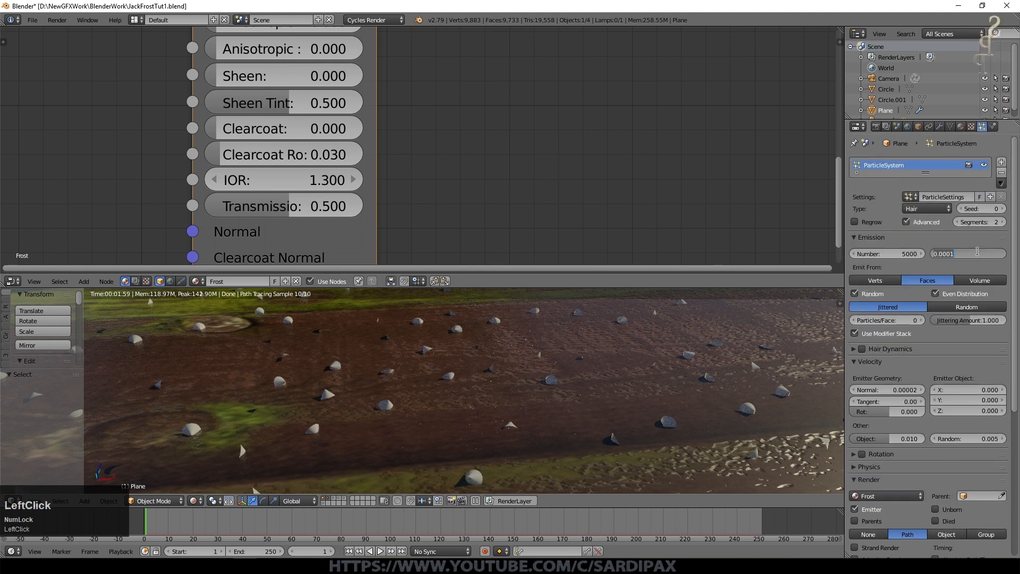
type(".00")
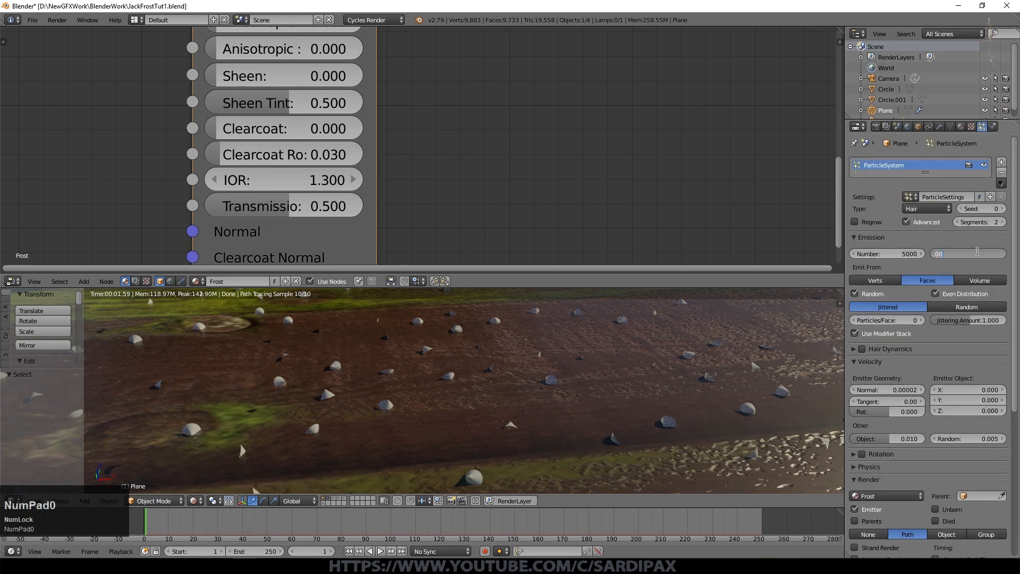
type("1")
left_click(977, 255)
scroll(923, 393, "down", 10)
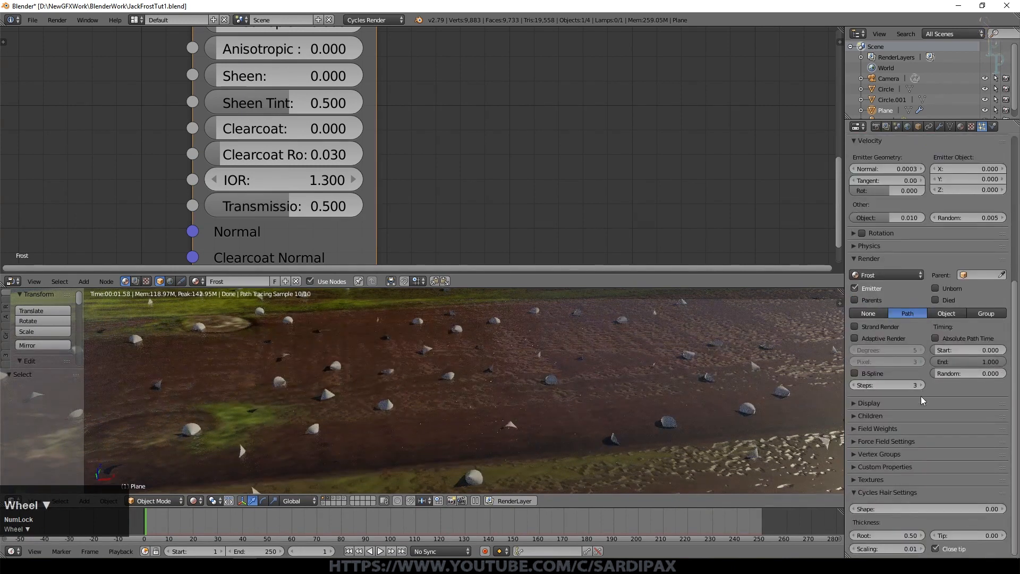
left_click(891, 535)
type("1")
key("KP_Enter")
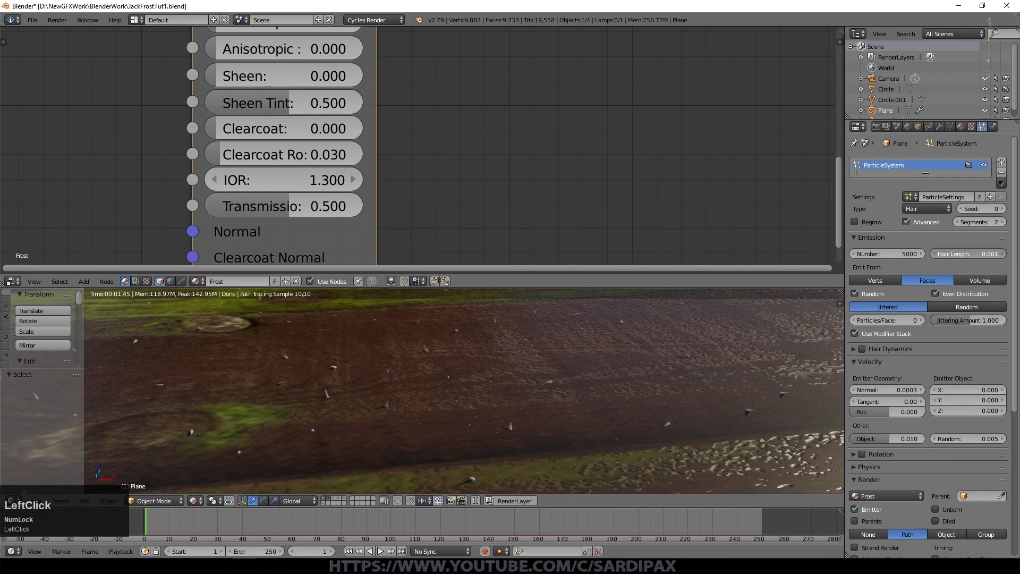
Increase the plane's hair length in increments to 0.091
left_click_drag(977, 255, 1004, 257)
left_click(1003, 254)
left_click(1004, 254)
left_click(1003, 254)
left_click(1003, 254)
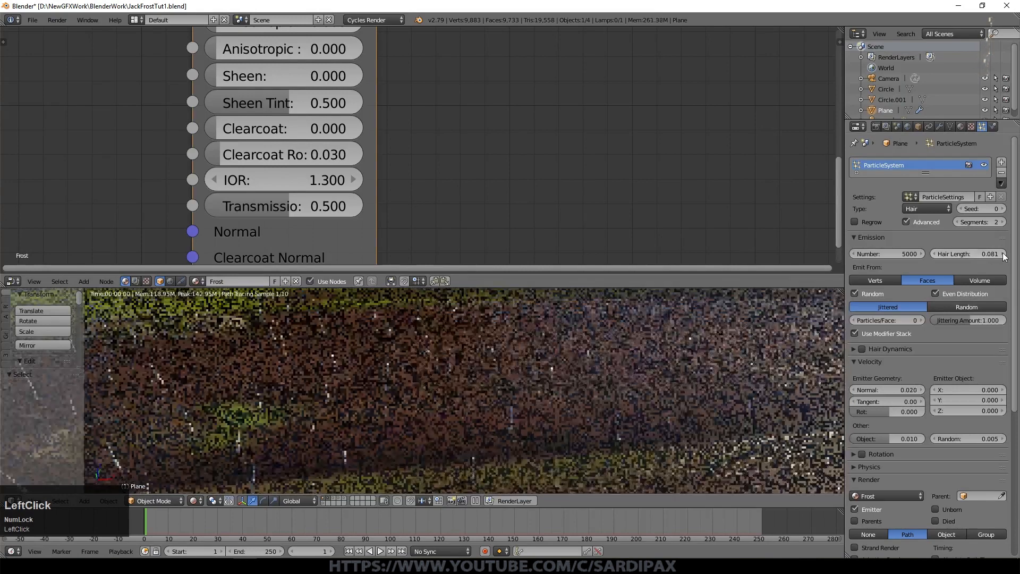
left_click(1003, 255)
Check the rendered hairs and set the Root thickness to 0.15 in the Cycles hair settings
scroll(594, 393, "down", 3)
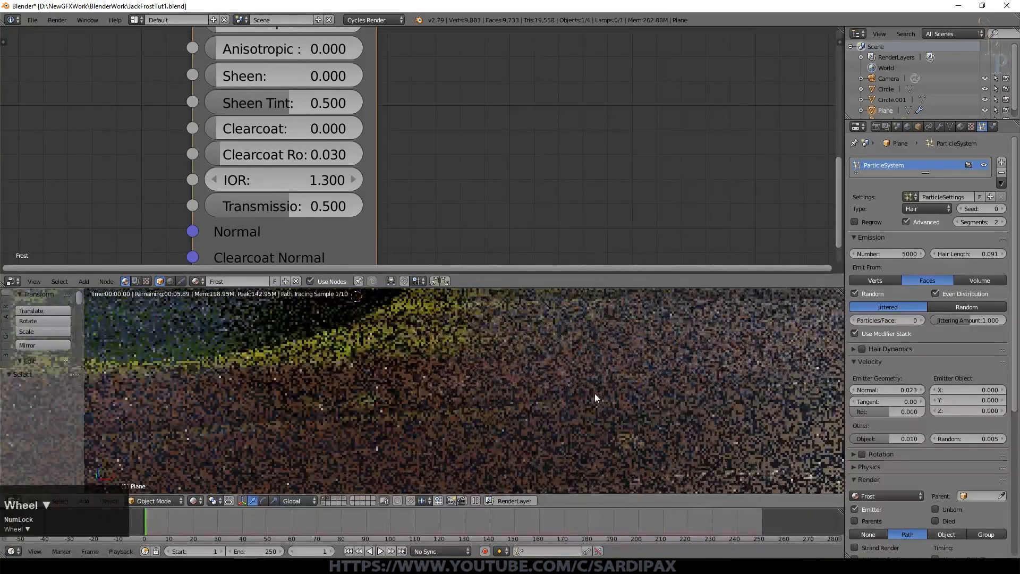
scroll(575, 423, "up", 3)
scroll(574, 423, "down", 3)
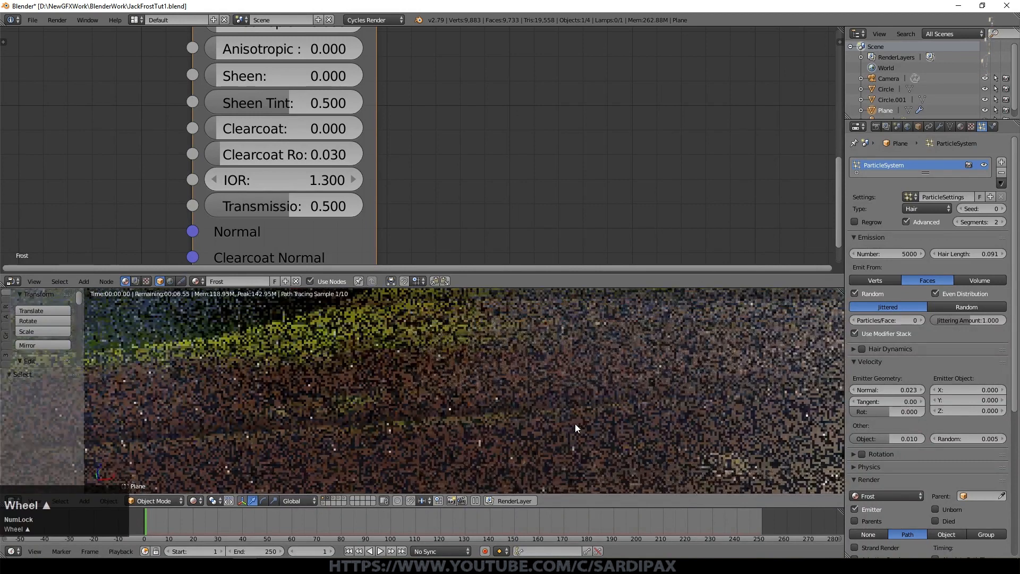
scroll(961, 456, "down", 5)
scroll(961, 456, "down", 4)
left_click(891, 535)
type(".1")
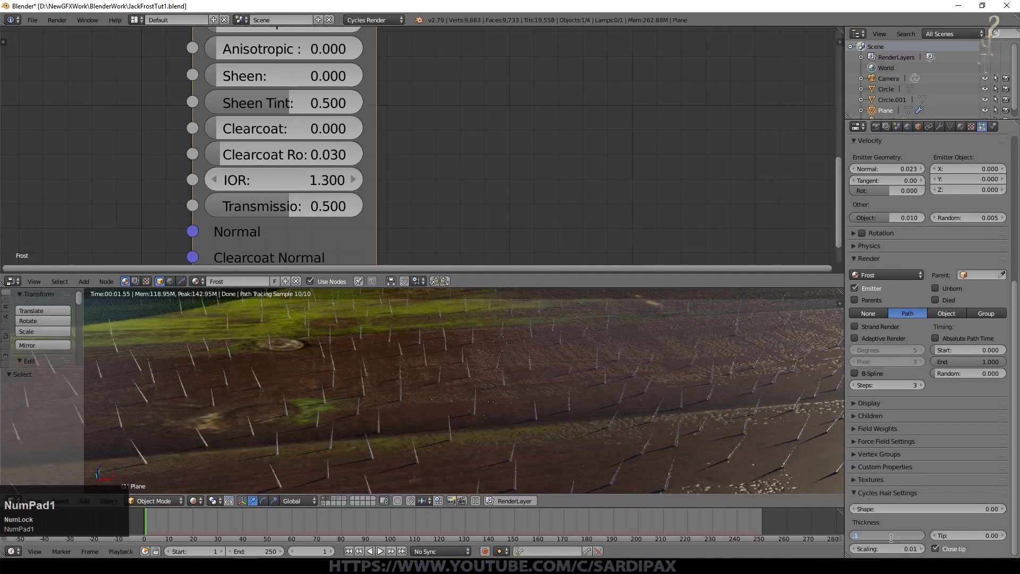
type("5")
key("KP_Enter")
scroll(558, 396, "down", 1)
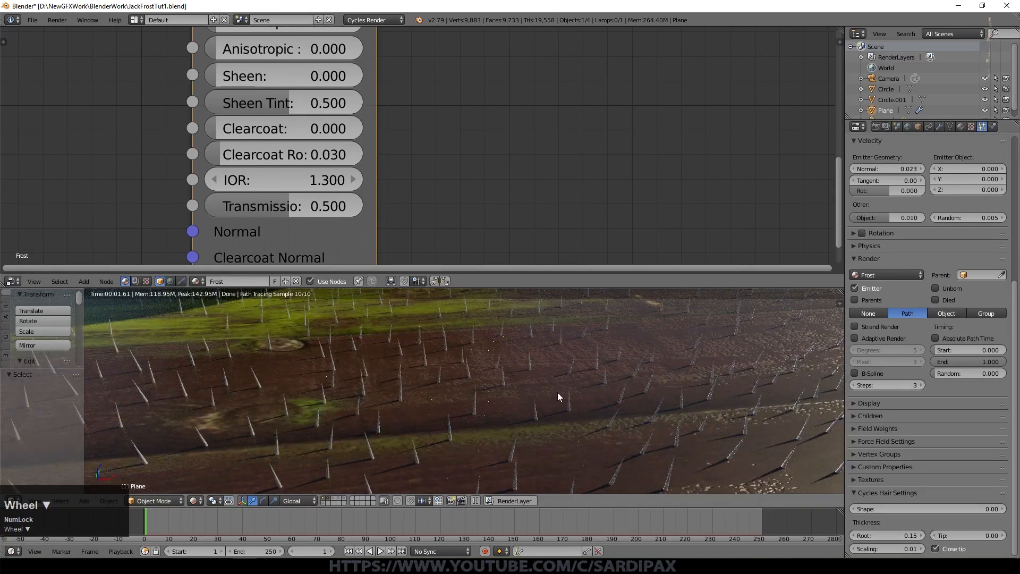
Give the plane's hair particles Interpolated children and enable Long Hair for them
left_click(942, 371)
scroll(985, 389, "up", 1)
scroll(977, 291, "up", 10)
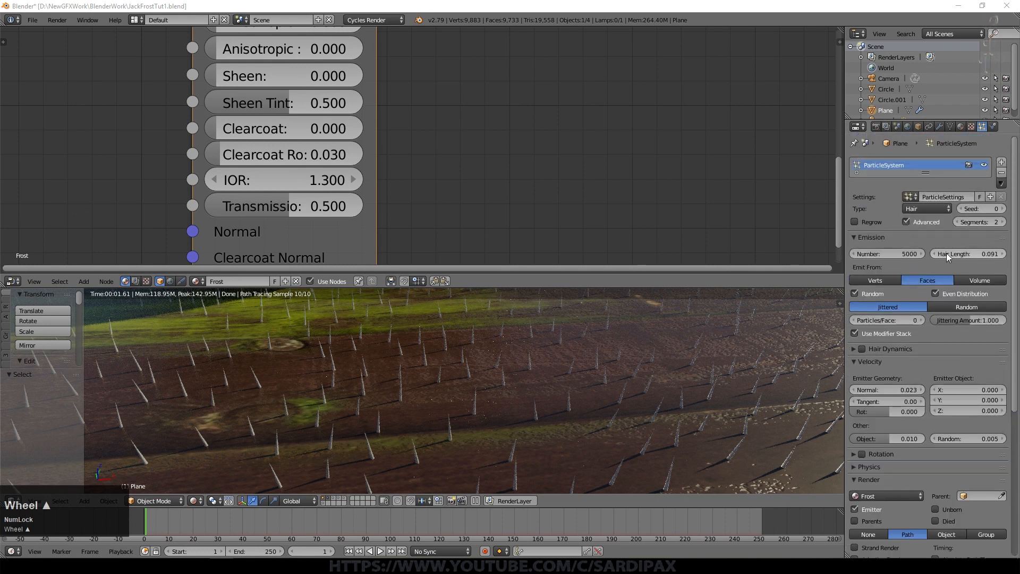
scroll(610, 352, "down", 1)
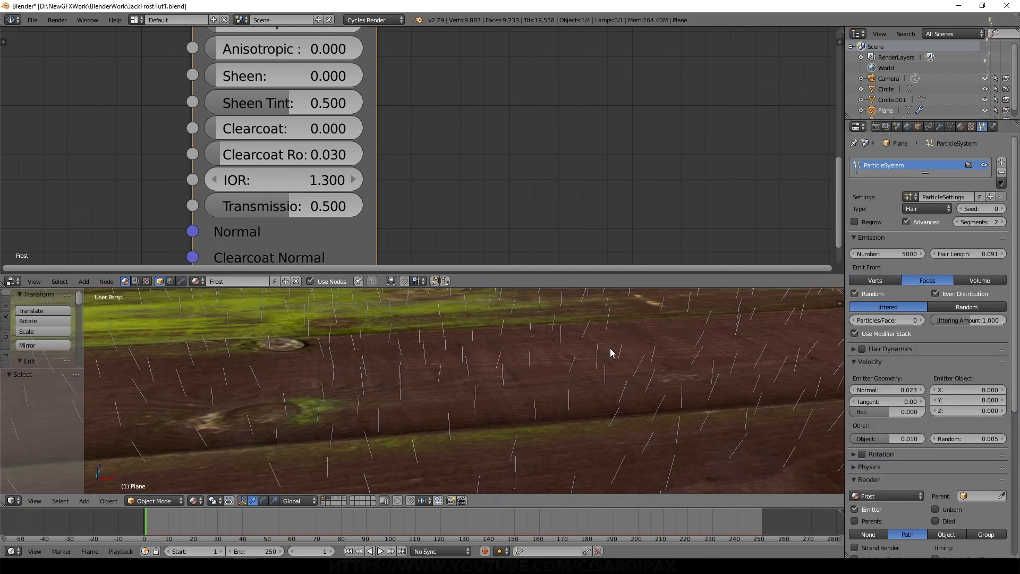
scroll(1004, 400, "down", 8)
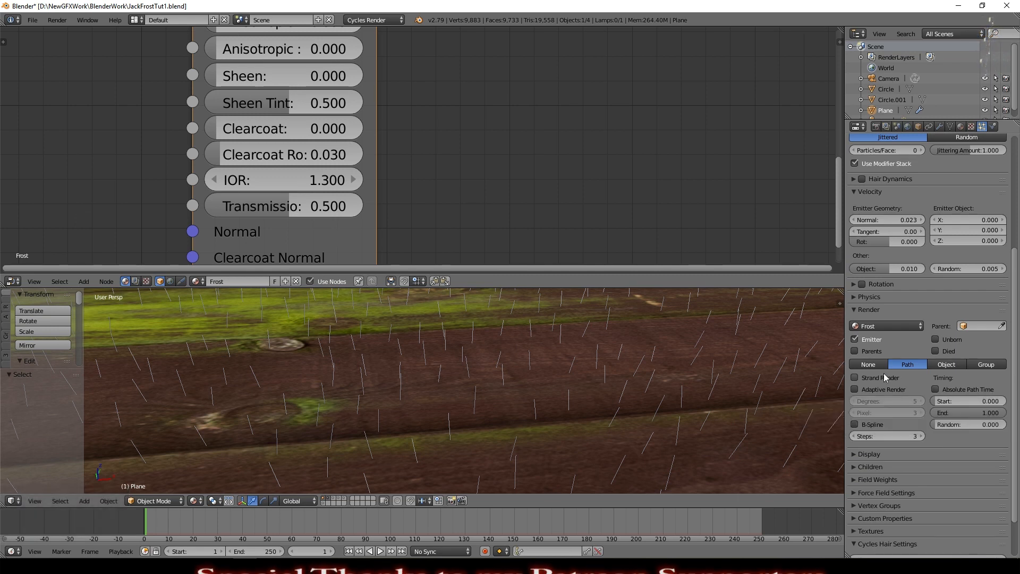
left_click(853, 468)
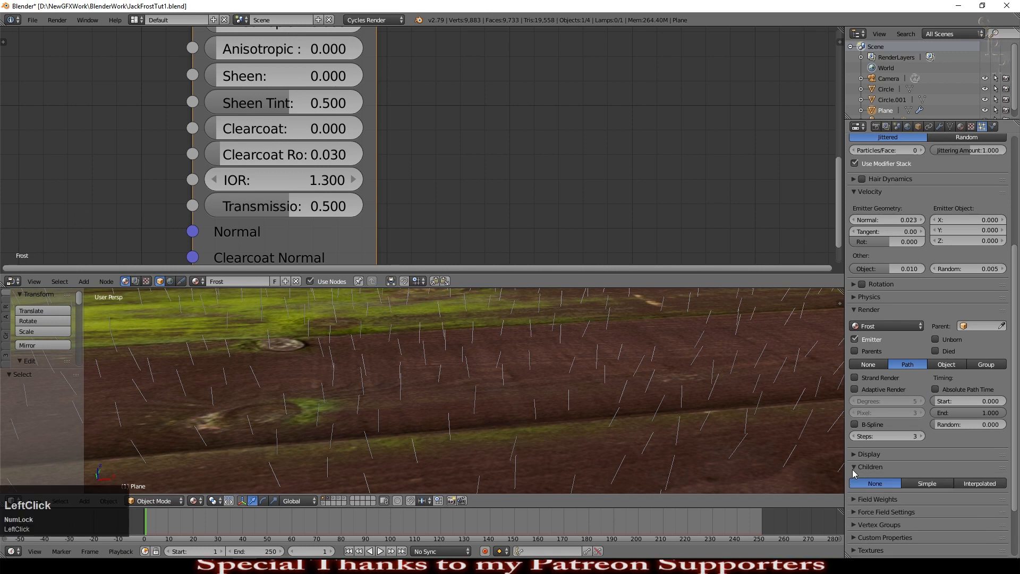
left_click(990, 484)
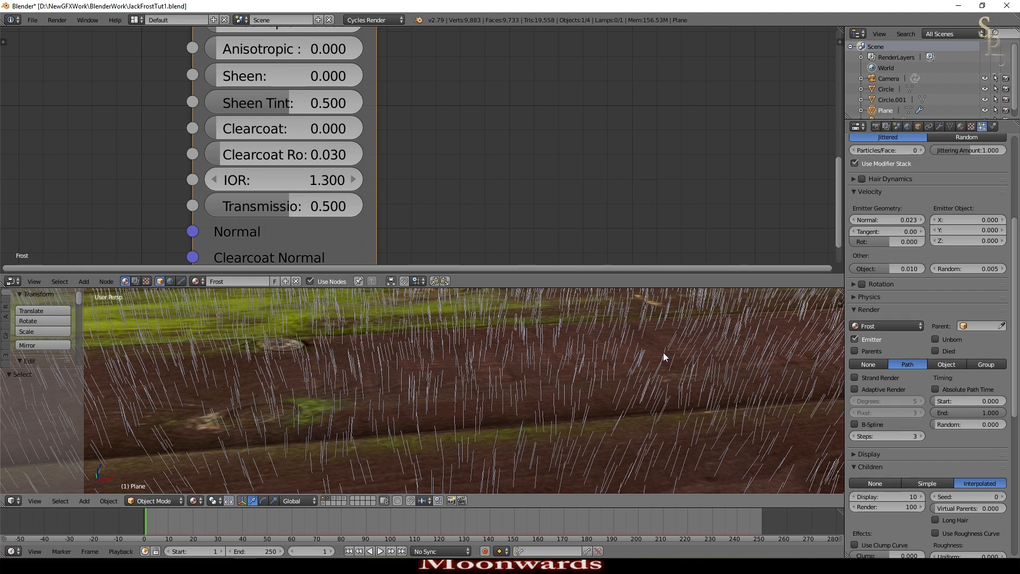
scroll(951, 366, "down", 8)
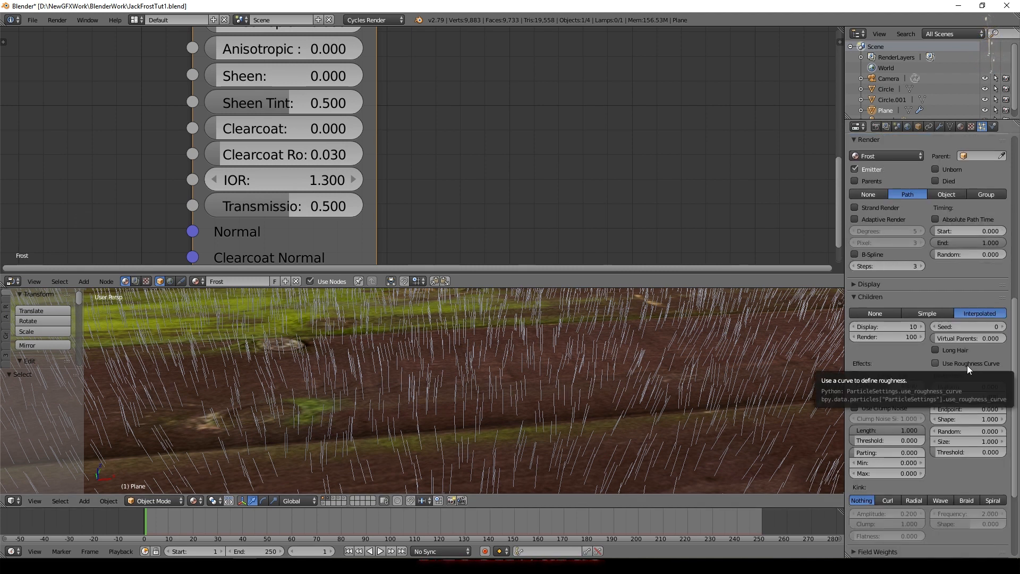
left_click(934, 348)
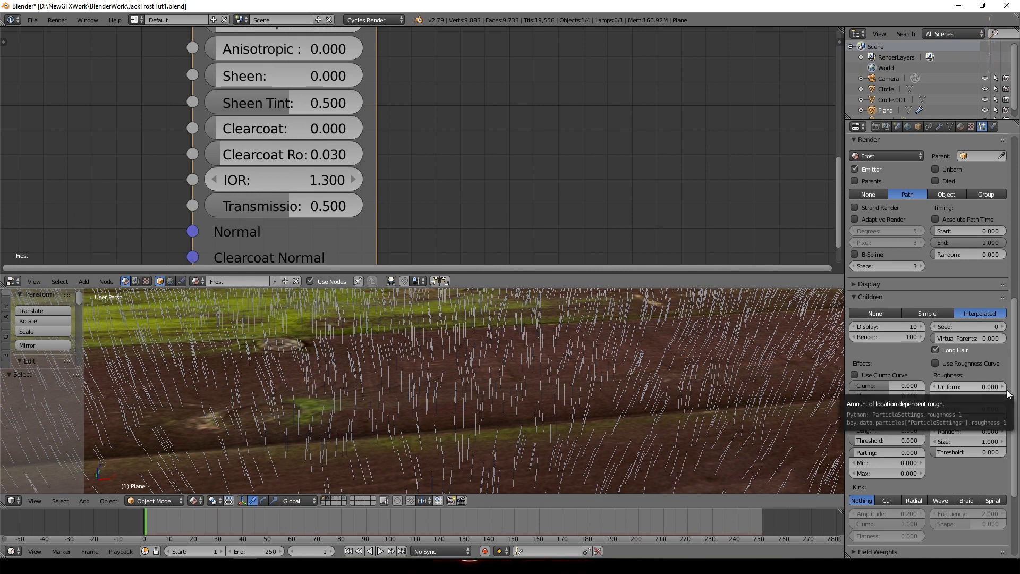
Set the child hairs' Uniform roughness to 0.003 and Random roughness to 0.002
left_click(990, 385)
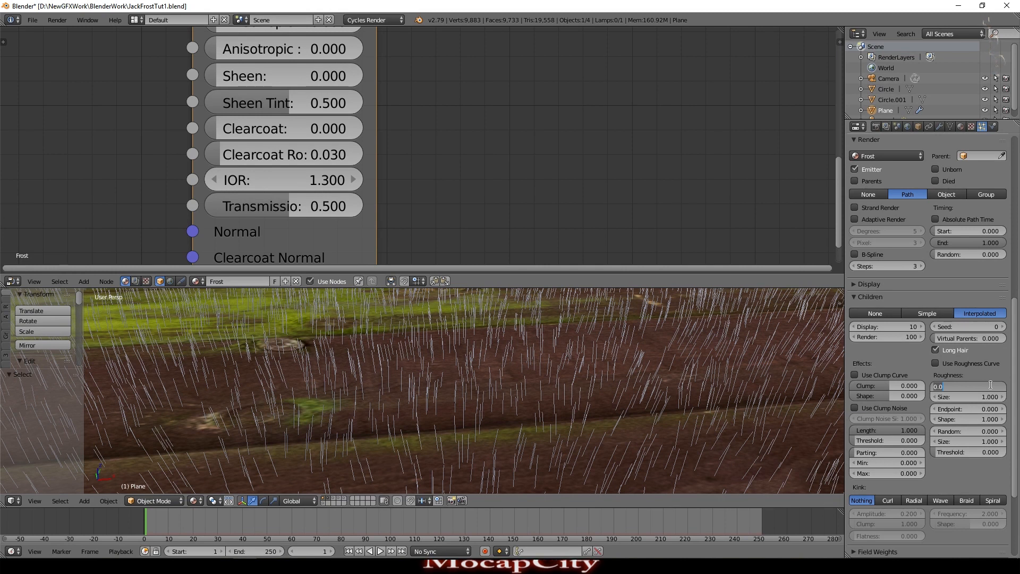
type("03")
left_click(988, 430)
type(".002")
key("KP_Enter")
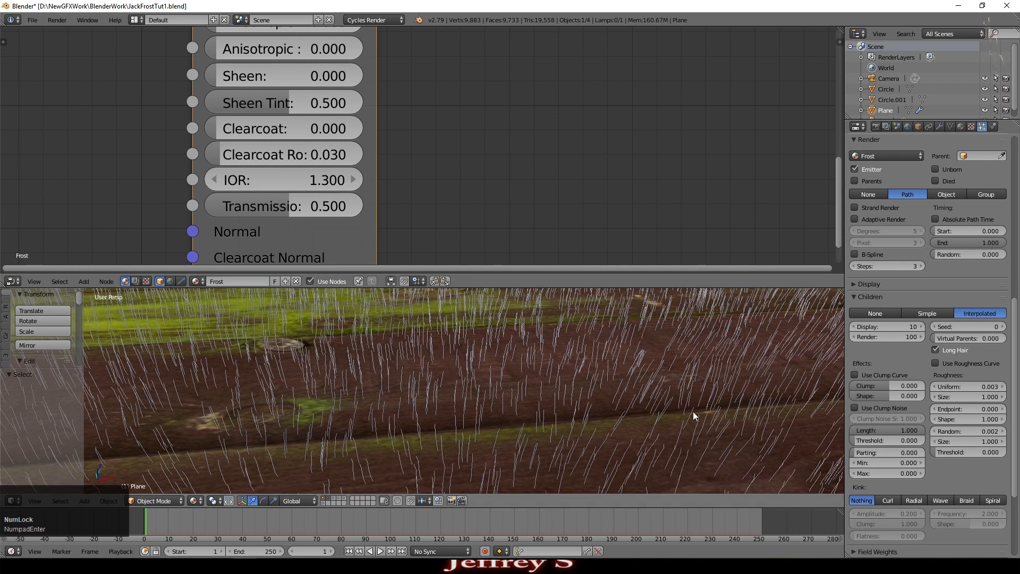
Set the child hairs' Clump to 0.75 and enable Clump Noise with a size of 0.05
left_click(874, 381)
type(".75")
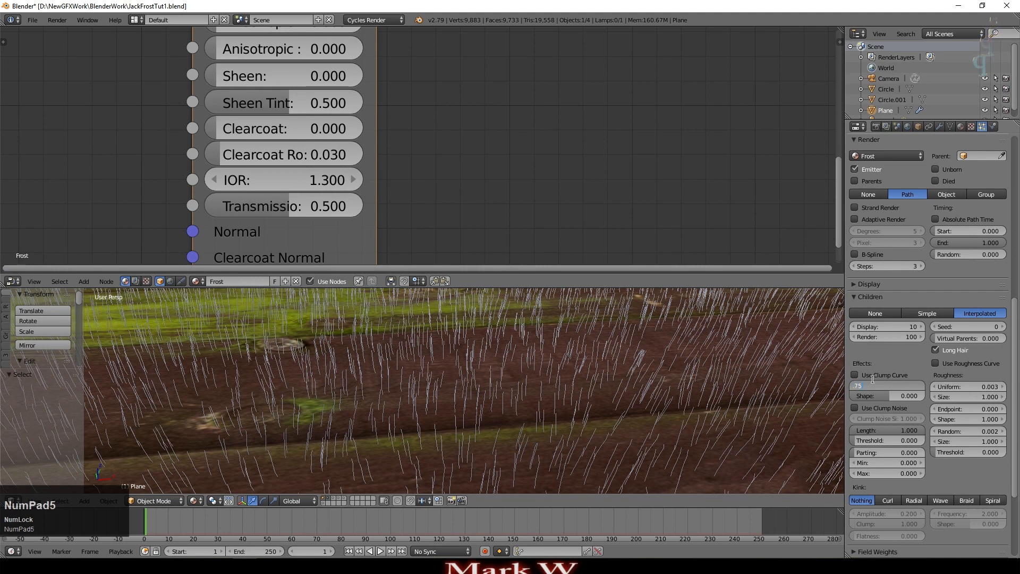
key("KP_Enter")
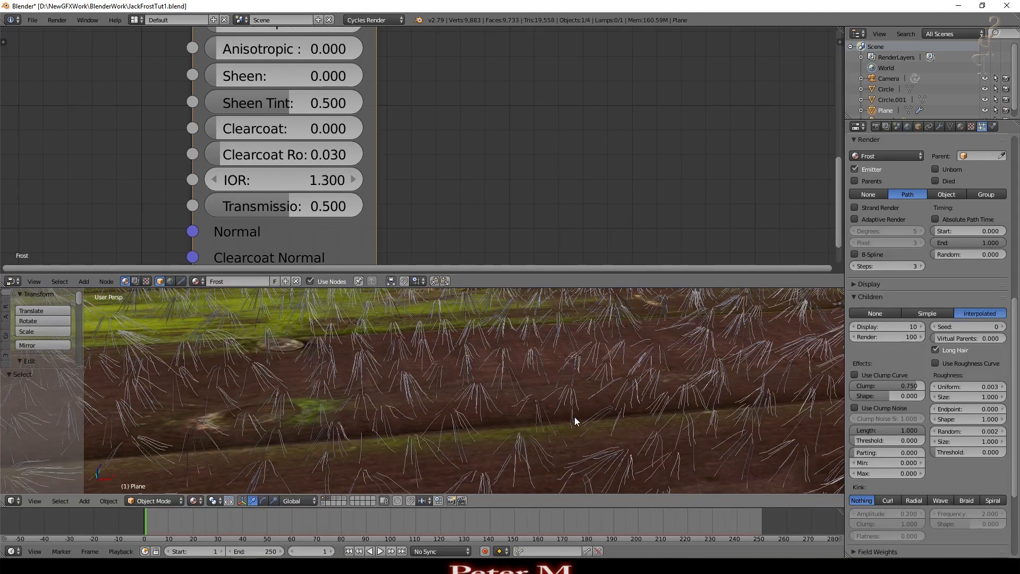
key("Num_Lock")
left_click(854, 408)
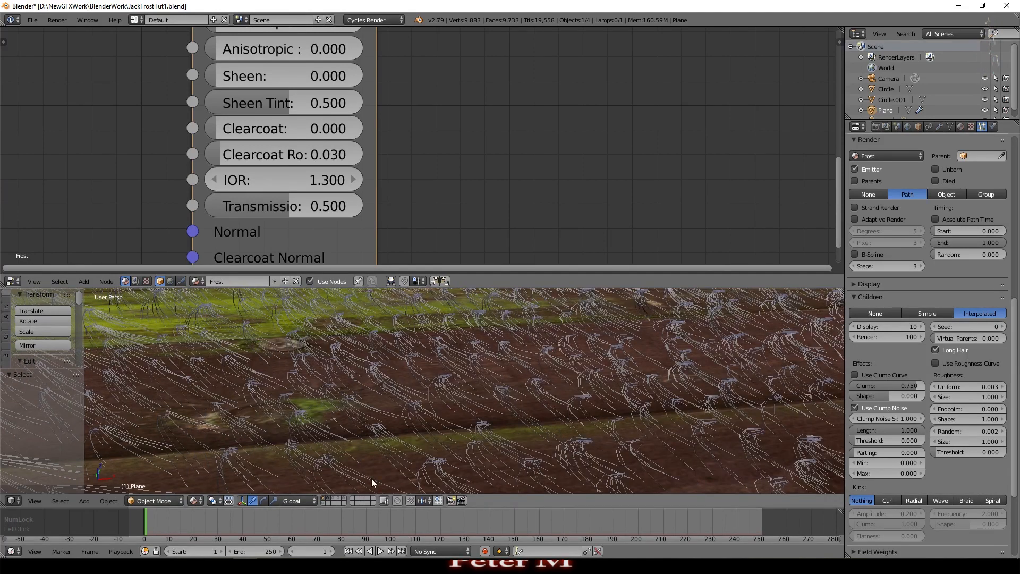
left_click(890, 418)
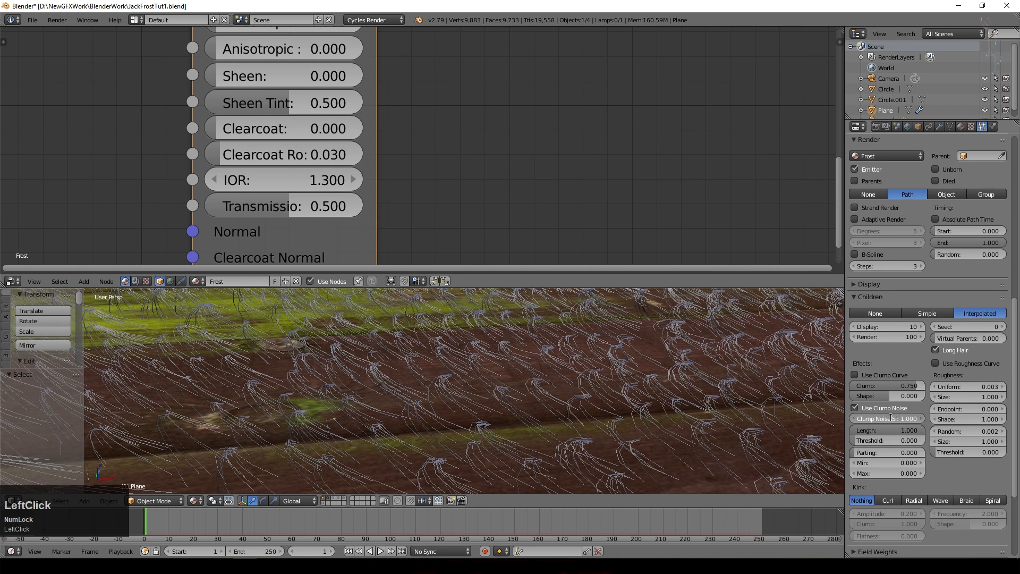
type(".05")
key("KP_Enter")
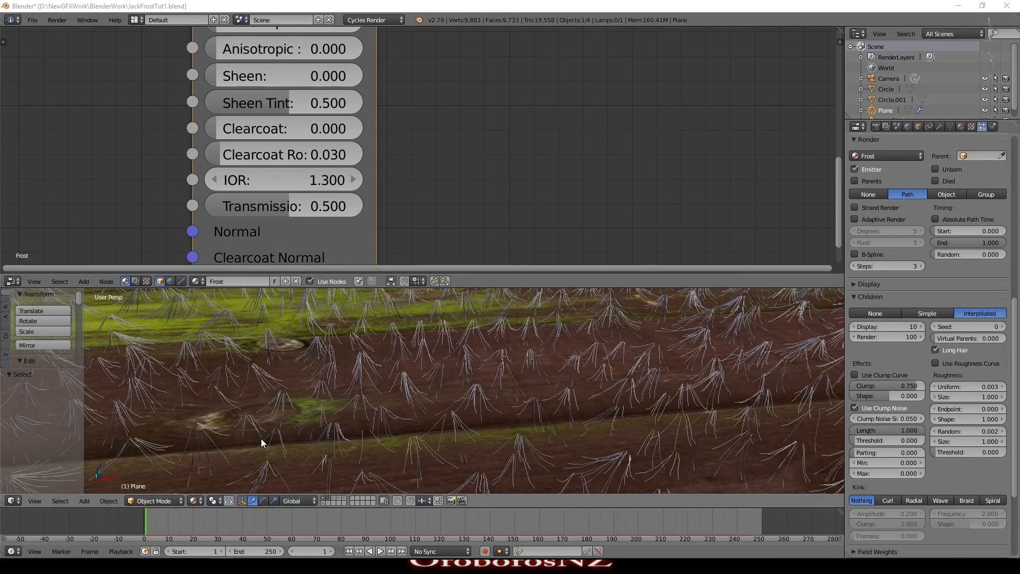
Preview the clumped hairs around the bowl with Rendered viewport shading
left_click(190, 499)
left_click(207, 465)
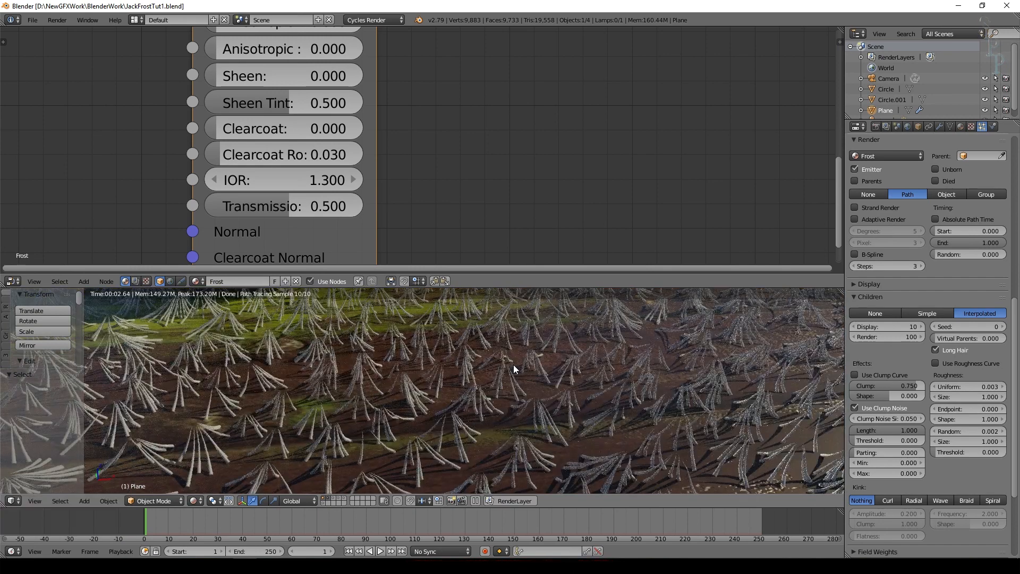
scroll(513, 364, "down", 3)
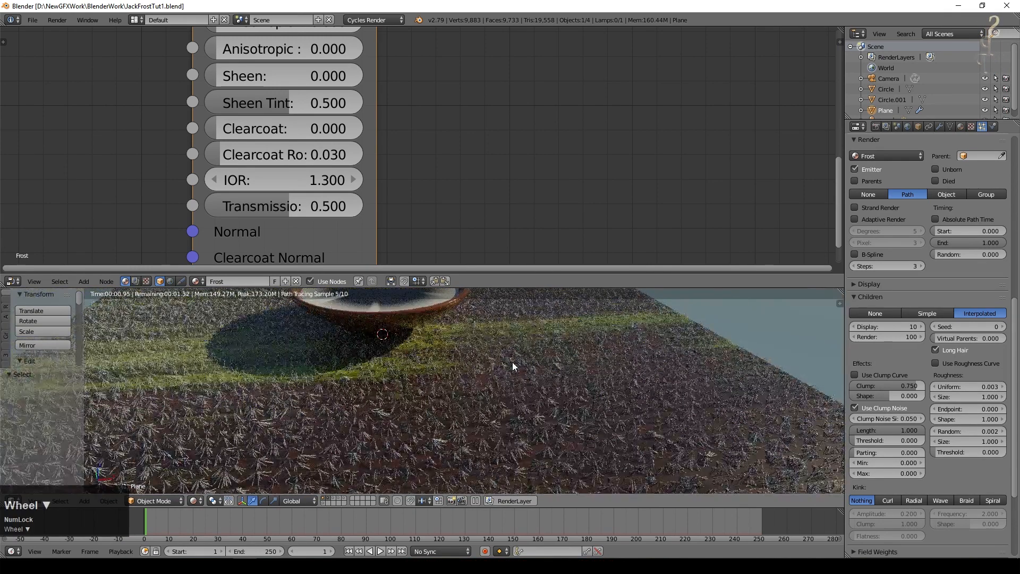
Set the plane's hair length to 0.05 and the Root thickness to 0.1
scroll(964, 289, "up", 10)
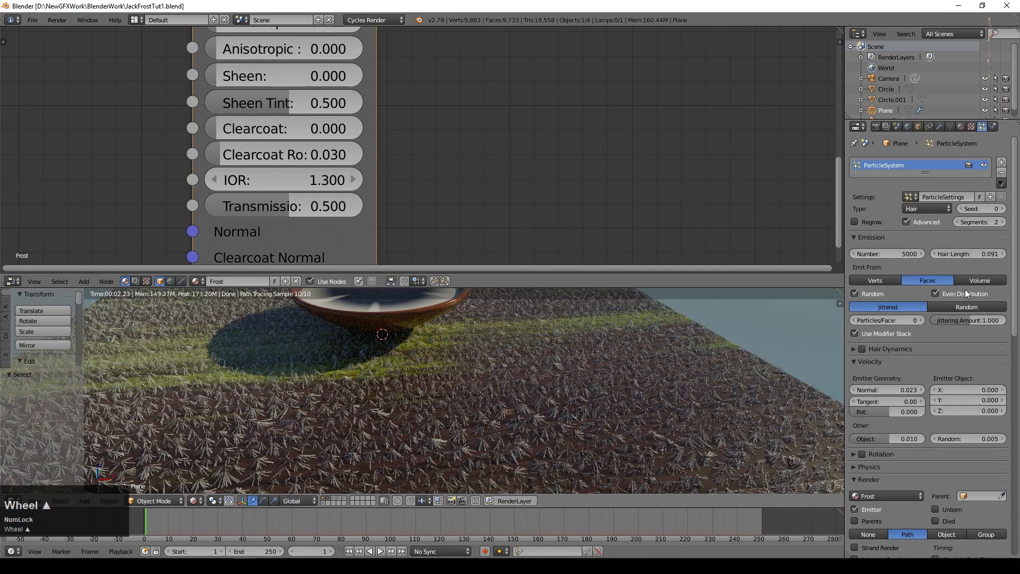
left_click(983, 254)
type(".05")
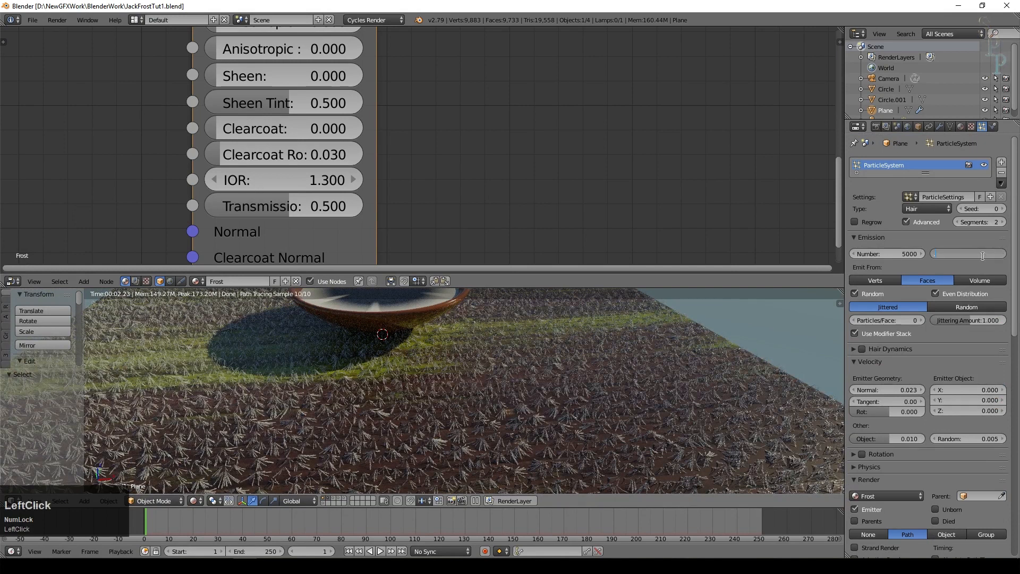
key("KP_Enter")
scroll(915, 402, "down", 10)
left_click(867, 535)
type(".1")
key("KP_Enter")
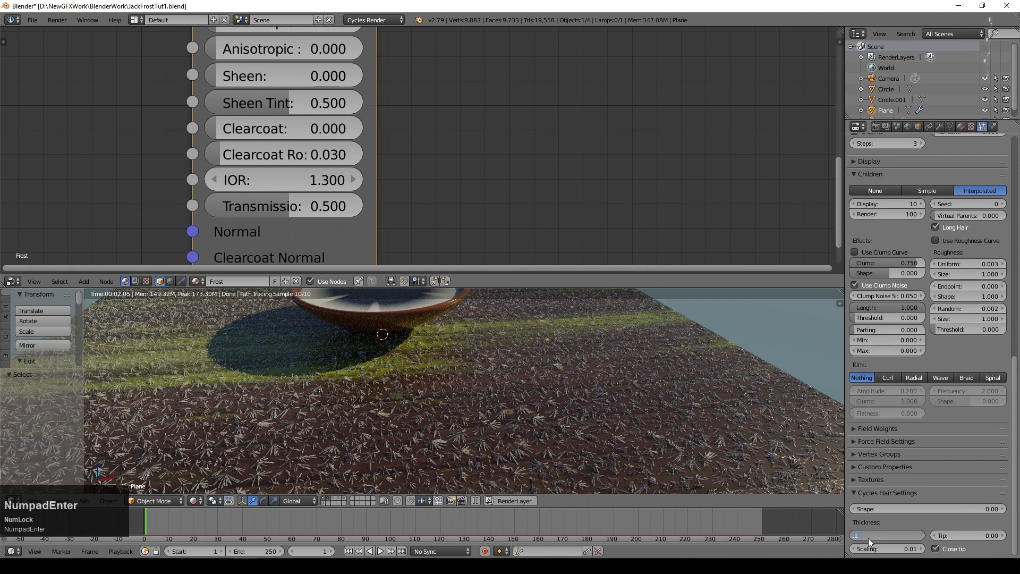
scroll(309, 391, "up", 3)
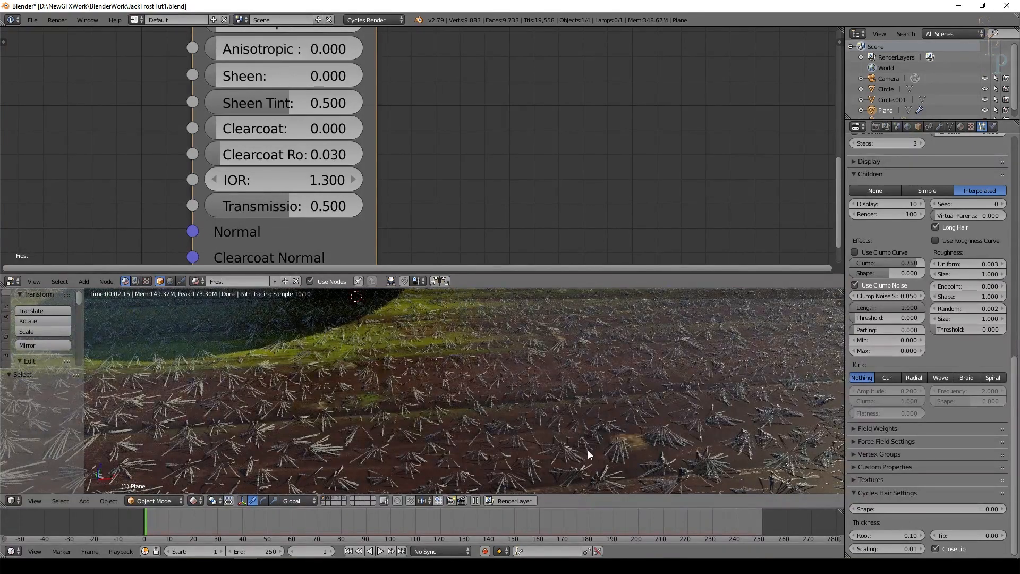
Add a new texture to the plane's particle system and name it FrostTable
key("Num_Lock")
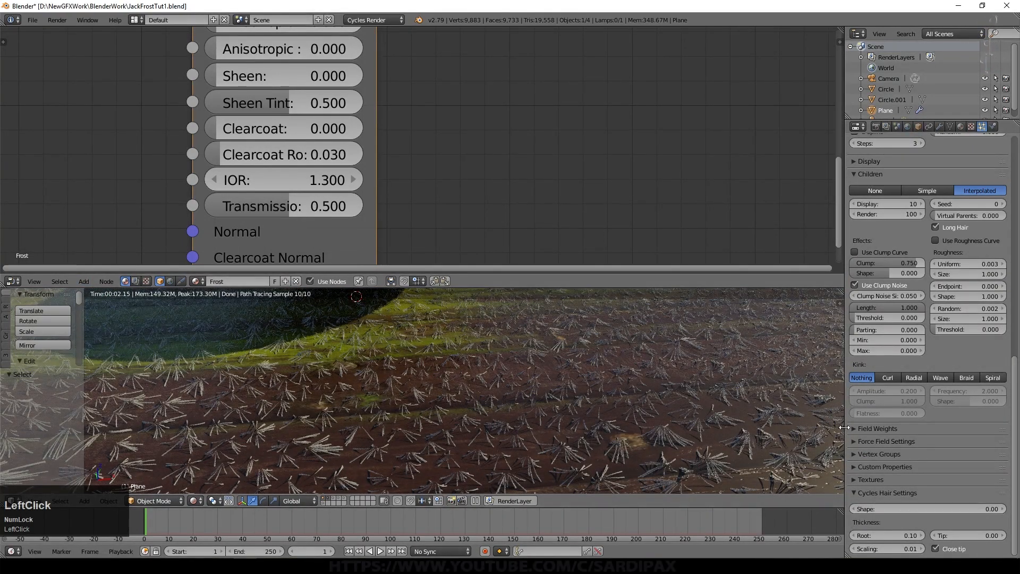
left_click(855, 480)
scroll(869, 514, "down", 1)
left_click(911, 541)
double_click(903, 477)
type("FrostTable")
key("Return")
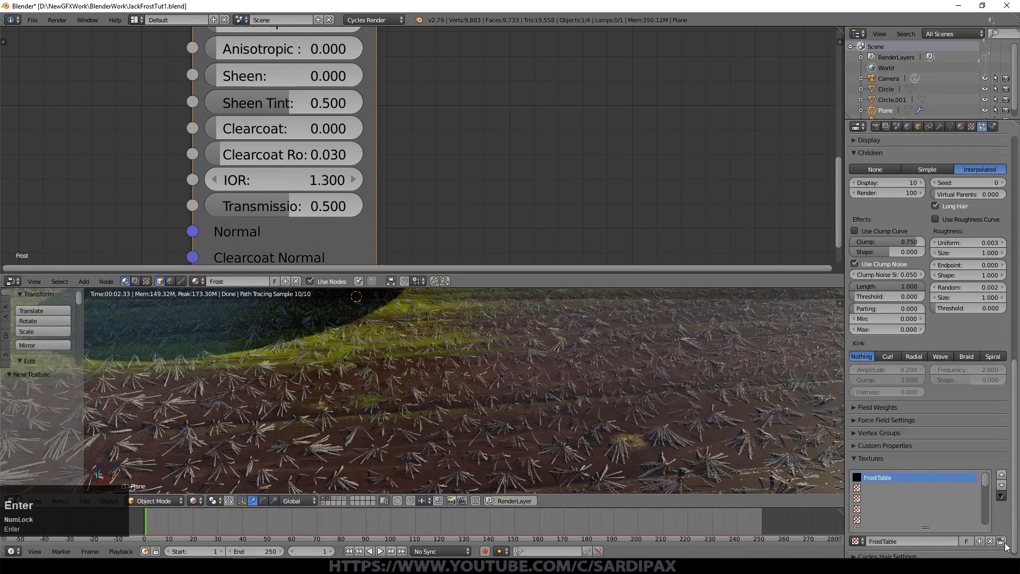
Make FrostTable a Clouds texture with an Ease color ramp, moving the black stop to 0.633 and the white stop inward
left_click(1002, 542)
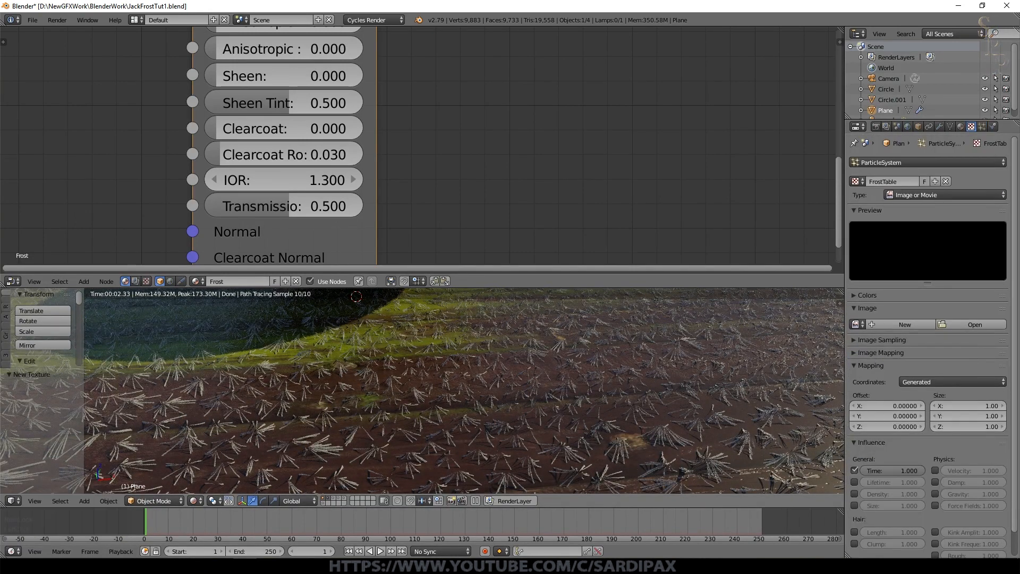
left_click(962, 193)
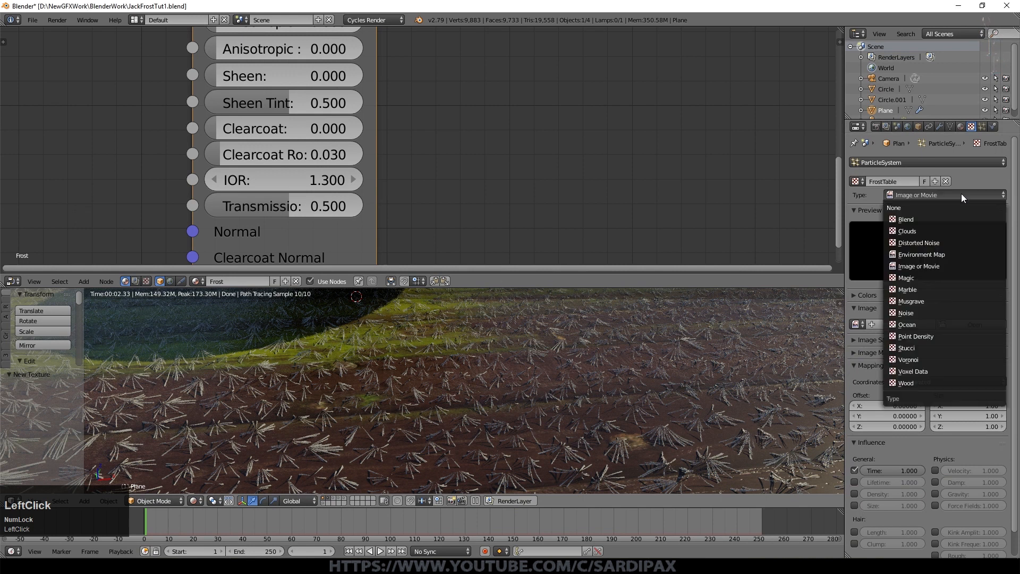
left_click(903, 230)
left_click(856, 296)
left_click(854, 312)
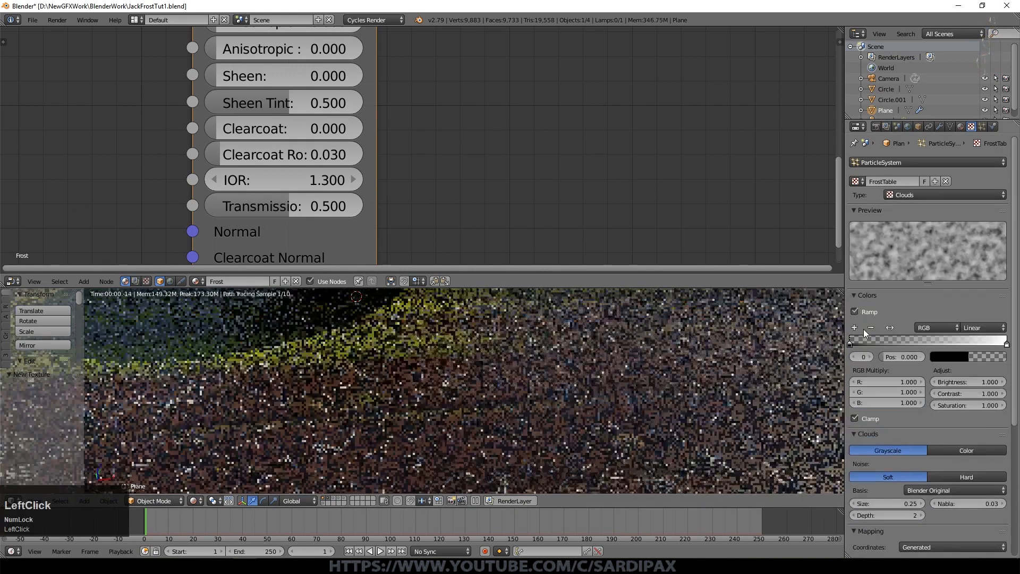
left_click(983, 327)
left_click(970, 315)
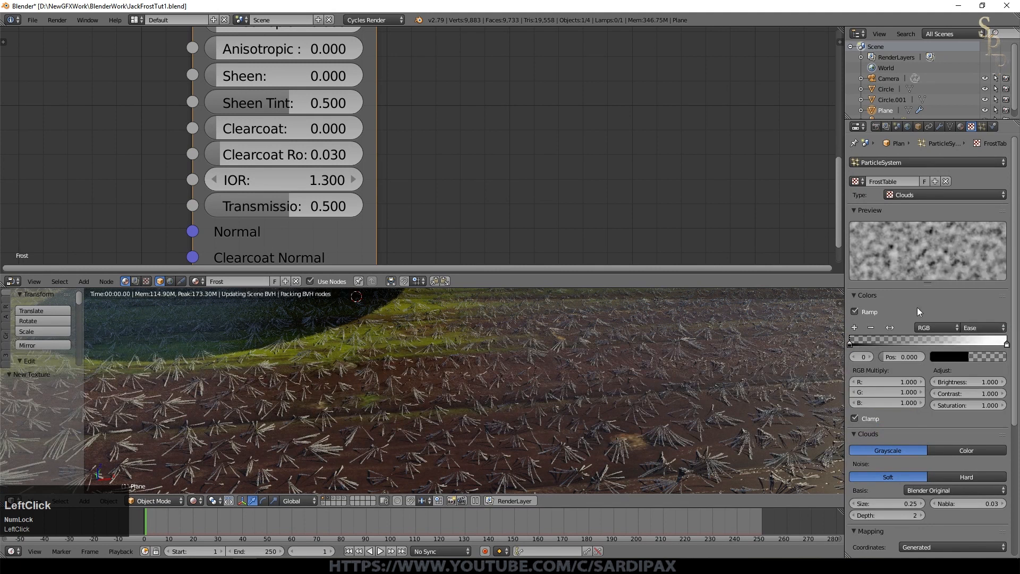
left_click_drag(851, 344, 982, 345)
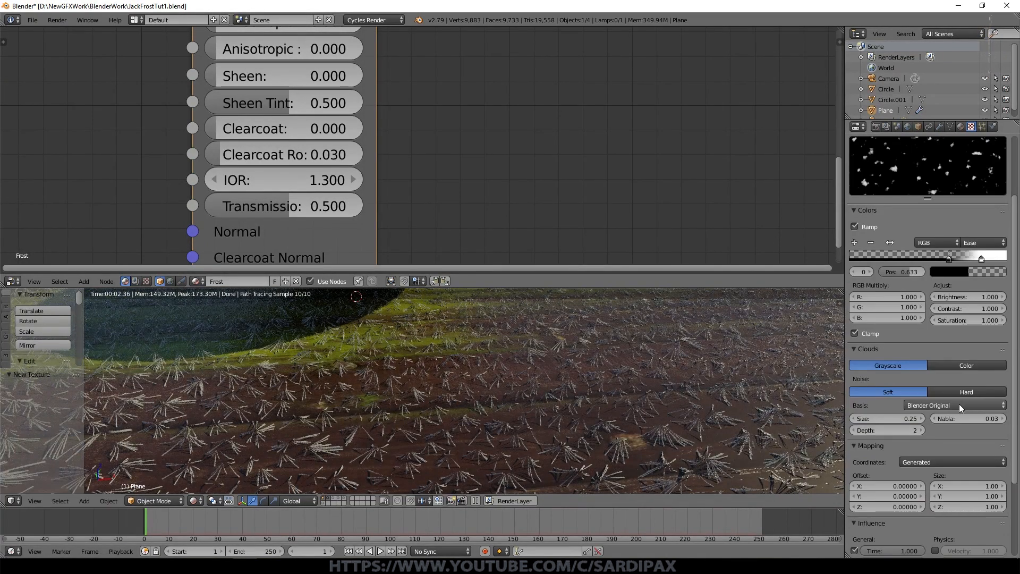
Set the clouds' noise basis to Voronoi F2, the size to 0.50 and the depth to 3
left_click(958, 404)
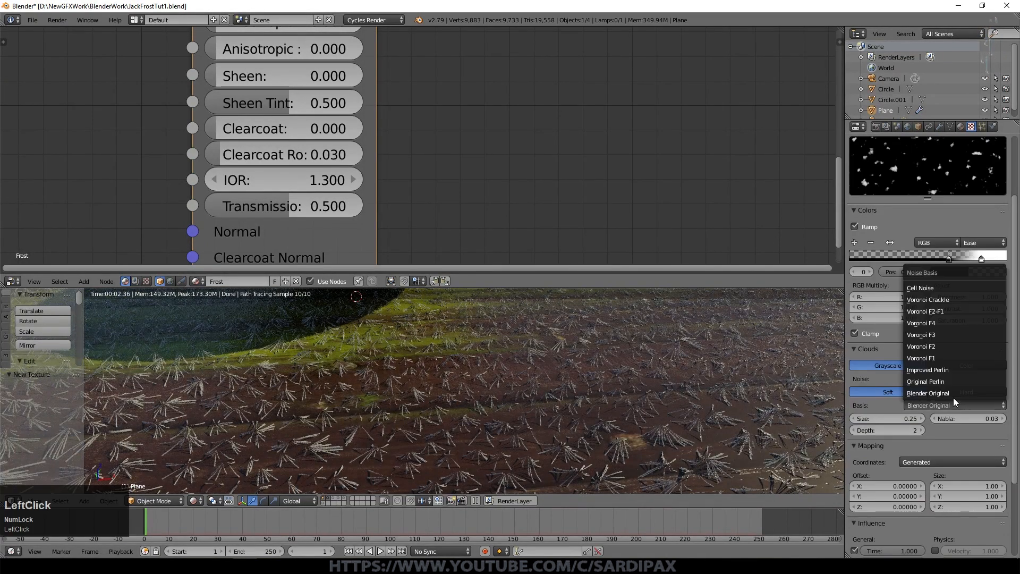
left_click(932, 346)
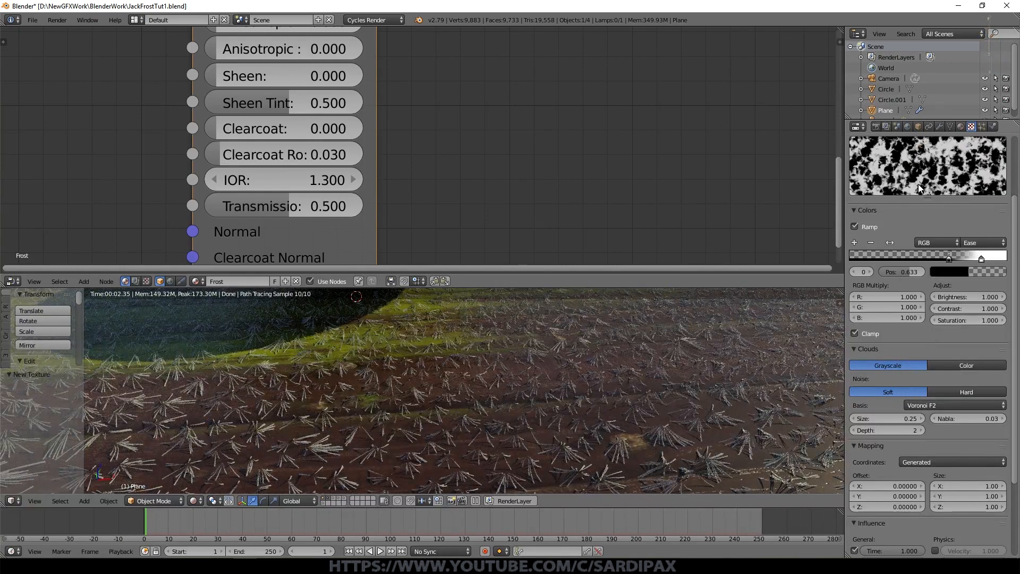
left_click(886, 418)
type(".5")
key("KP_Enter")
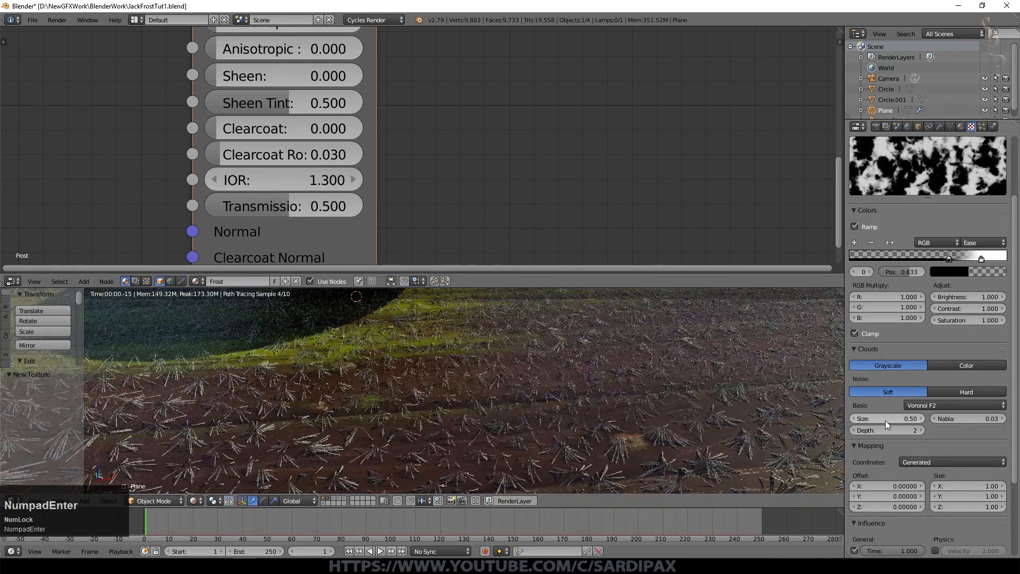
left_click(920, 430)
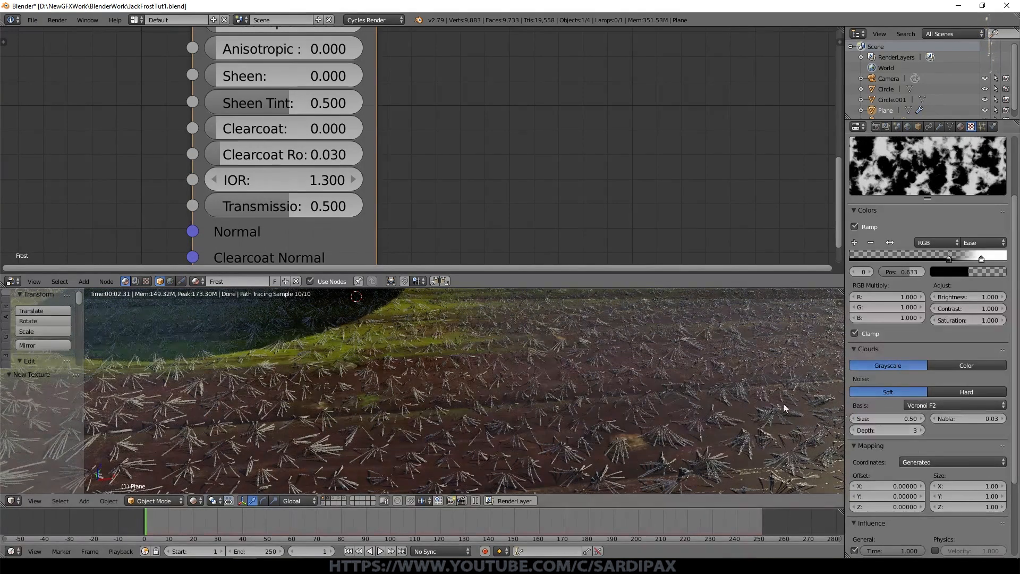
Make the FrostTable texture influence hair Length instead of Time
scroll(921, 430, "down", 1)
scroll(921, 430, "up", 1)
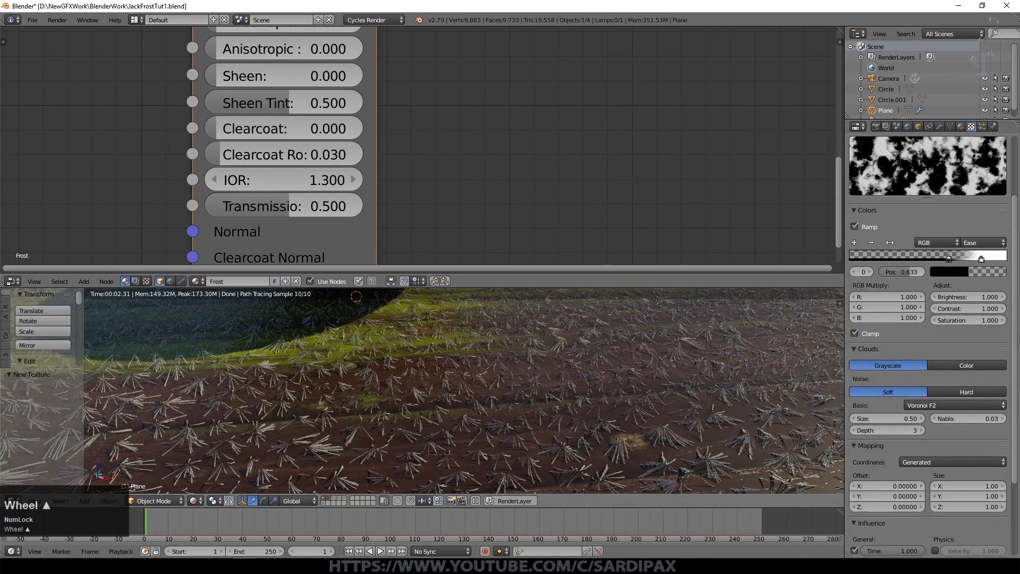
scroll(973, 453, "down", 5)
left_click(854, 445)
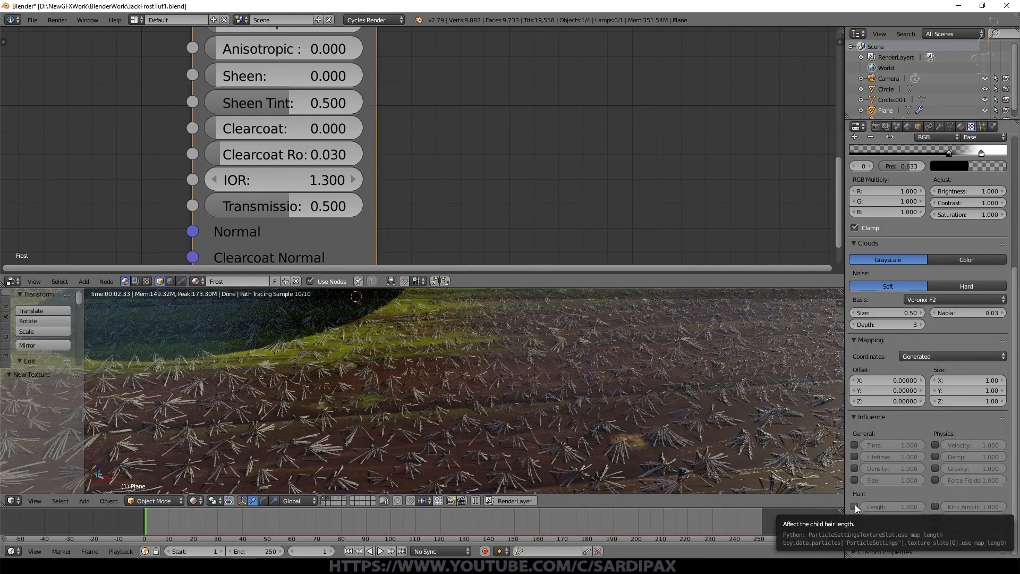
left_click(855, 505)
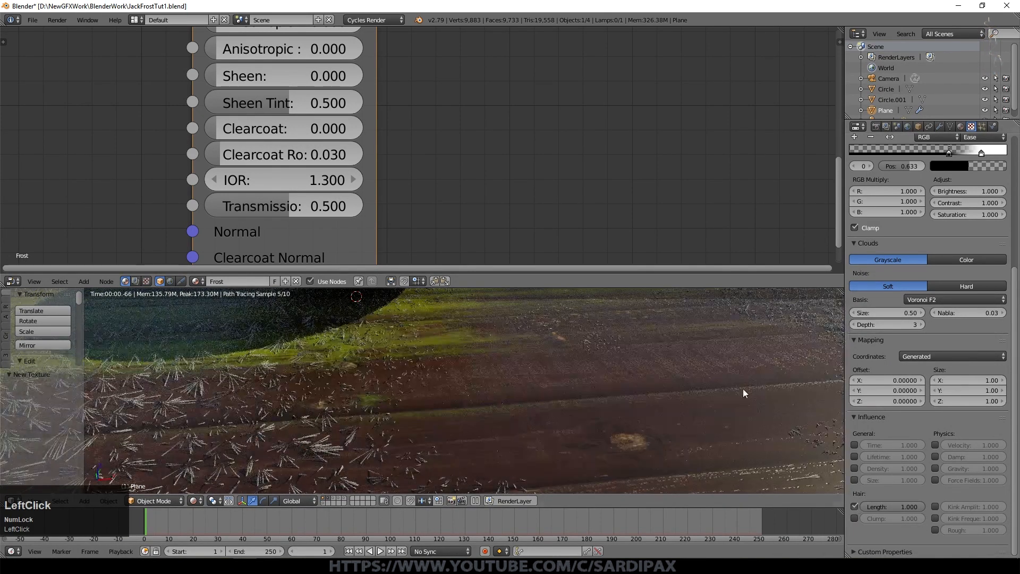
scroll(586, 412, "down", 2)
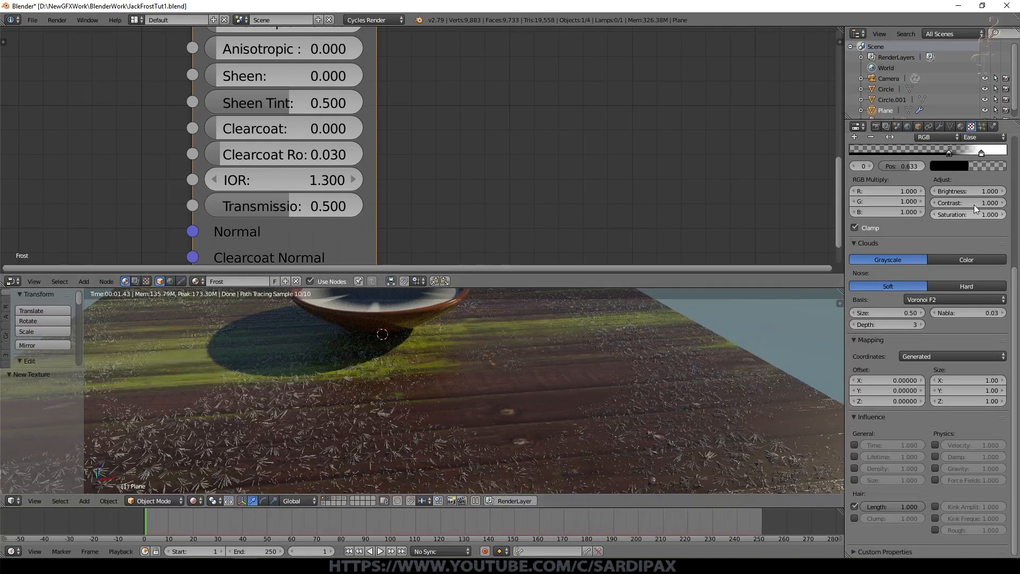
Set the FrostTable cloud size to 0.25 and move the color ramp's black stop to 0.542
scroll(956, 193, "up", 5)
middle_click_drag(534, 397, 587, 369)
scroll(903, 331, "up", 3)
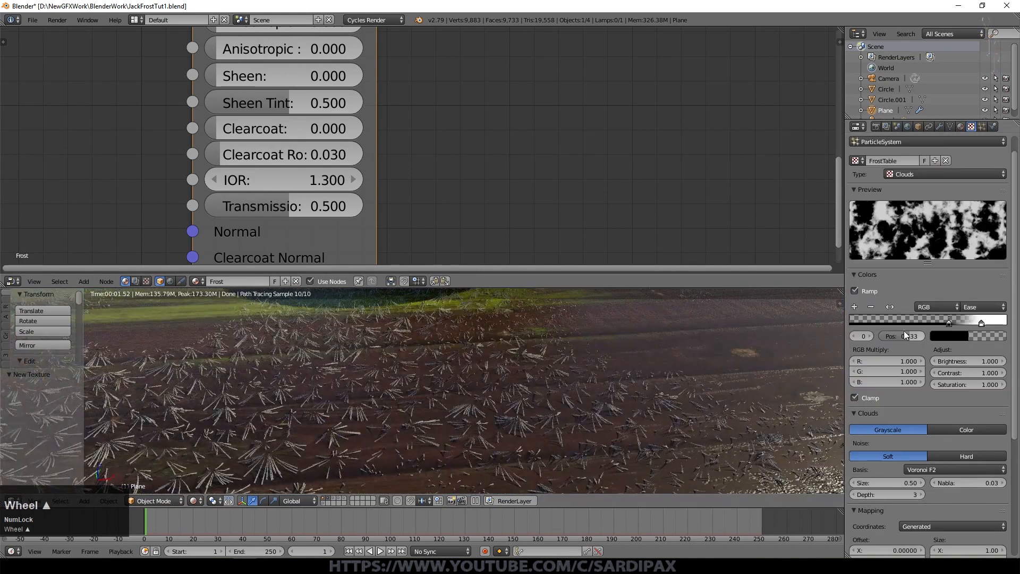
scroll(904, 330, "up", 1)
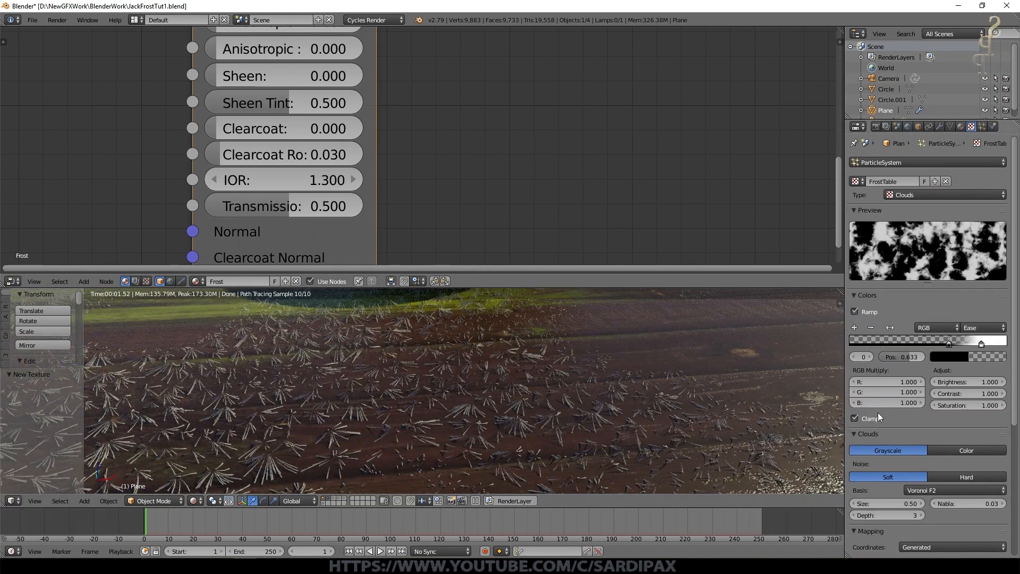
scroll(878, 412, "down", 1)
left_click(881, 483)
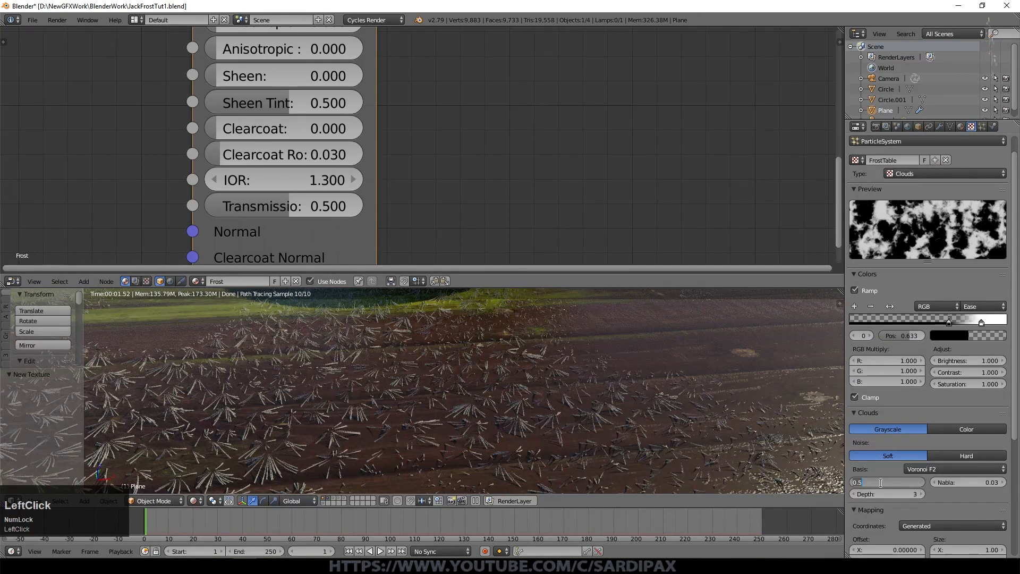
type("0.25")
key("KP_Enter")
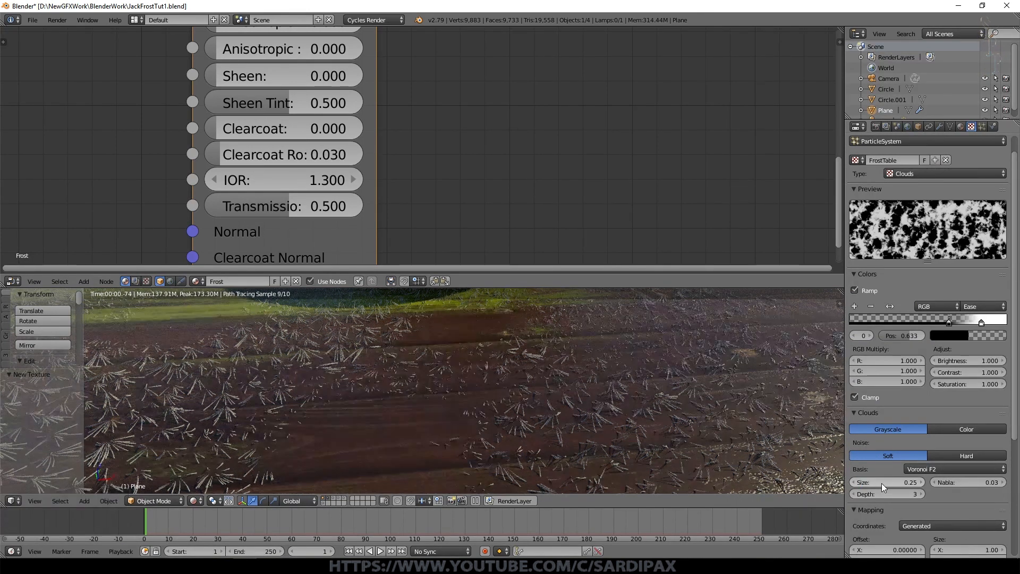
left_click_drag(947, 320, 932, 323)
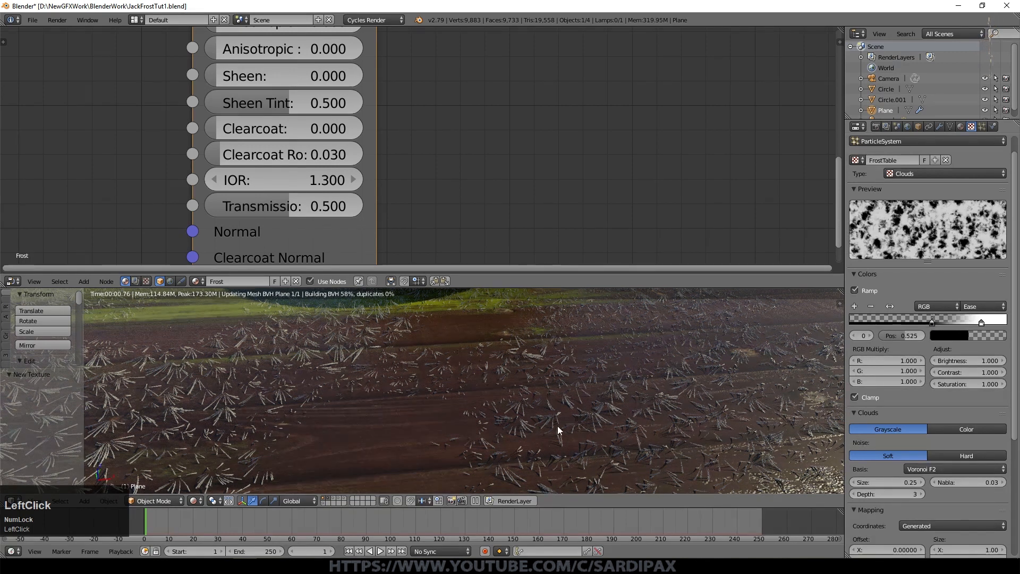
left_click_drag(881, 320, 919, 320)
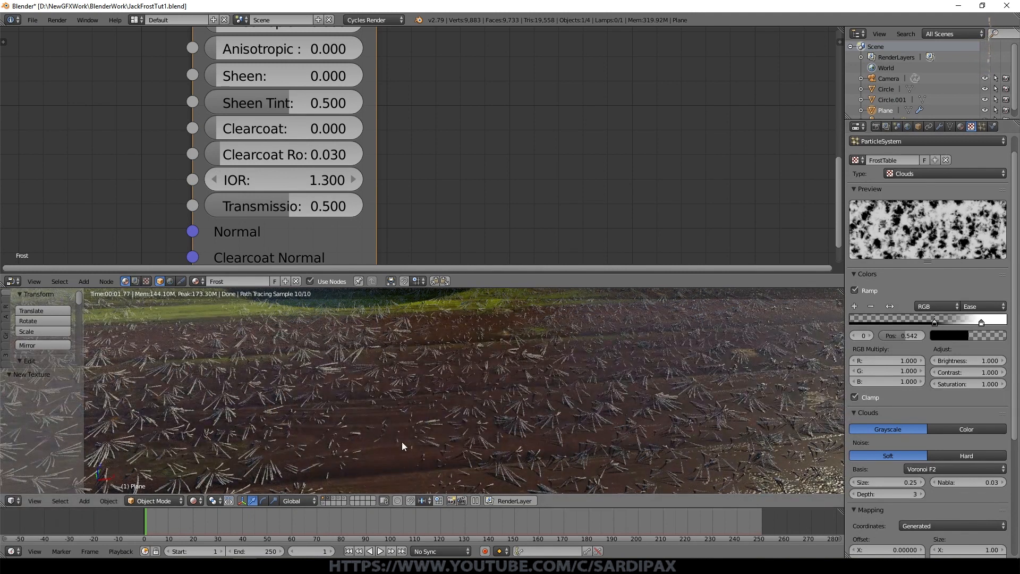
Set the hair length of the plane's particle system to 0.04
left_click(982, 126)
scroll(964, 242, "up", 3)
scroll(951, 242, "up", 4)
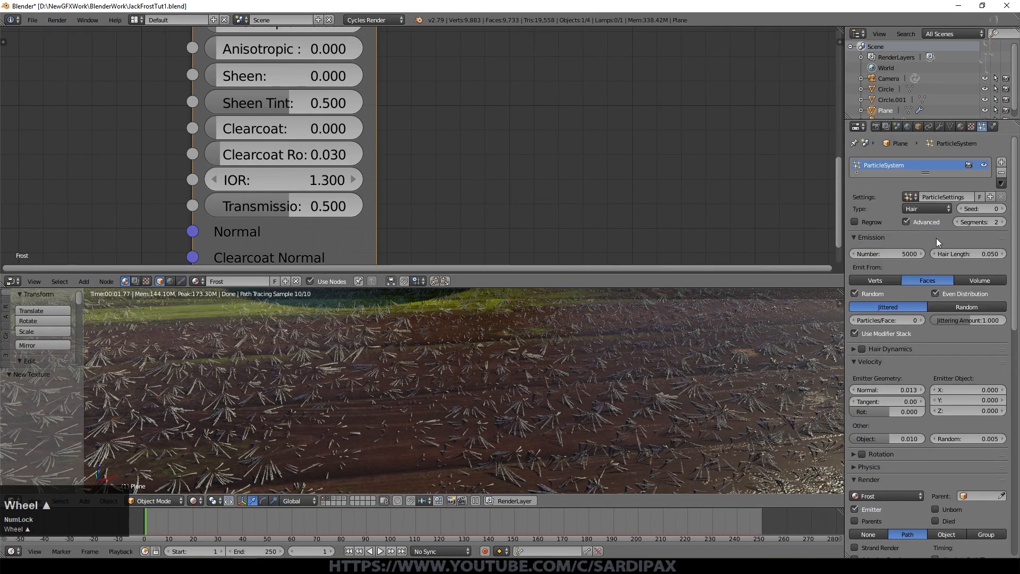
left_click(982, 254)
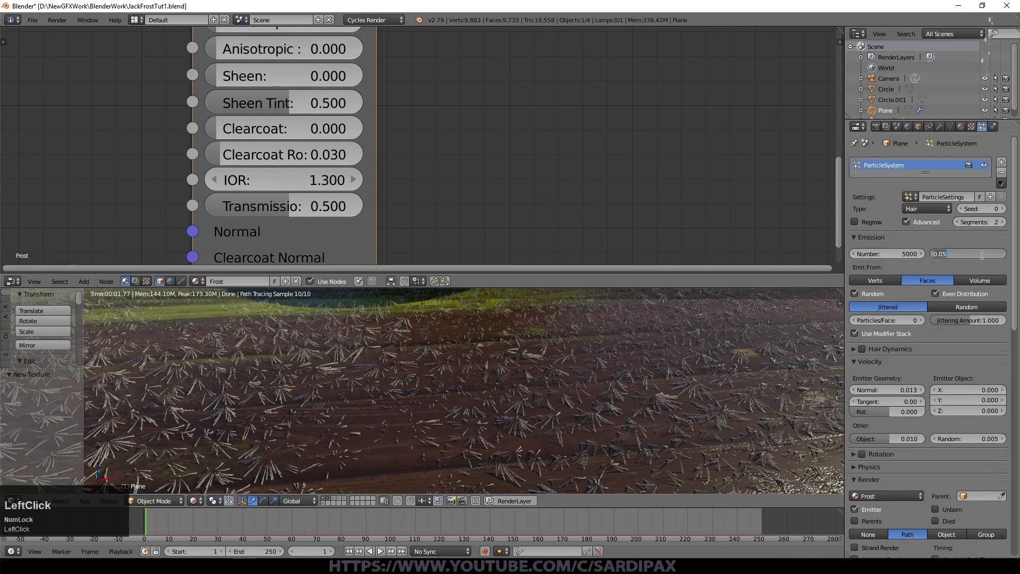
type(".04")
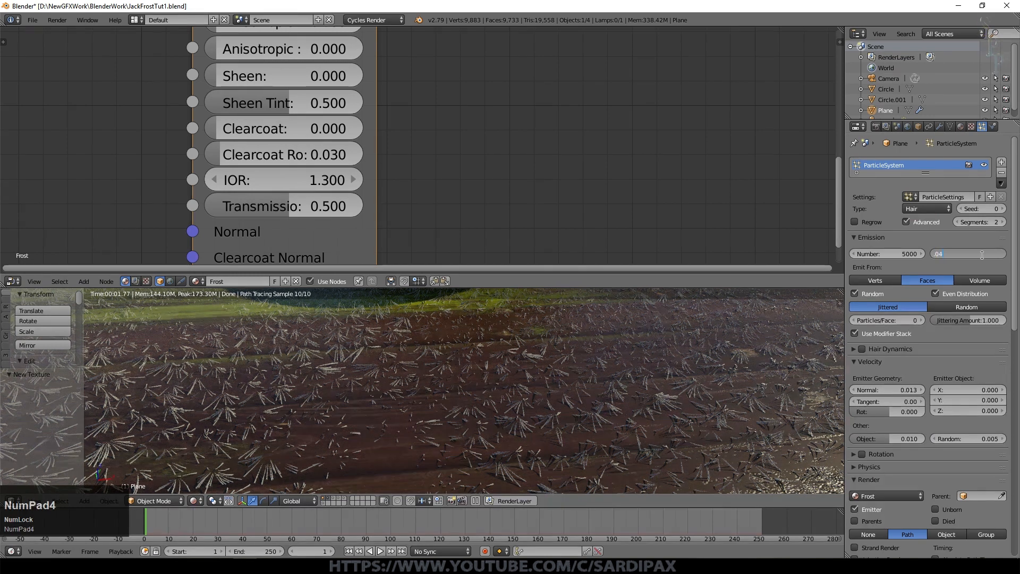
key("KP_Enter")
Set the Frost material's Transmission to 0.25
left_click(342, 203)
type(".")
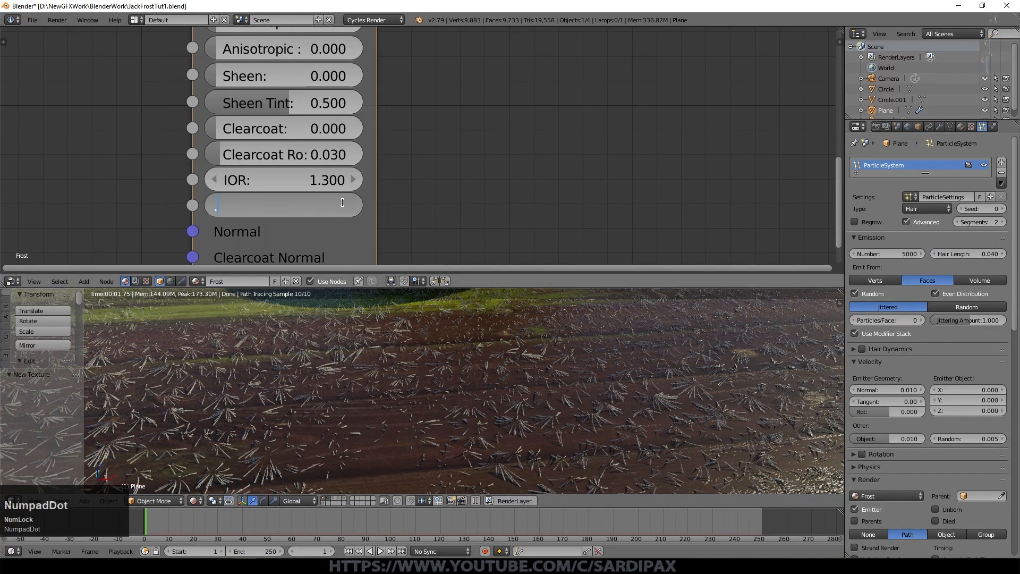
type("25")
key("KP_Enter")
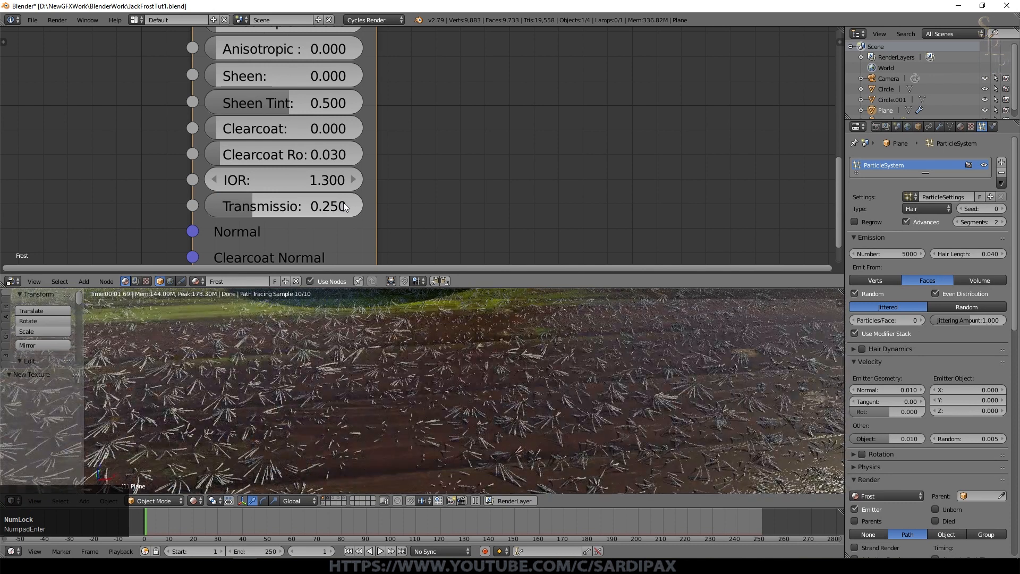
Set the plane's hair particle number to 10000 and the rendered children count to 25
left_click(891, 254)
type("10")
key("KP_Enter")
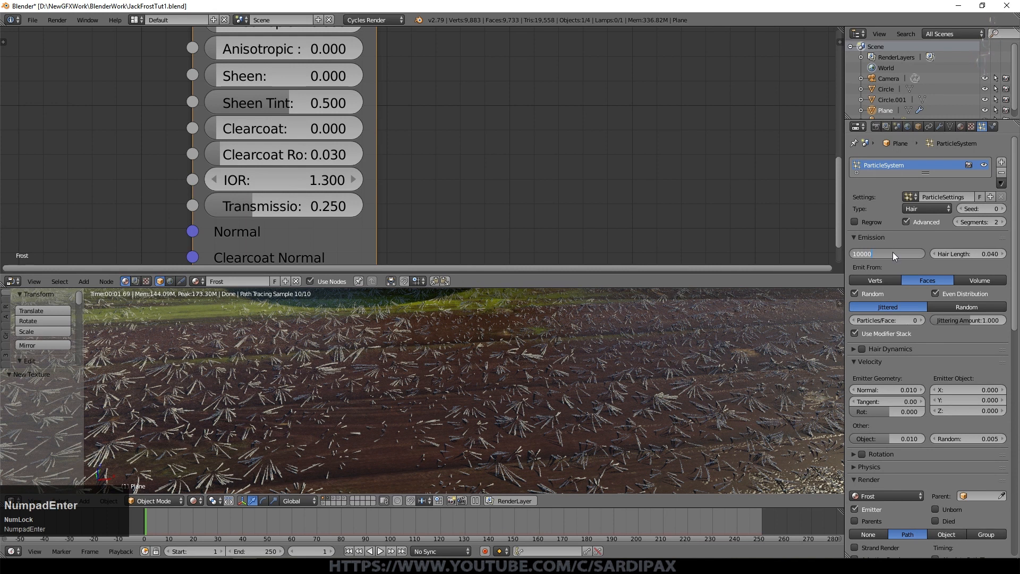
scroll(891, 434, "down", 10)
left_click(891, 434)
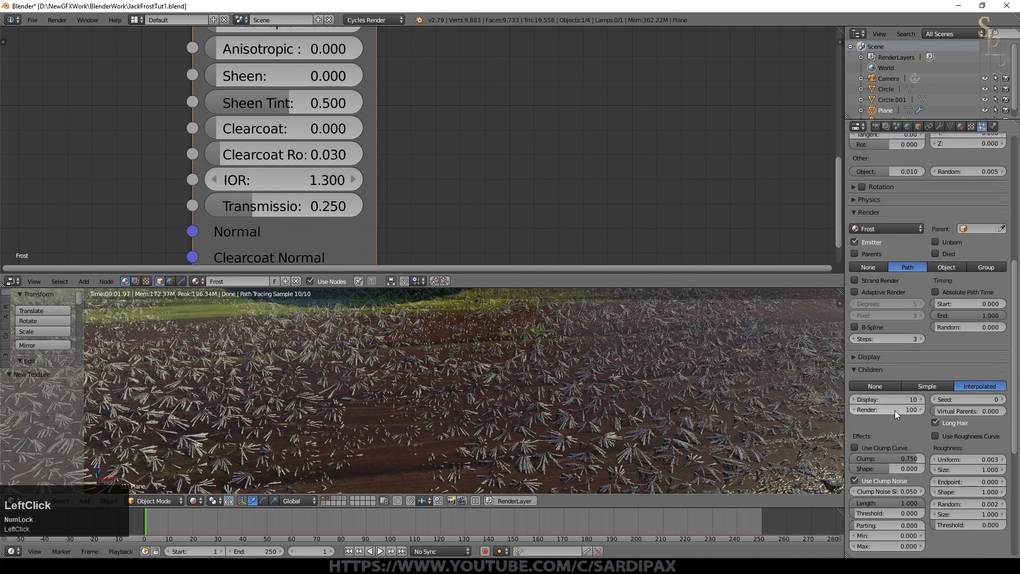
left_click(894, 410)
type("25")
key("KP_Enter")
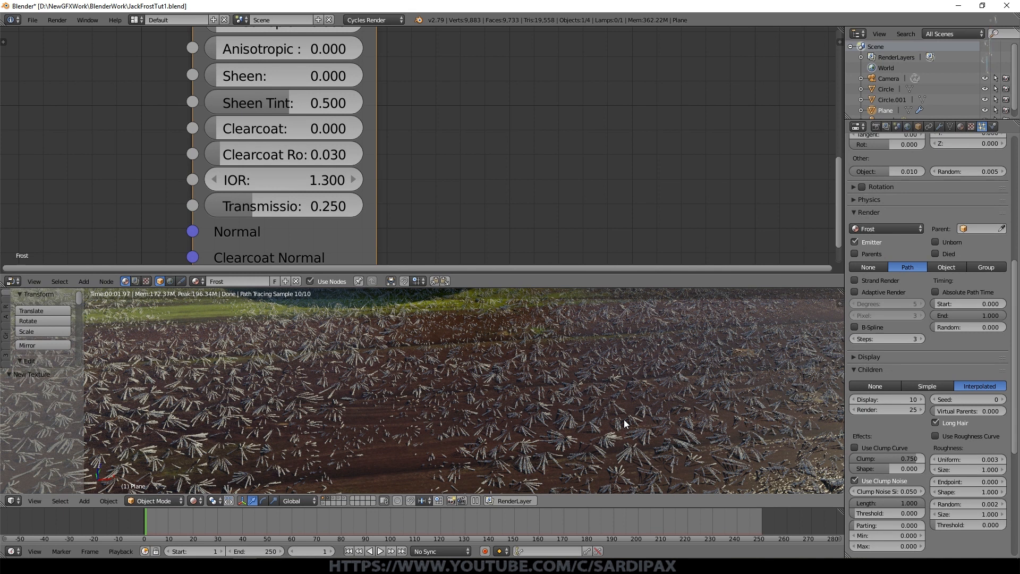
Add a particle system to the bowl and assign it the plane's existing ParticleSettings
middle_click_drag(624, 423, 576, 366)
right_click(488, 362)
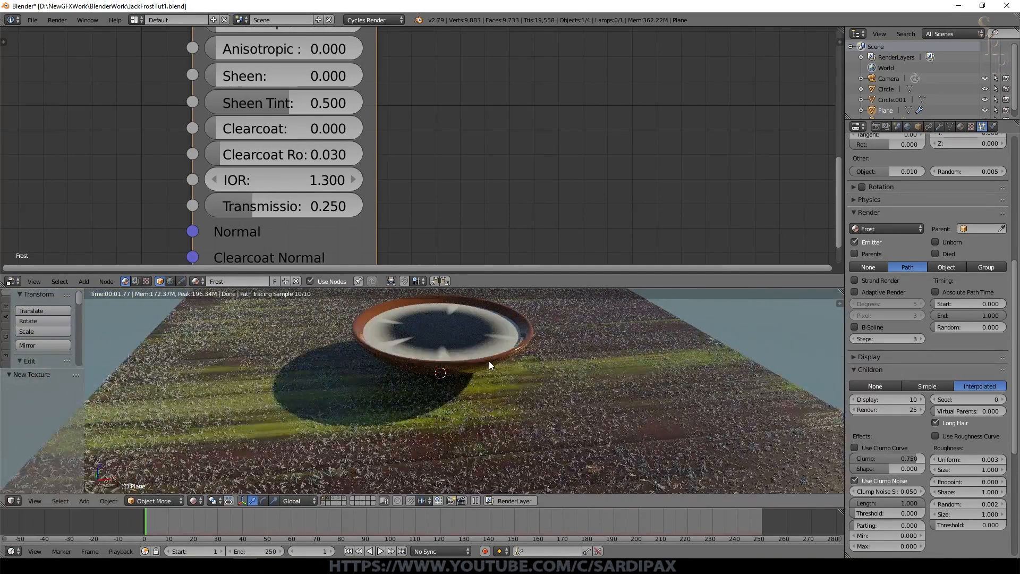
left_click(1002, 163)
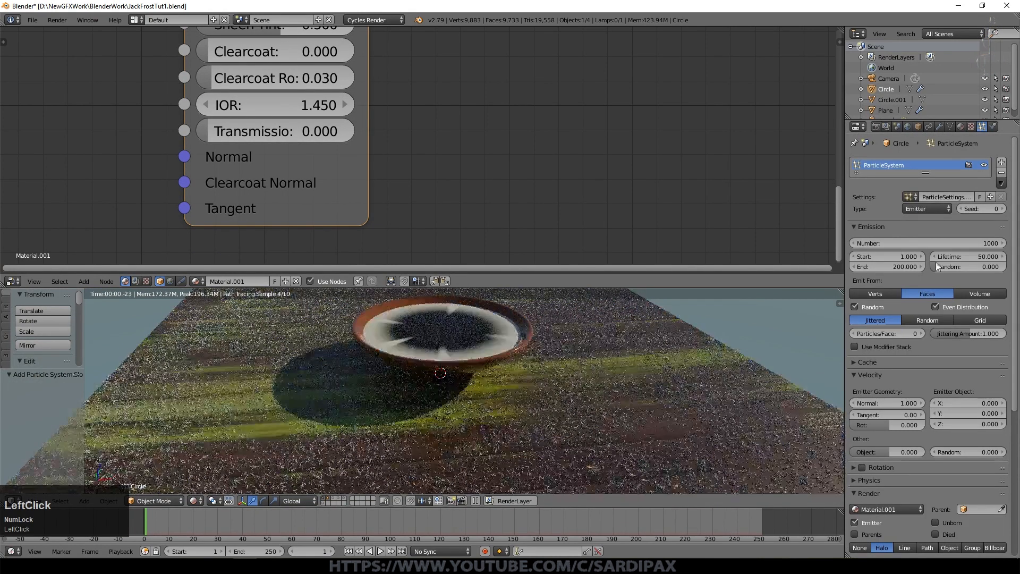
left_click(909, 196)
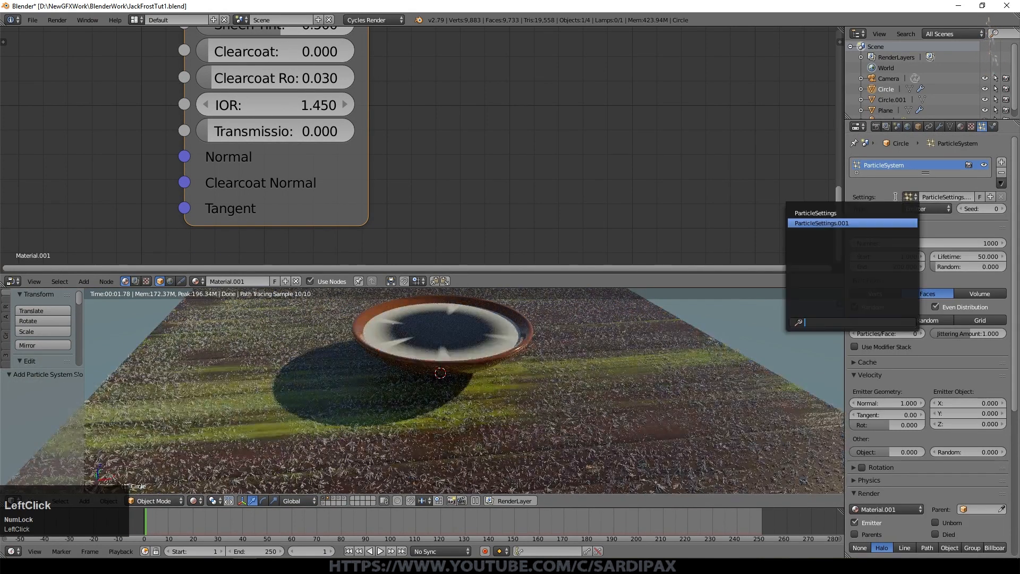
left_click(847, 211)
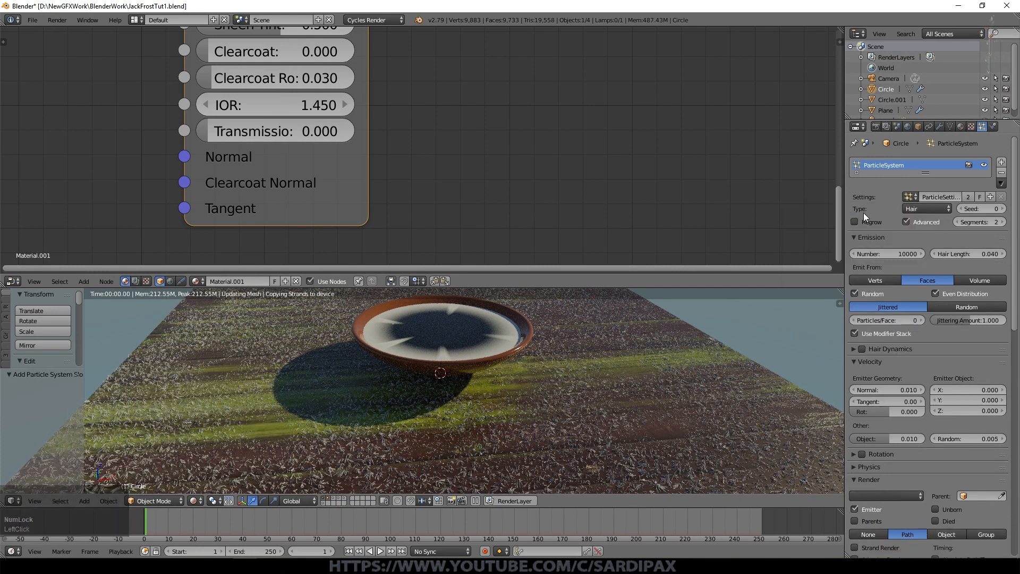
scroll(337, 478, "up", 1)
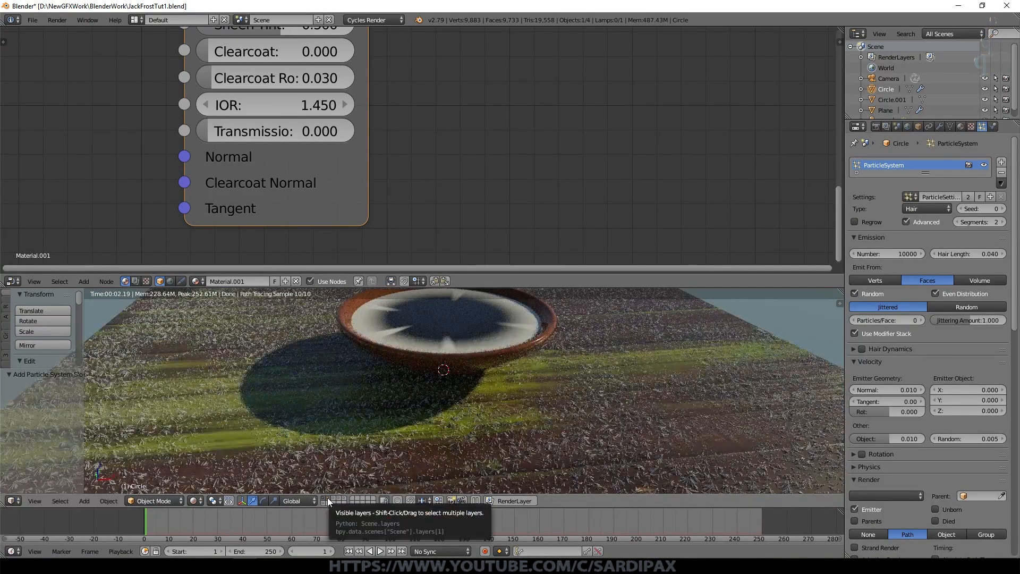
Add a second material slot to the bowl, assign the Frost material to it and view the bowl up close
left_click(960, 126)
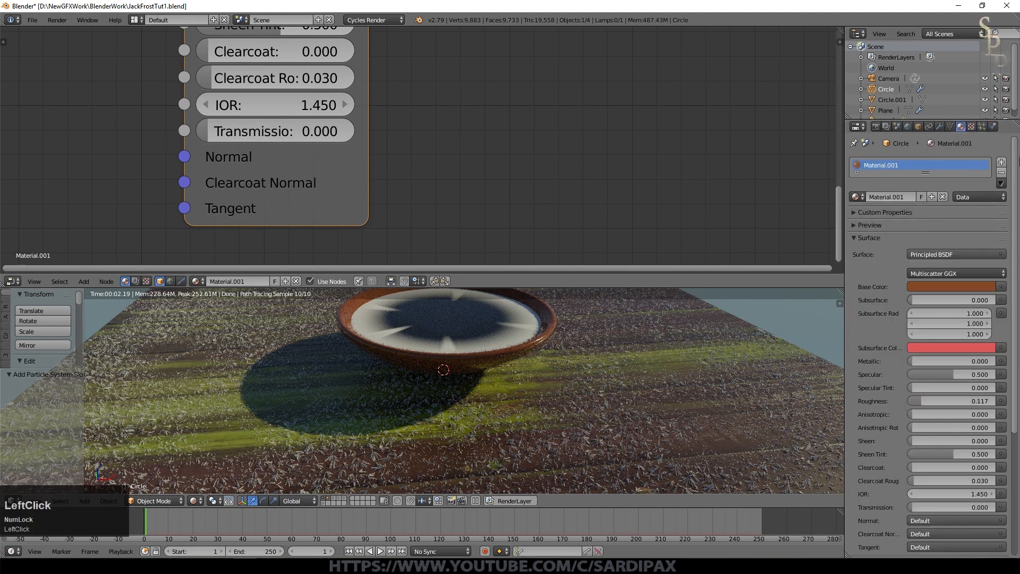
left_click(1001, 161)
left_click(856, 222)
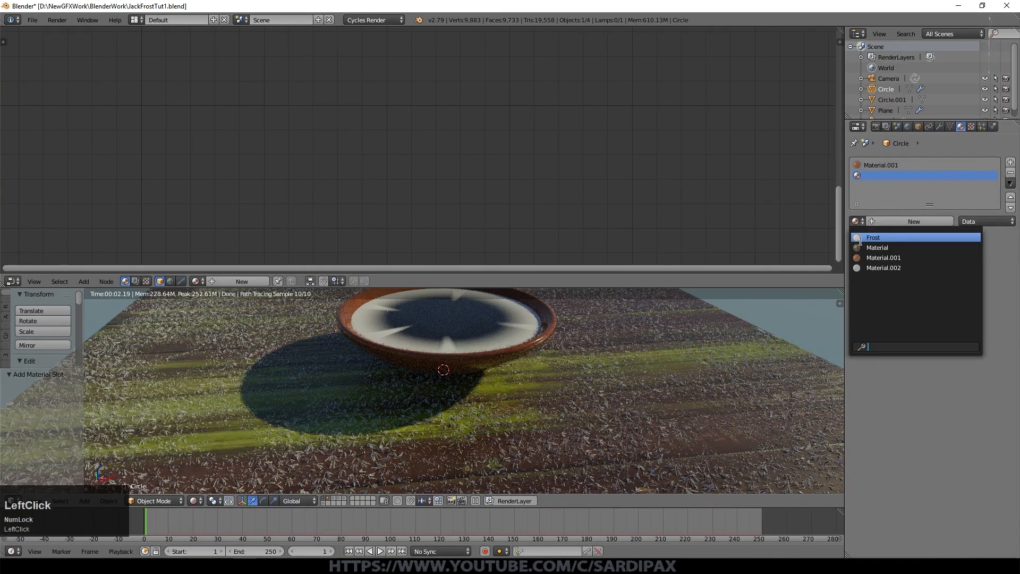
left_click(860, 241)
scroll(555, 339, "up", 3)
middle_click_drag(556, 344, 574, 447)
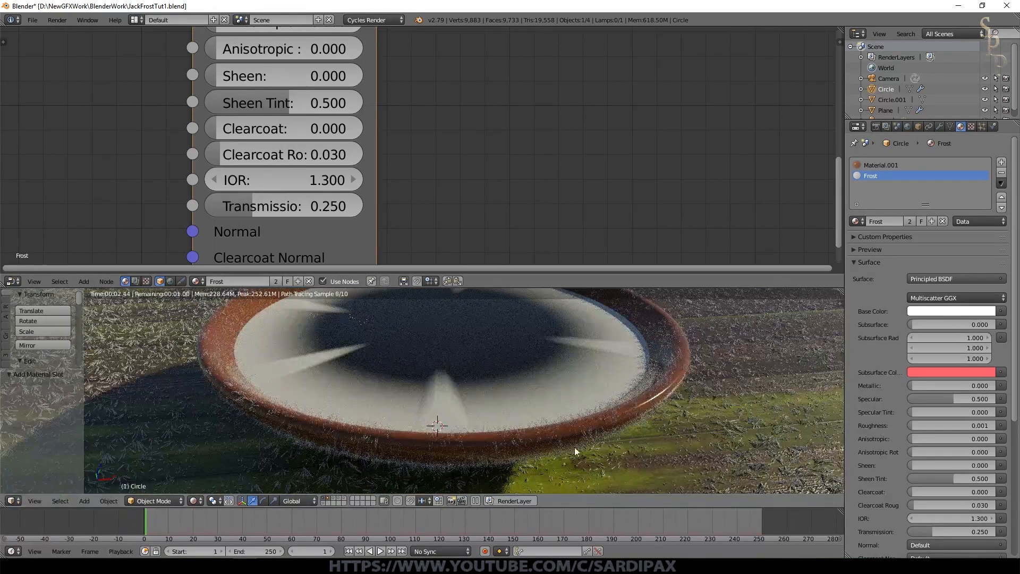
Make the bowl's Frost material a single-user copy and rename the bowl's particle system BowlFrost
left_click(910, 221)
left_click(982, 126)
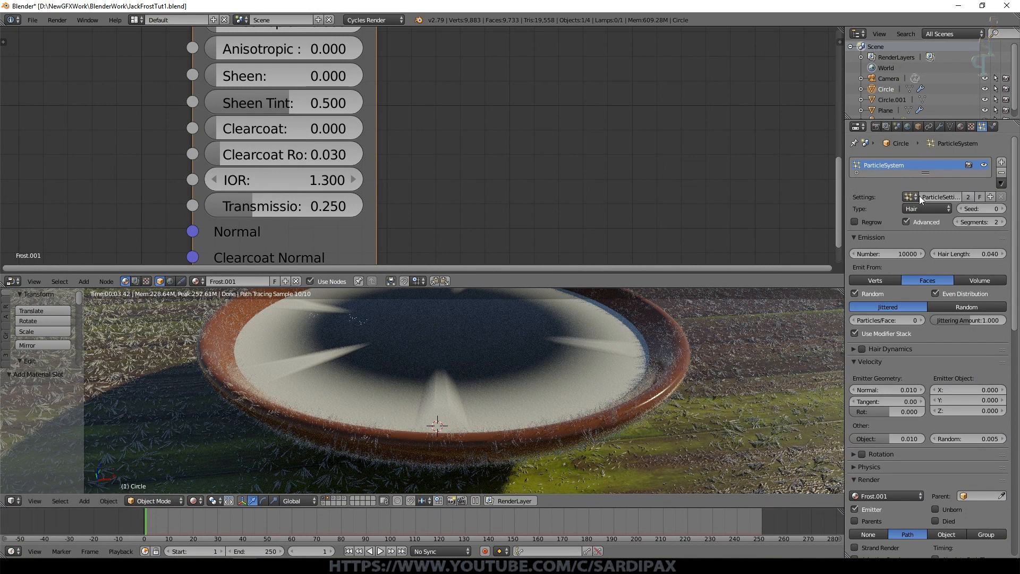
left_click(885, 165)
key("shift")
type("BowlFros")
Rename the shared particle settings TableFrost, make a single-user copy for the bowl and name that copy BowlFrost
left_click(941, 196)
type("TableFrost")
key("Return")
left_click(965, 197)
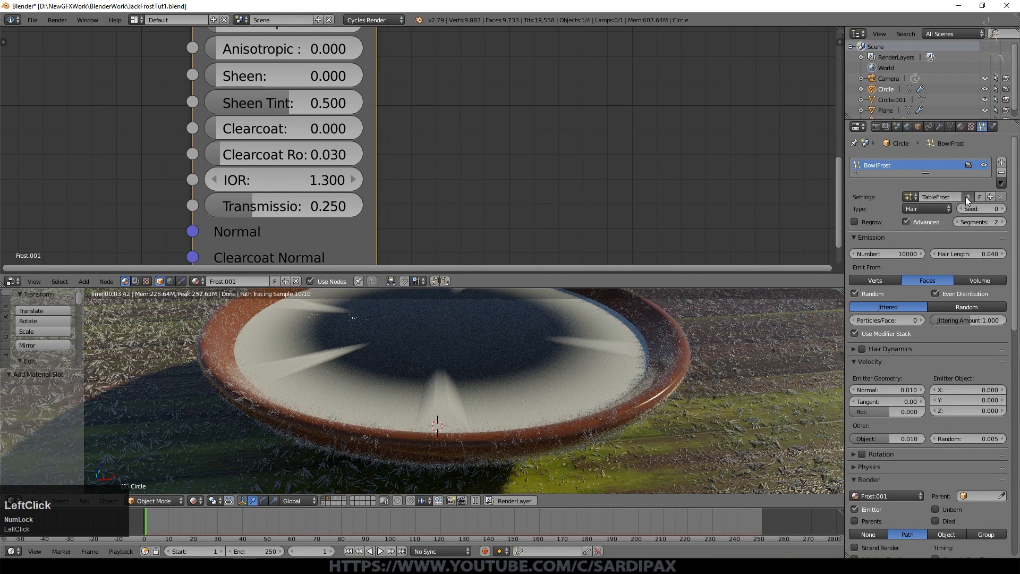
left_click(944, 197)
type("BowlFrost")
key("Return")
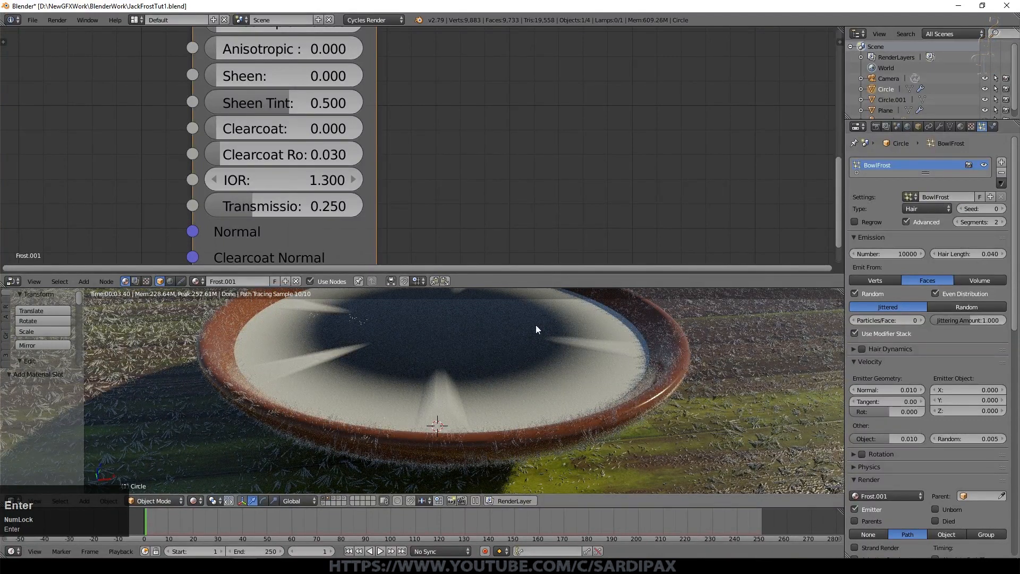
Set the root thickness in the bowl's Cycles hair settings to 0.25
left_click(1016, 294)
left_click_drag(1016, 294, 993, 519)
left_click(884, 552)
left_click(853, 453)
left_click(897, 509)
type(".25")
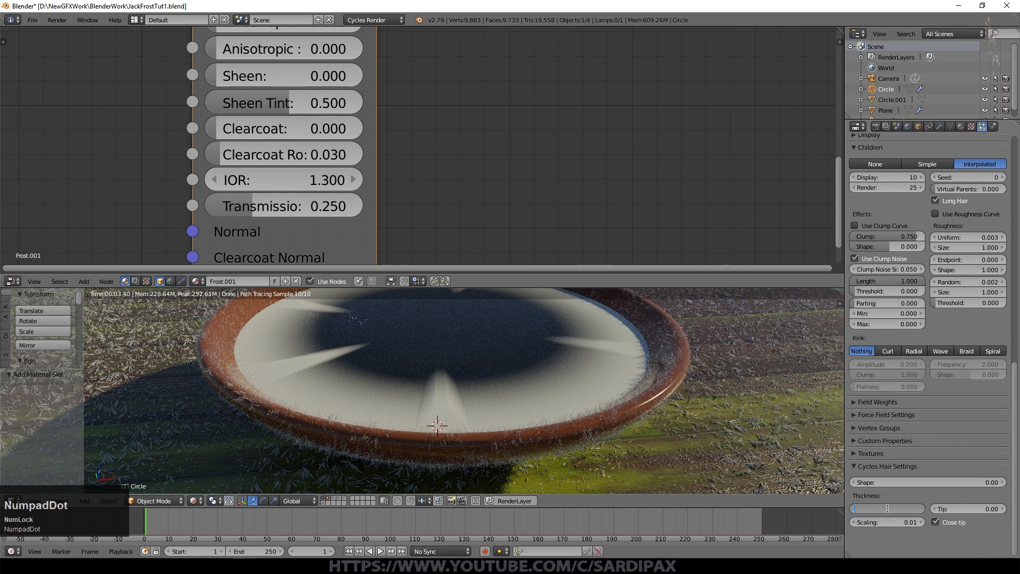
key("KP_Enter")
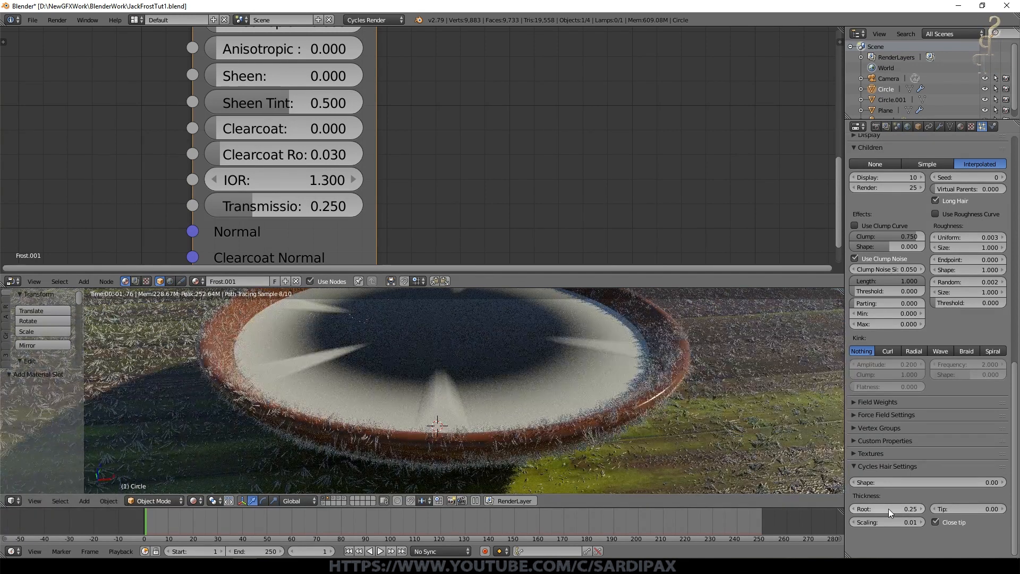
Add a particle system to the water surface inside the bowl and assign it the BowlFrost settings
right_click(558, 343)
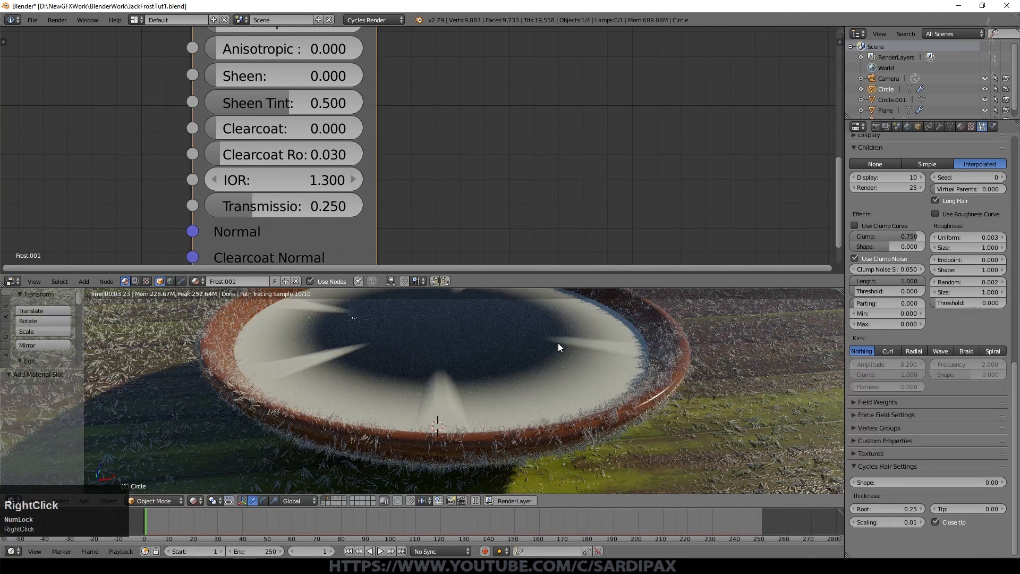
left_click(1013, 142)
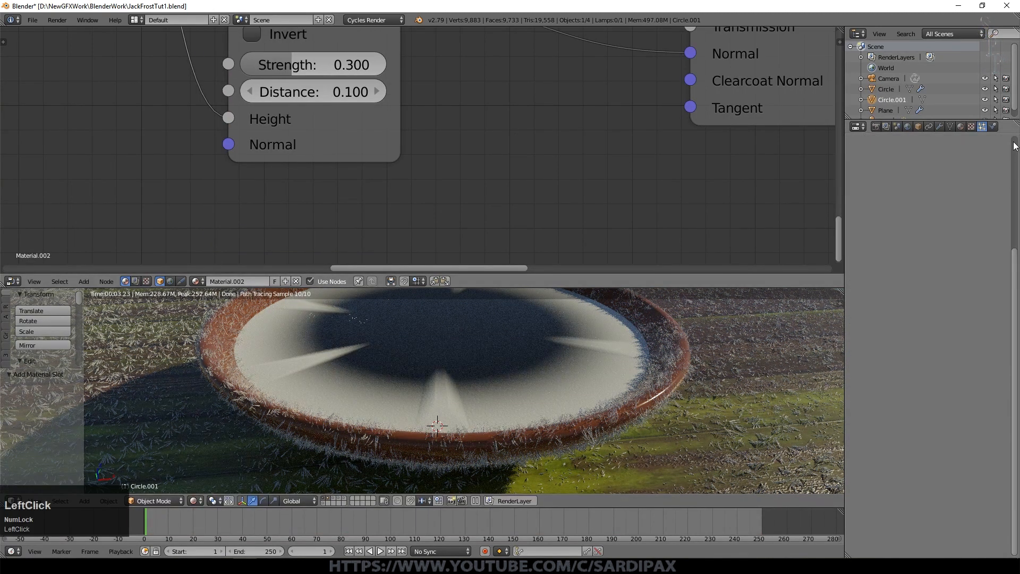
left_click(1001, 161)
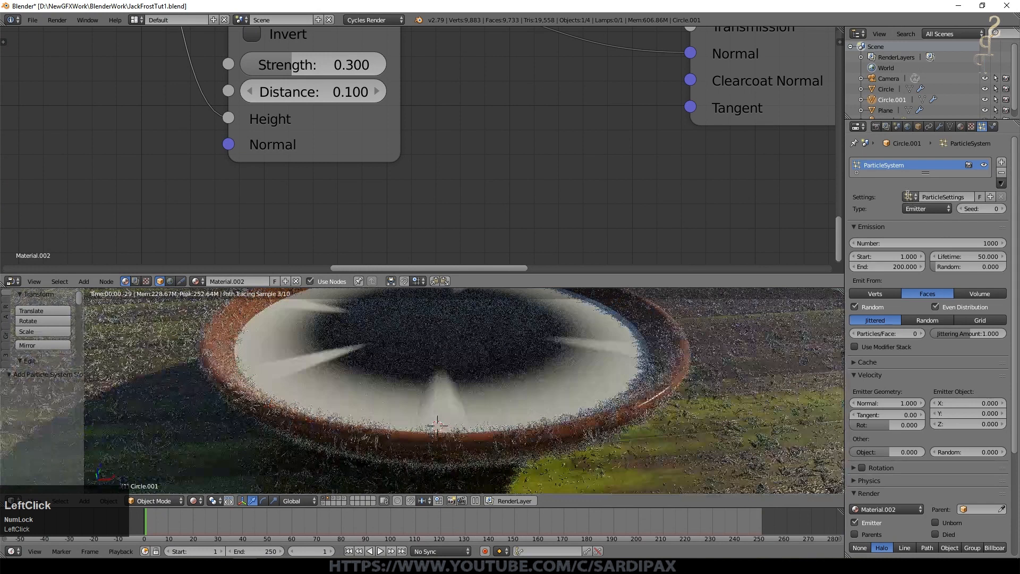
left_click(908, 196)
left_click(819, 216)
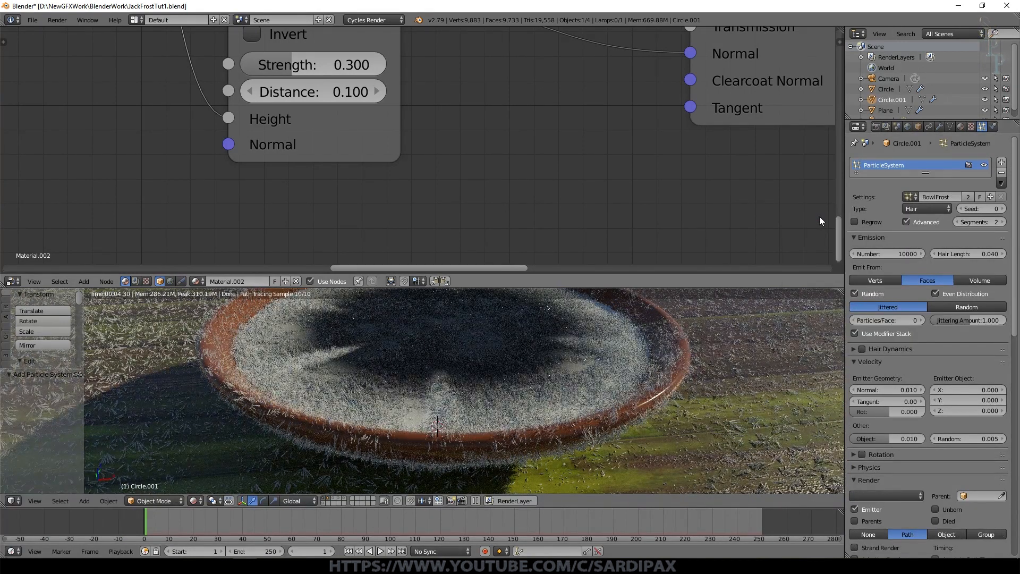
Make the water's particle settings a single-user copy named WaterFrost and set its hair number to 5000
left_click(900, 253)
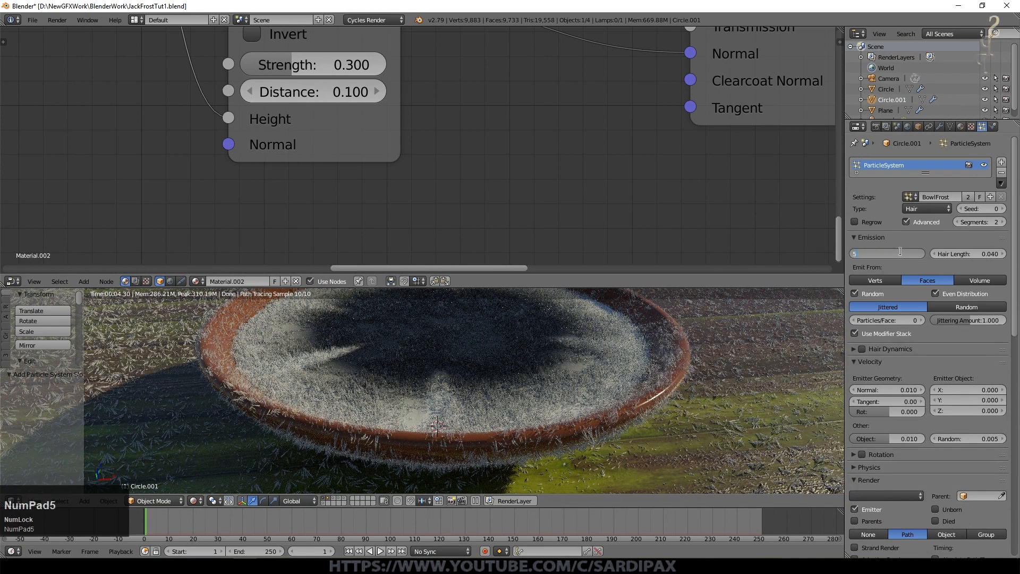
key("Escape")
left_click(971, 198)
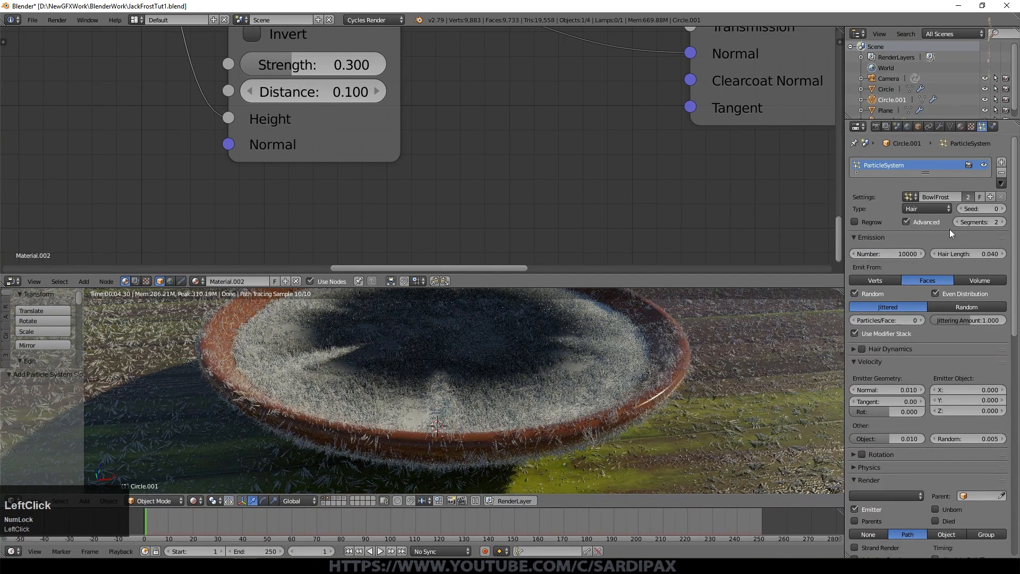
type("WaterFrost")
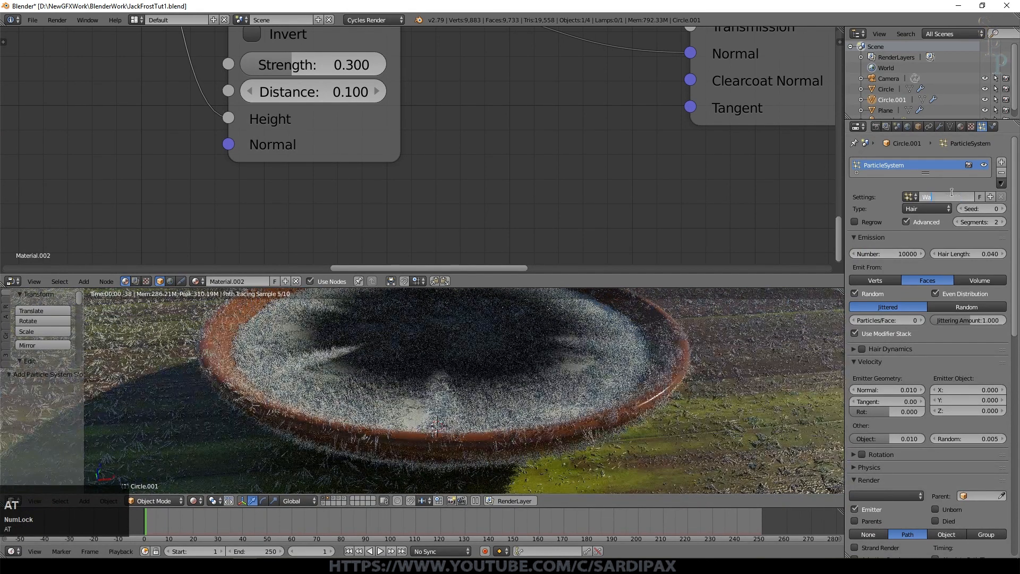
key("Return")
left_click(907, 253)
type("5000")
key("KP_Enter")
Change the 3D view to solid shading, maximize it and look through the camera
left_click(196, 501)
left_click(229, 484)
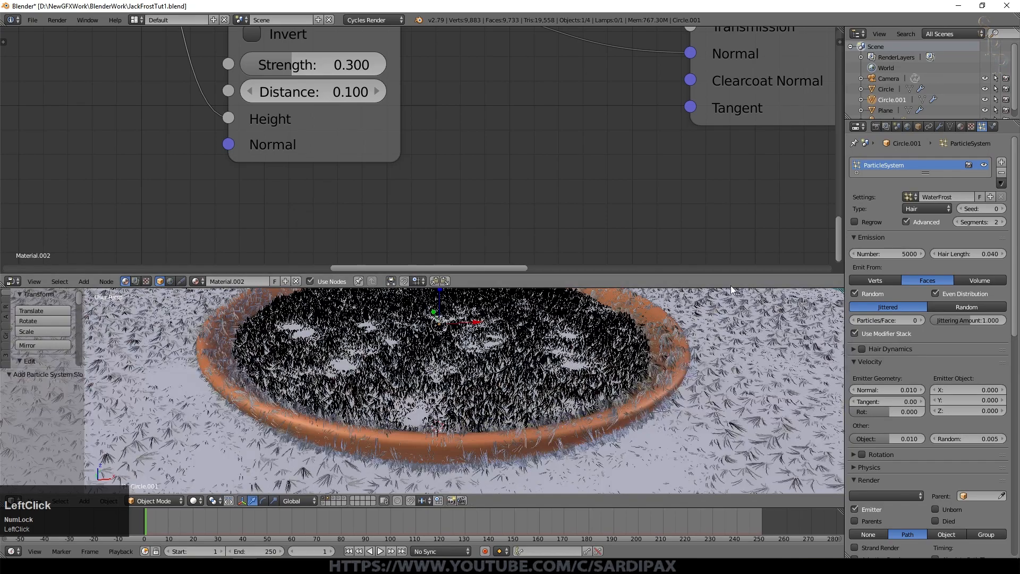
key("ctrl+Up")
key("KP_0")
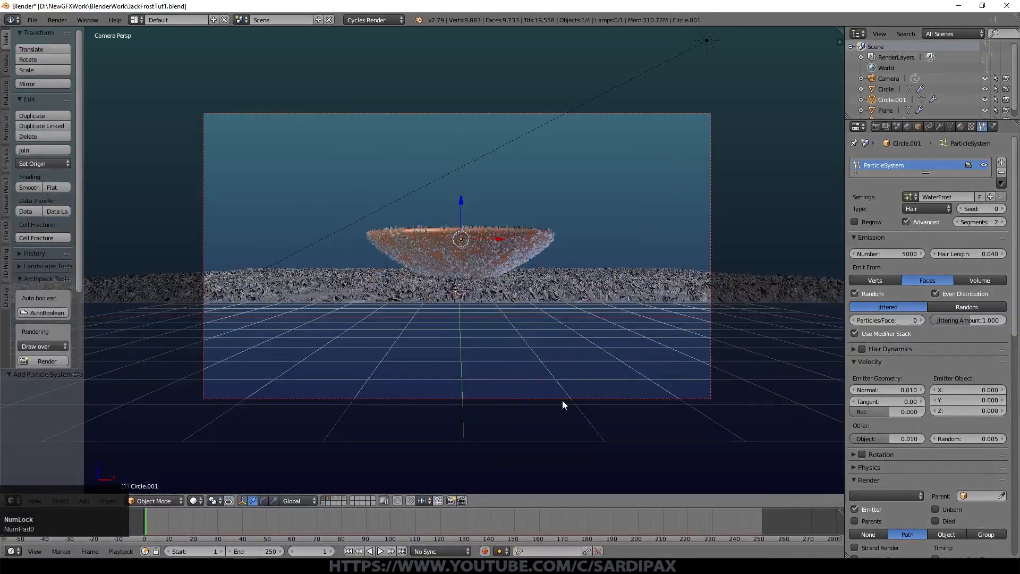
Move the camera and rotate it about its local X axis so it looks down on the whole bowl
right_click(562, 400)
key("g")
left_click(503, 265)
key("r")
key("x")
key("x")
left_click(518, 213)
key("g")
left_click(523, 129)
key("r")
key("x")
key("x")
left_click(617, 249)
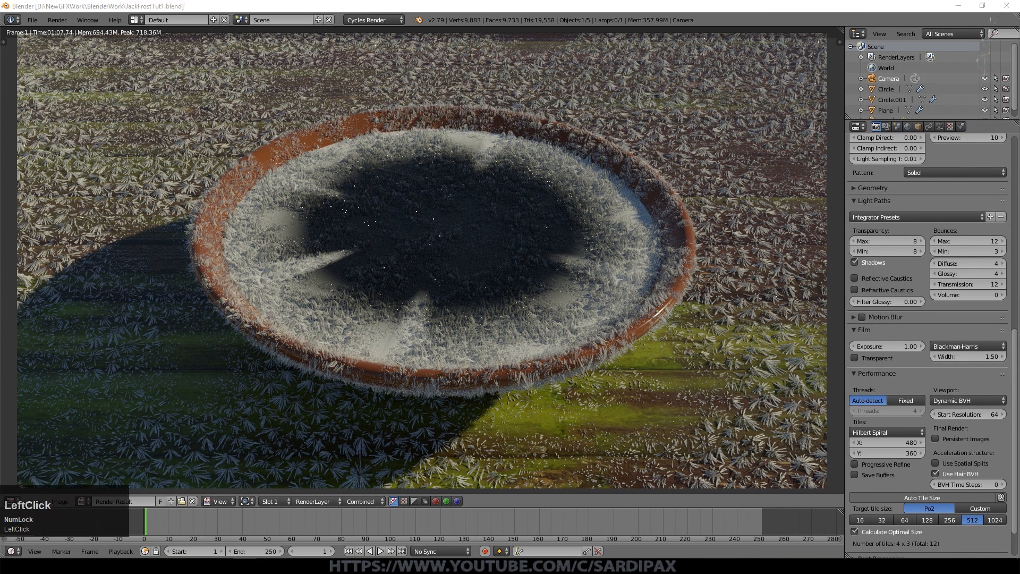
Set the transmission and maximum light bounces to 24 and the maximum transparency bounces to 16
left_click(956, 283)
type("24")
key("KP_Enter")
left_click(966, 240)
type("2")
left_click(893, 242)
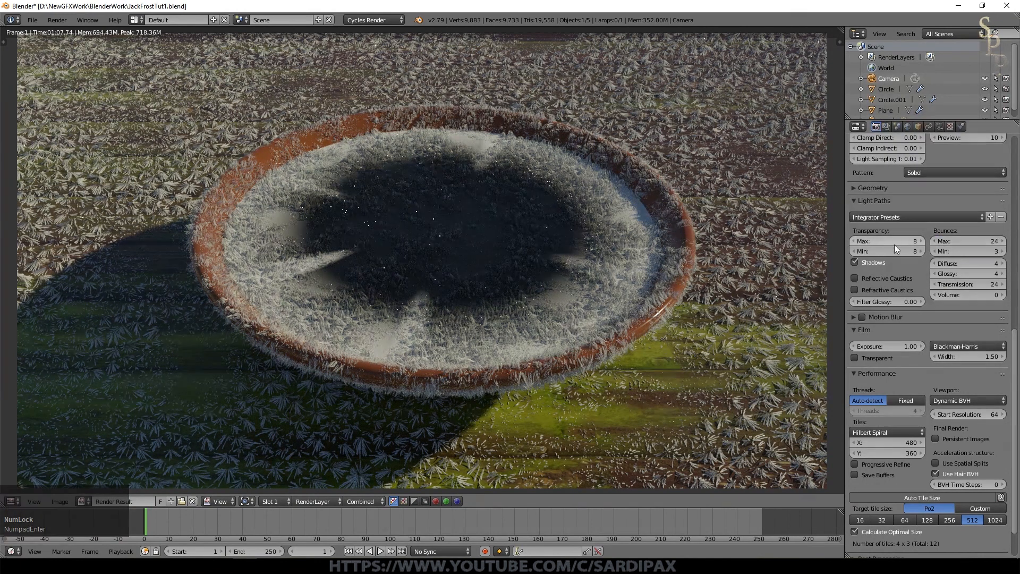
type("16")
key("KP_Enter")
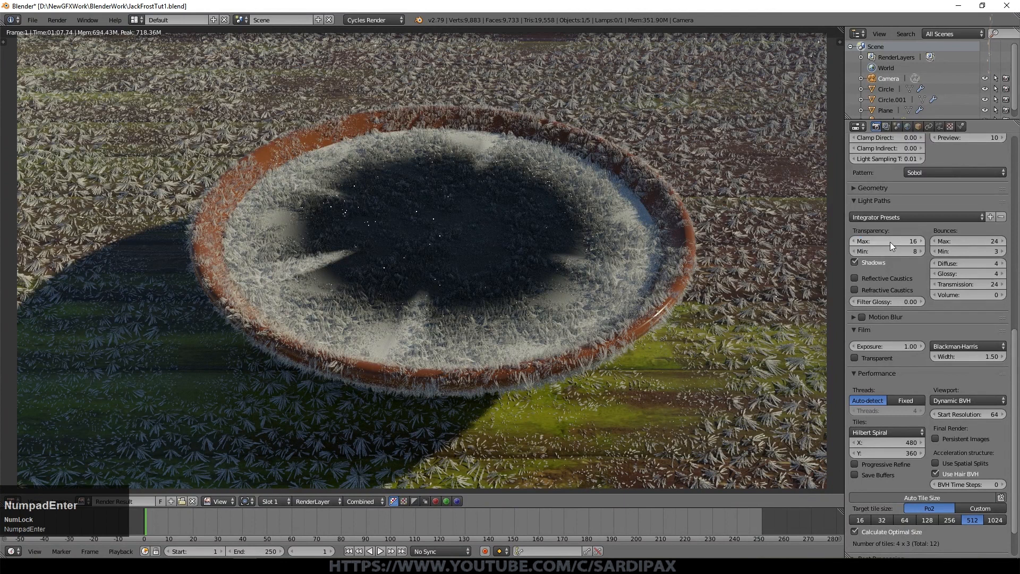
Set the diffuse and glossy bounces to 8 each
left_click(972, 264)
type("8")
key("KP_Enter")
left_click(971, 272)
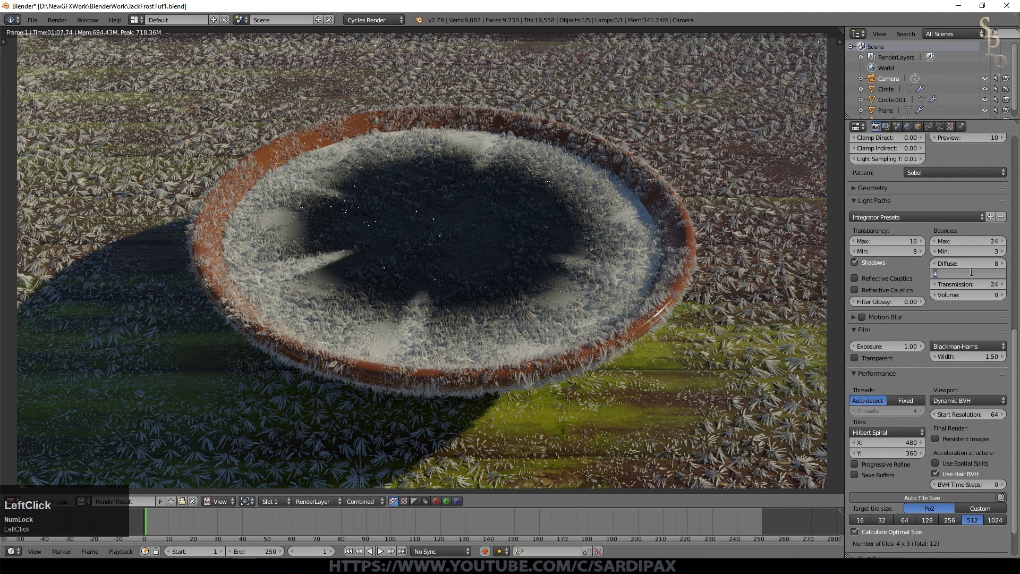
type("8")
key("KP_Enter")
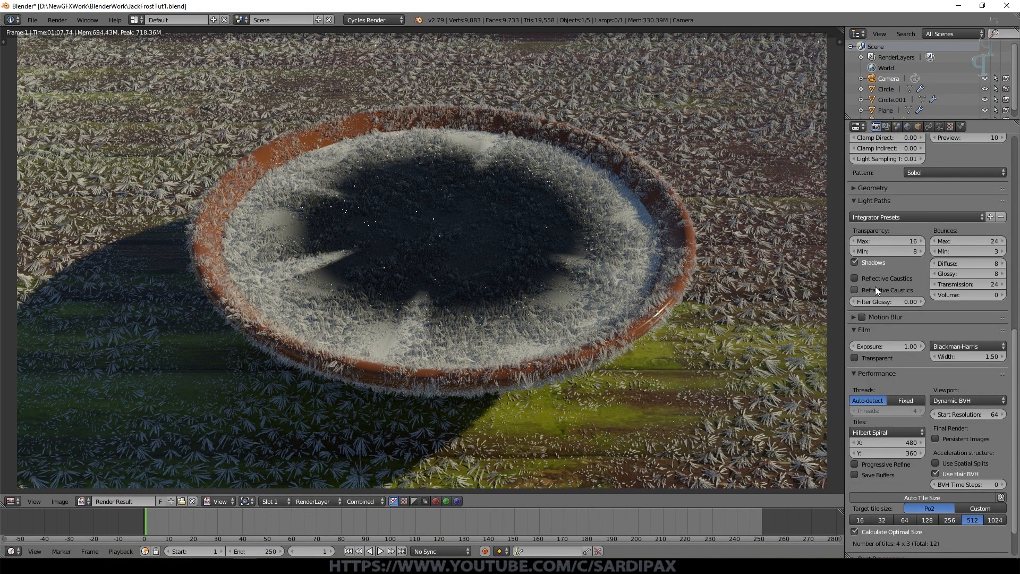
Set both Clamp Direct and Clamp Indirect in the sampling settings to 7
scroll(893, 181, "up", 2)
left_click(893, 180)
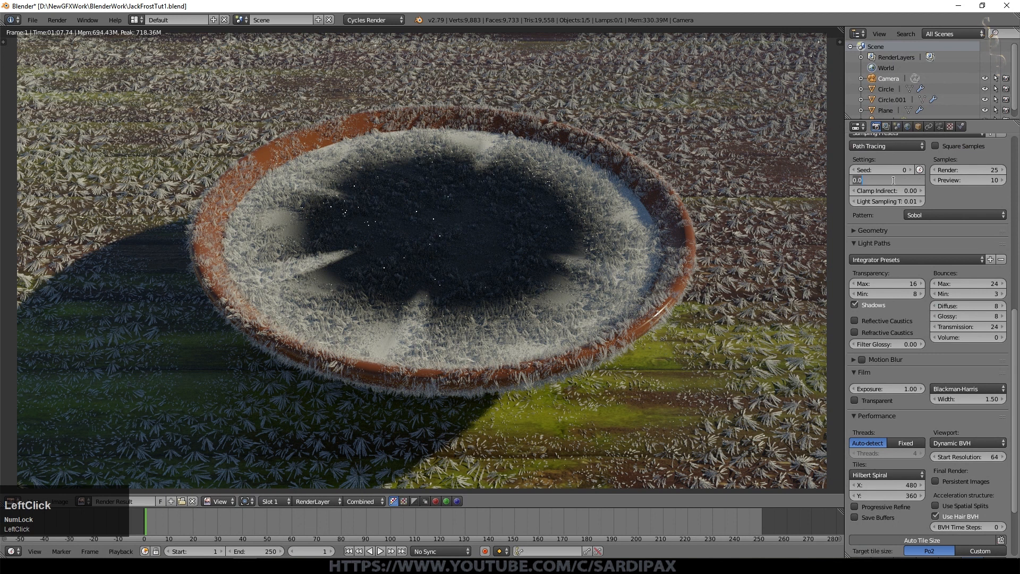
type("7")
key("Tab")
type("7")
key("KP_Enter")
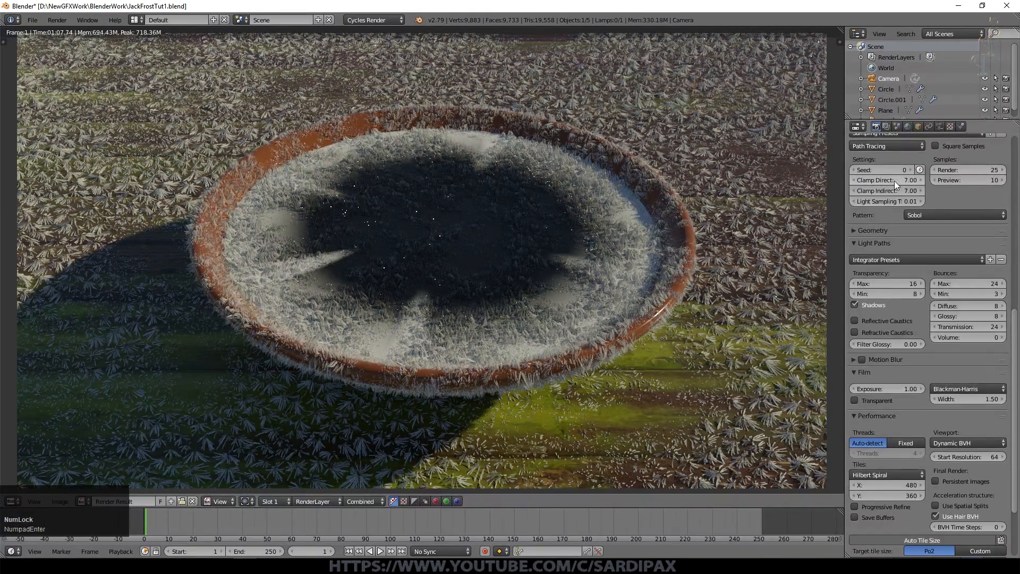
left_click(888, 202)
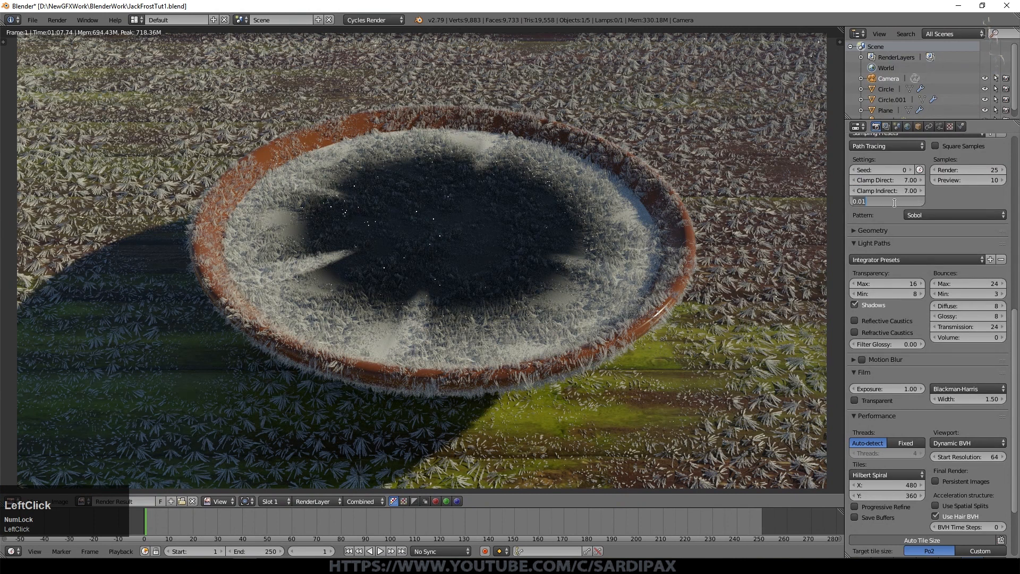
Enable denoising for the render layer with a radius of 4 and a strength of 0.1
scroll(945, 202, "up", 15)
left_click(886, 127)
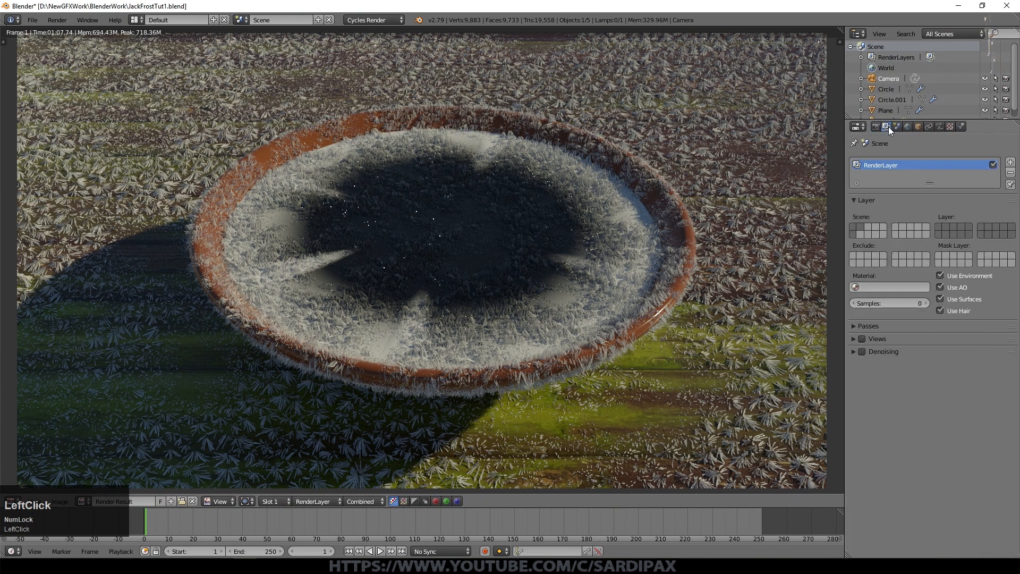
left_click(853, 351)
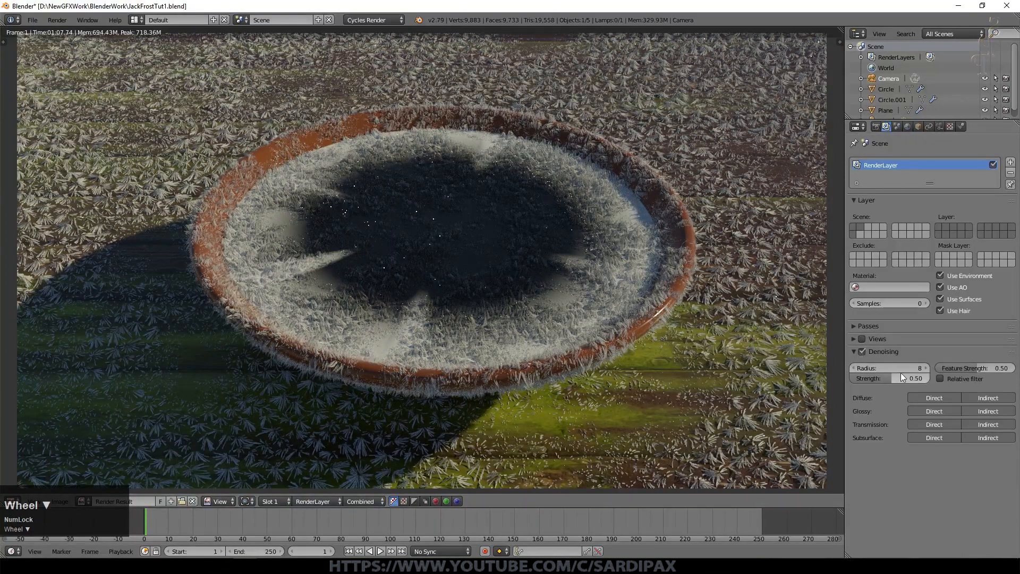
left_click(899, 369)
type("4")
key("Return")
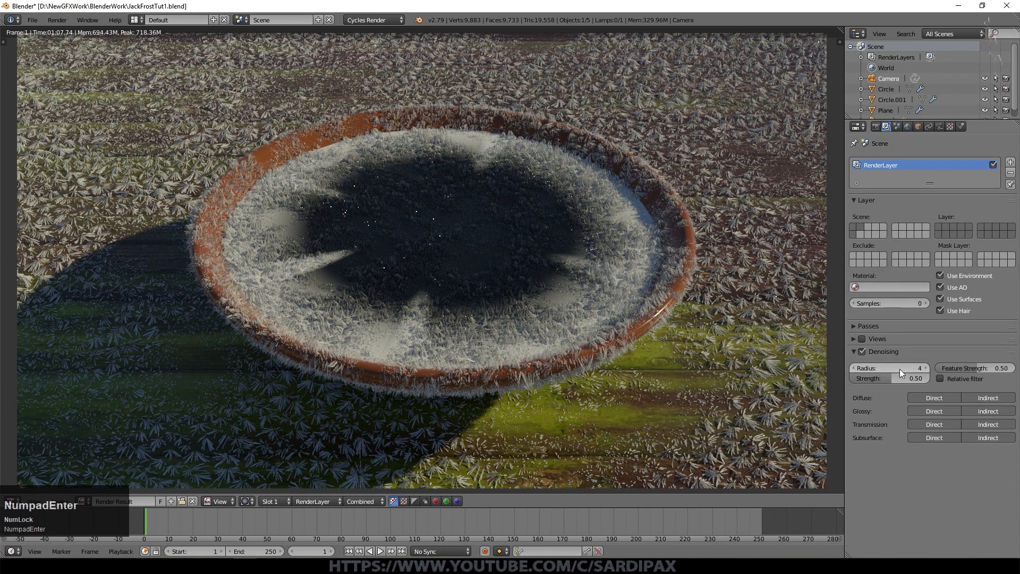
left_click(901, 376)
type(".1")
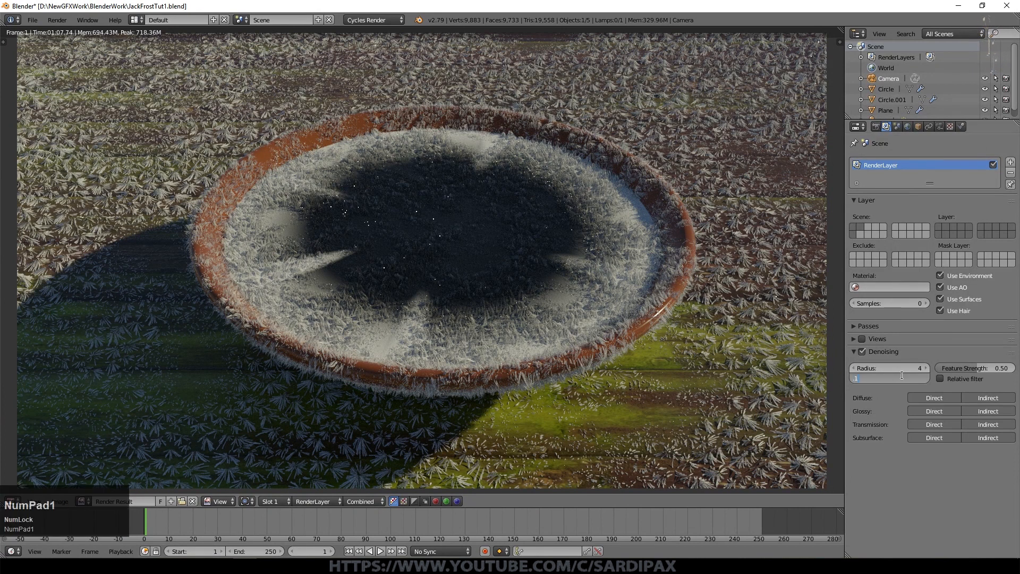
key("Return")
Save the scene over the existing file and render it again to inspect the frosted bowl
key("ctrl+s")
left_click(679, 337)
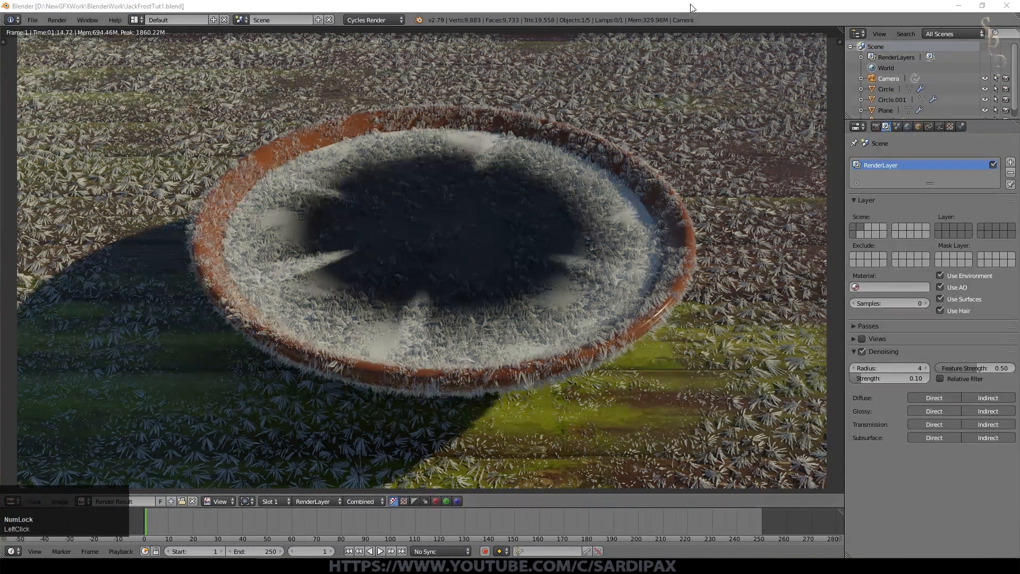
left_click(690, 4)
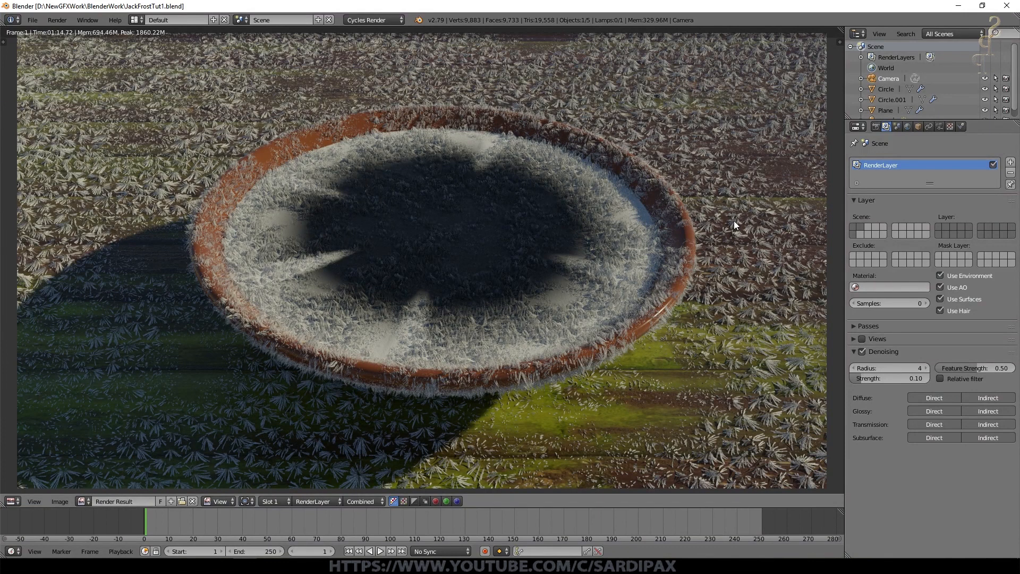
scroll(681, 318, "up", 2)
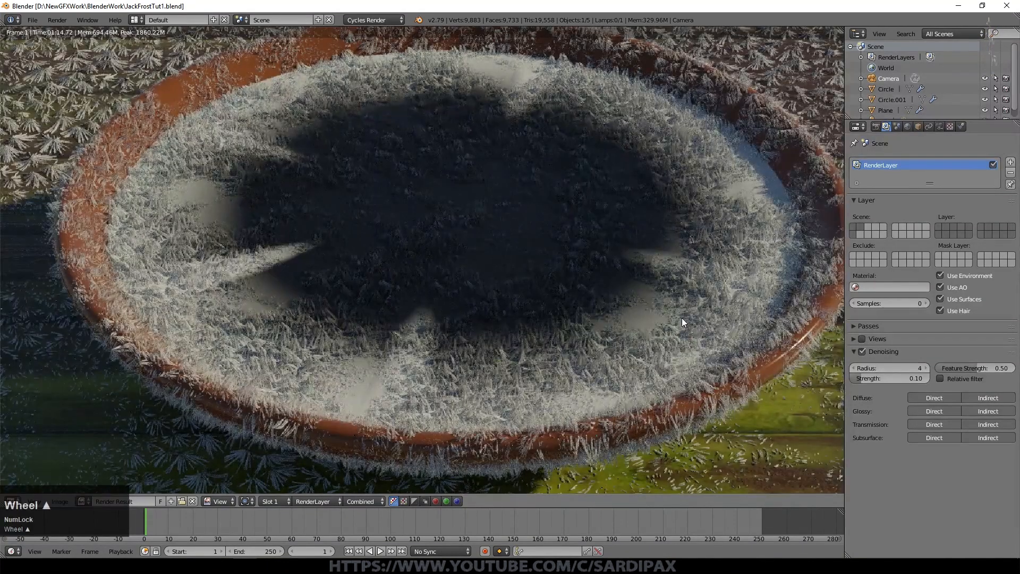
scroll(681, 317, "down", 1)
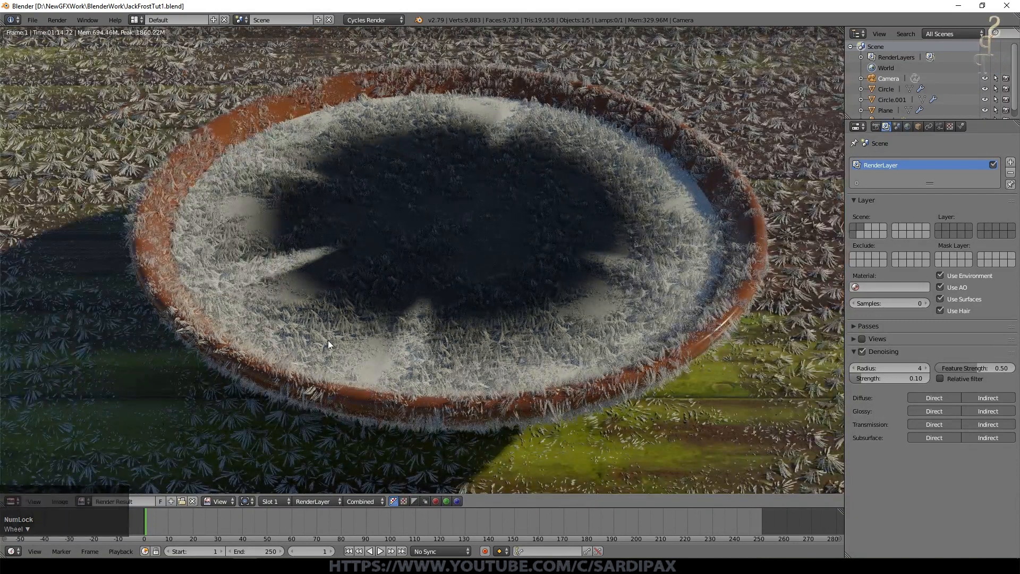
scroll(327, 340, "down", 1)
scroll(314, 402, "down", 1)
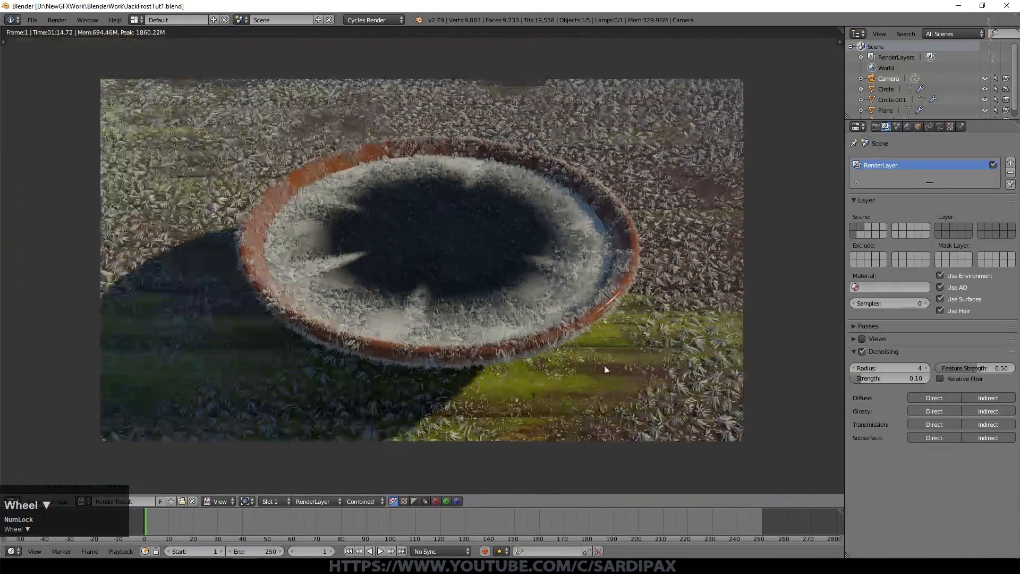